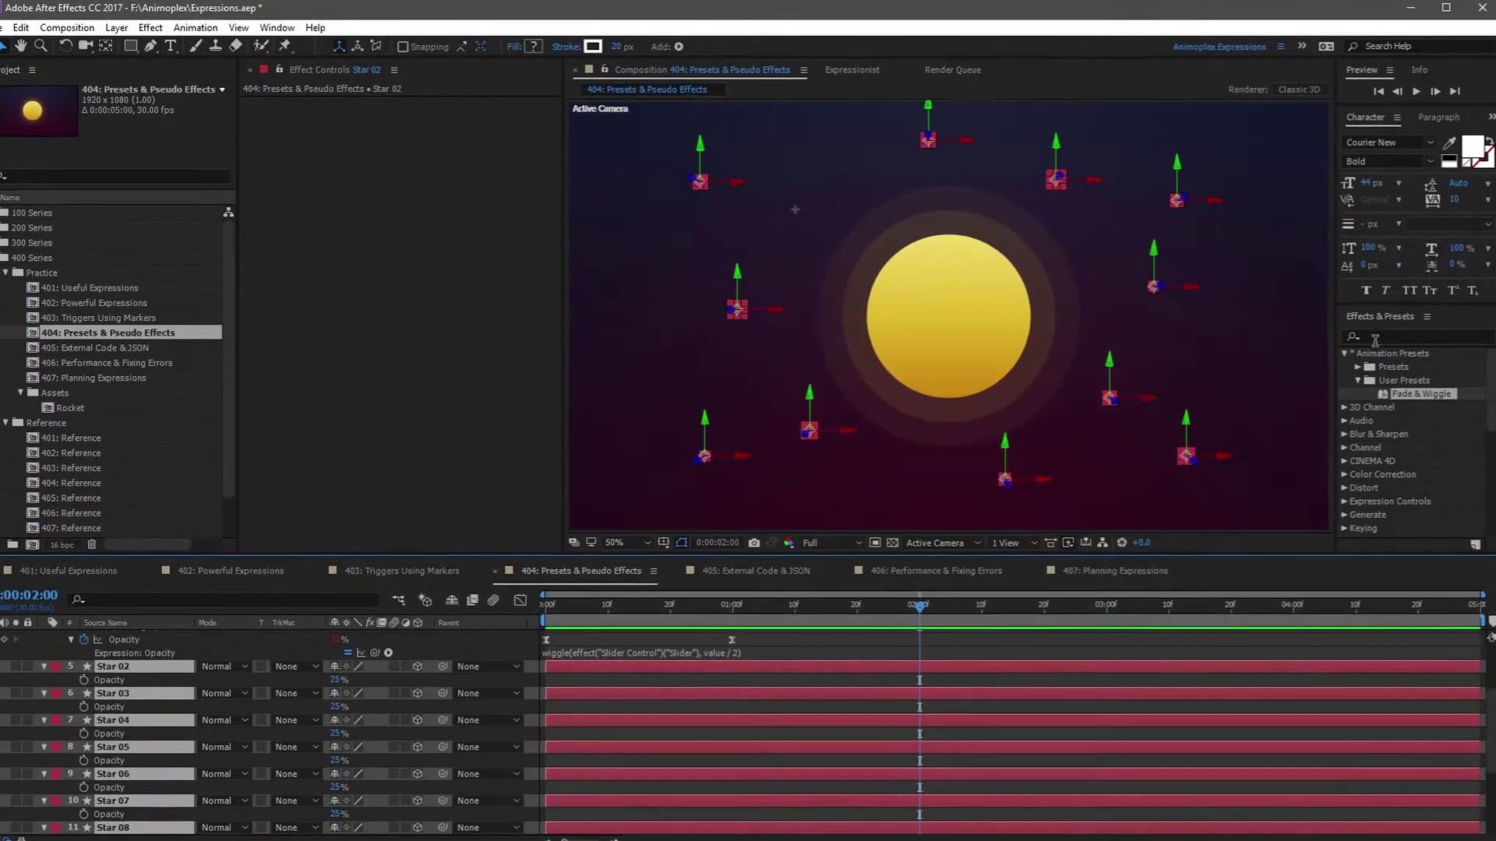
# Apply the Fade & Wiggle preset from Effects & Presets to the stars as a demo.
pyautogui.doubleClick(1420, 394)
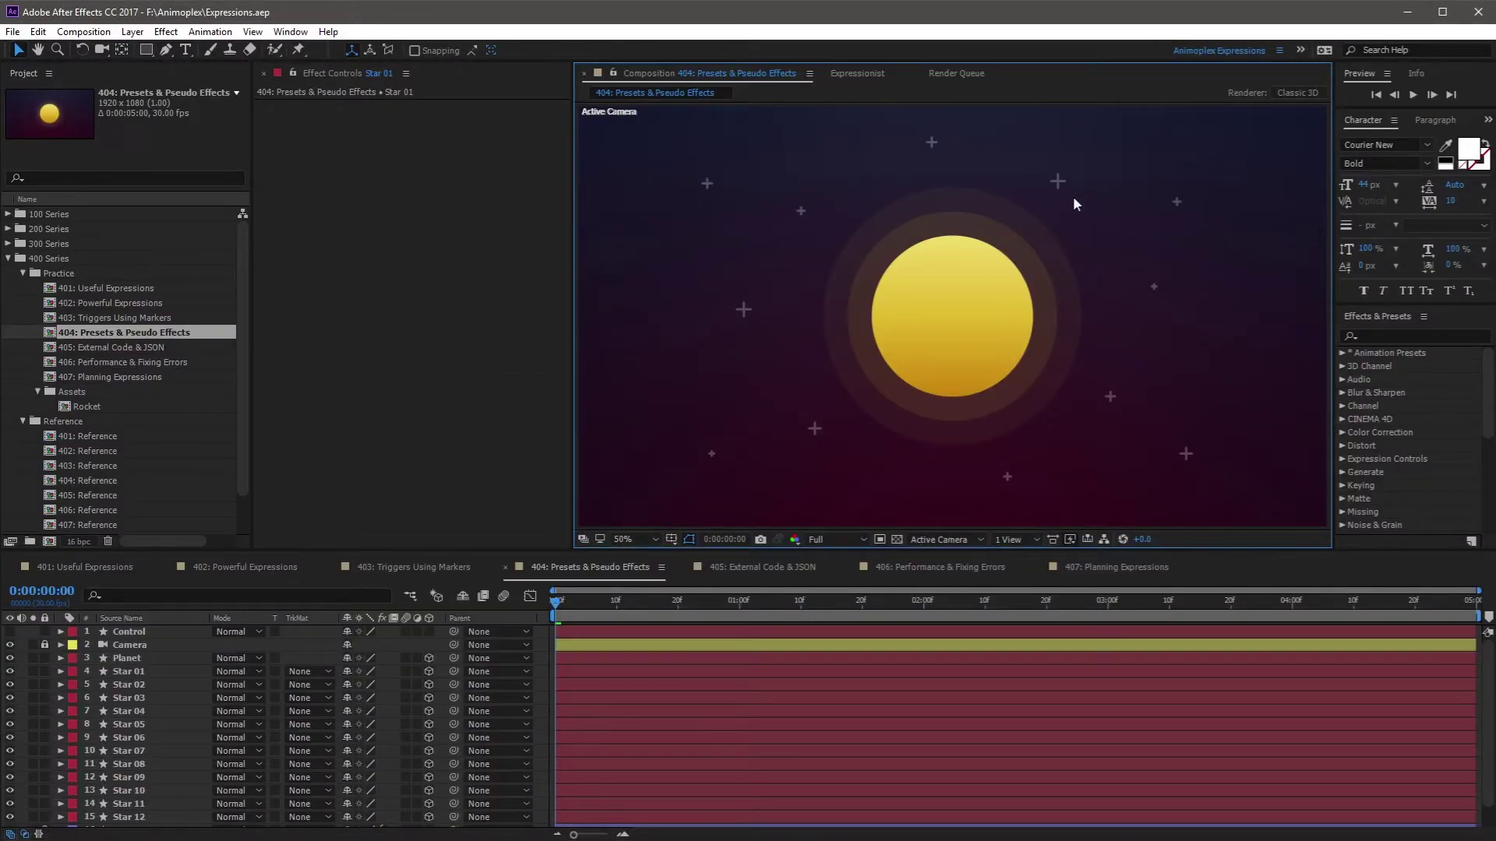
# Give Star 01's Opacity the expression wiggle(5, value / 2).
pyautogui.click(141, 669)
pyautogui.press('t')
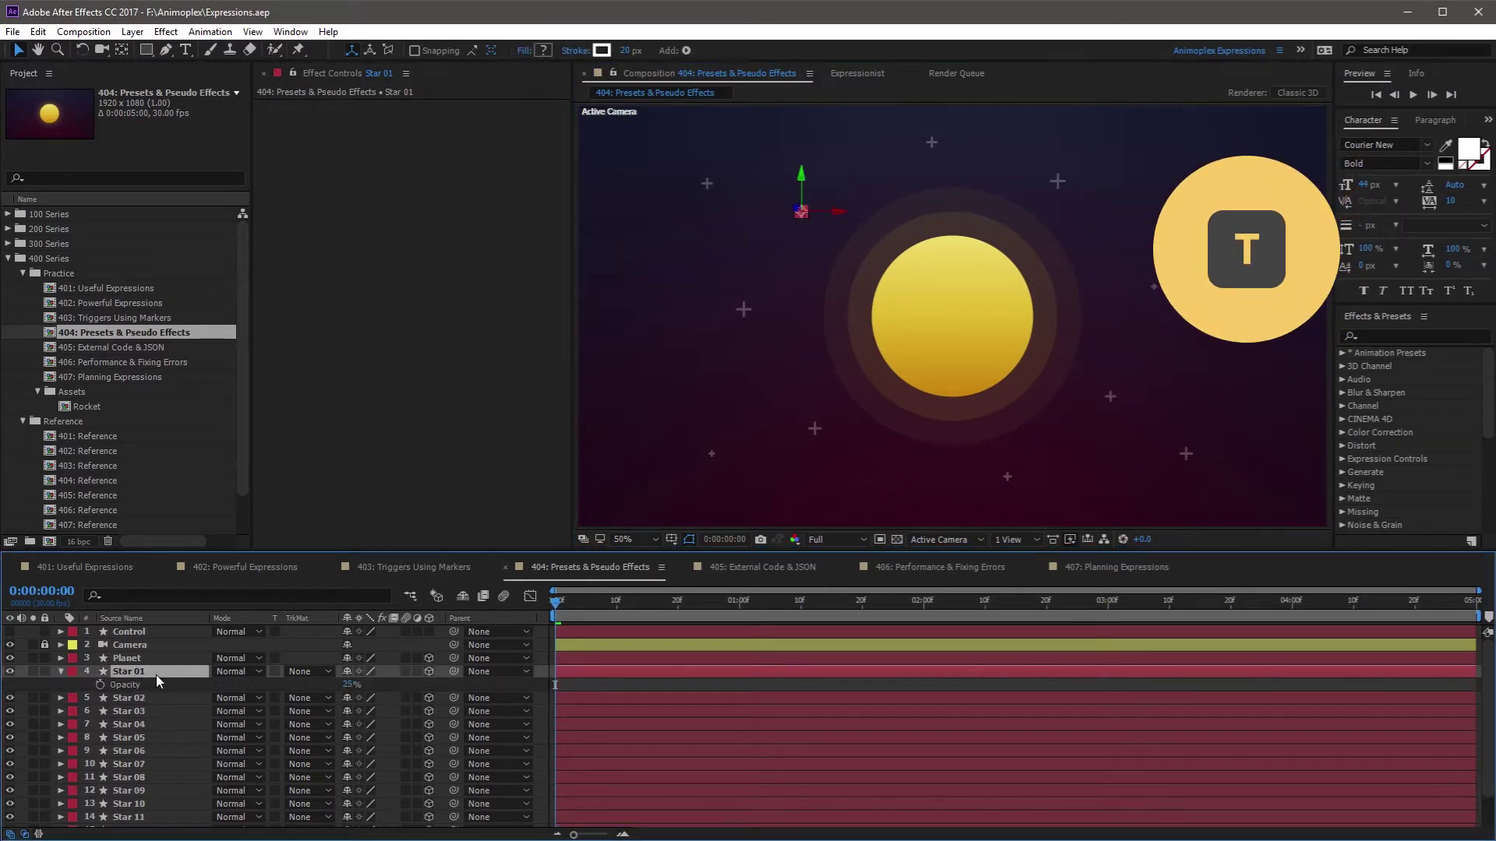
pyautogui.keyDown('alt'); pyautogui.click(100, 685); pyautogui.keyUp('alt')
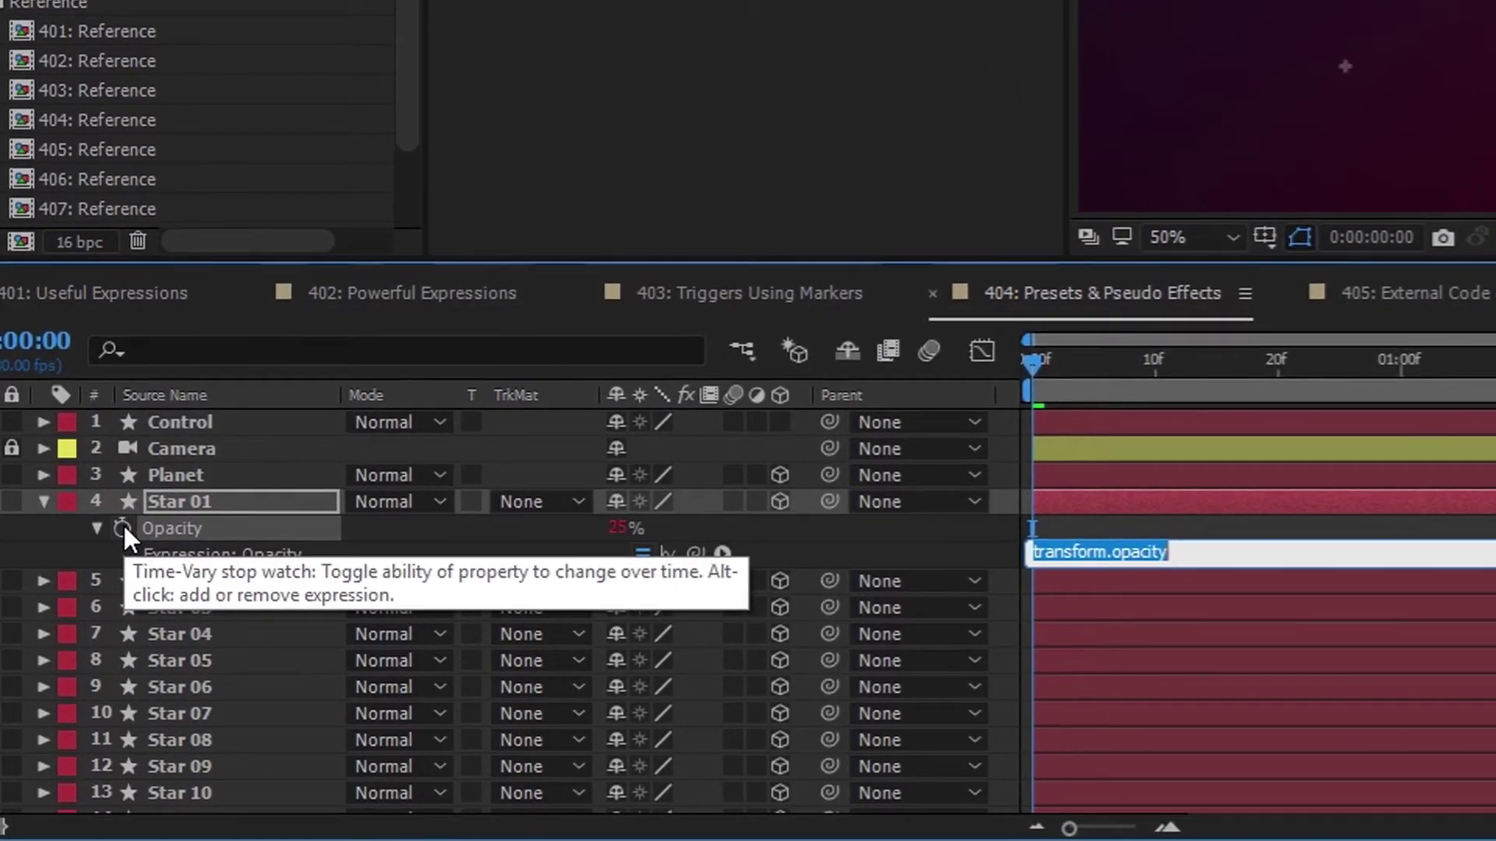
pyautogui.write('wiggle')
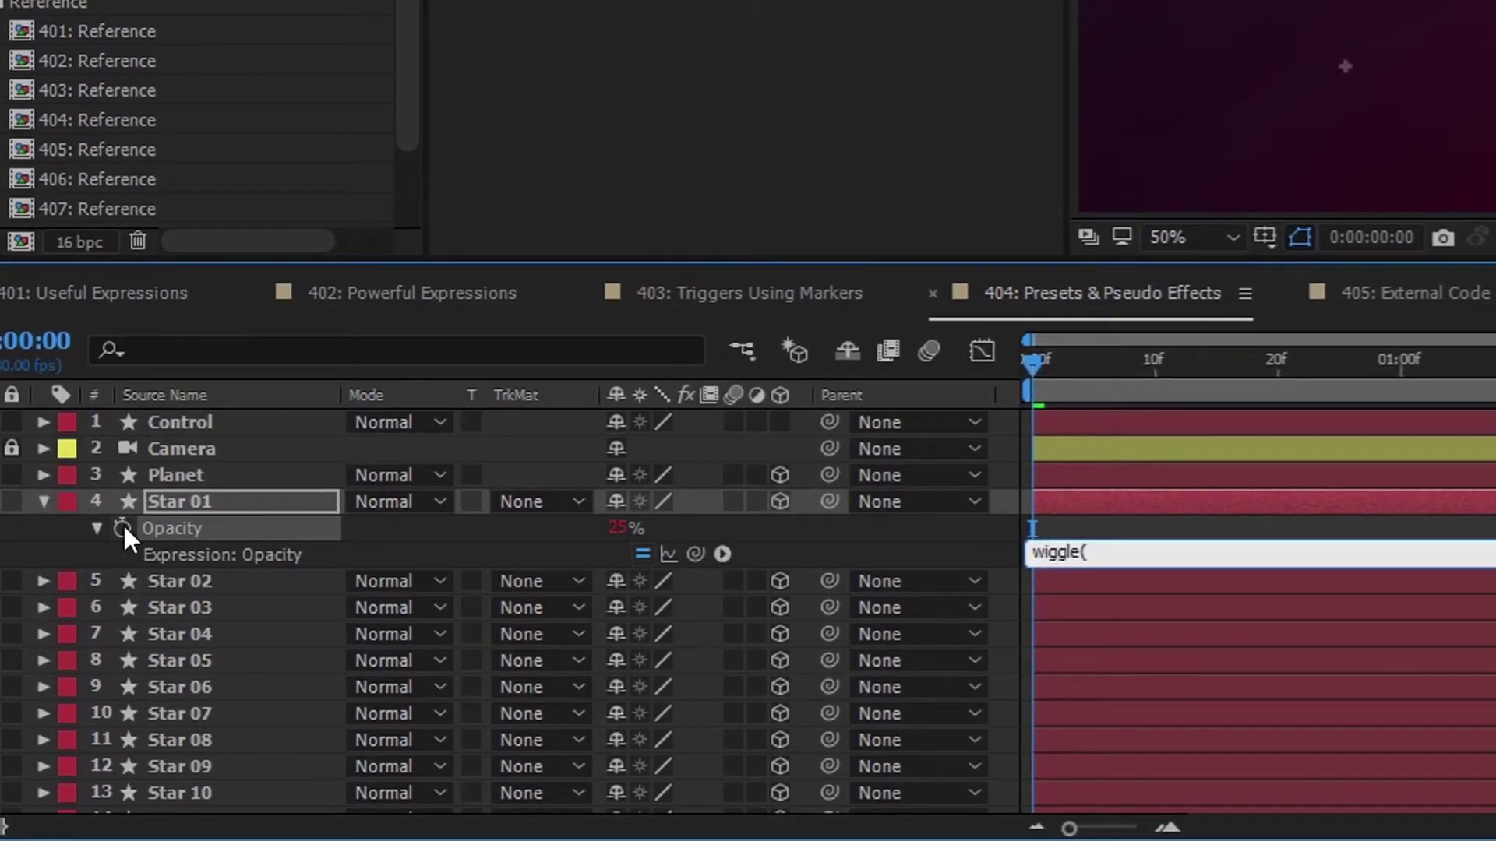
pyautogui.write('(5, value / 2')
pyautogui.press('KP_Enter')
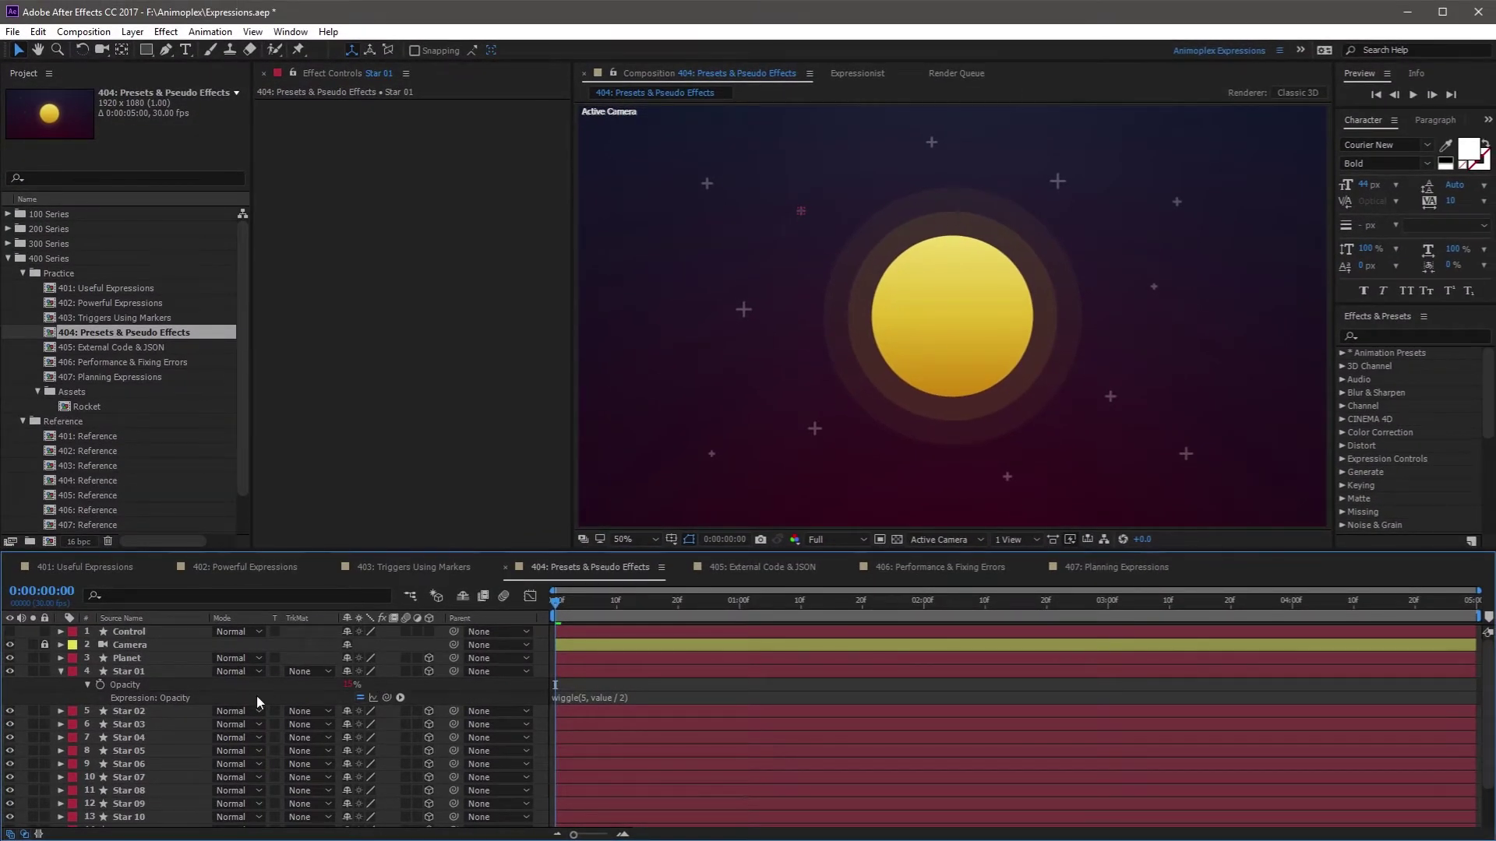
# Keyframe Star 01's Opacity from 0% at 0s to full at 1s, ease both keyframes, and preview.
pyautogui.click(739, 601)
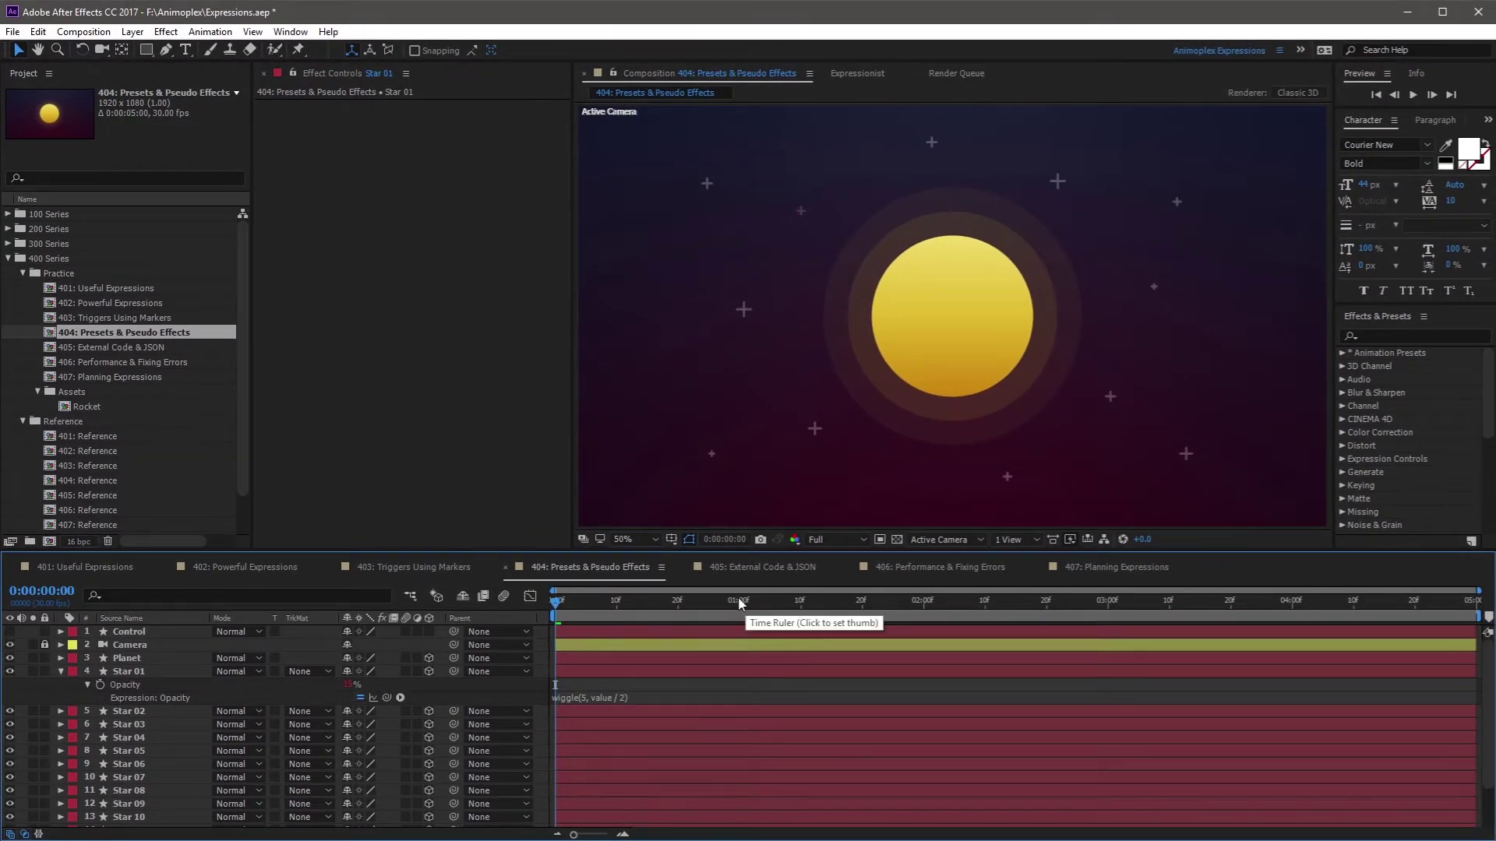
pyautogui.click(100, 685)
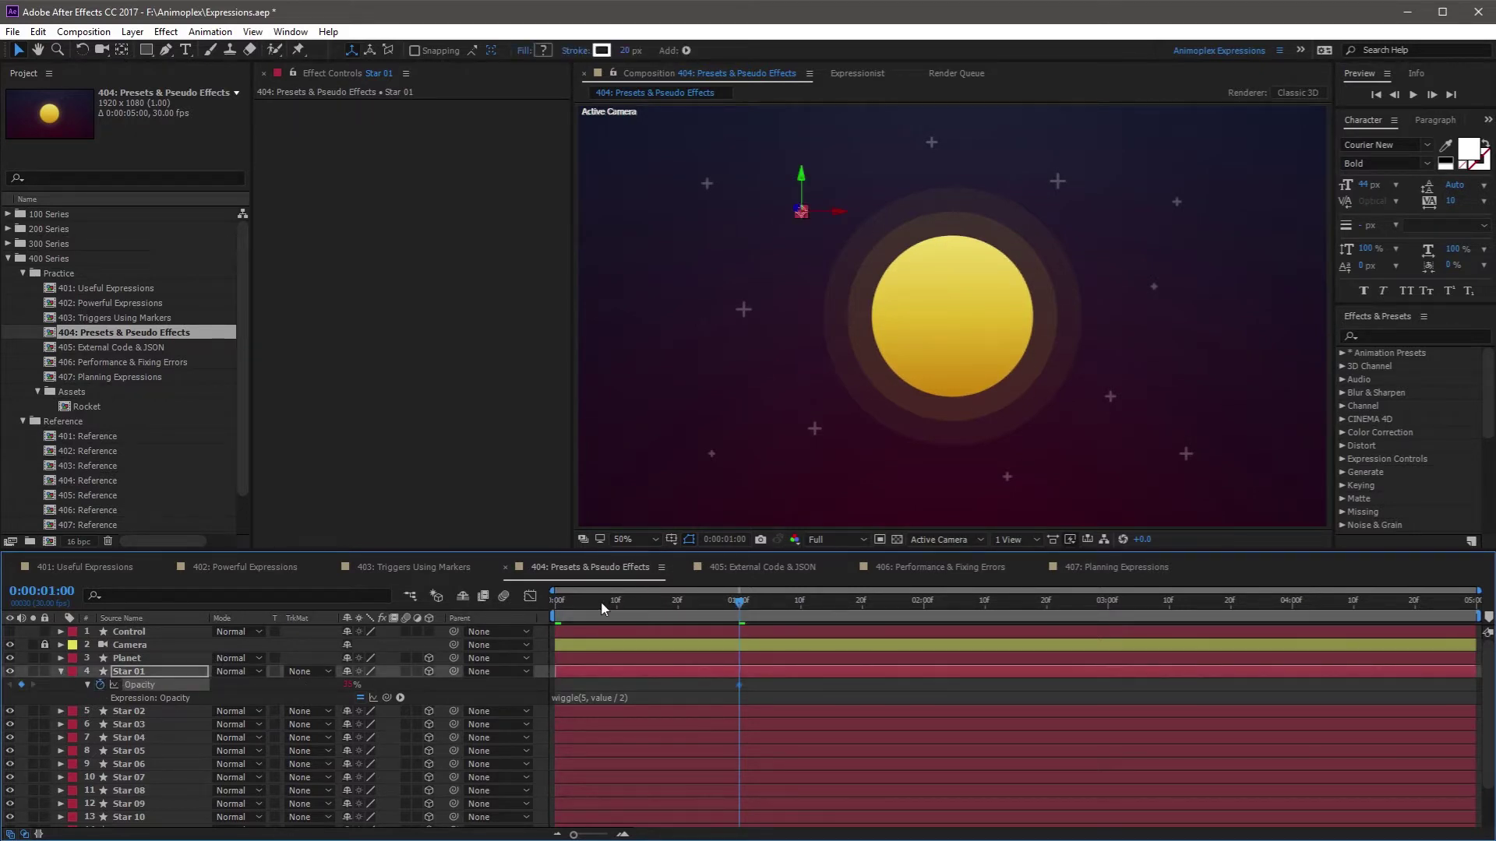
pyautogui.click(556, 601)
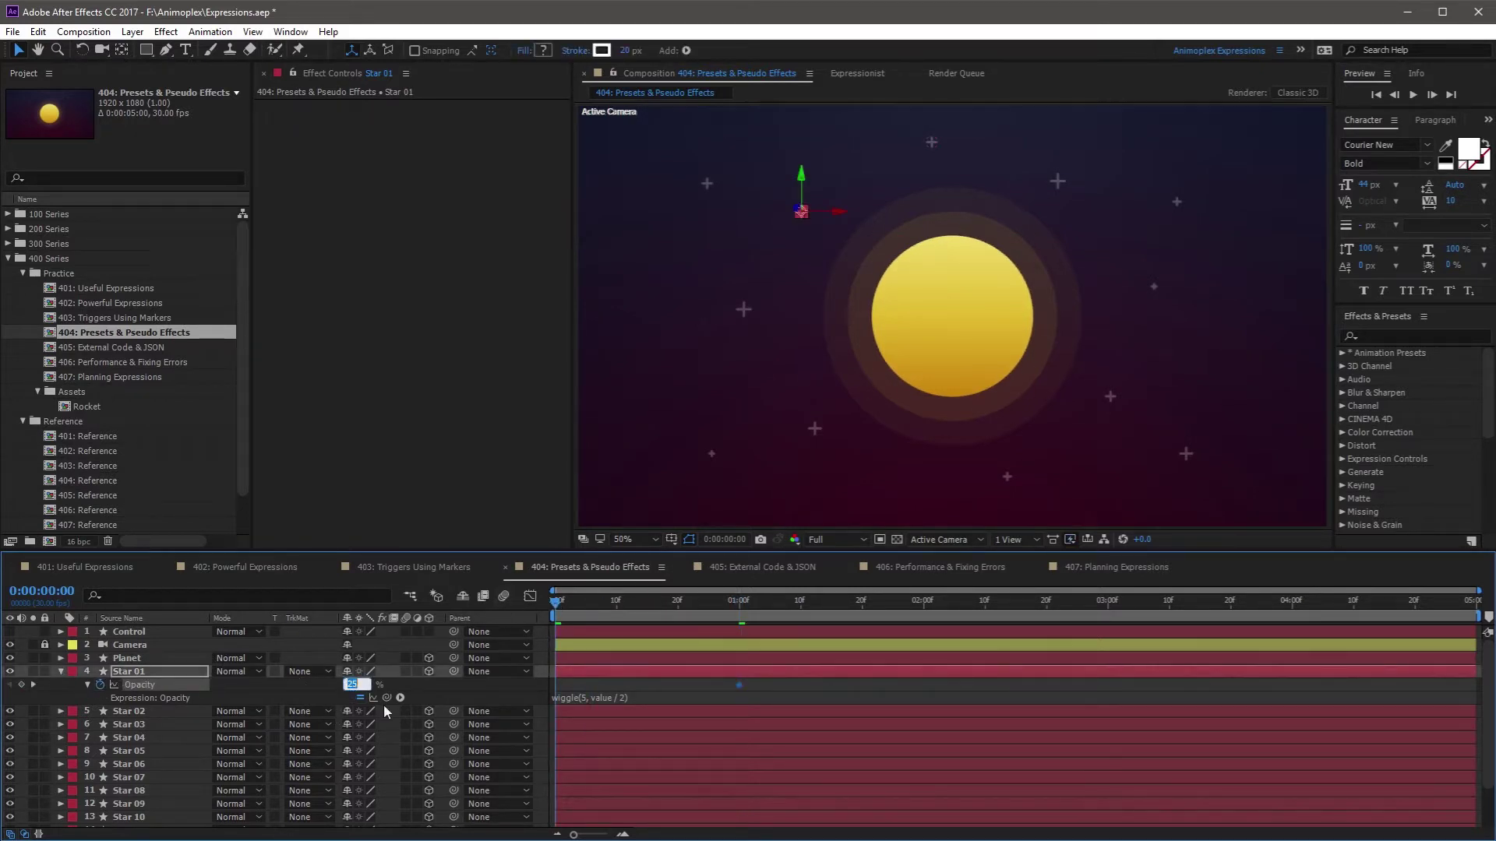
pyautogui.press('Return')
pyautogui.moveTo(755, 686); pyautogui.dragTo(537, 694)
pyautogui.press('F9')
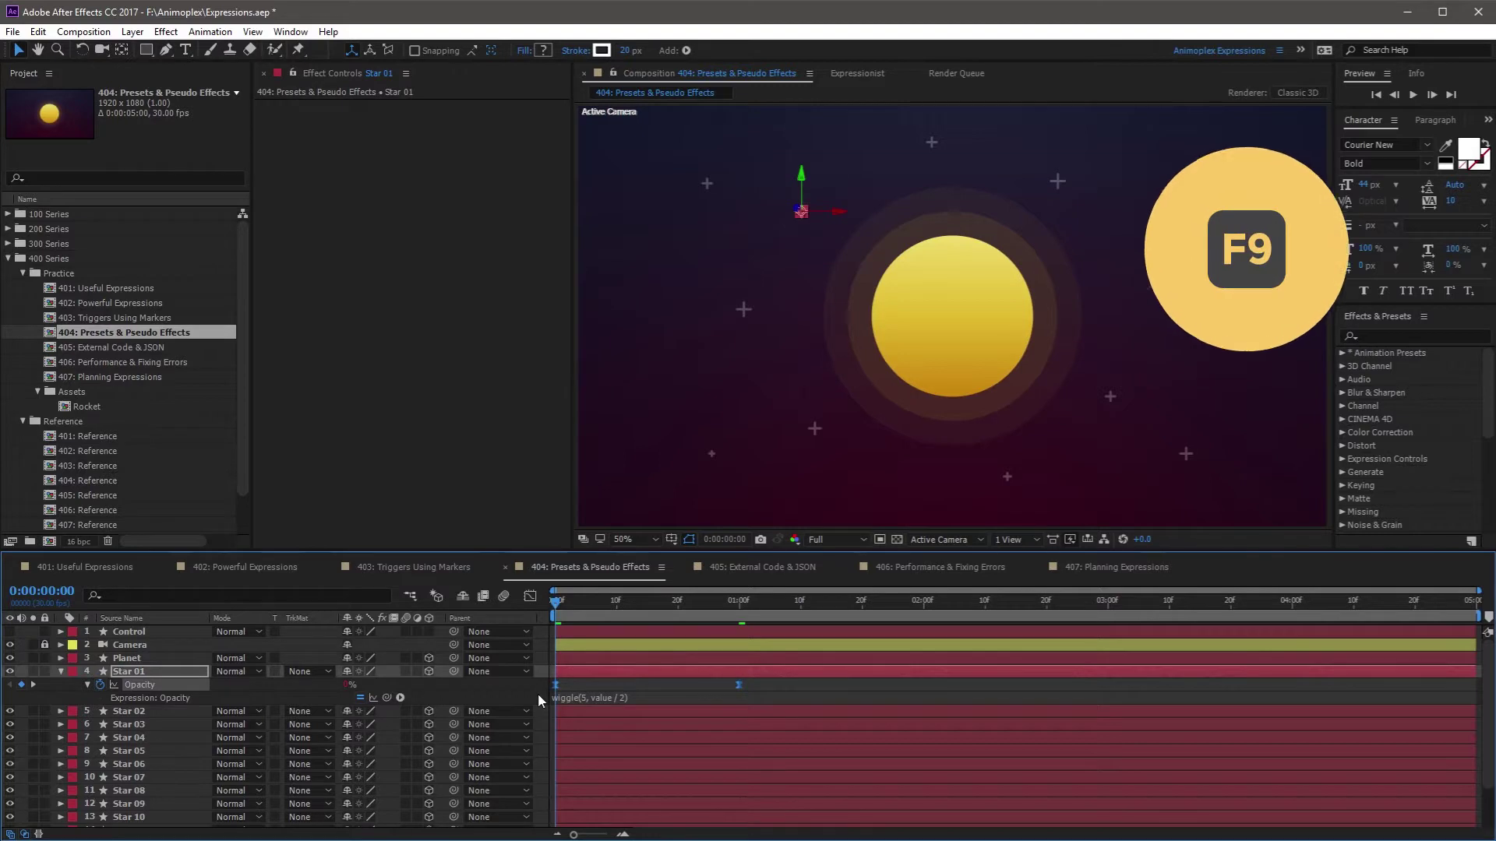
pyautogui.click(532, 694)
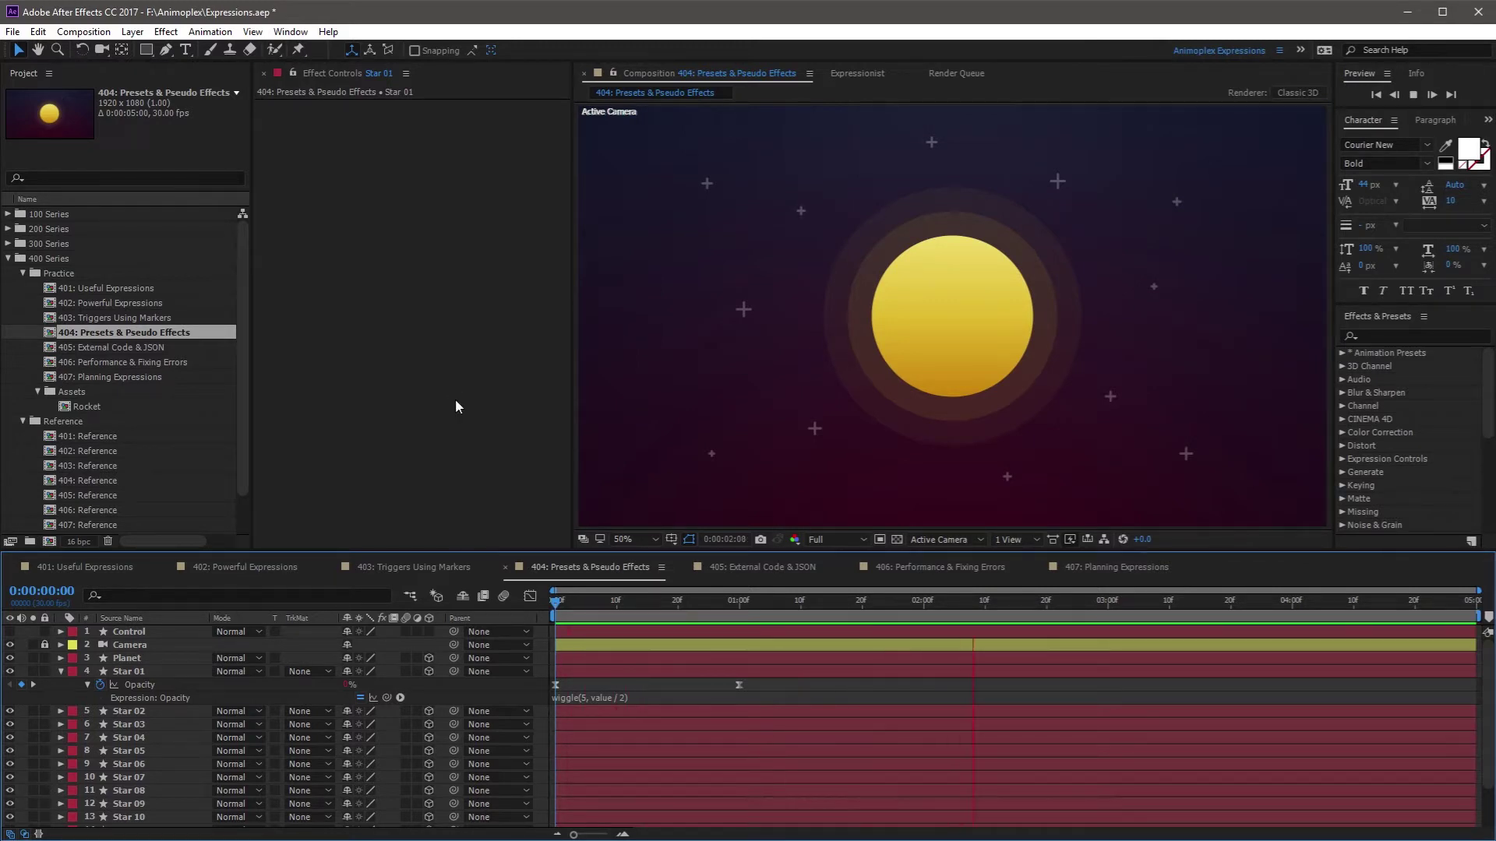
pyautogui.press('space')
# Add a Slider Control to Star 01 and set its Slider to 10.
pyautogui.click(145, 672)
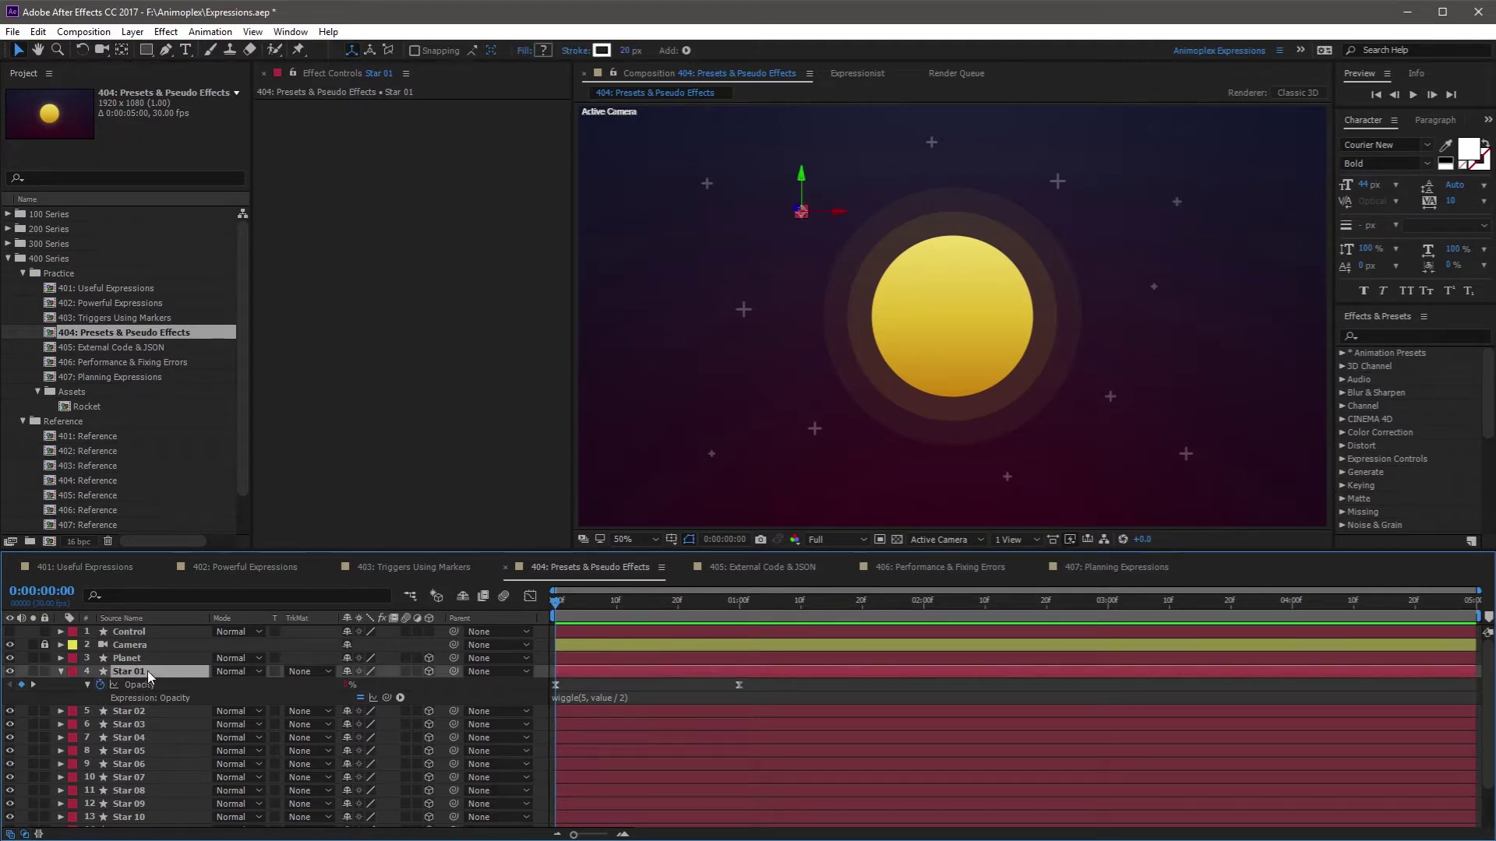
pyautogui.click(166, 32)
pyautogui.moveTo(233, 243)
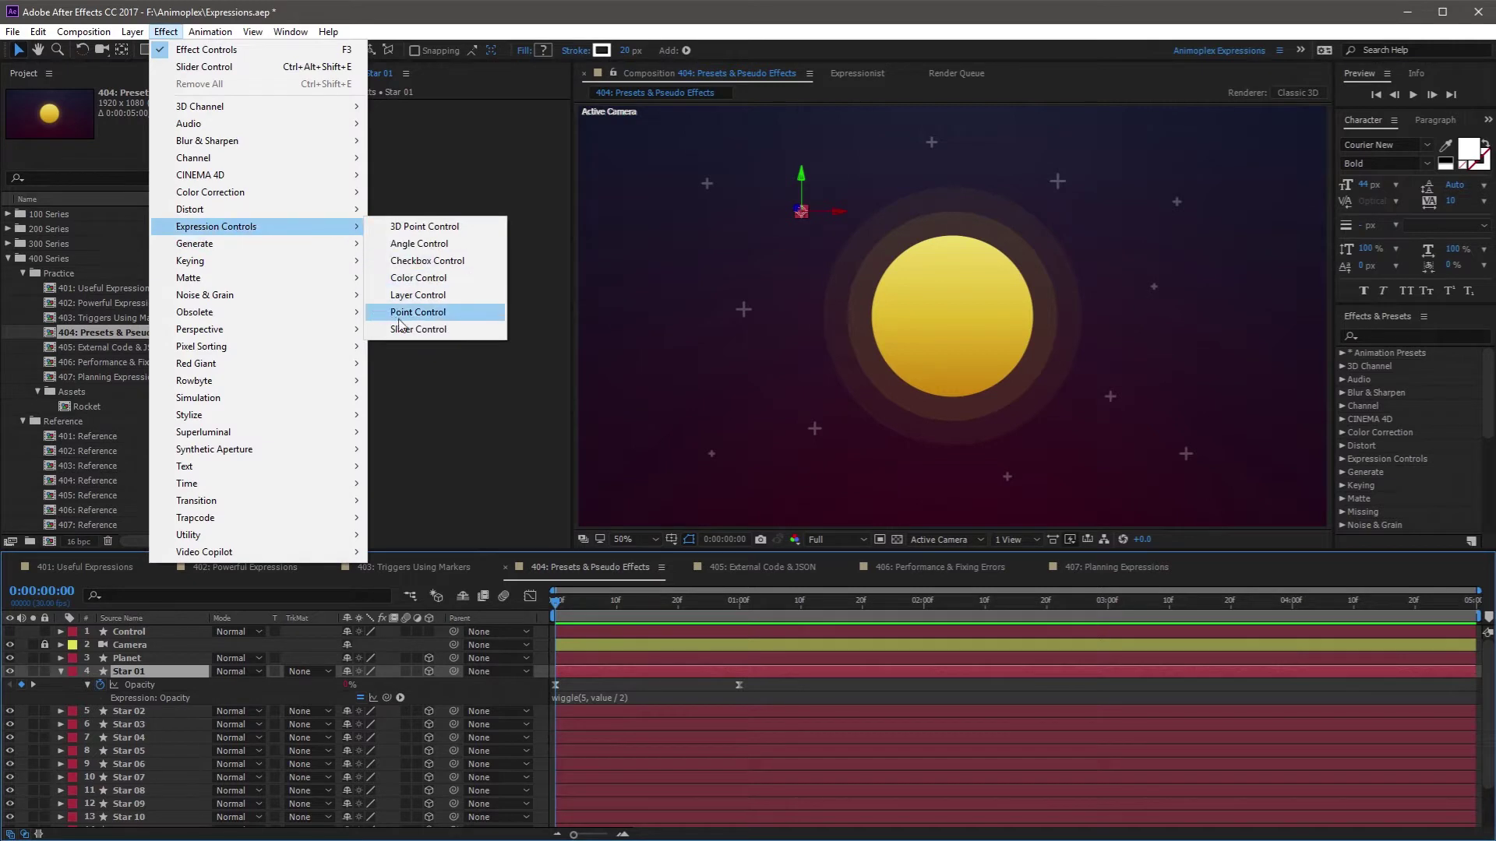
pyautogui.click(413, 329)
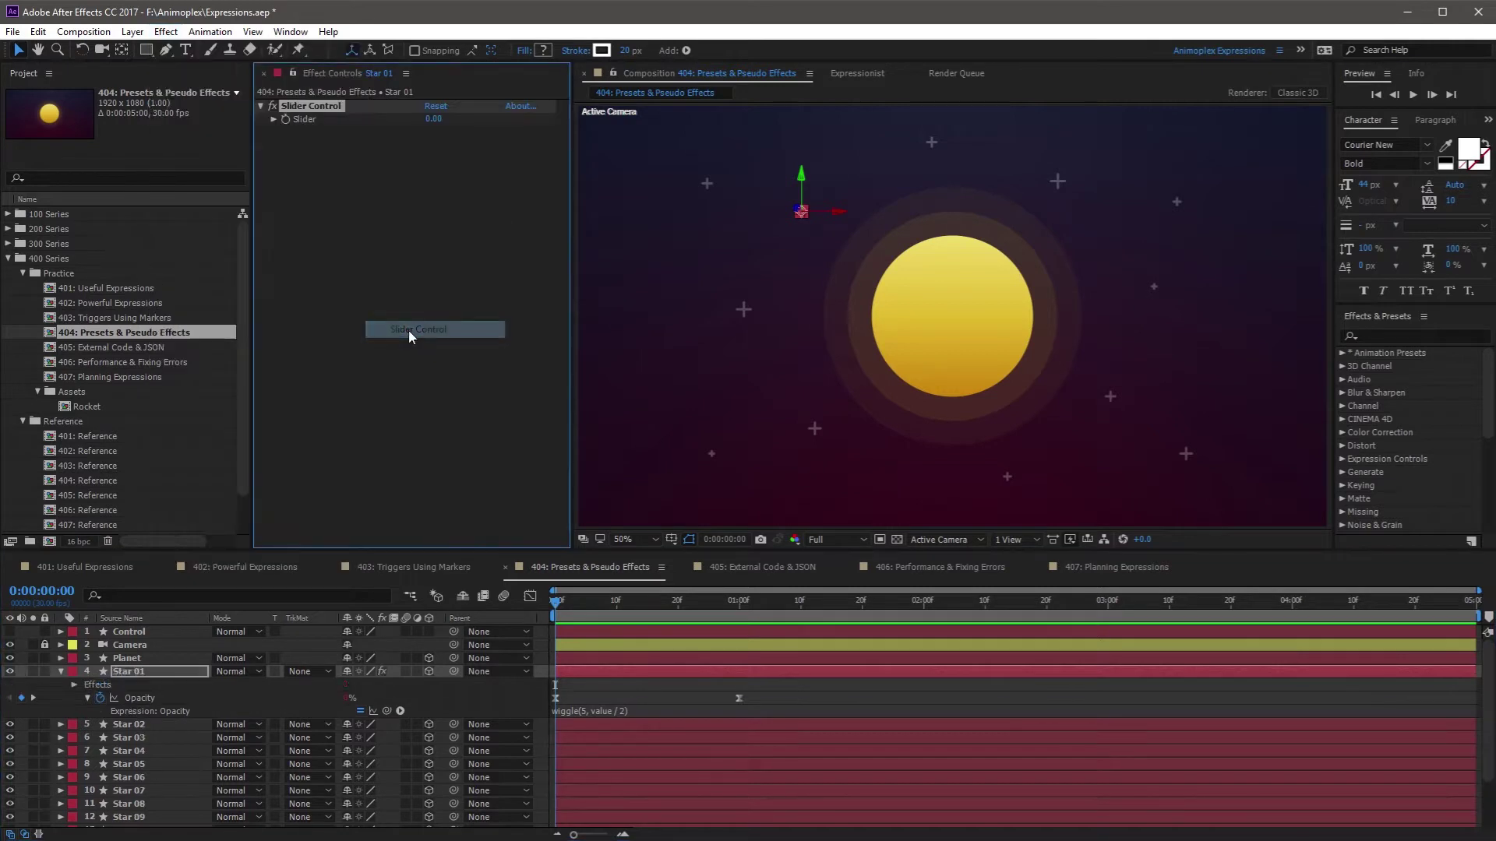
pyautogui.click(433, 119)
pyautogui.write('10')
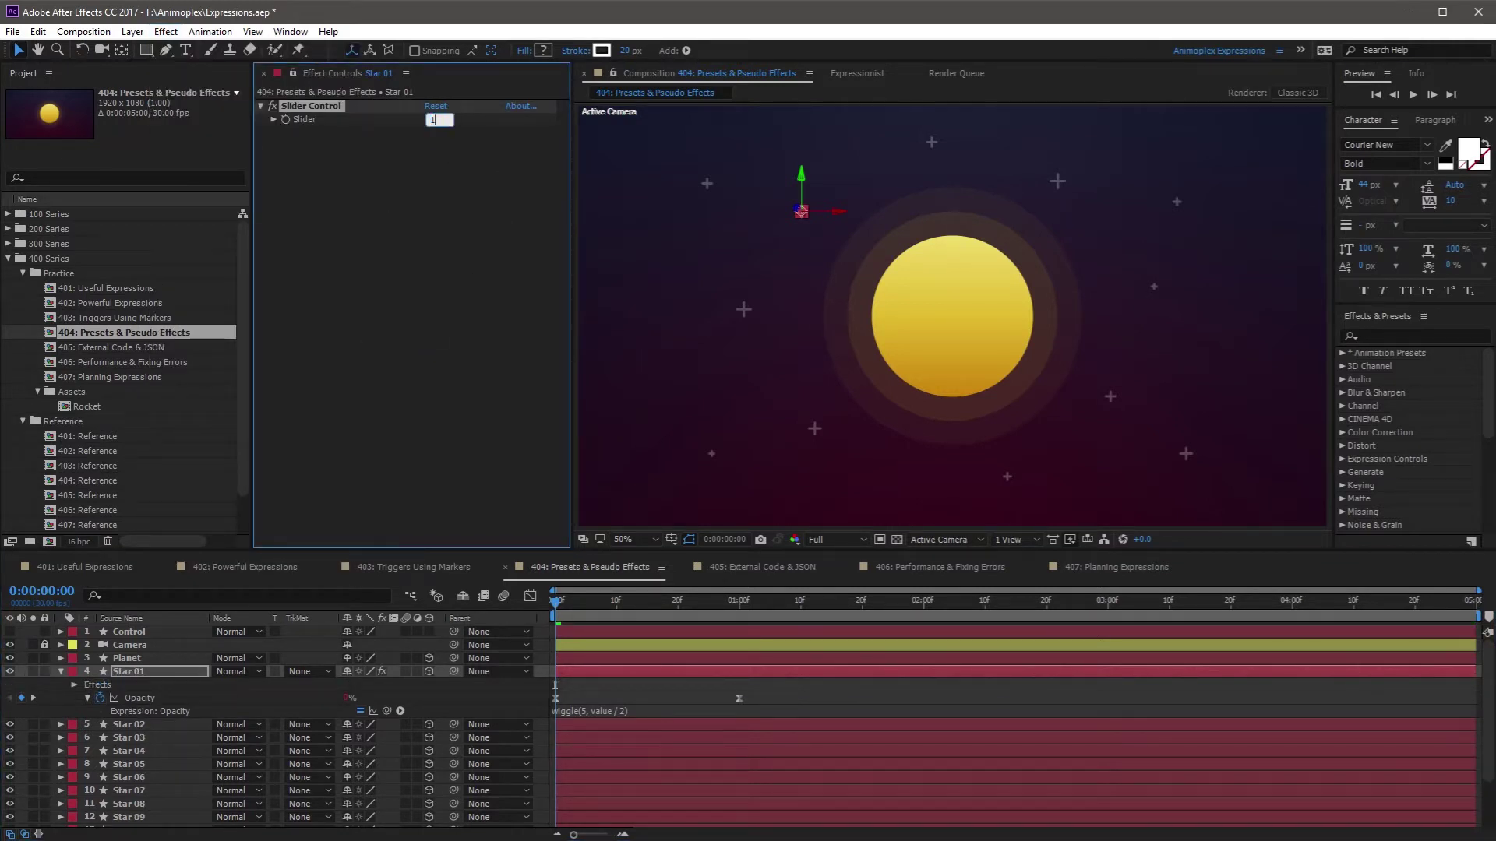
# Replace the wiggle frequency 5 with a pick-whip link to the Slider, then preview.
pyautogui.click(581, 709)
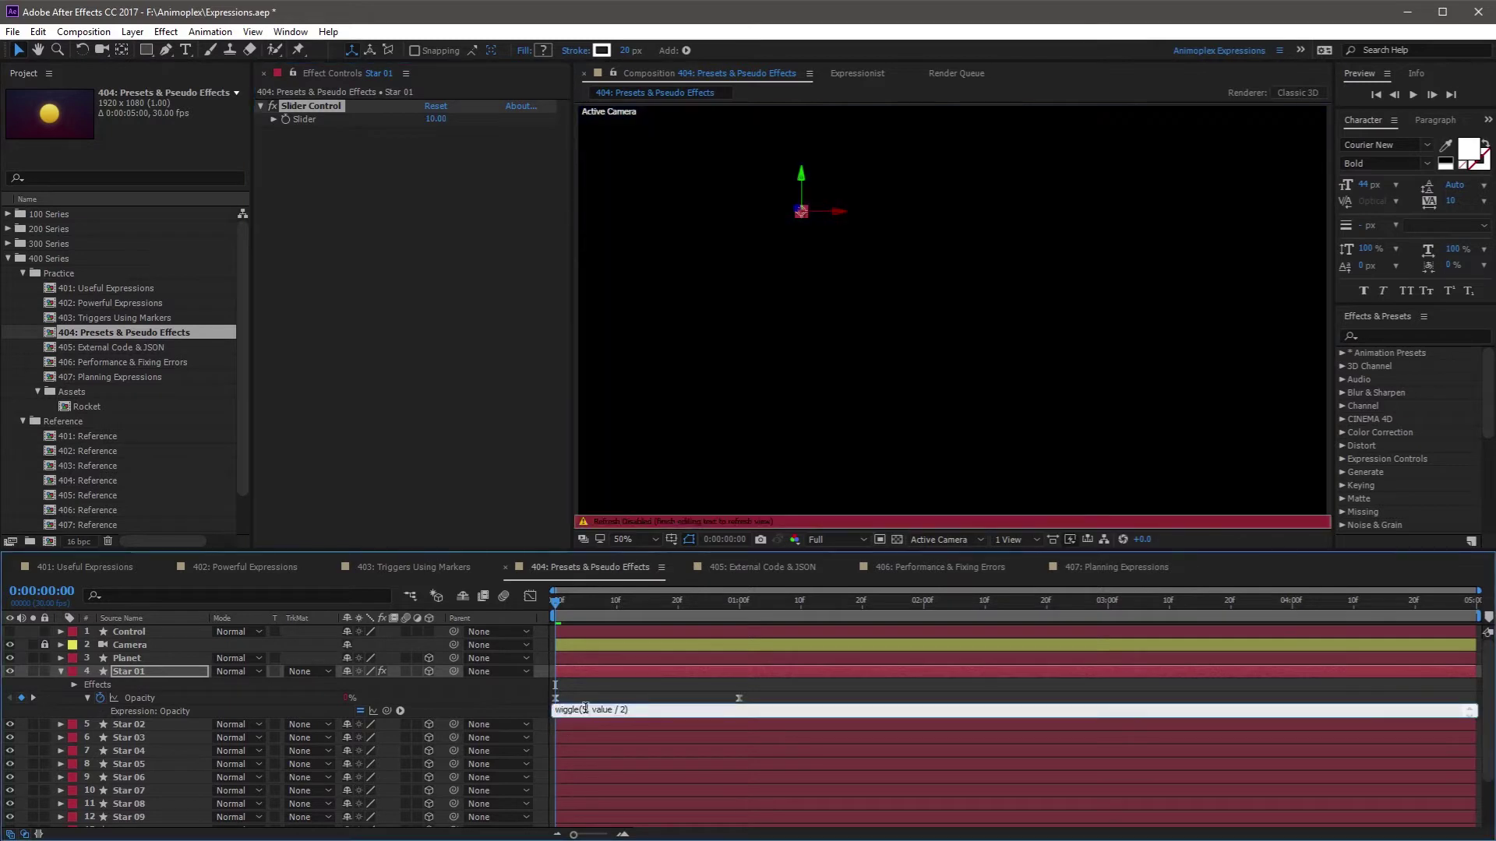
pyautogui.press('BackSpace')
pyautogui.moveTo(400, 710); pyautogui.dragTo(302, 120)
pyautogui.click(493, 693)
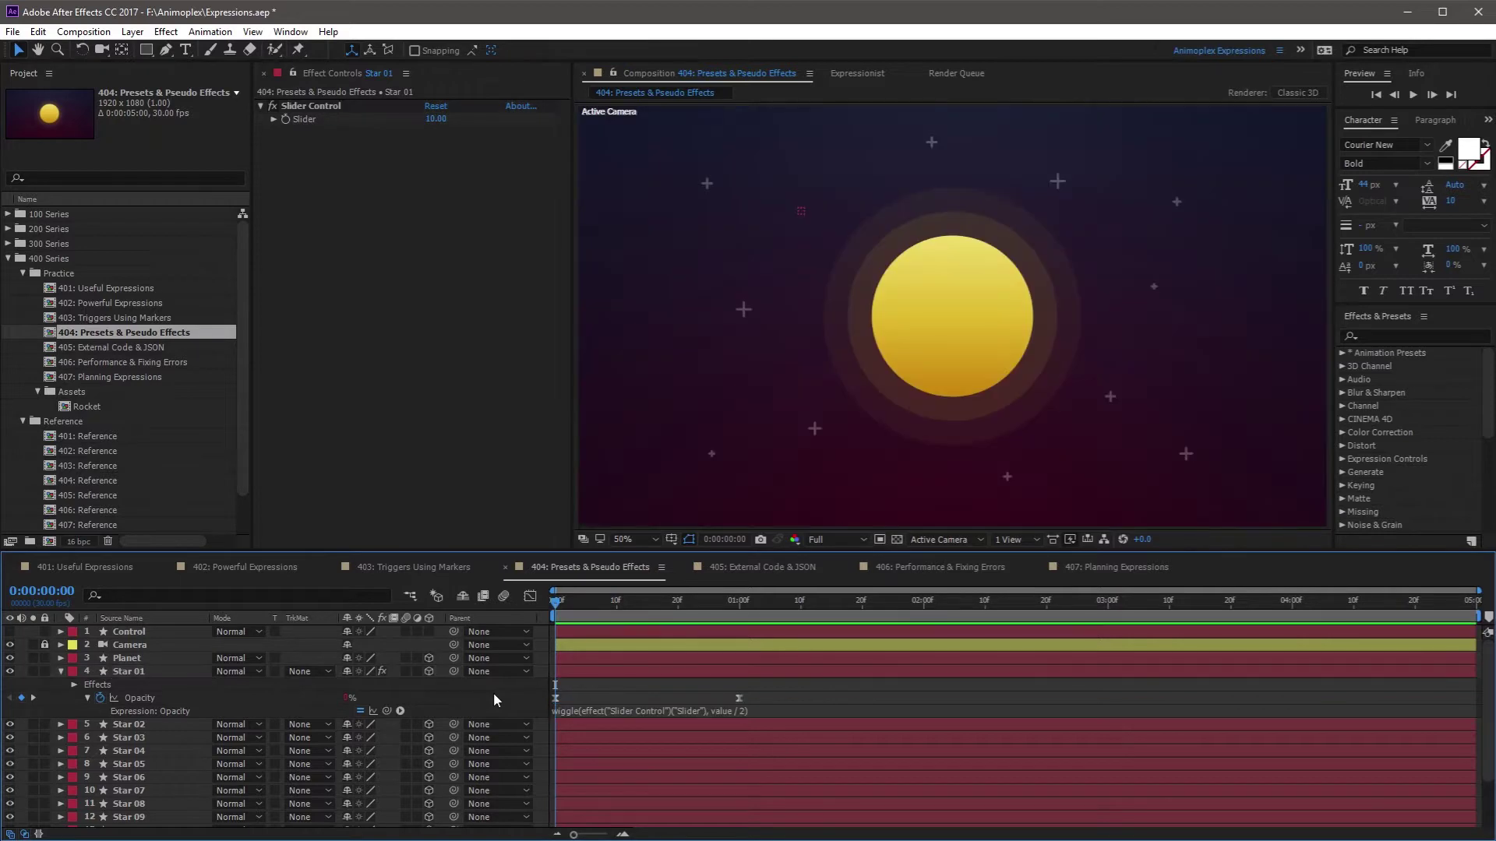
pyautogui.press('space')
# Select Star 01's Slider Control, Opacity property and its opacity keyframes together.
pyautogui.click(259, 667)
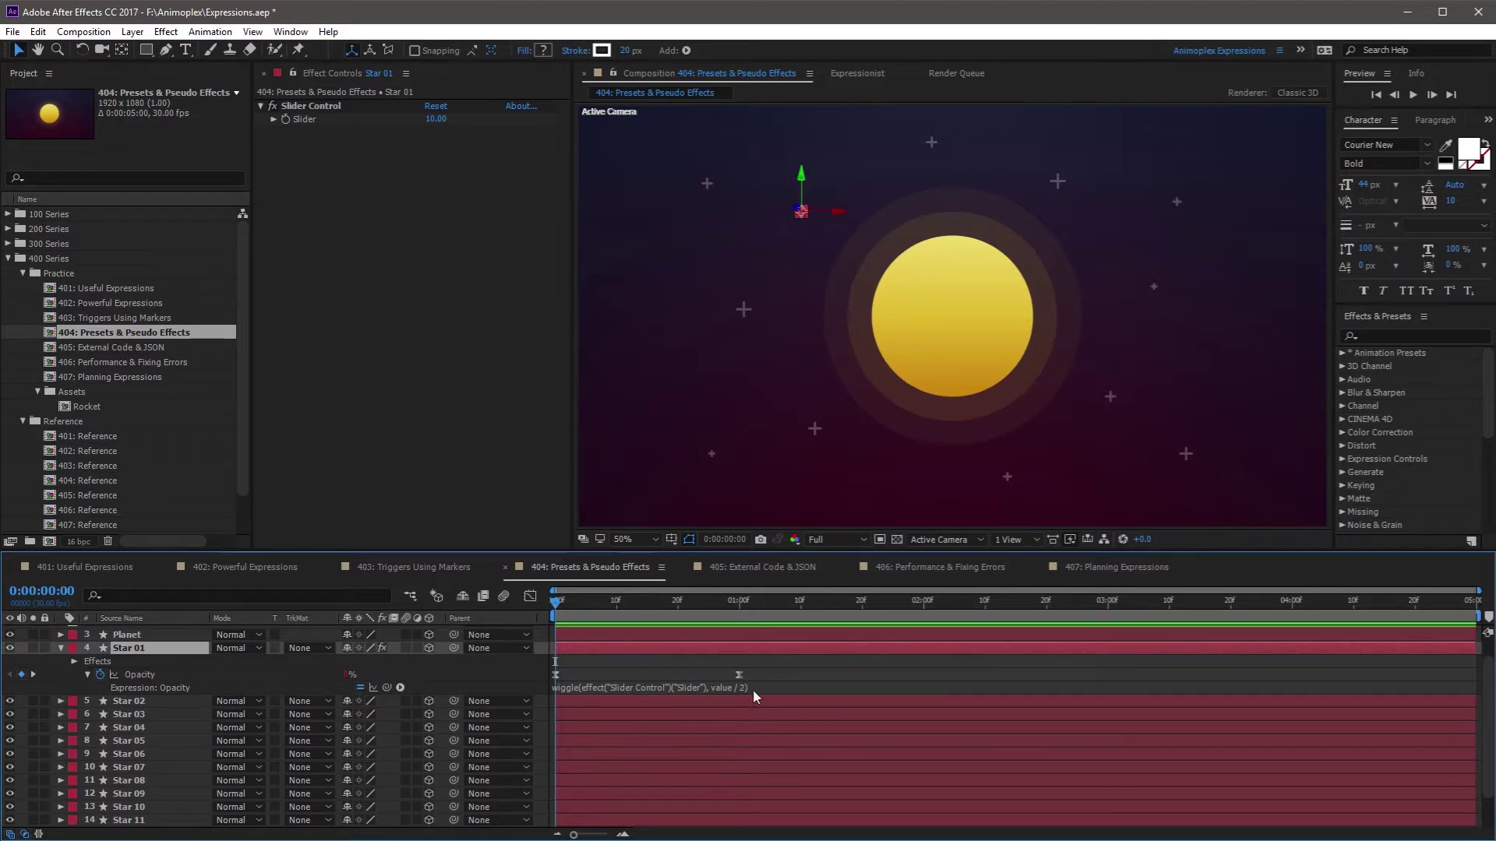
pyautogui.click(151, 675)
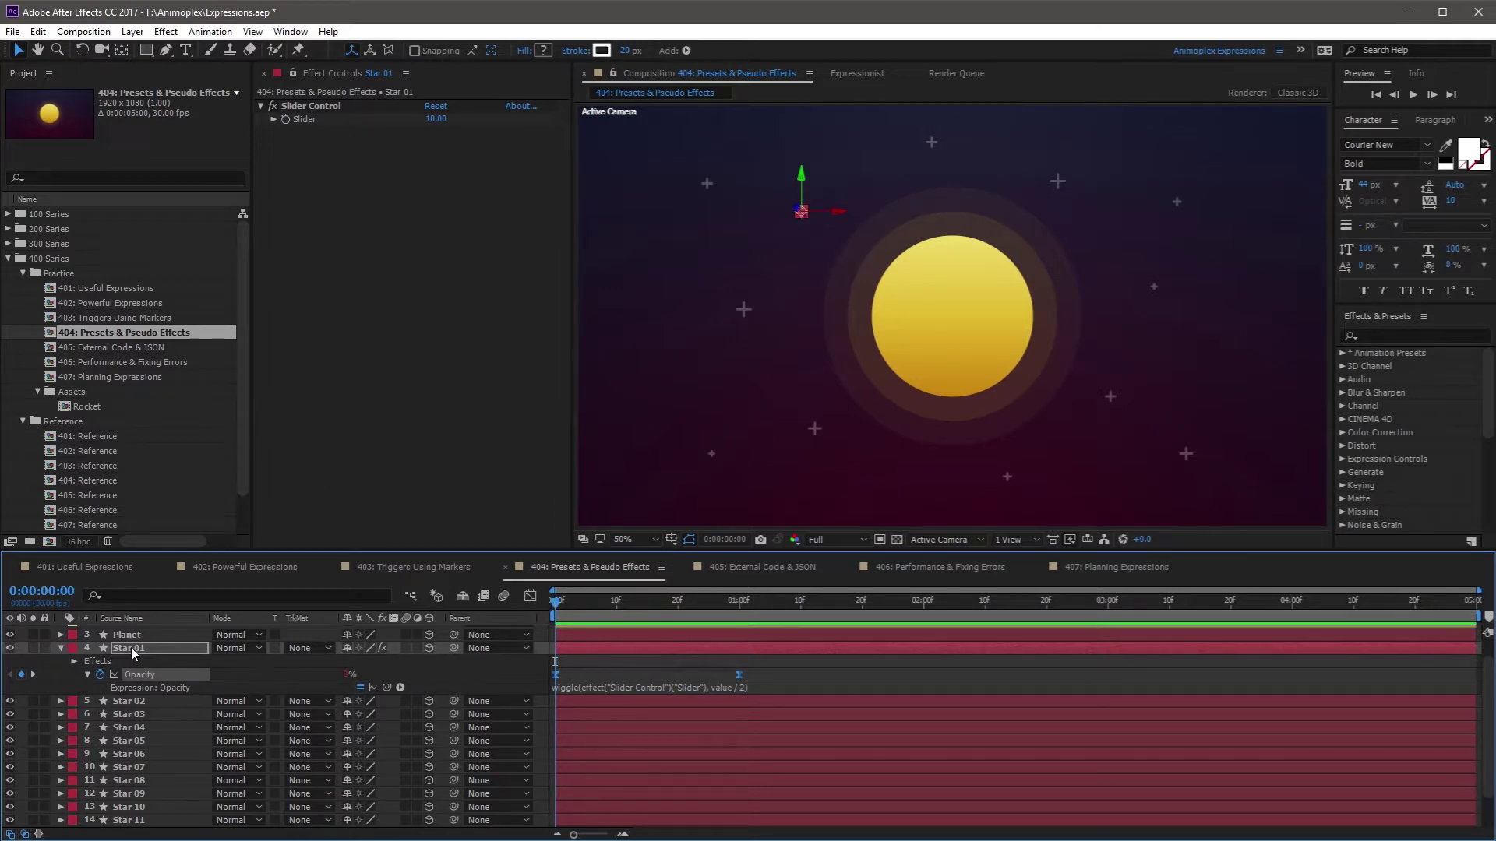
pyautogui.click(74, 662)
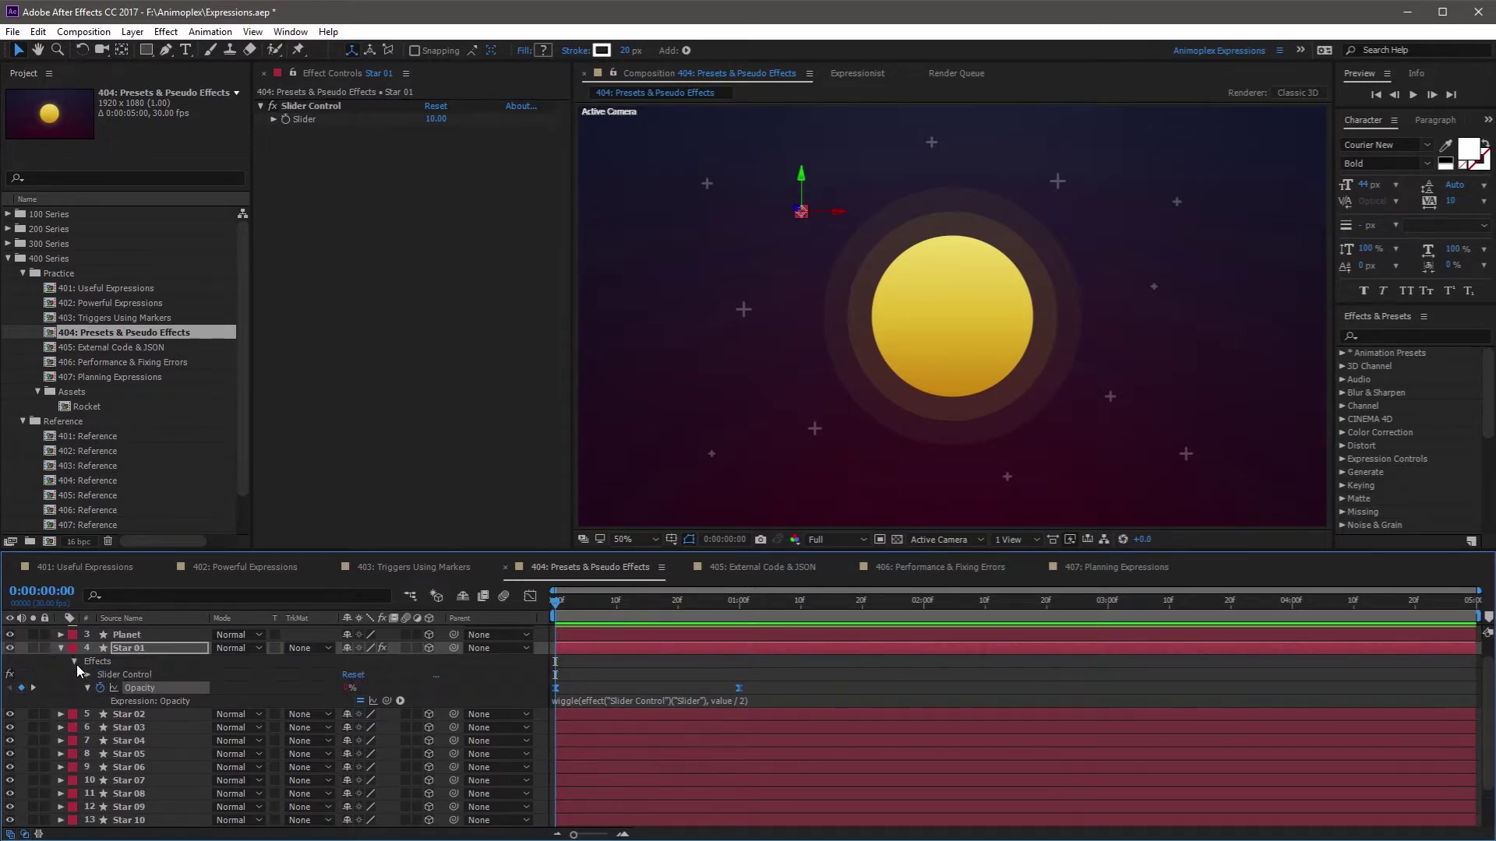
pyautogui.click(87, 675)
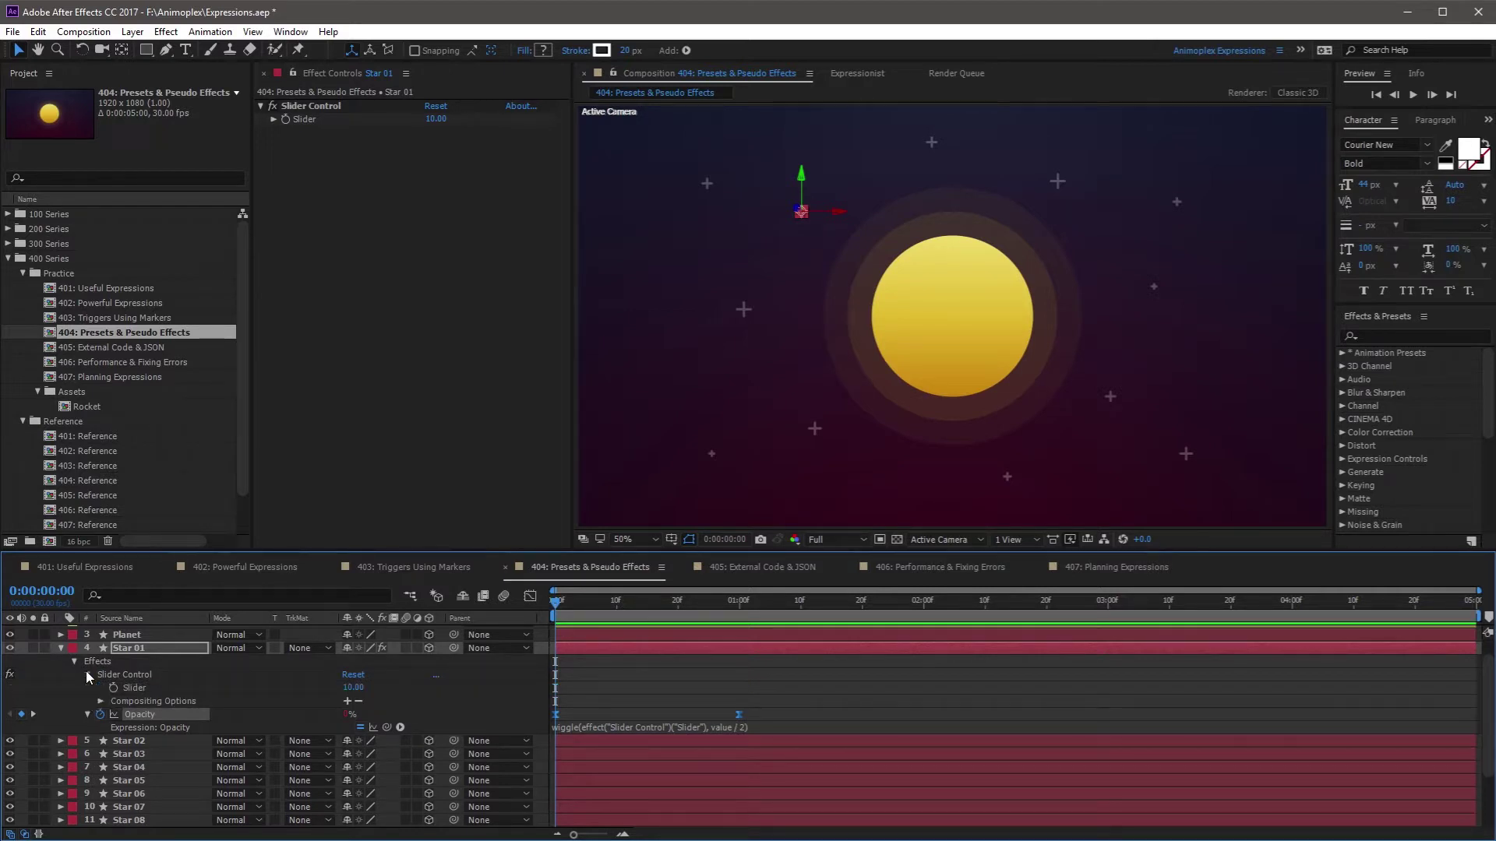
pyautogui.keyDown('ctrl'); pyautogui.click(140, 687); pyautogui.keyUp('ctrl')
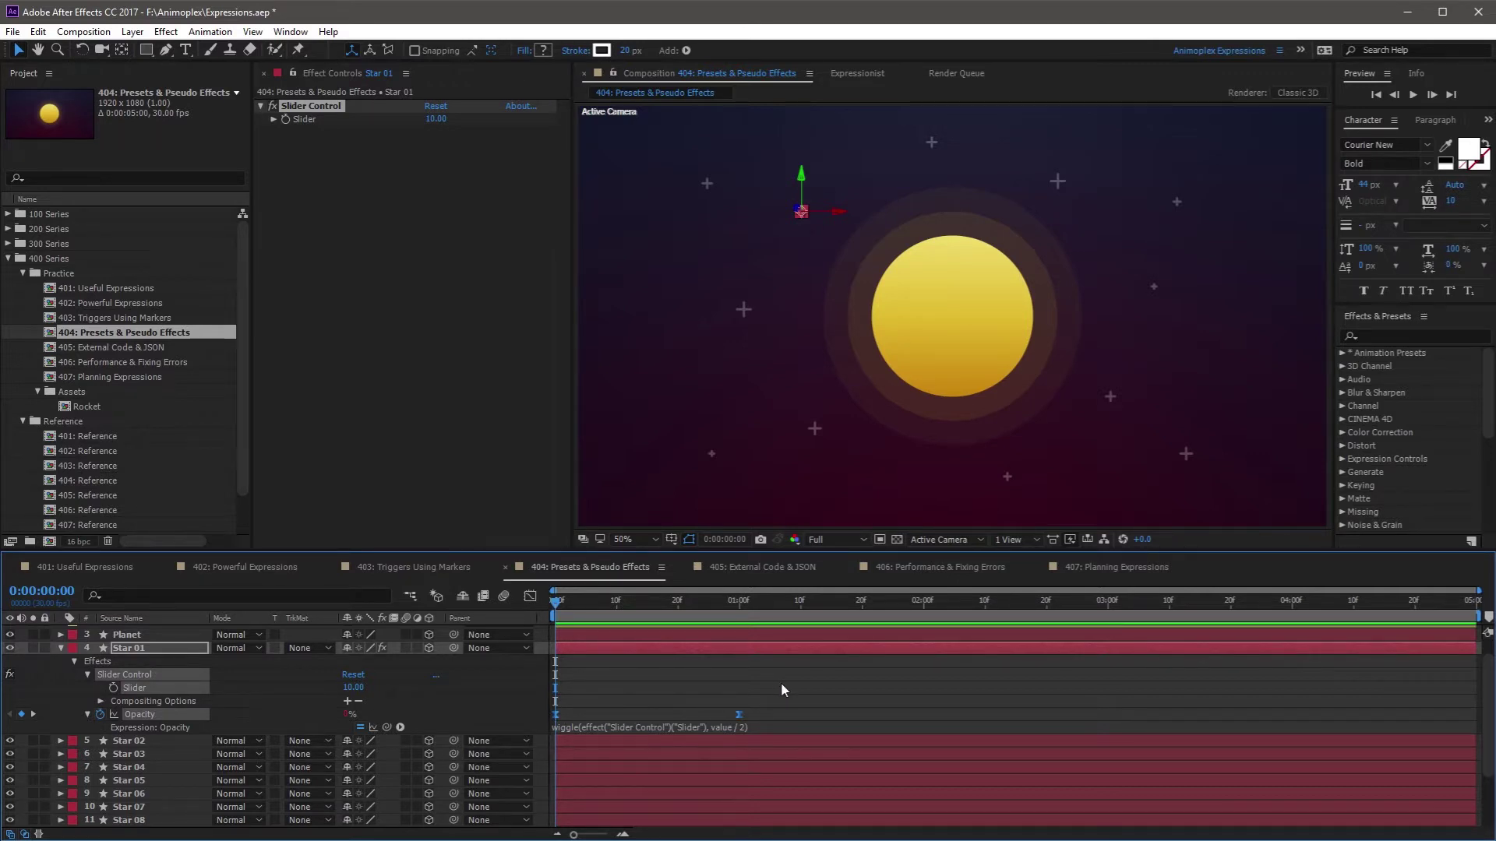
pyautogui.moveTo(780, 682); pyautogui.dragTo(530, 714)
pyautogui.moveTo(773, 693); pyautogui.dragTo(544, 714)
pyautogui.click(212, 34)
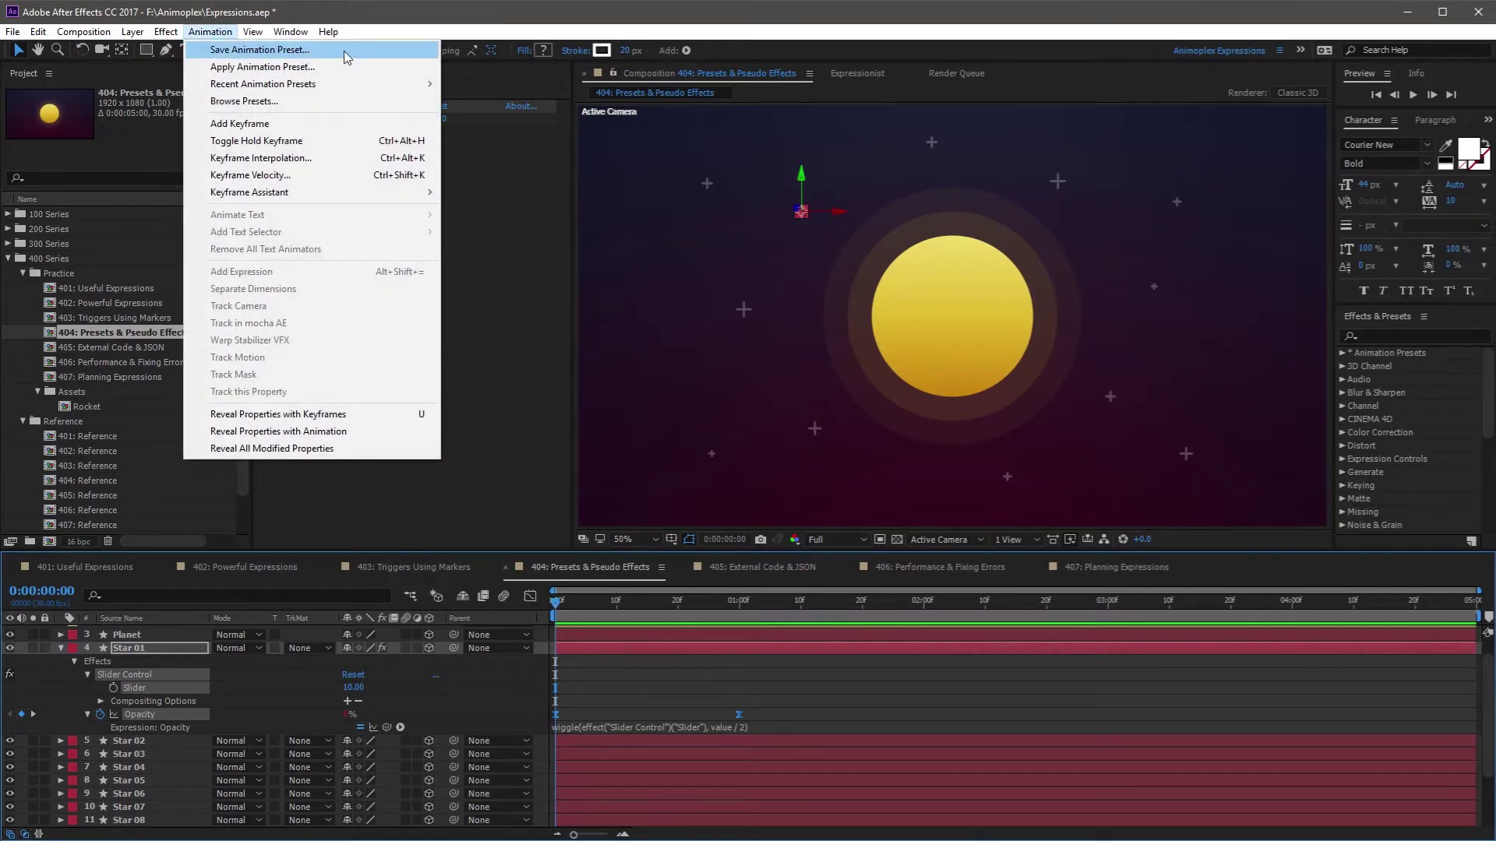
# Save the selection as the animation preset 'Fade & Wiggle' in the User Presets folder.
pyautogui.click(346, 57)
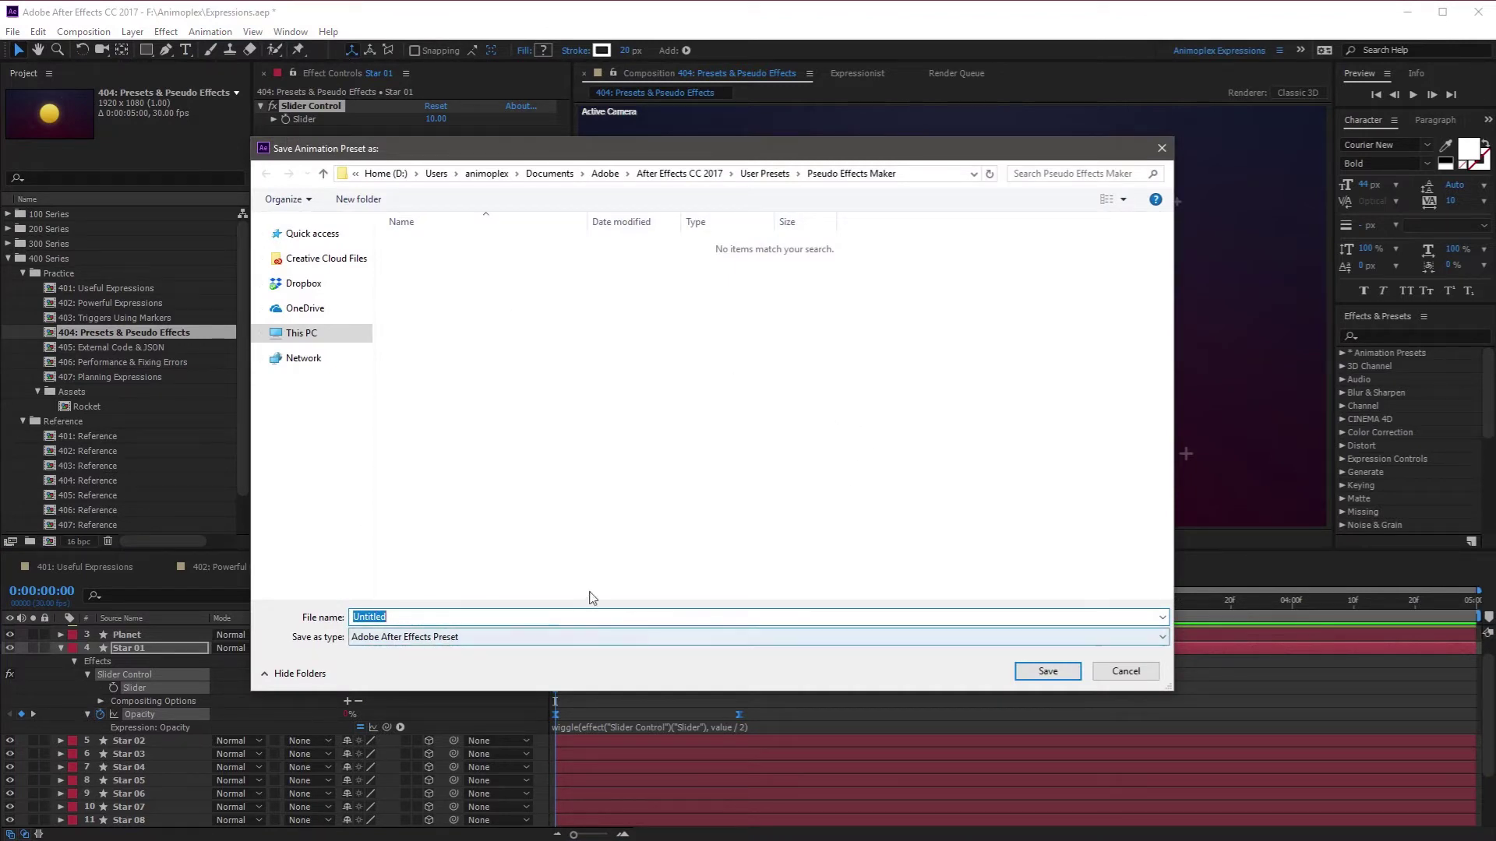
pyautogui.click(765, 174)
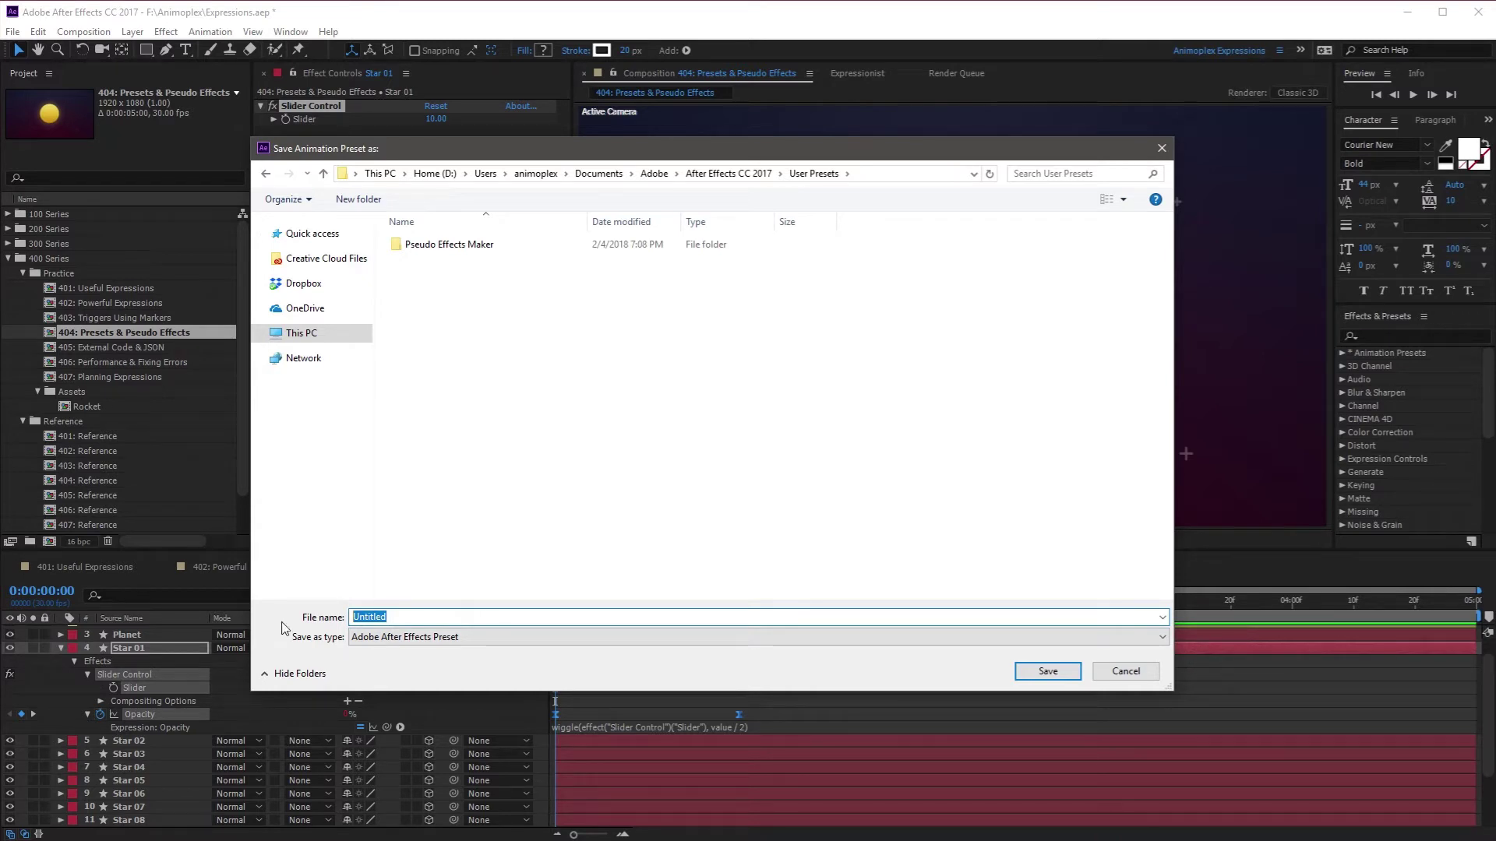
pyautogui.write('Fade & Wiggle')
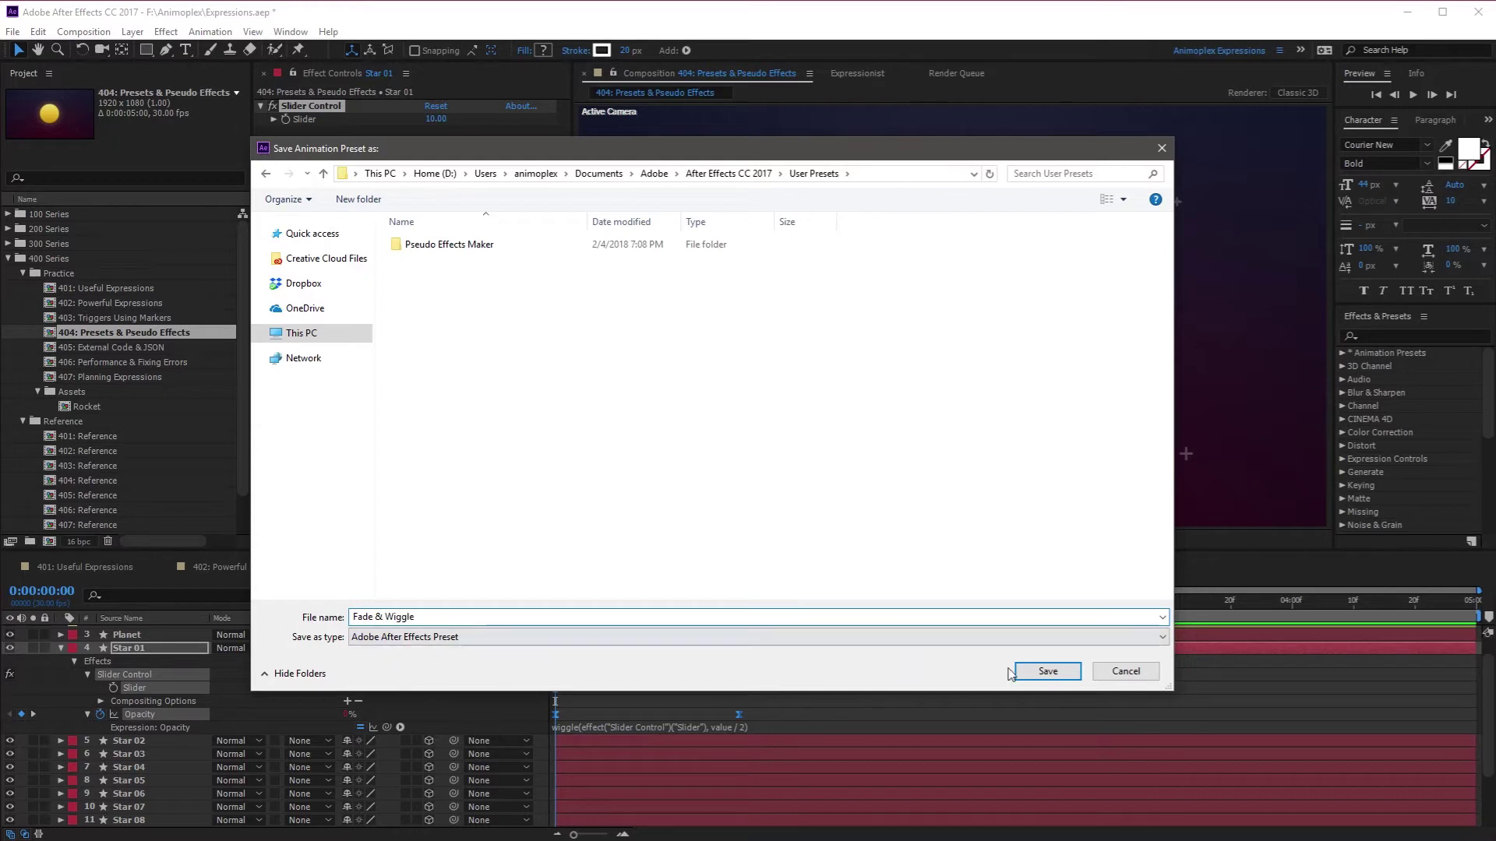
pyautogui.click(1044, 672)
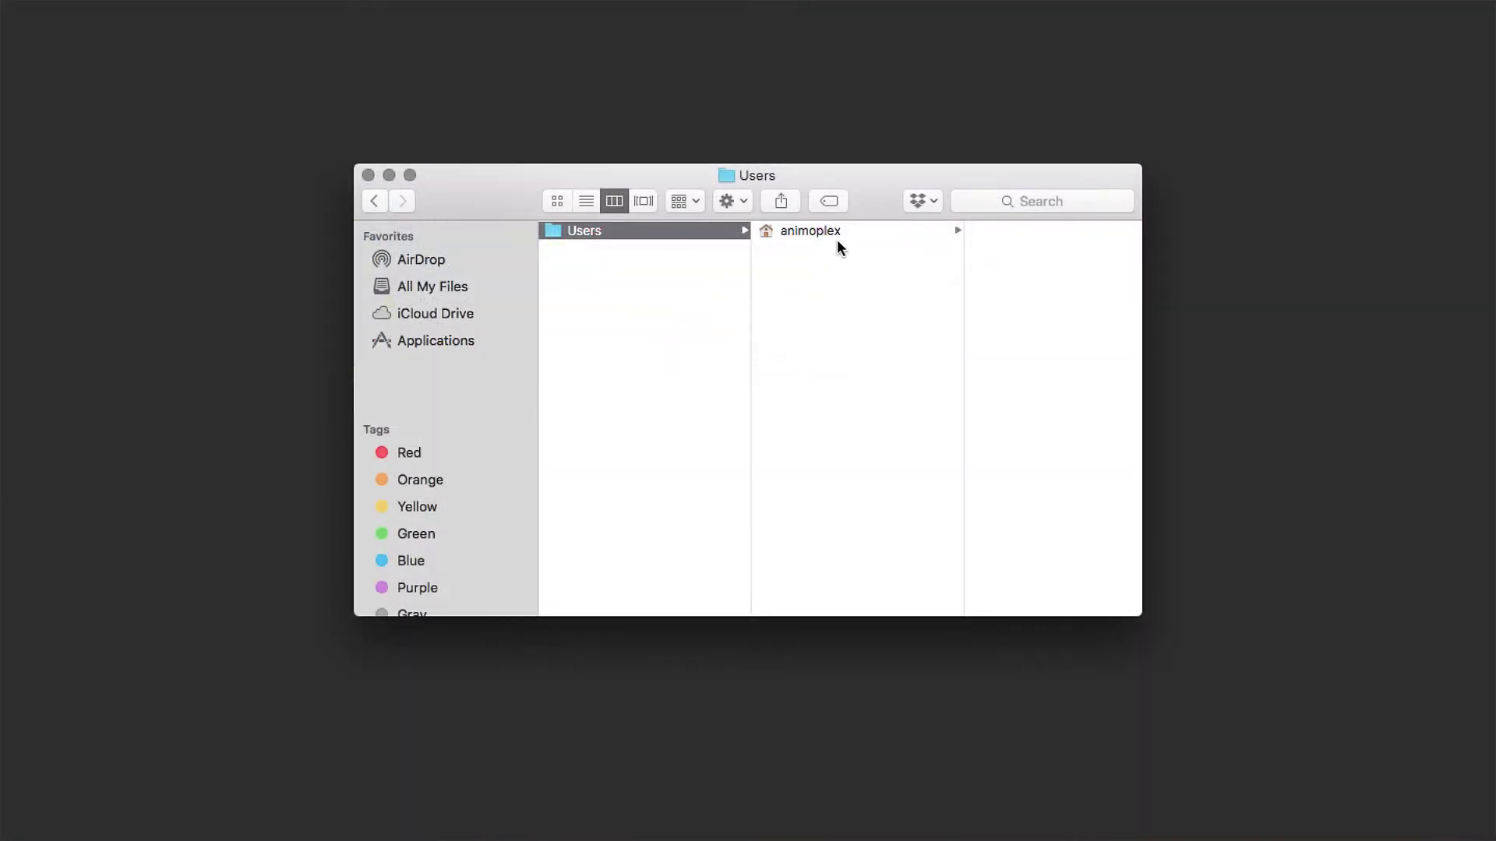
# Browse the home folder to Documents > Adobe > After Effects CC 2017 > User Presets.
pyautogui.click(840, 231)
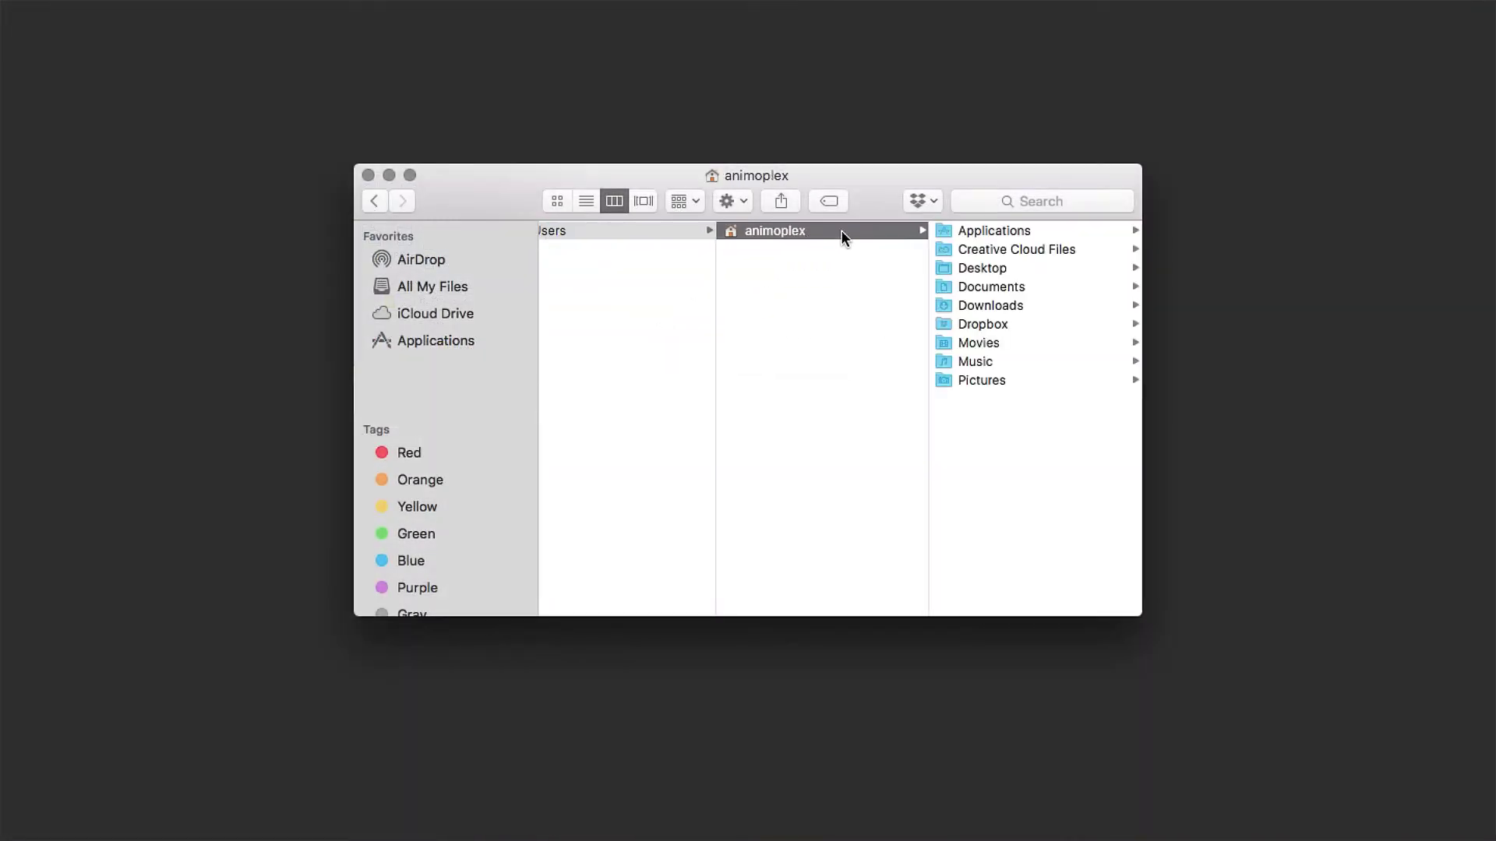
pyautogui.click(971, 288)
pyautogui.click(981, 230)
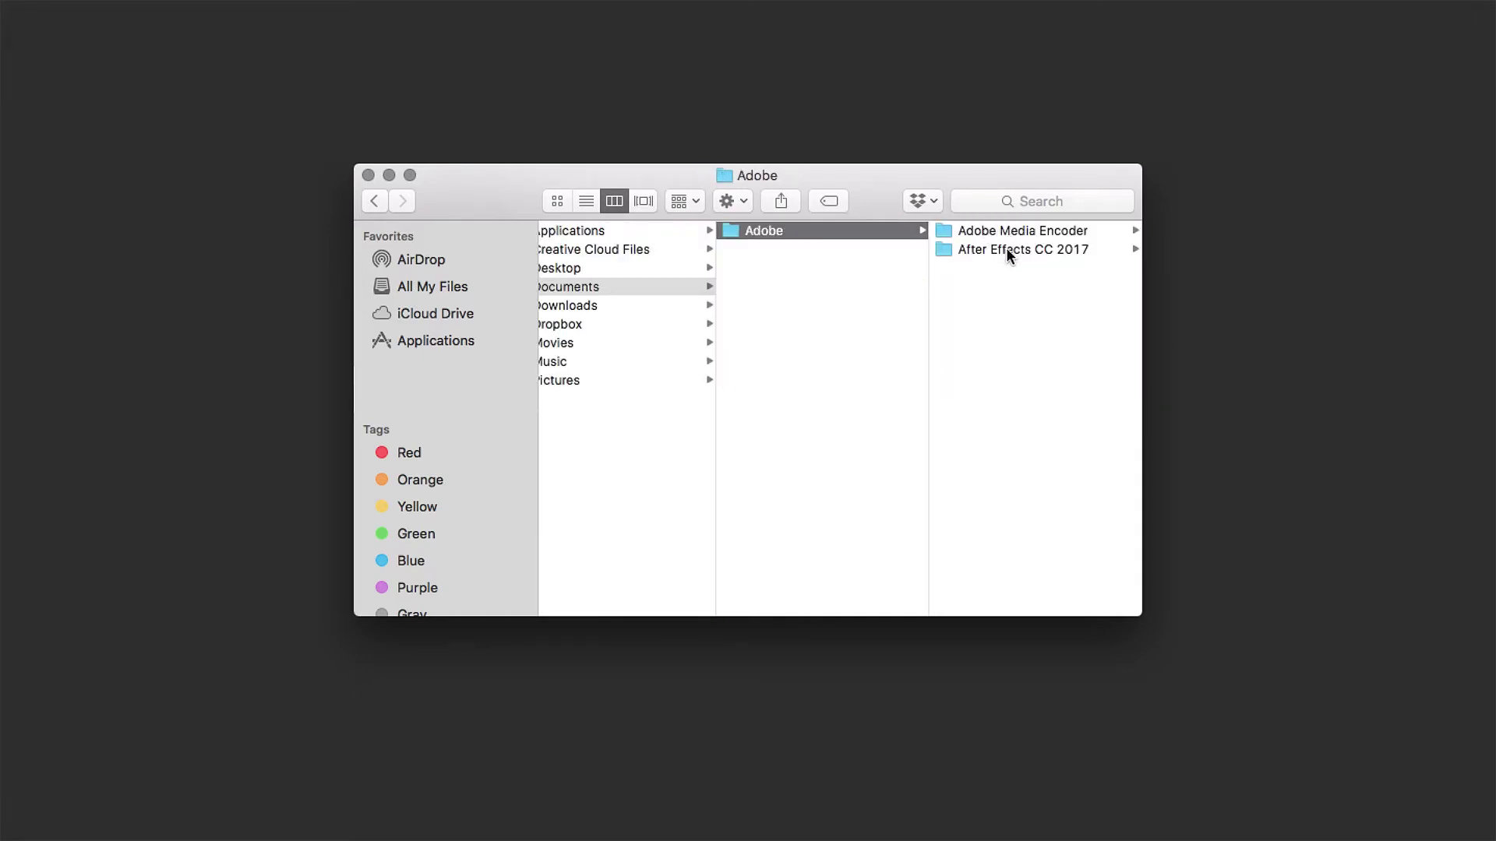
pyautogui.click(1009, 251)
pyautogui.click(1006, 247)
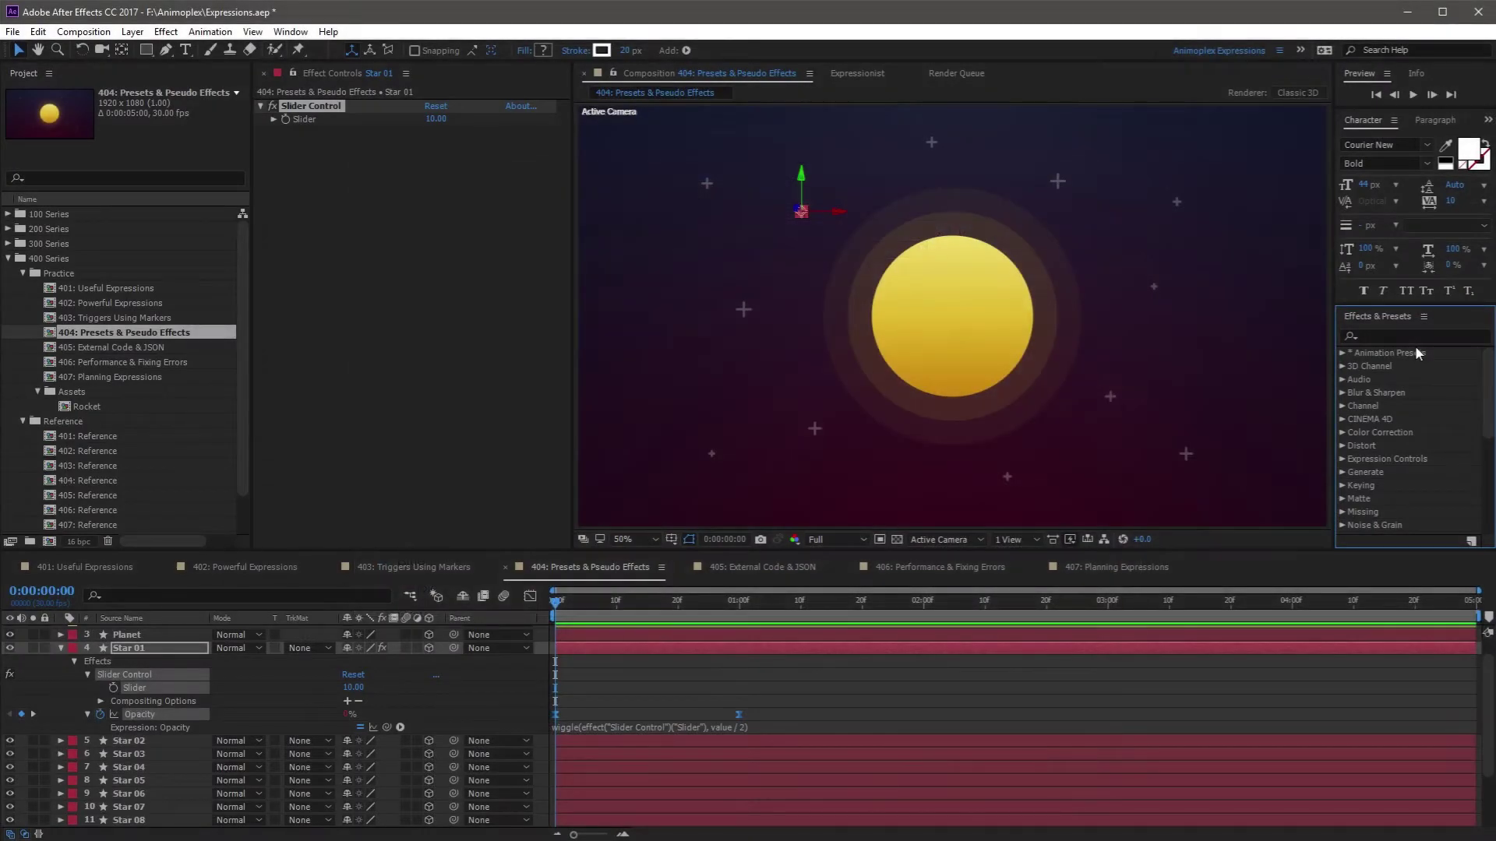
# Expand Animation Presets > User Presets and select the Fade & Wiggle preset.
pyautogui.click(1342, 353)
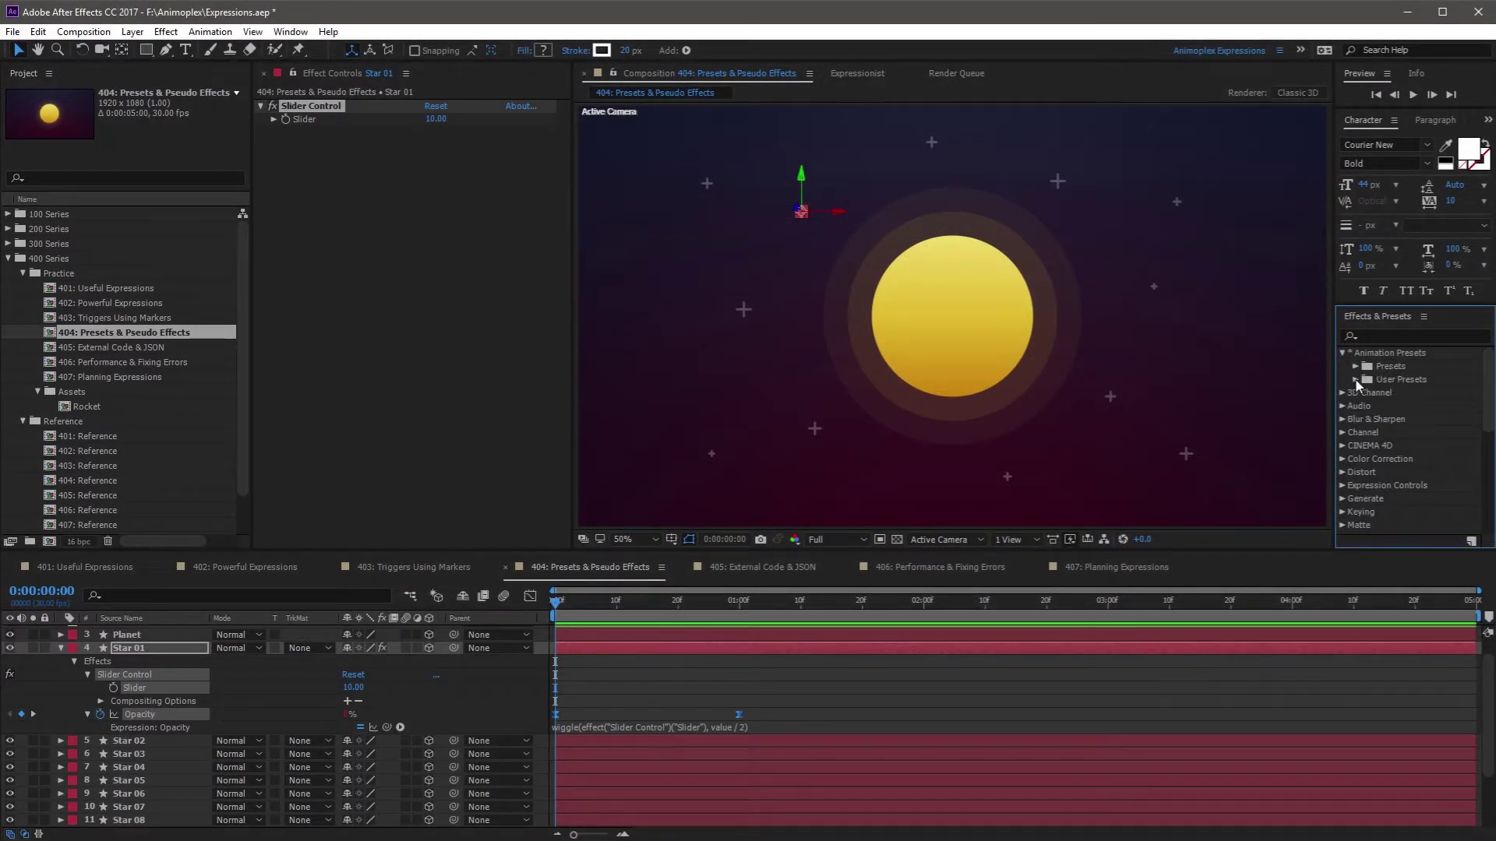
pyautogui.click(1356, 380)
pyautogui.click(1423, 394)
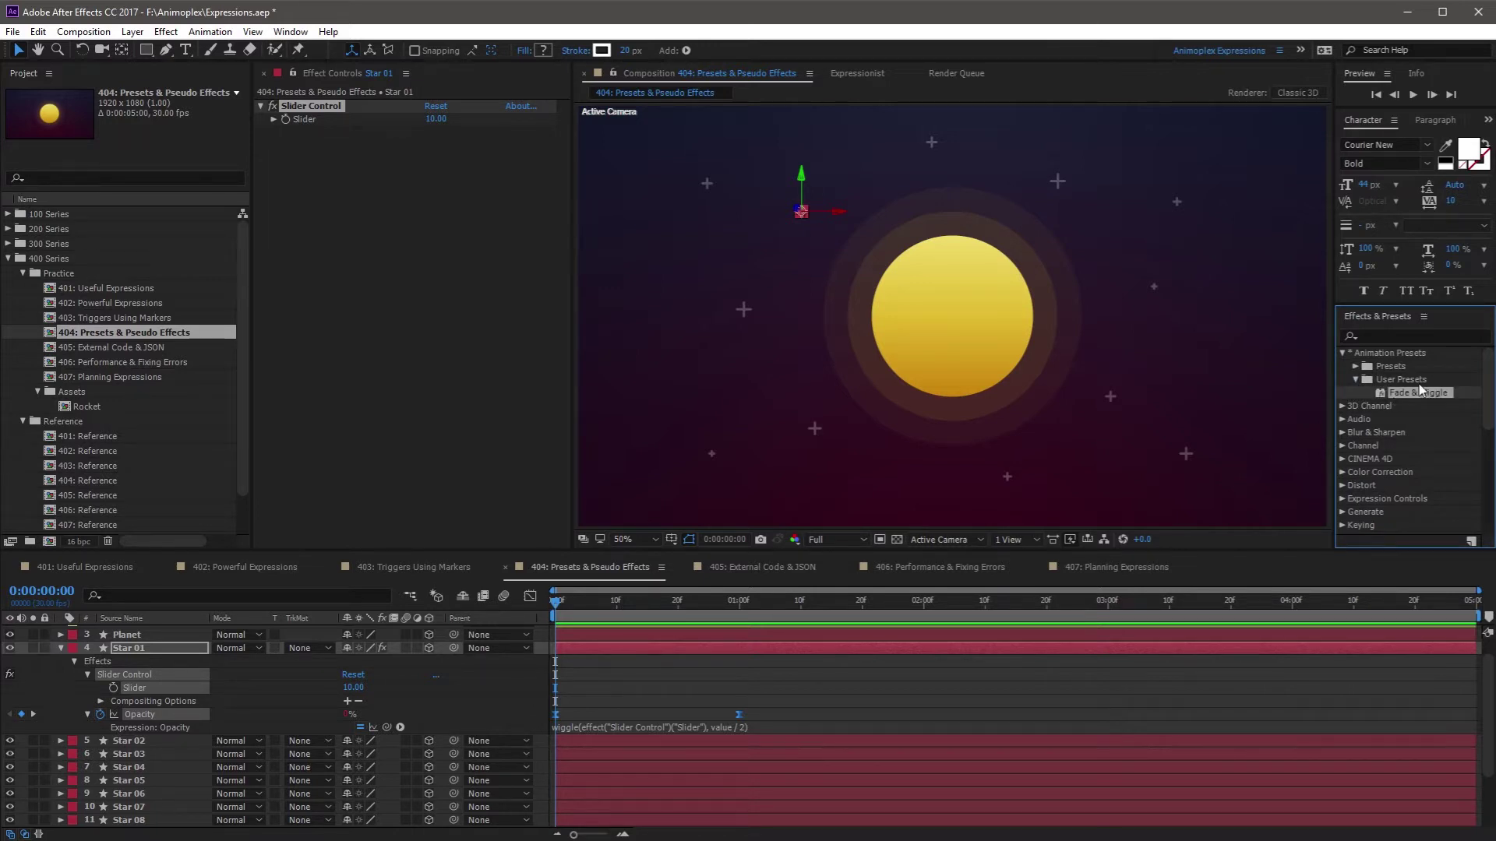
# Select Star 02 through Star 12, set the time to 2 seconds, and show their Opacity.
pyautogui.click(152, 743)
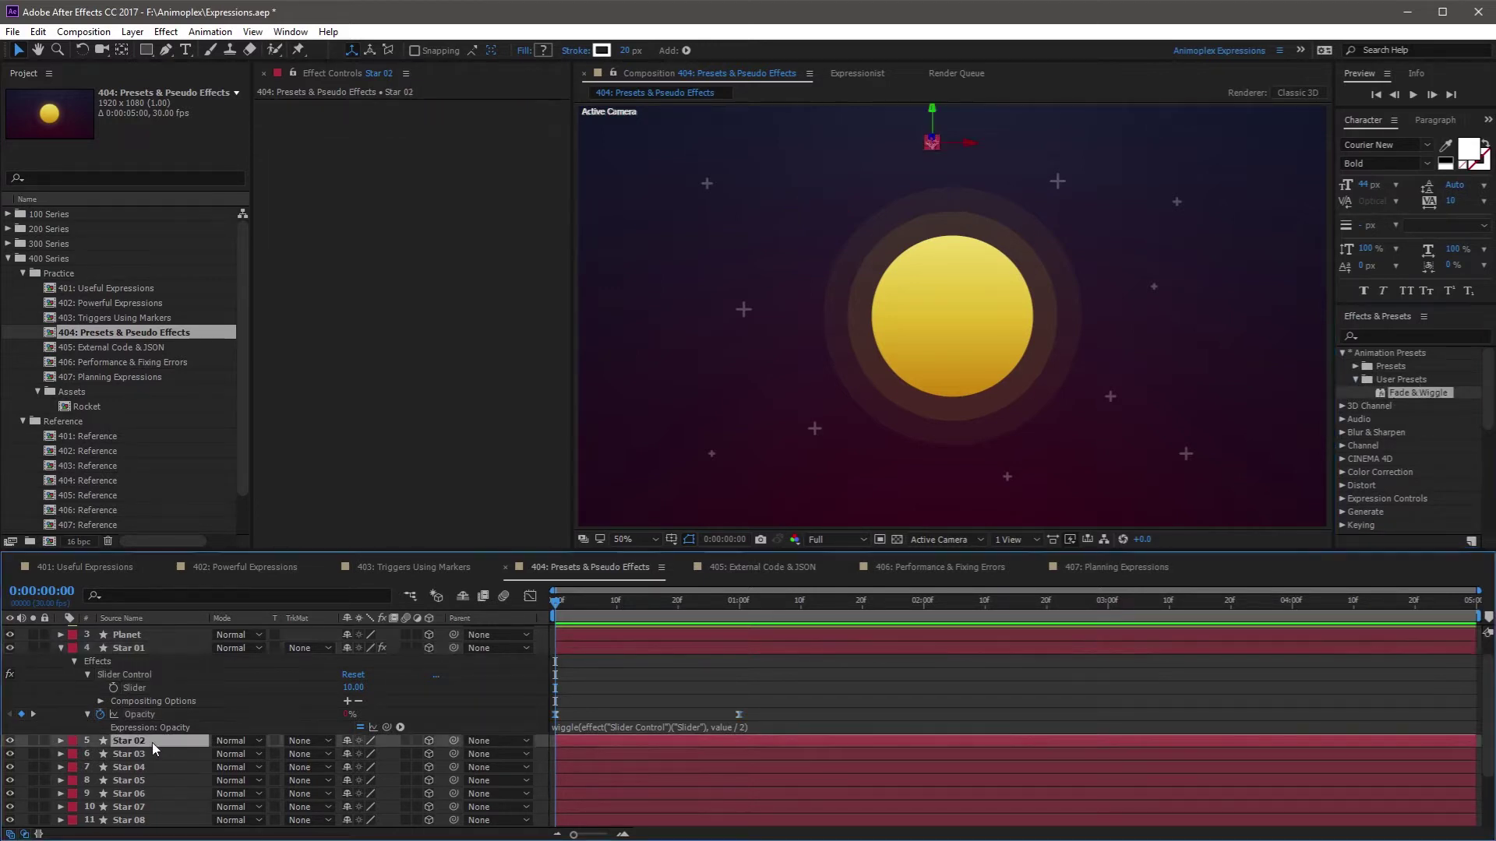
pyautogui.scroll(-3, 152, 741)
pyautogui.keyDown('shift'); pyautogui.click(141, 794); pyautogui.keyUp('shift')
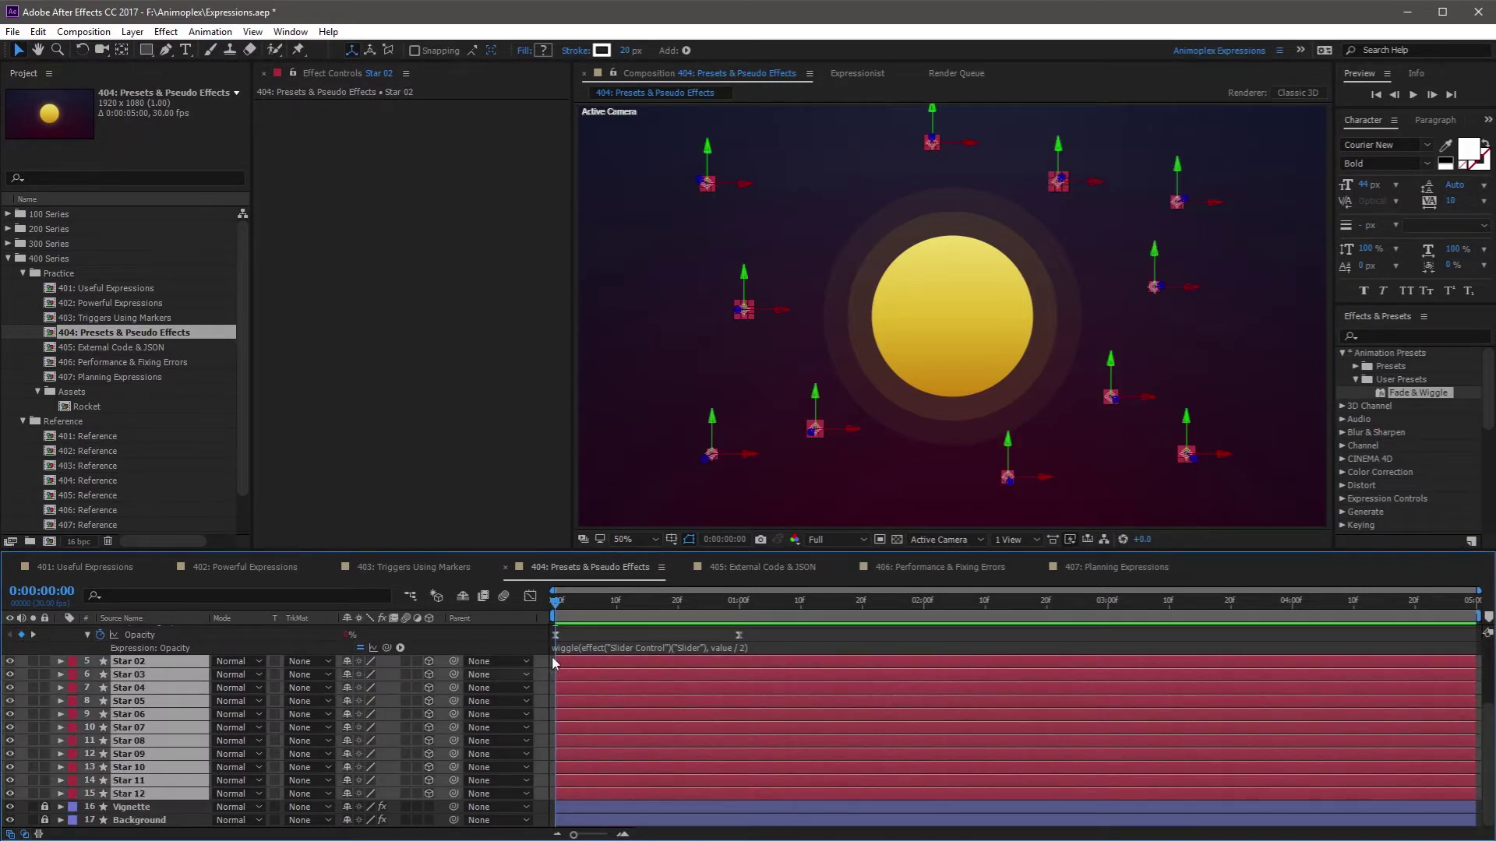
pyautogui.click(925, 609)
pyautogui.press('t')
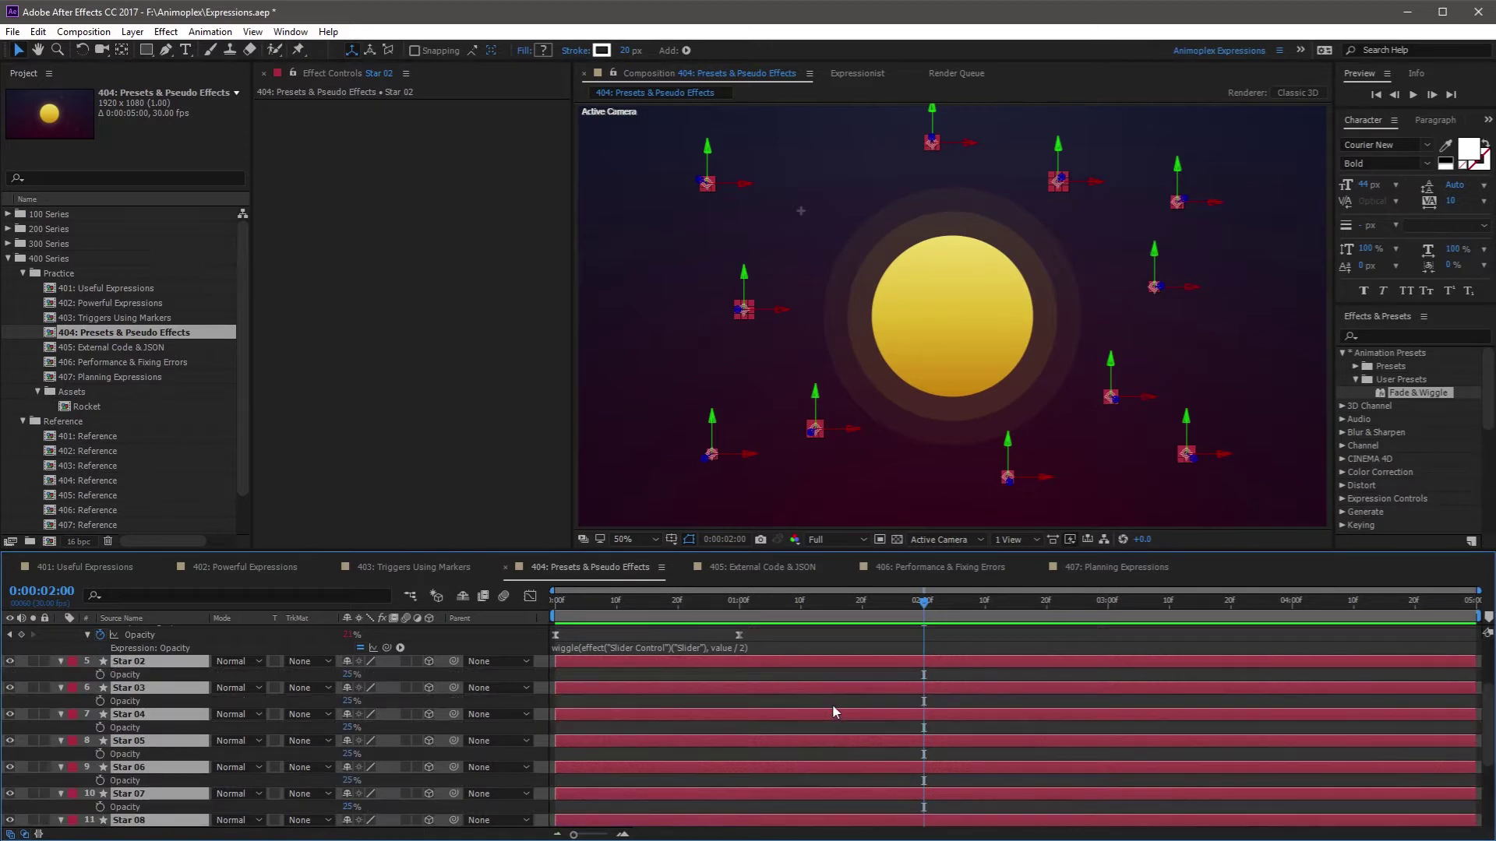
pyautogui.scroll(-2, 833, 712)
pyautogui.scroll(2, 184, 690)
# Apply Fade & Wiggle to the selected stars and inspect Star 02's opacity wiggle expression.
pyautogui.doubleClick(1441, 393)
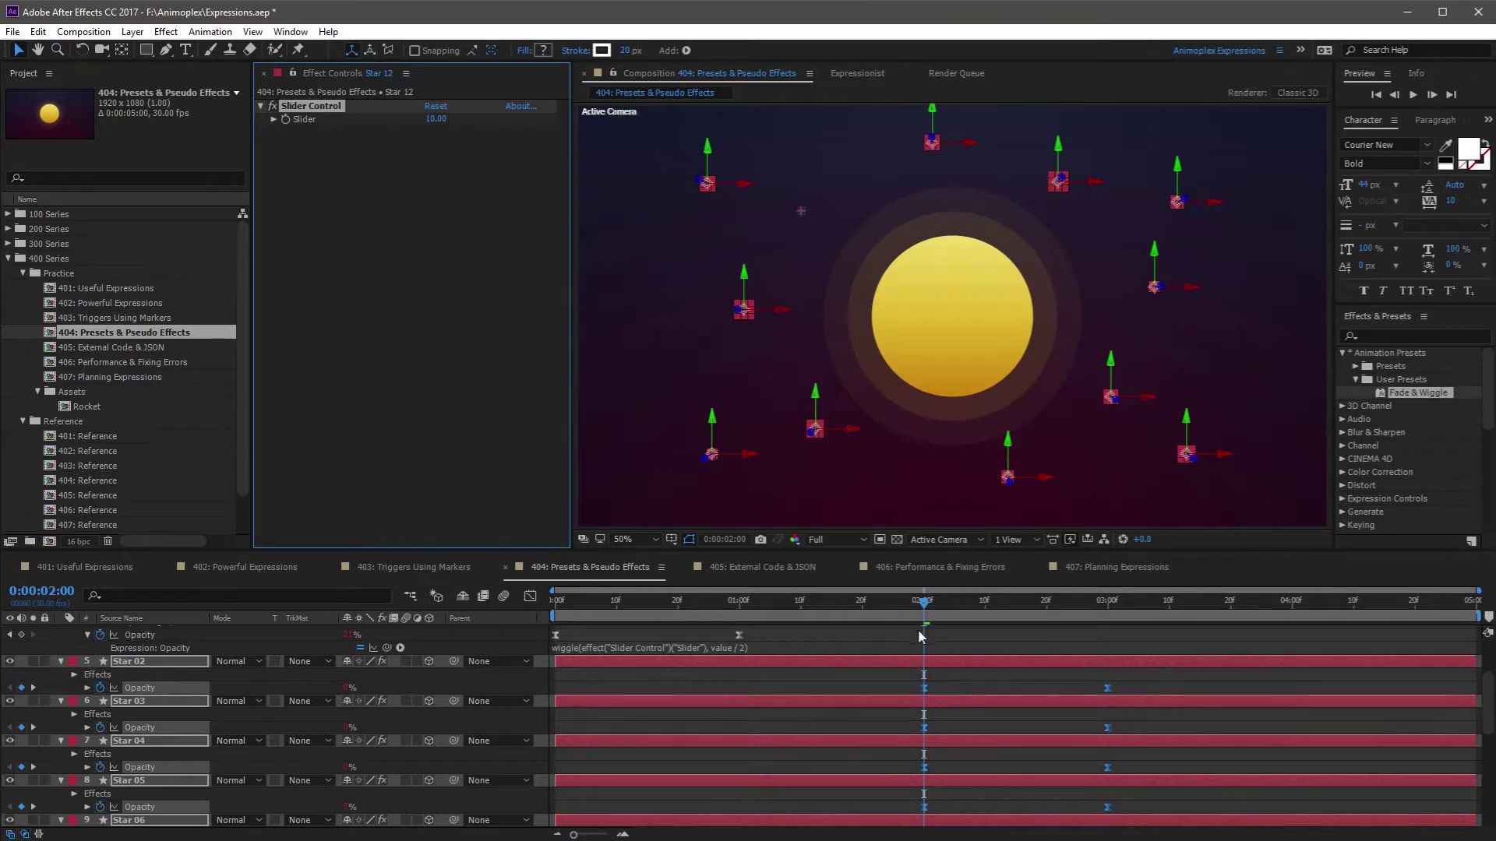
pyautogui.scroll(-3, 193, 784)
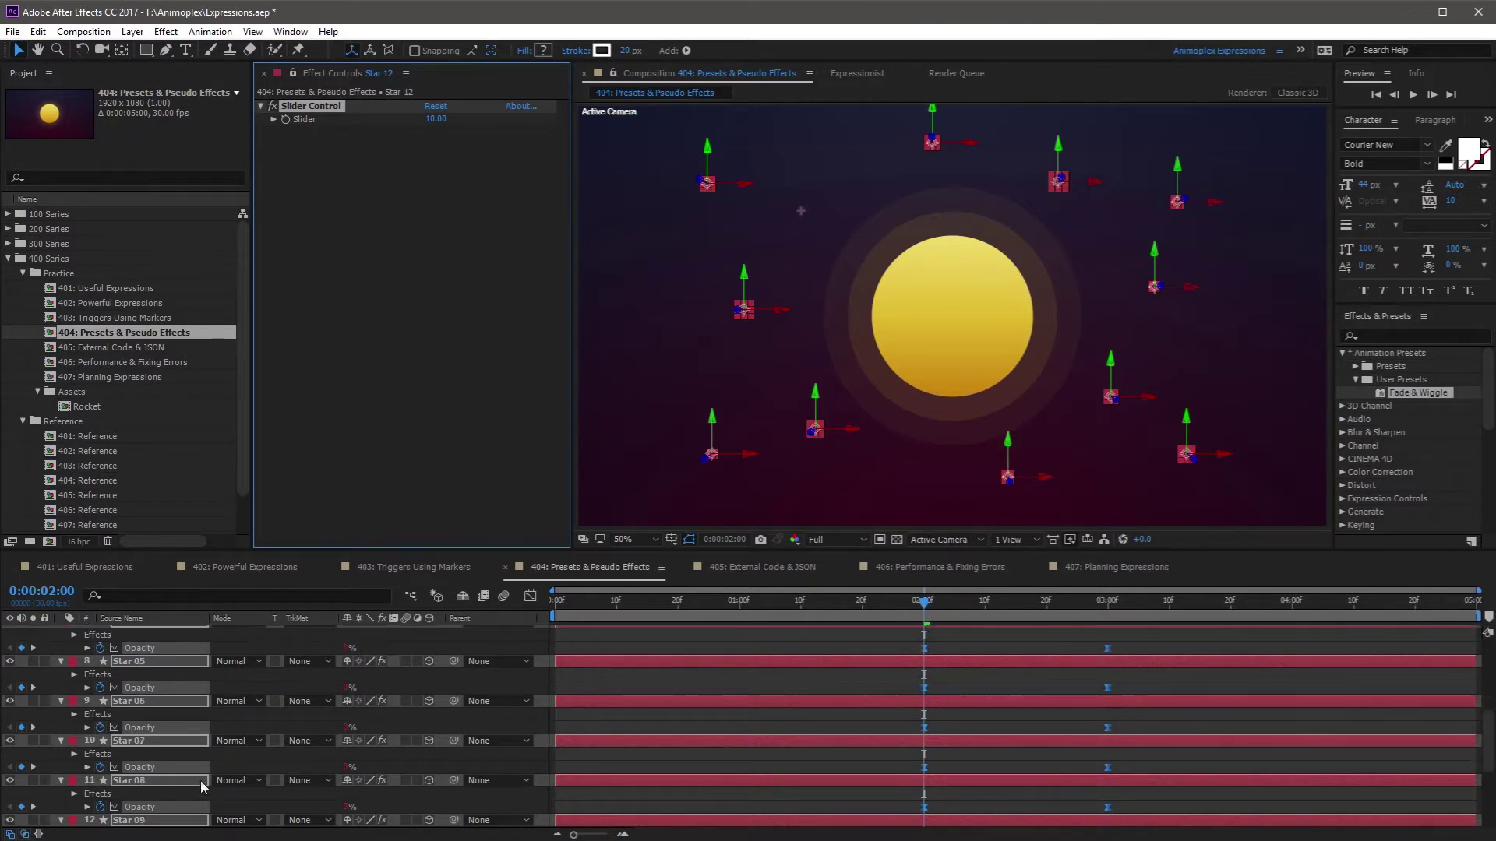
pyautogui.scroll(4, 355, 727)
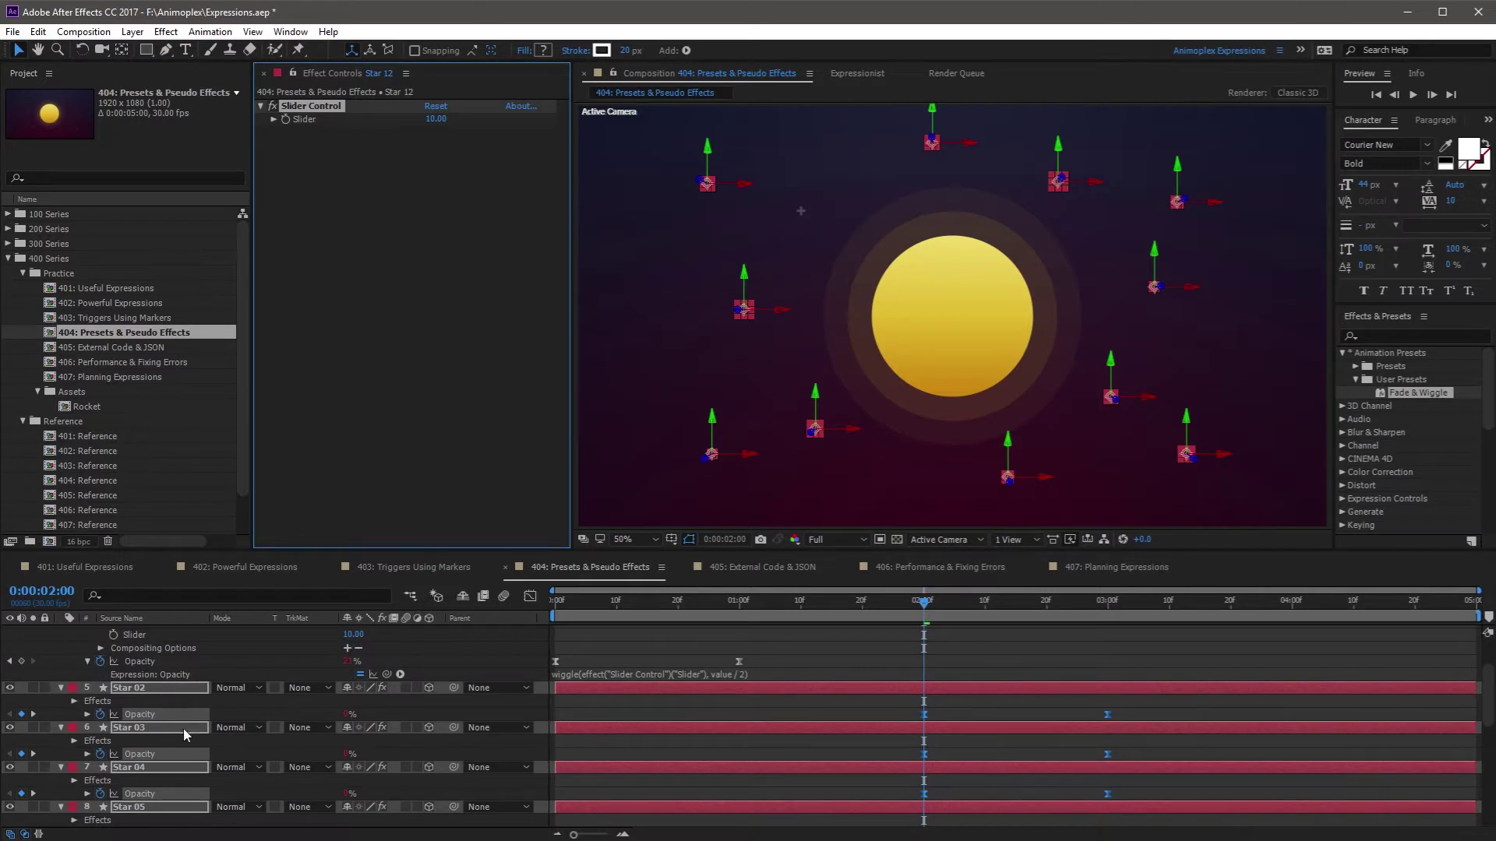
pyautogui.click(238, 704)
pyautogui.click(140, 685)
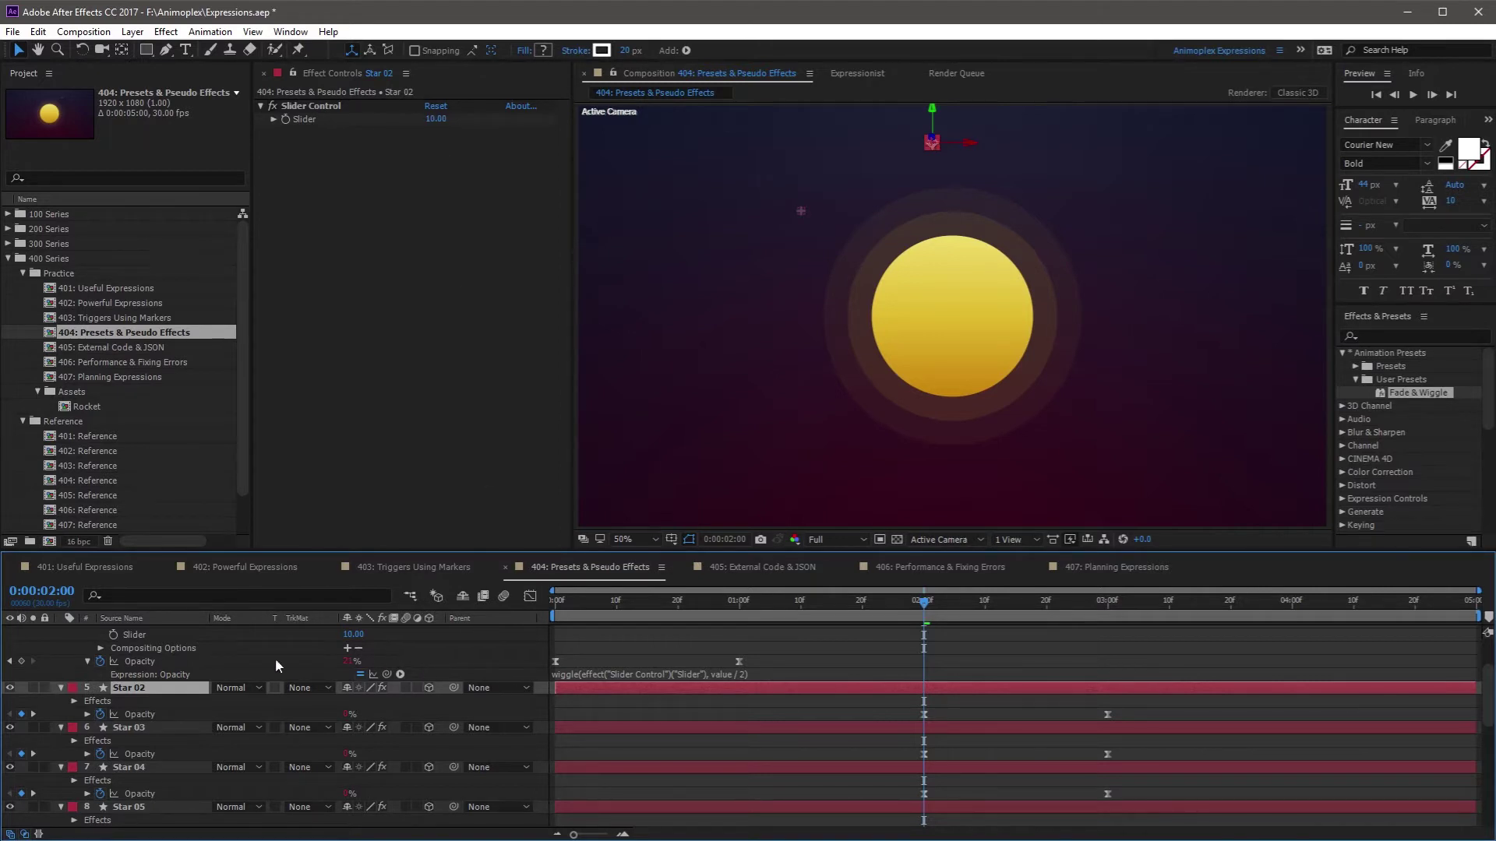
pyautogui.click(87, 714)
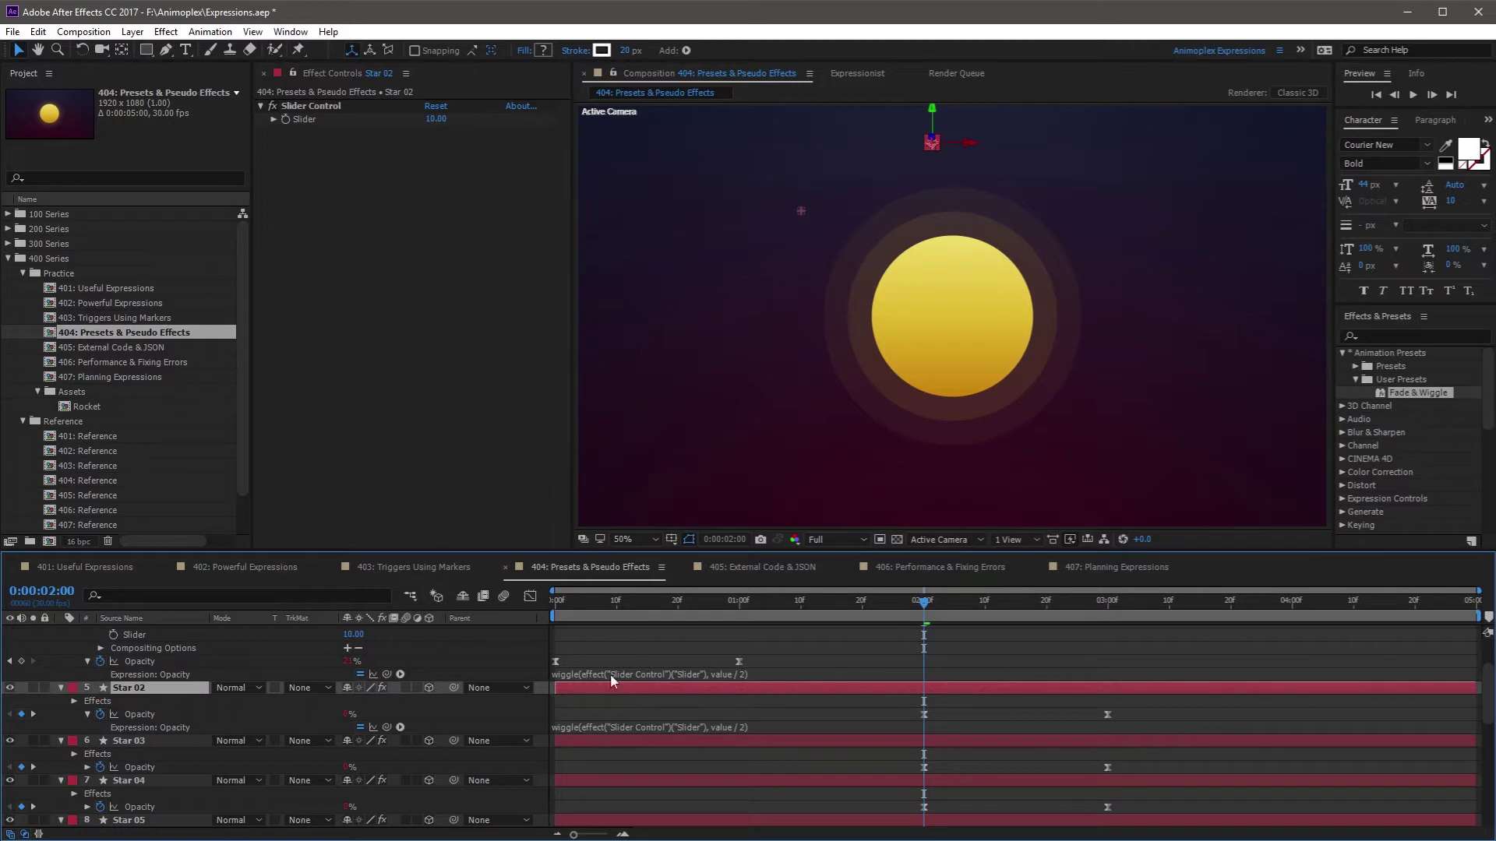
# Collapse all layers back to single rows and preview the animation from the start.
pyautogui.click(876, 652)
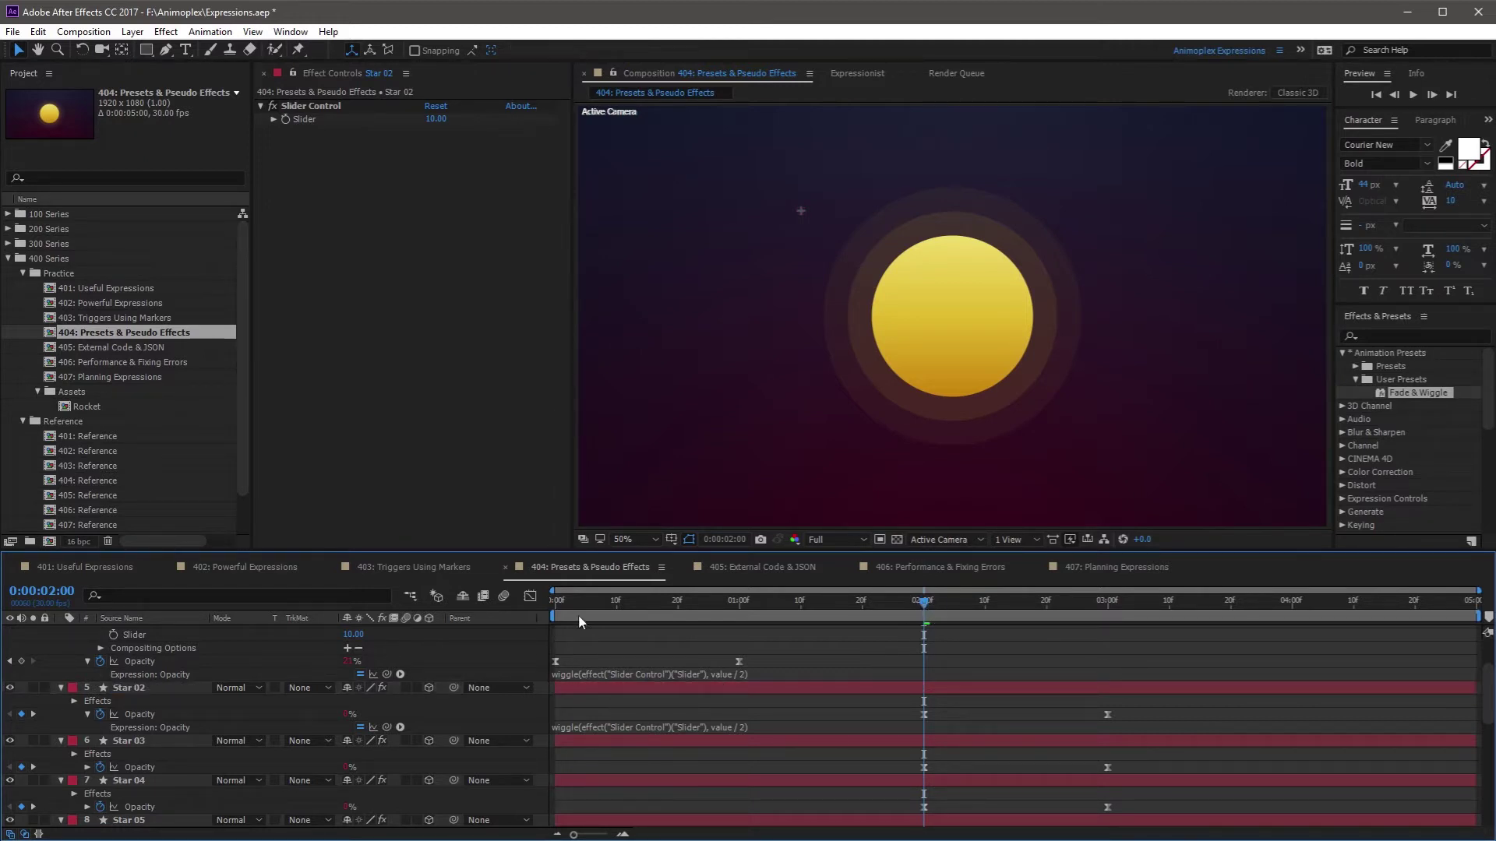
pyautogui.moveTo(887, 662); pyautogui.dragTo(1176, 740)
pyautogui.scroll(5, 1177, 740)
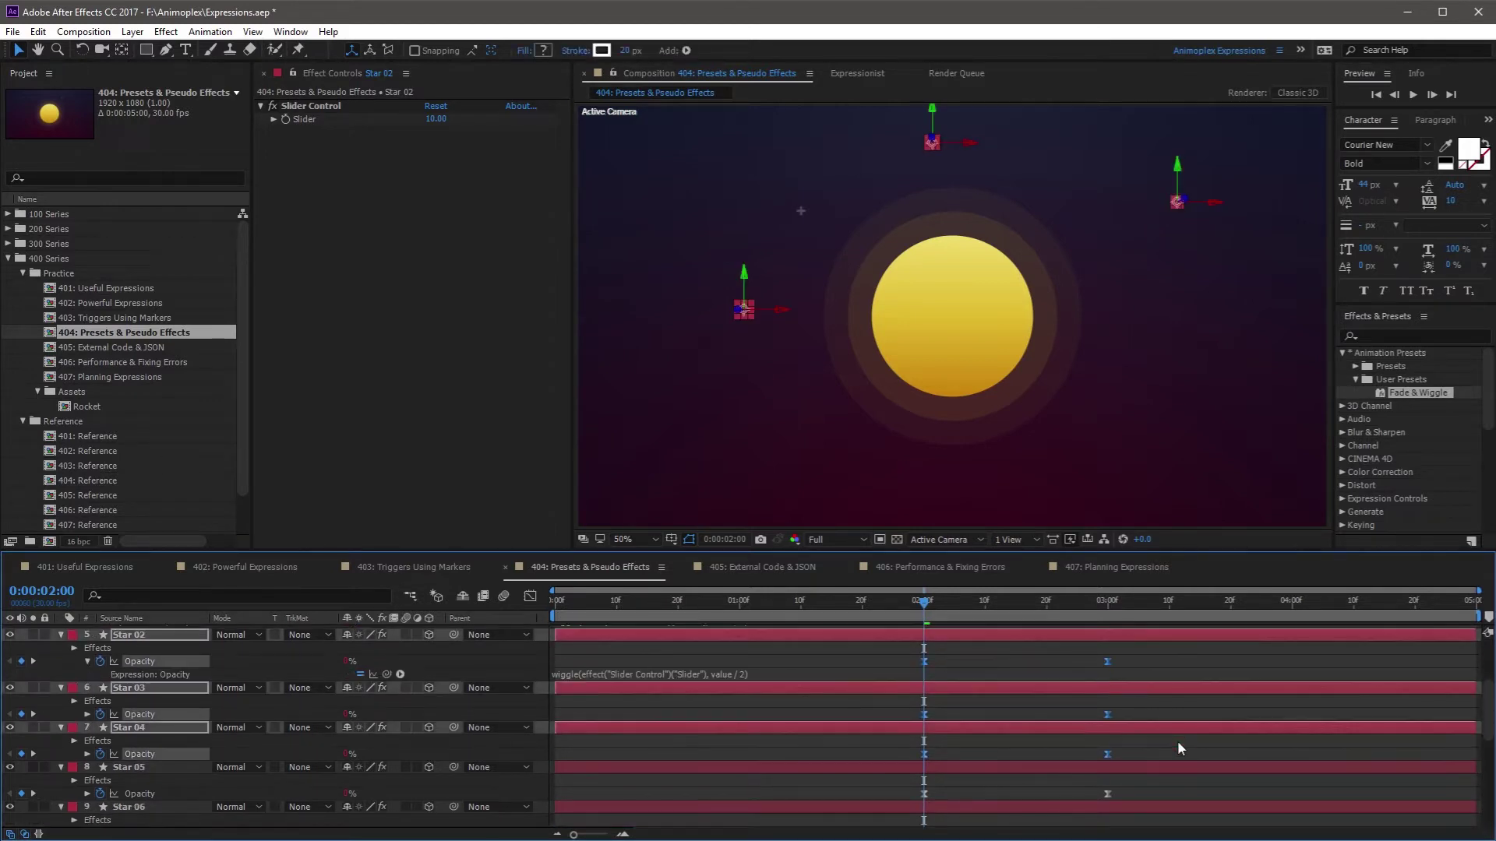
pyautogui.click(1045, 663)
pyautogui.press('u')
pyautogui.press('u')
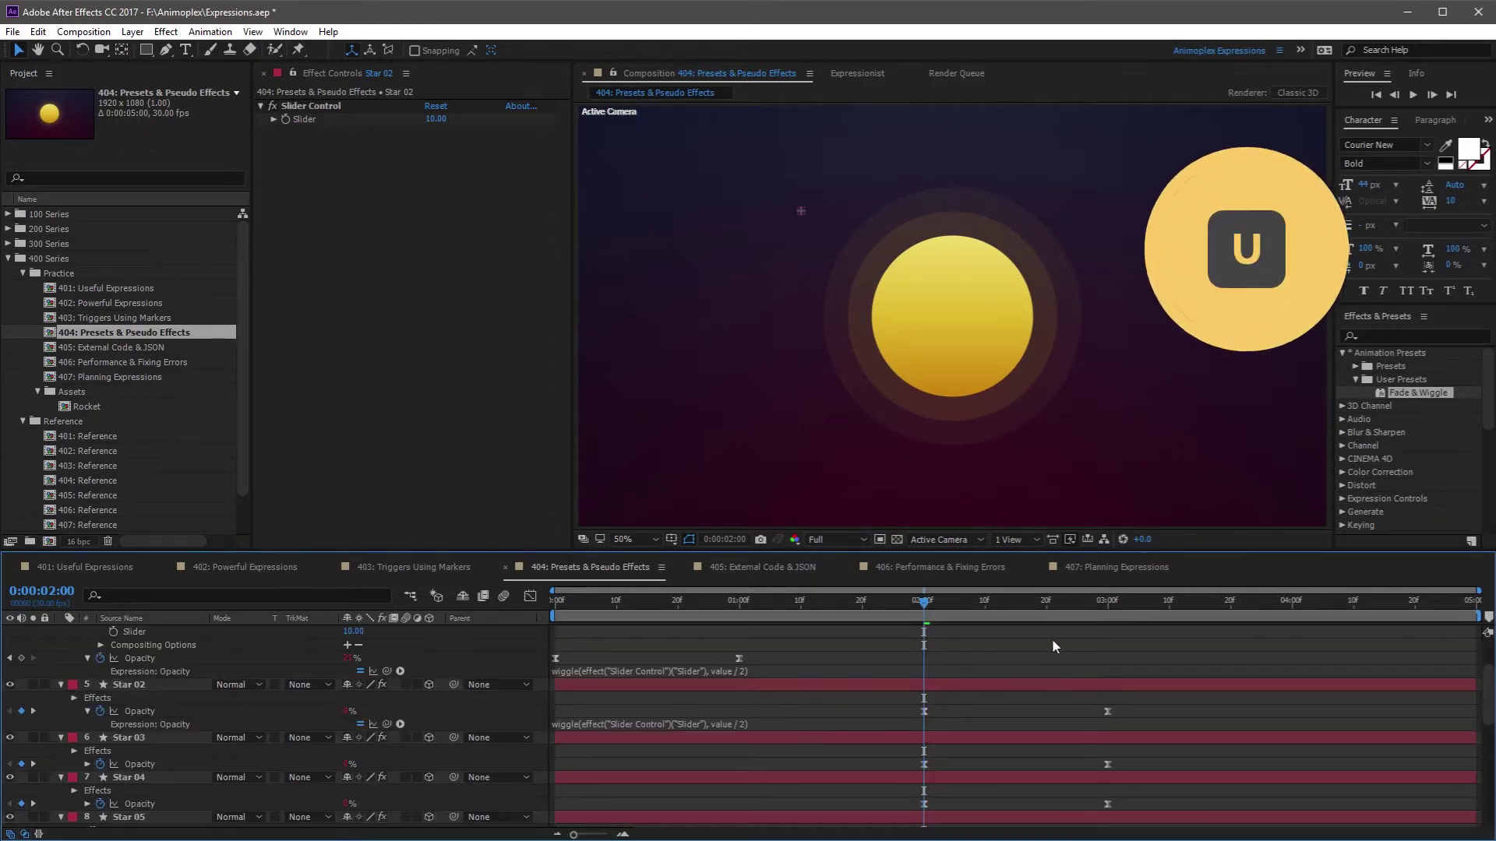
pyautogui.scroll(1, 1055, 659)
pyautogui.press('space')
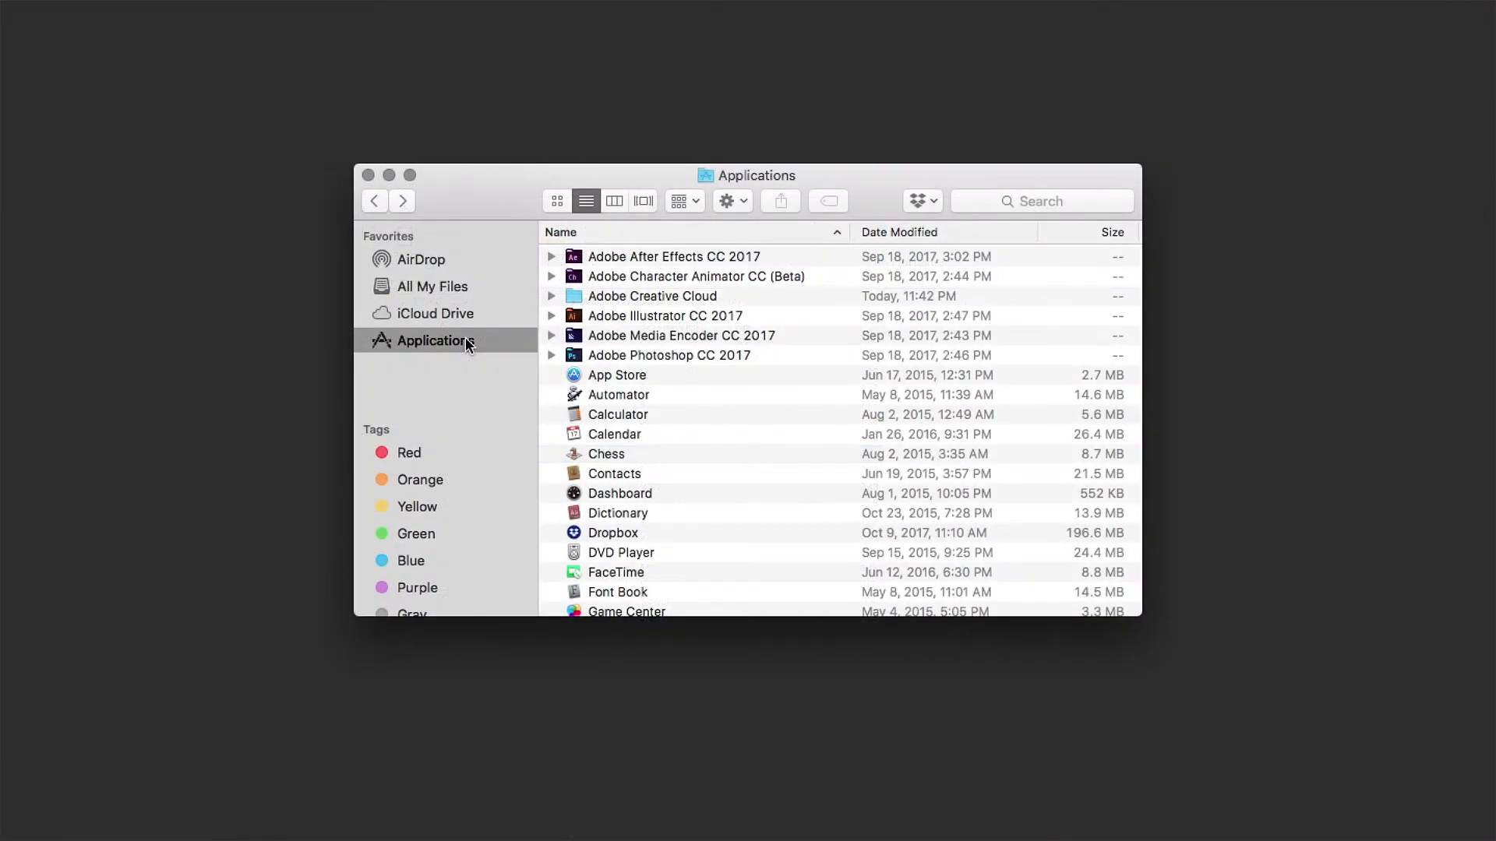
# Show the package contents of the Adobe After Effects CC 2017 application.
pyautogui.click(551, 257)
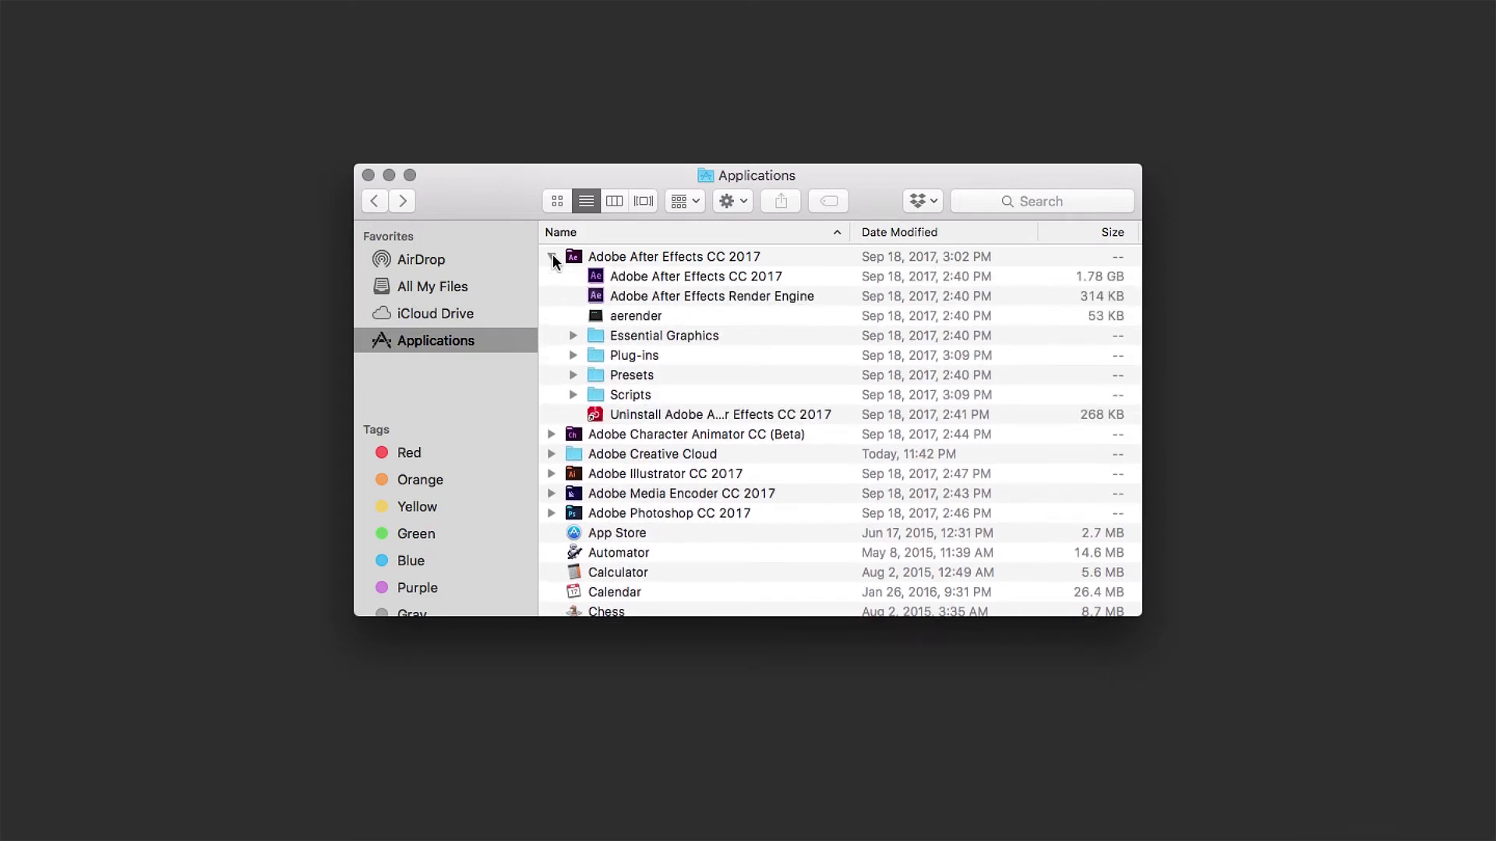
pyautogui.click(628, 278)
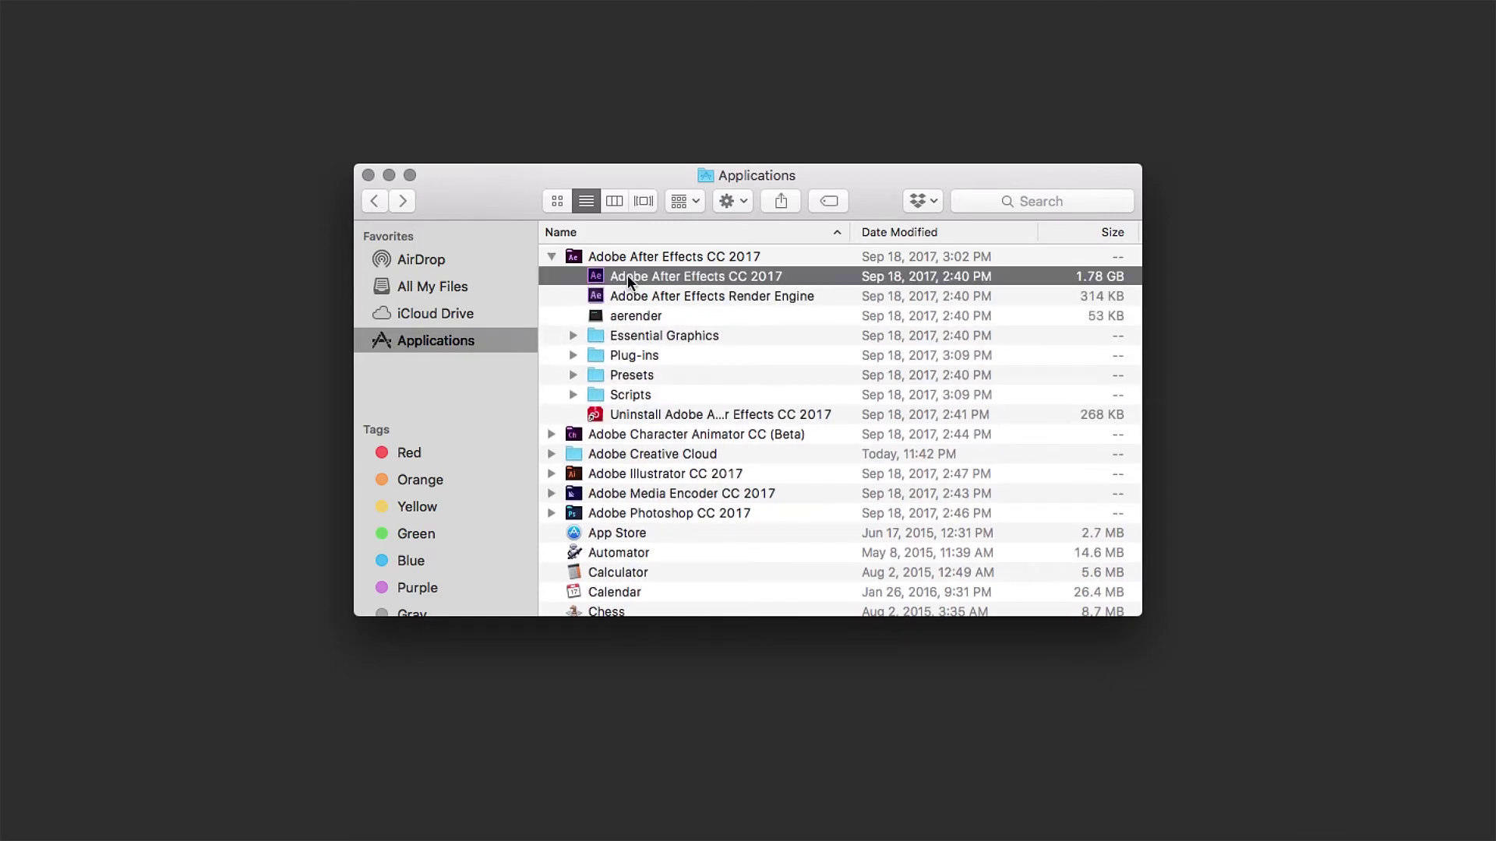
pyautogui.rightClick(628, 279)
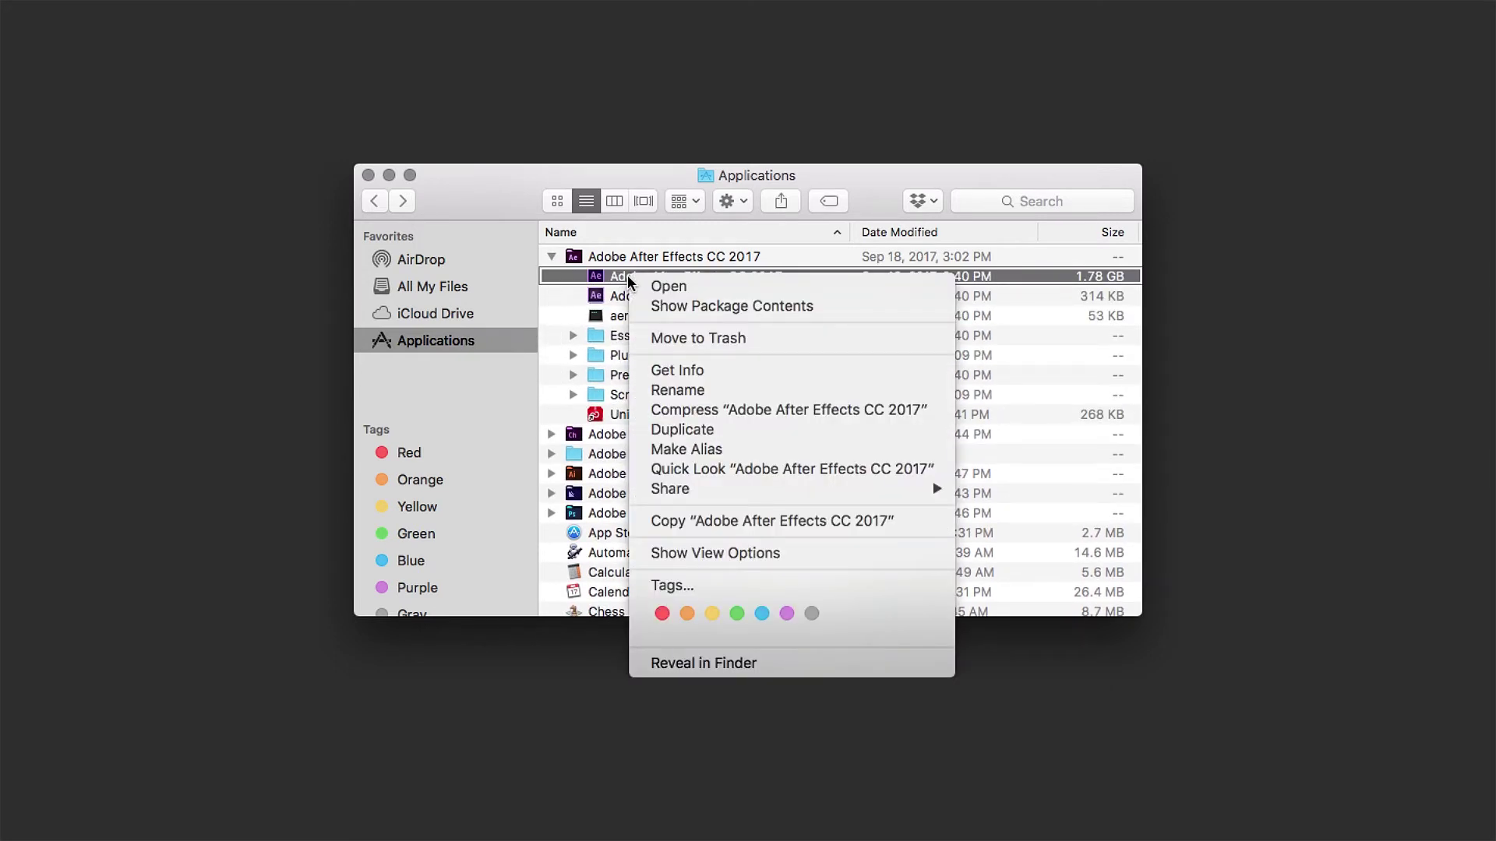
pyautogui.click(662, 305)
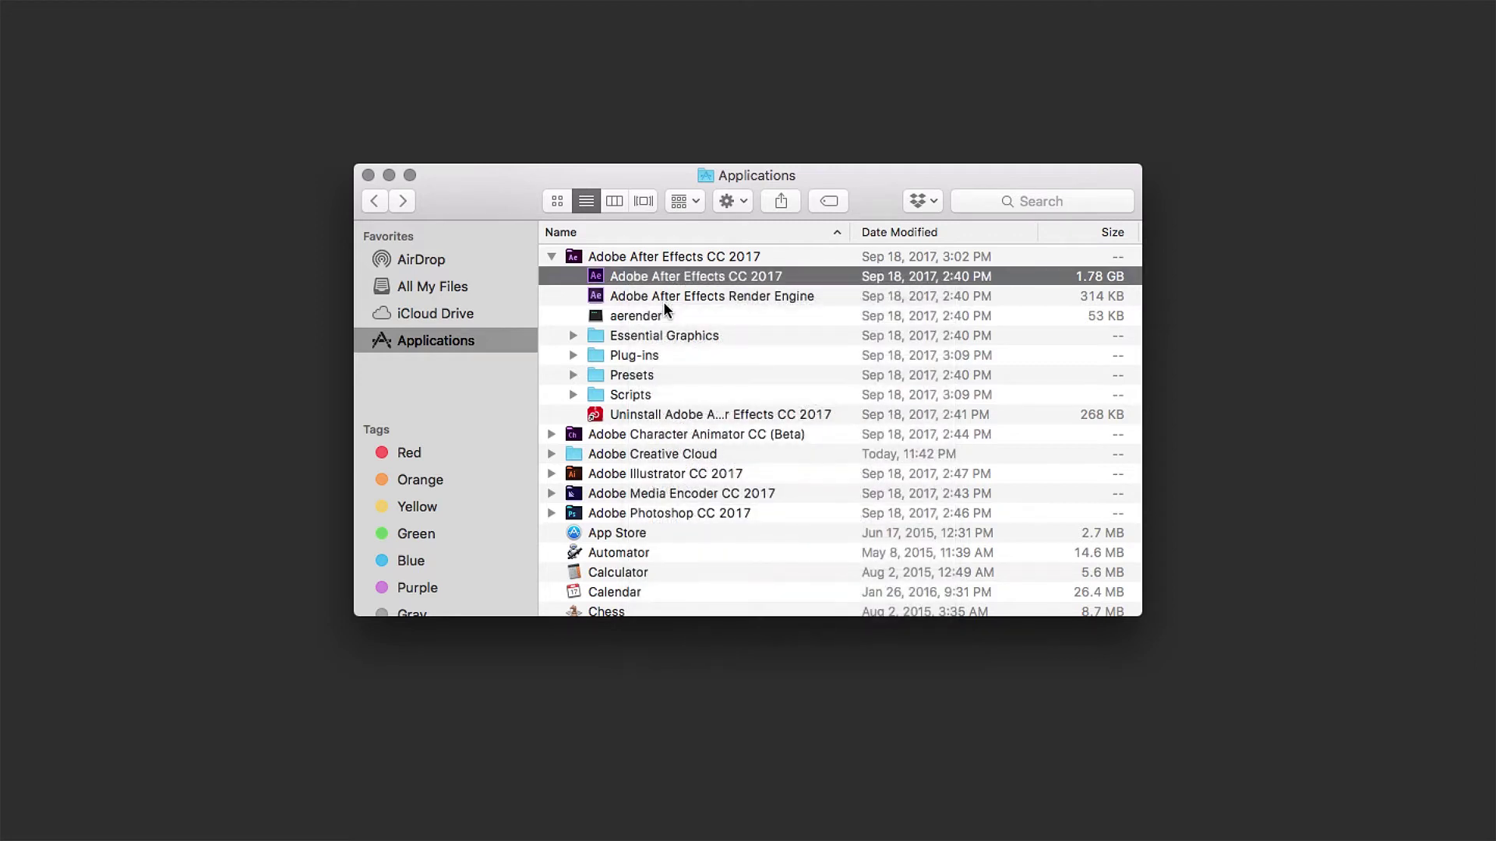
# Expand Contents > Resources and select PresetEffects.xml.
pyautogui.click(601, 249)
pyautogui.click(550, 256)
pyautogui.scroll(-5, 607, 320)
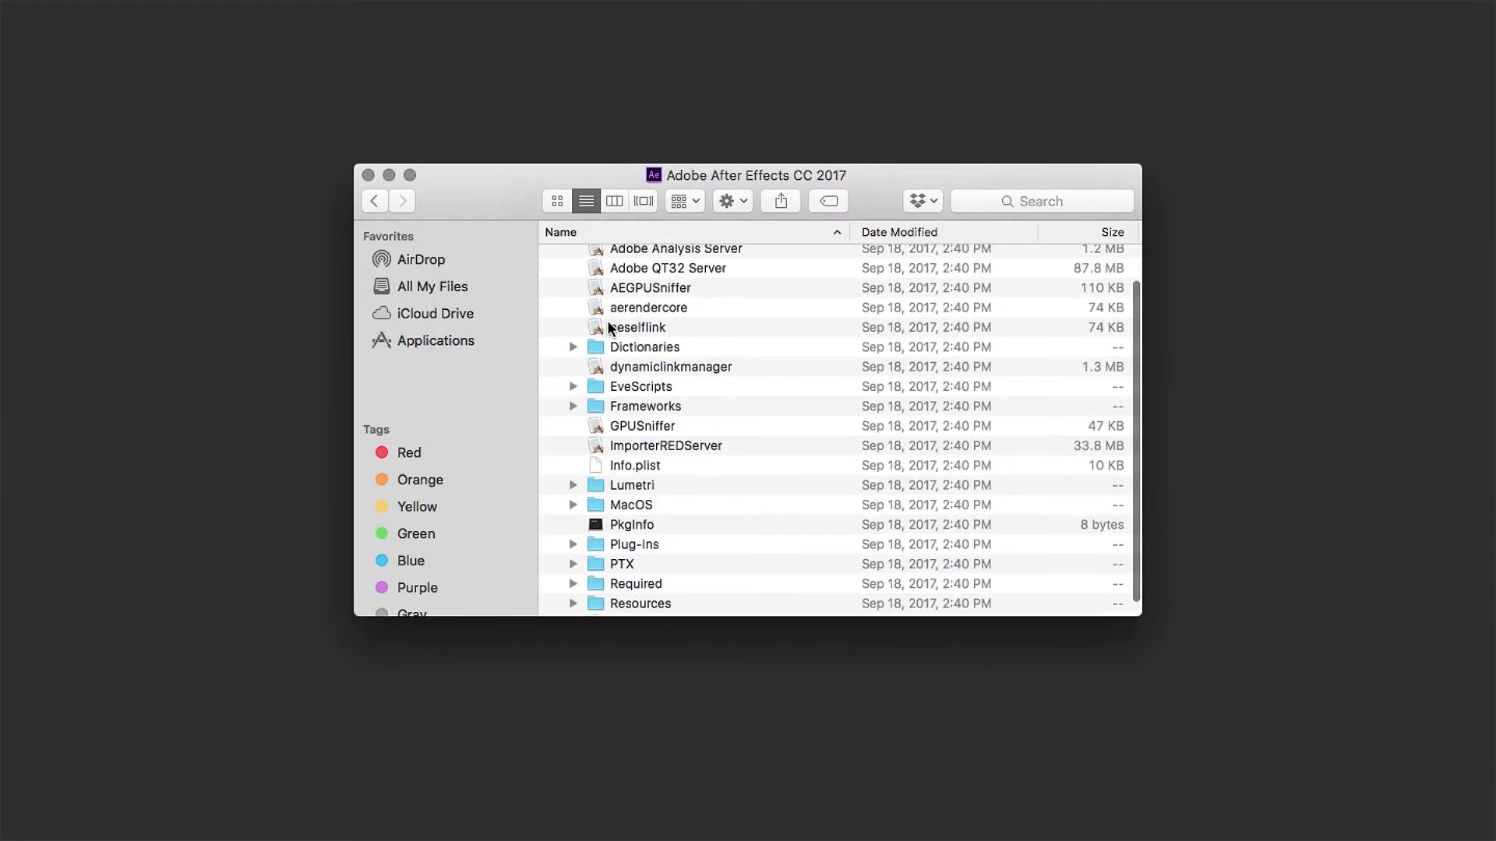
pyautogui.click(580, 587)
pyautogui.click(573, 587)
pyautogui.scroll(-10, 676, 427)
pyautogui.click(676, 426)
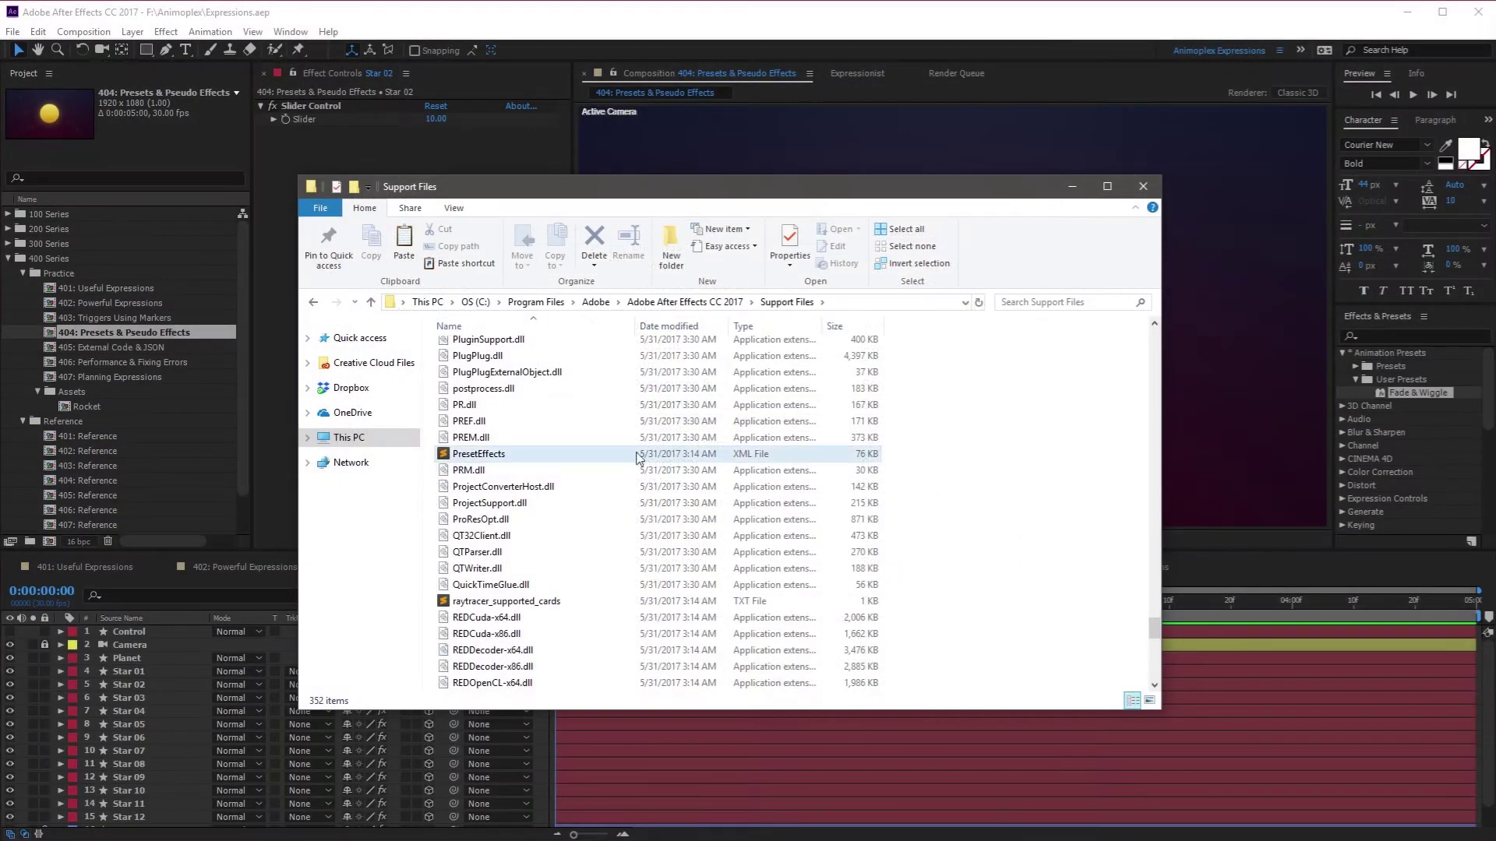
# Select the PresetEffects XML file in the Support Files folder.
pyautogui.click(489, 456)
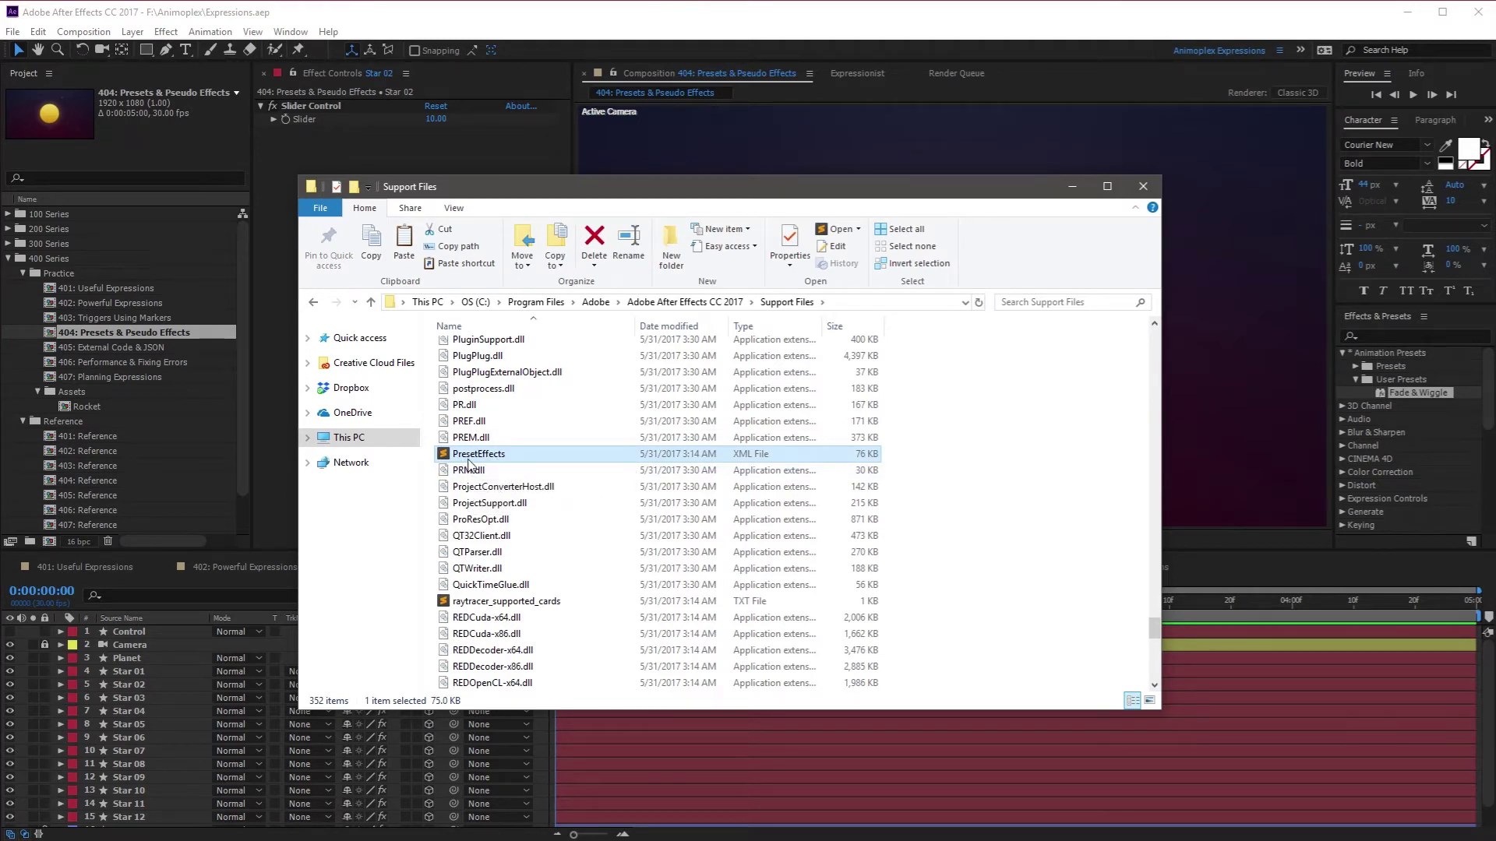
pyautogui.scroll(-1, 468, 465)
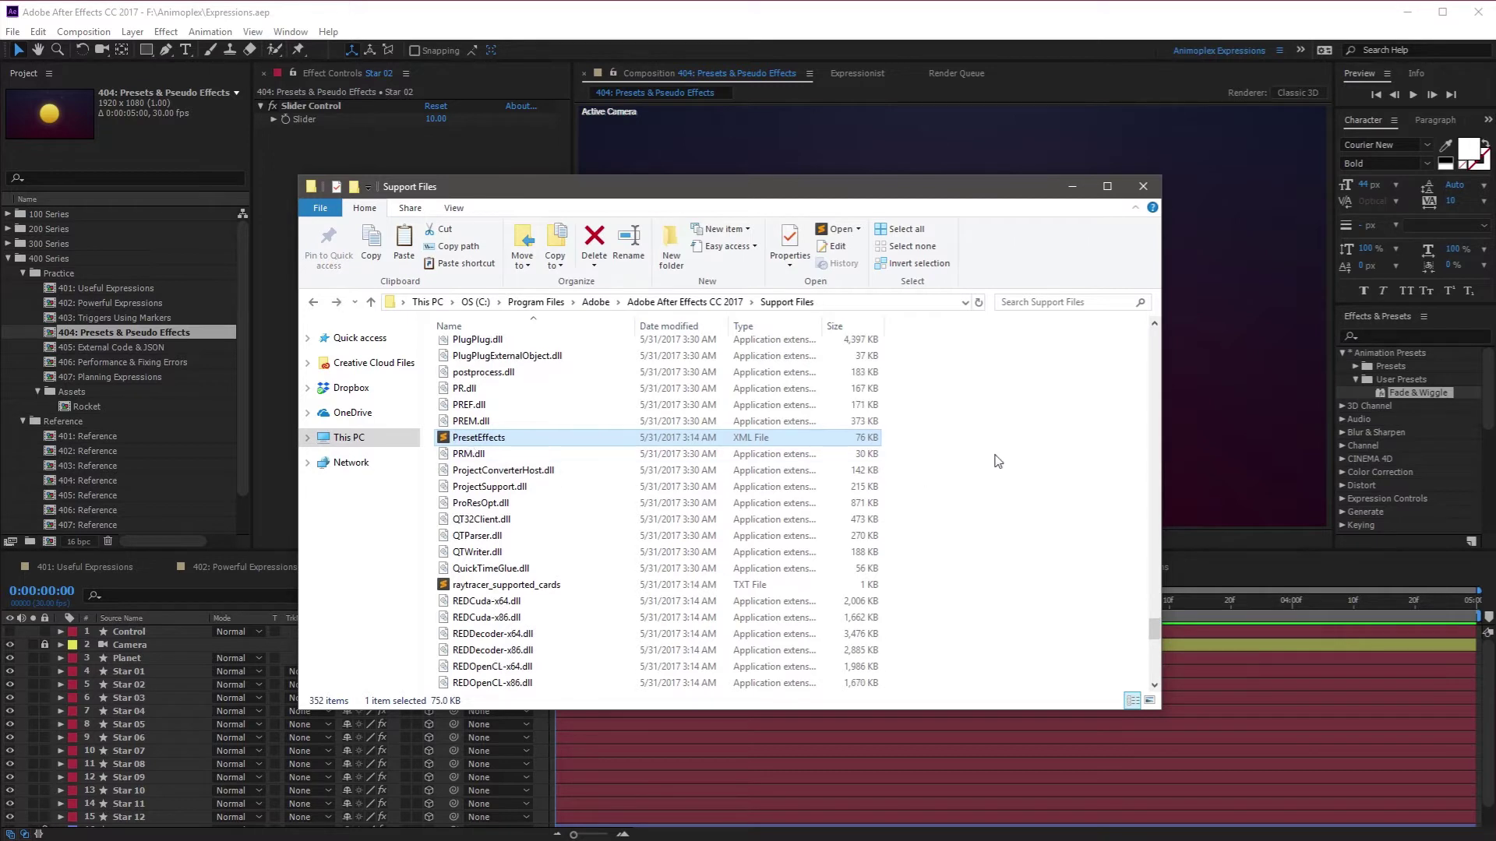
# Open PresetEffects.xml in Sublime Text, jump to its end, then bring up the Downloads Resources folder.
pyautogui.doubleClick(519, 441)
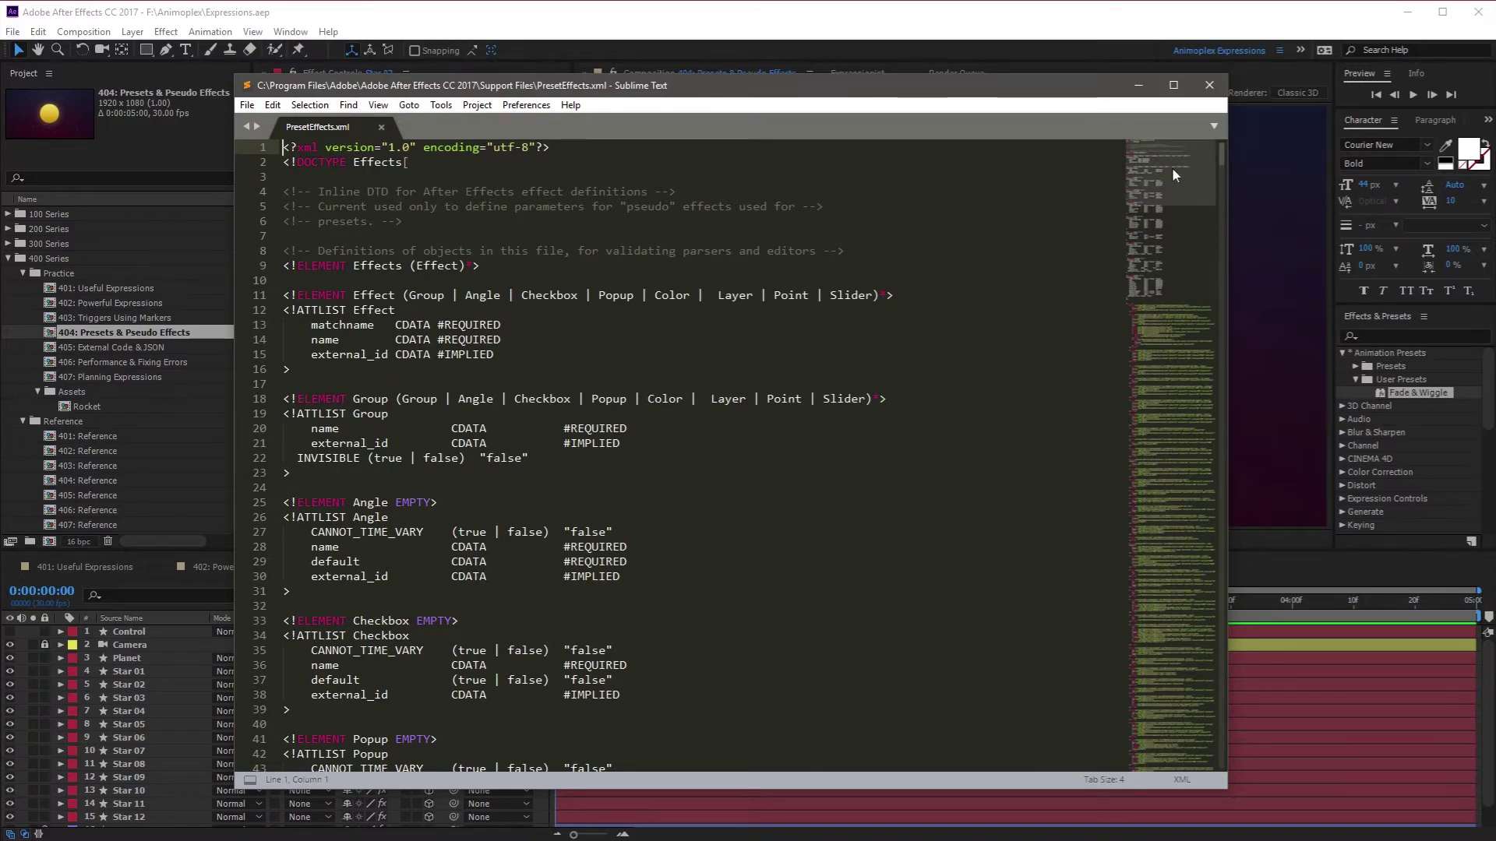
pyautogui.moveTo(1171, 167); pyautogui.dragTo(1180, 760)
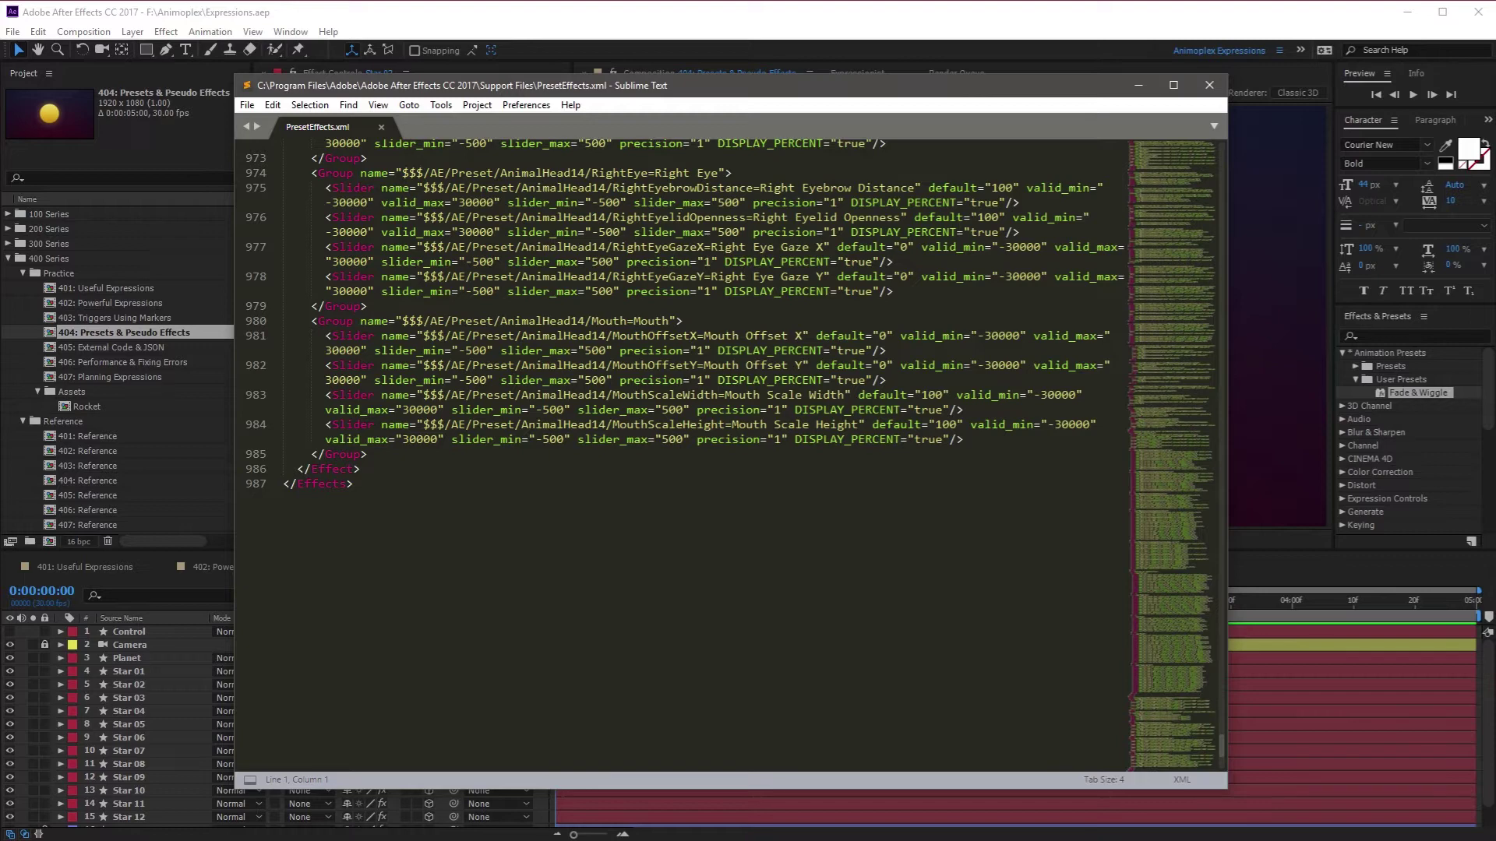
pyautogui.hotkey('alt', 'Tab')
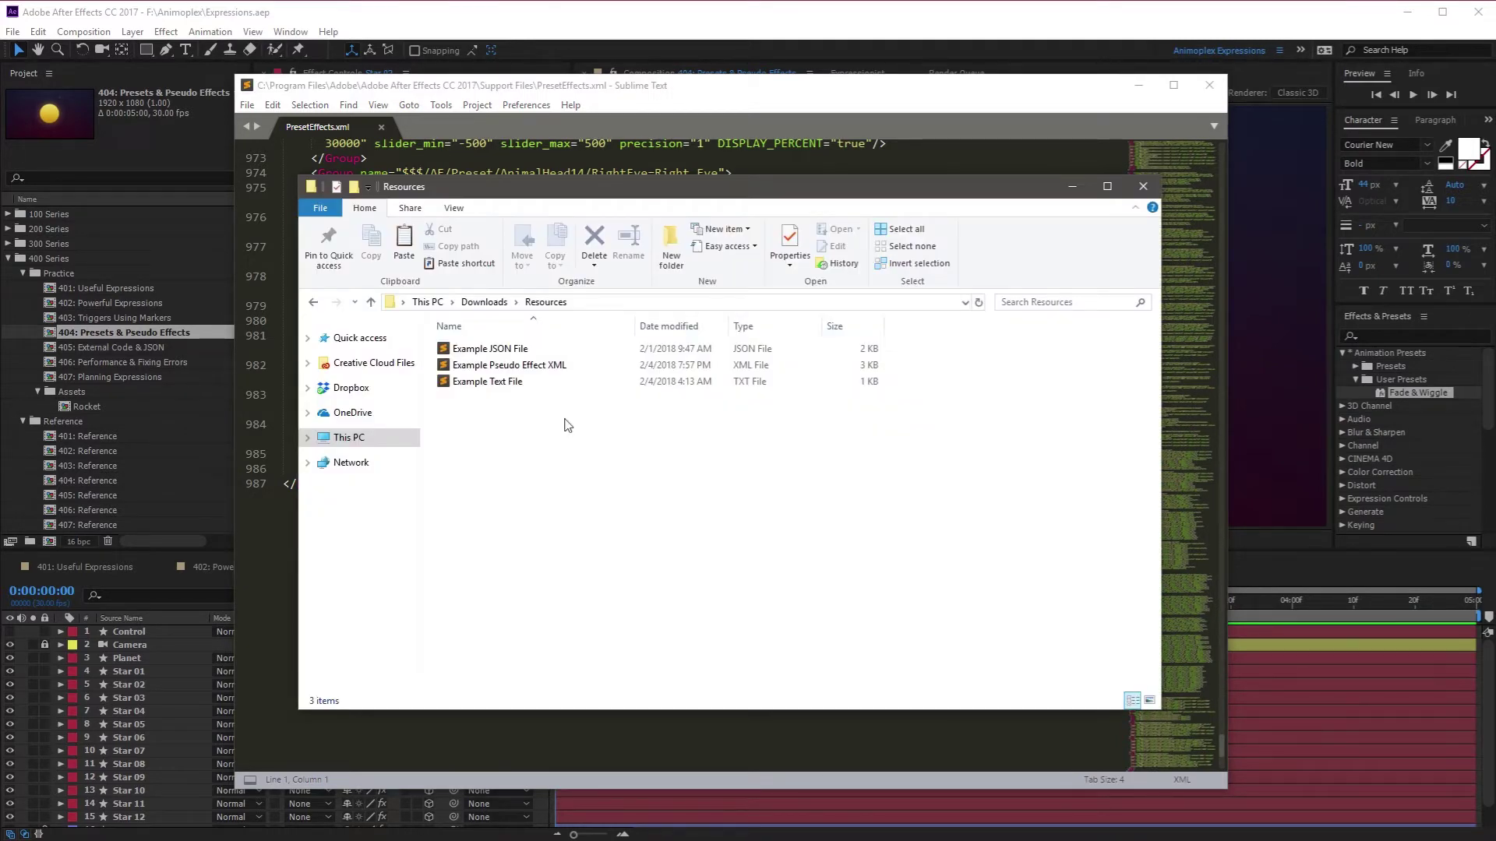
# Open Example Pseudo Effect XML in a second Sublime Text tab and review its Effect block.
pyautogui.click(555, 368)
pyautogui.moveTo(556, 371); pyautogui.dragTo(569, 120)
pyautogui.click(473, 130)
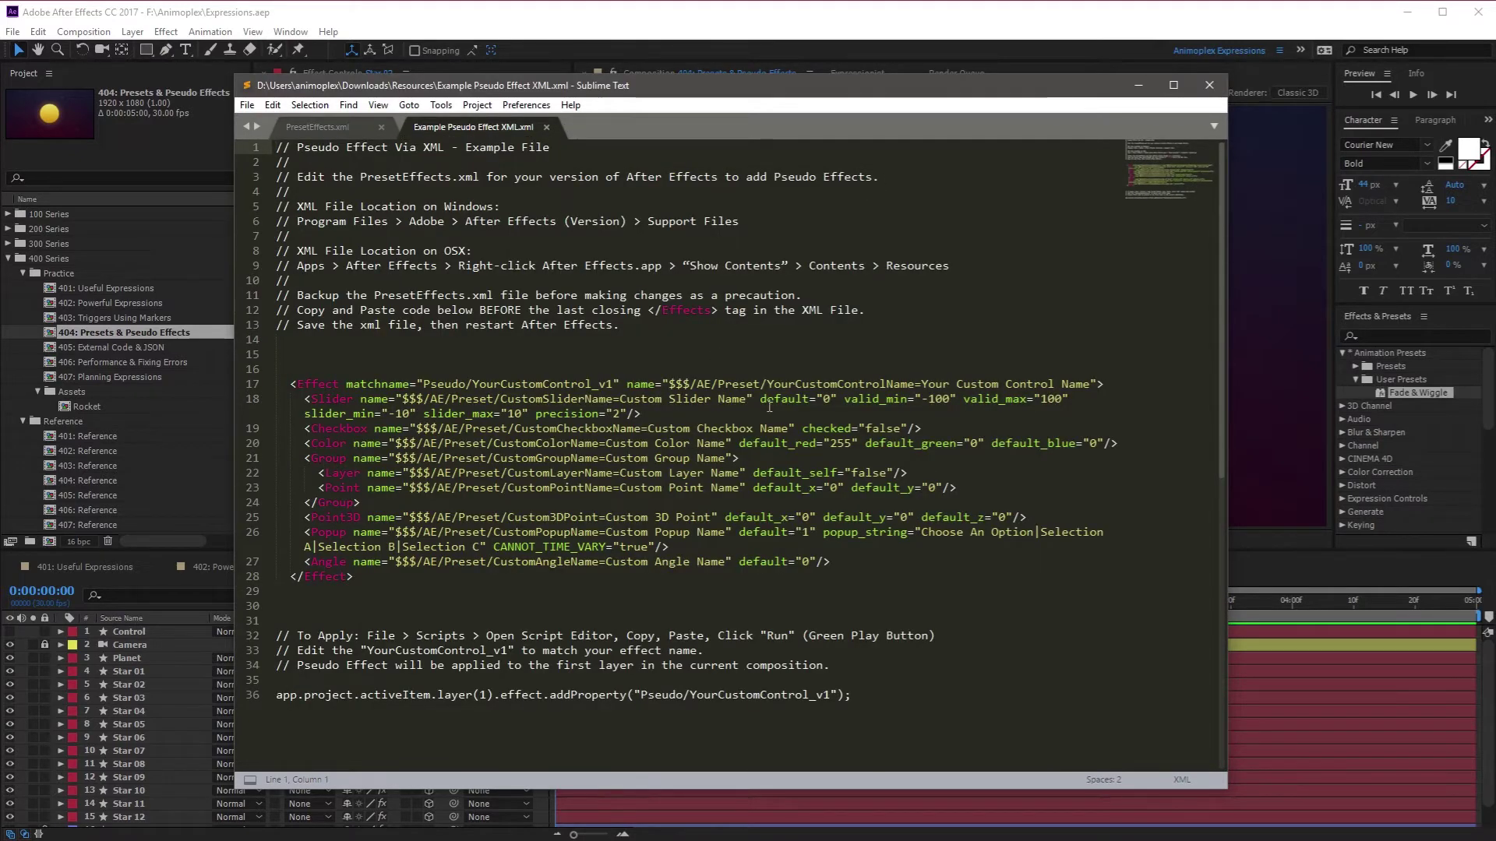
pyautogui.moveTo(356, 577); pyautogui.dragTo(345, 532)
pyautogui.click(311, 378)
pyautogui.click(325, 427)
pyautogui.click(364, 503)
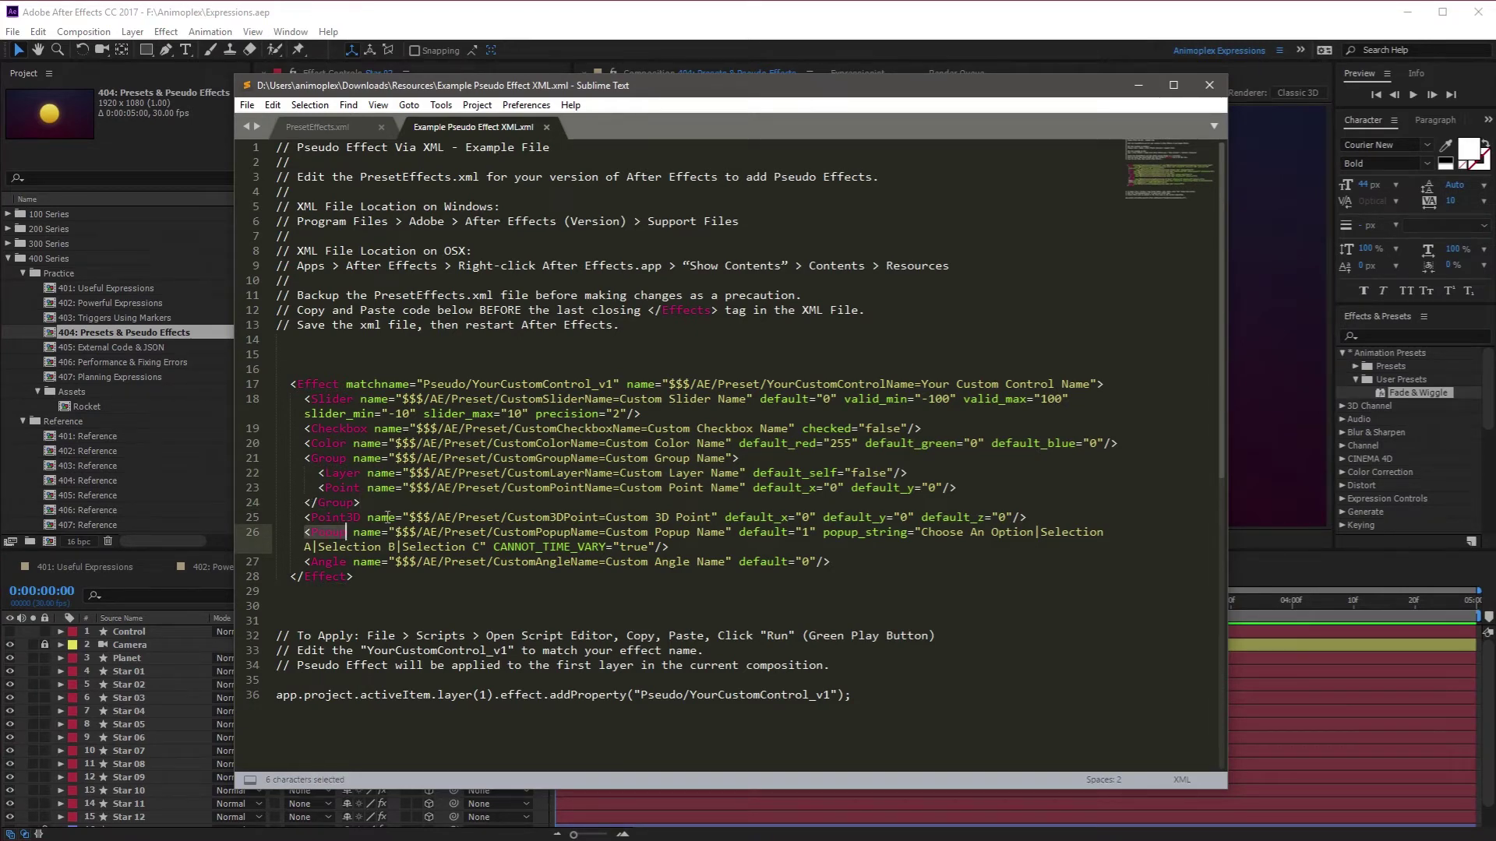
# Copy the example Effect block (lines 17–28) and paste it after the last </Effect> in PresetEffects.xml.
pyautogui.moveTo(354, 576); pyautogui.dragTo(244, 390)
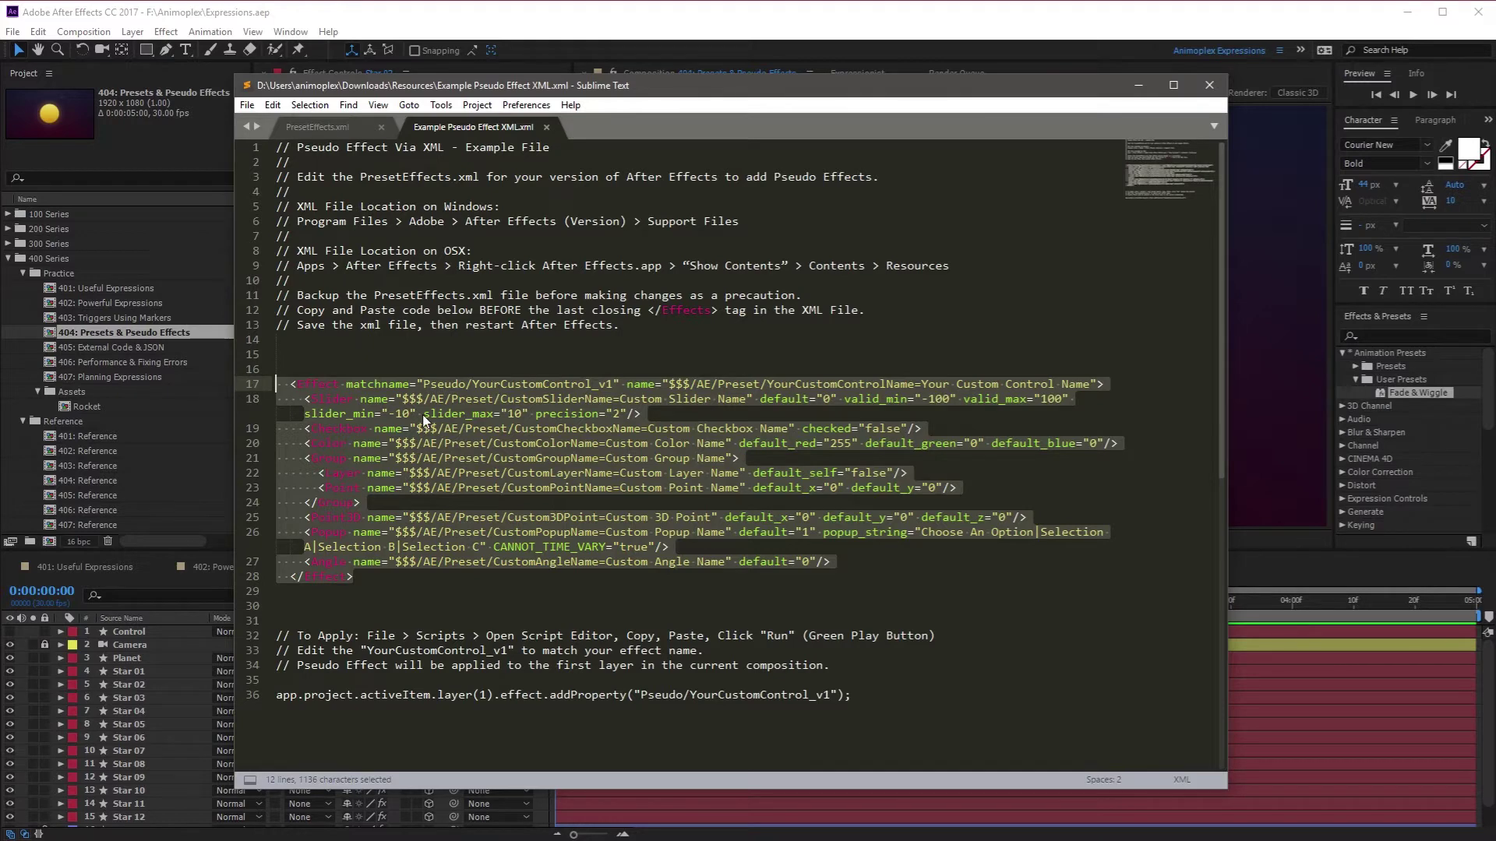
pyautogui.hotkey('ctrl', 'c')
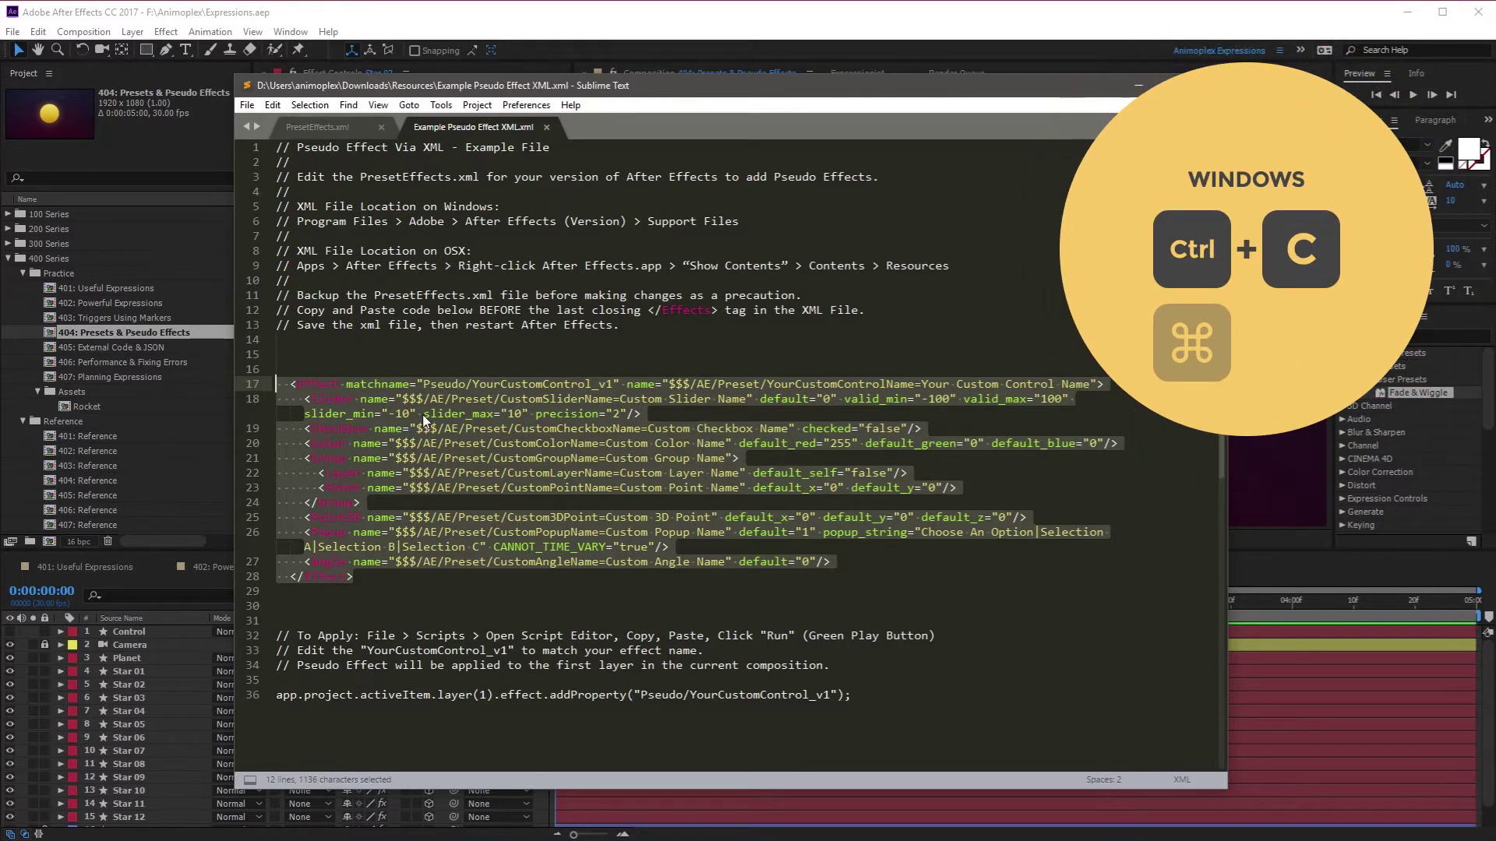
pyautogui.click(321, 130)
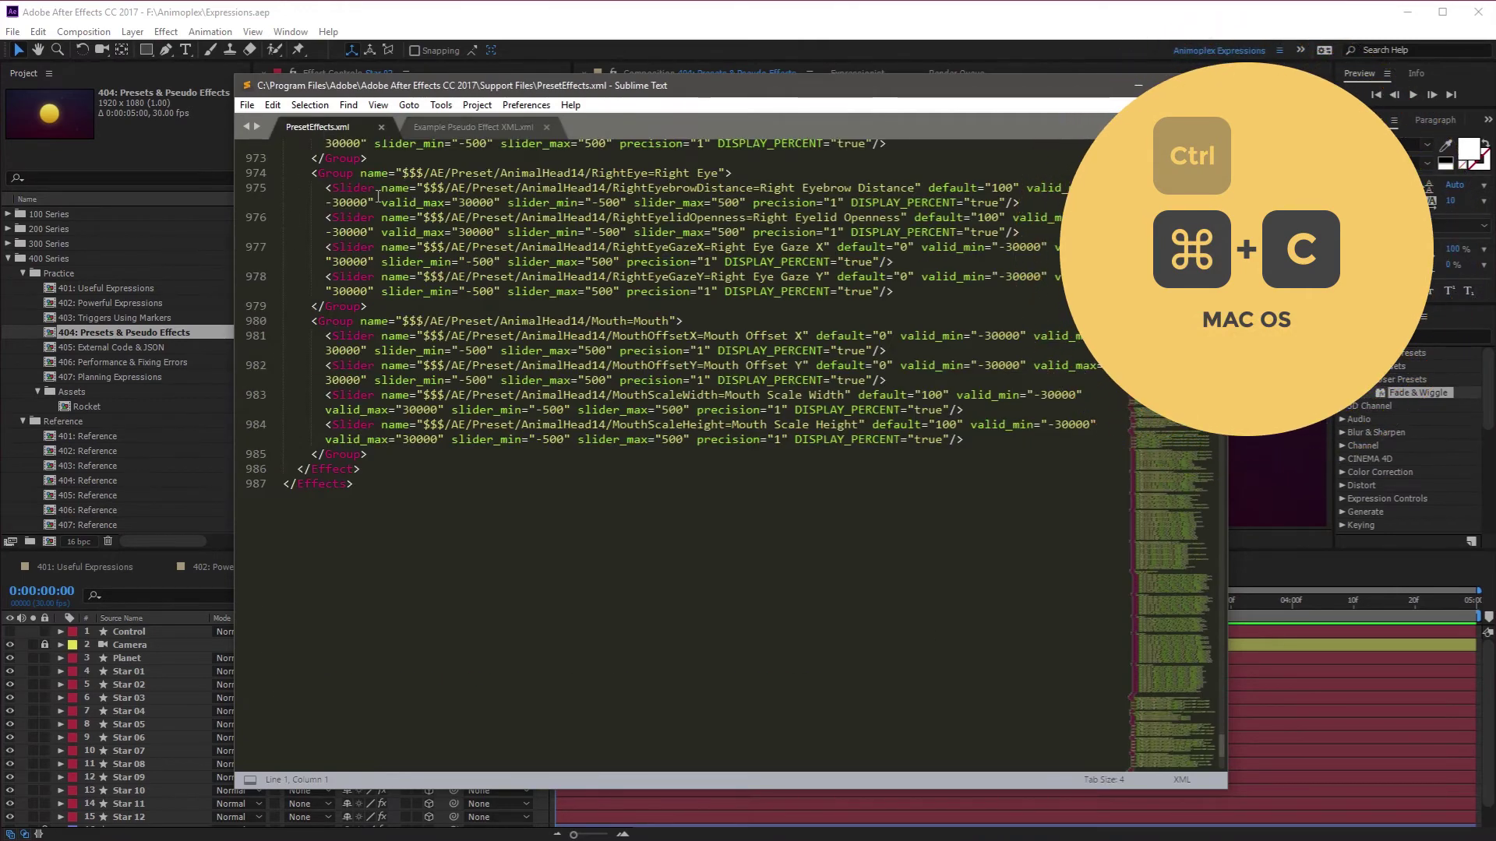
pyautogui.click(373, 468)
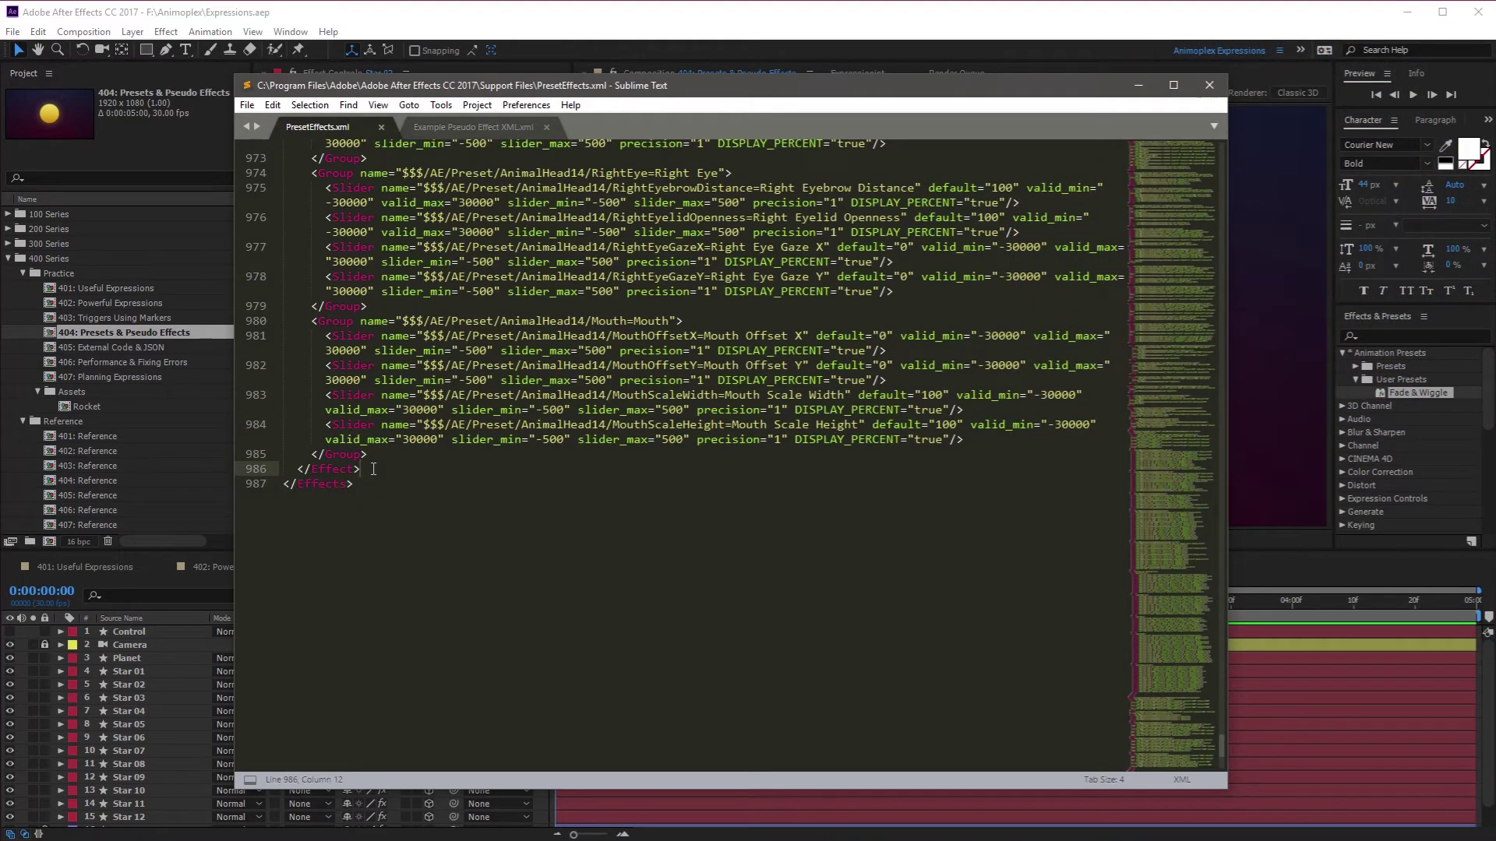
pyautogui.press('Return')
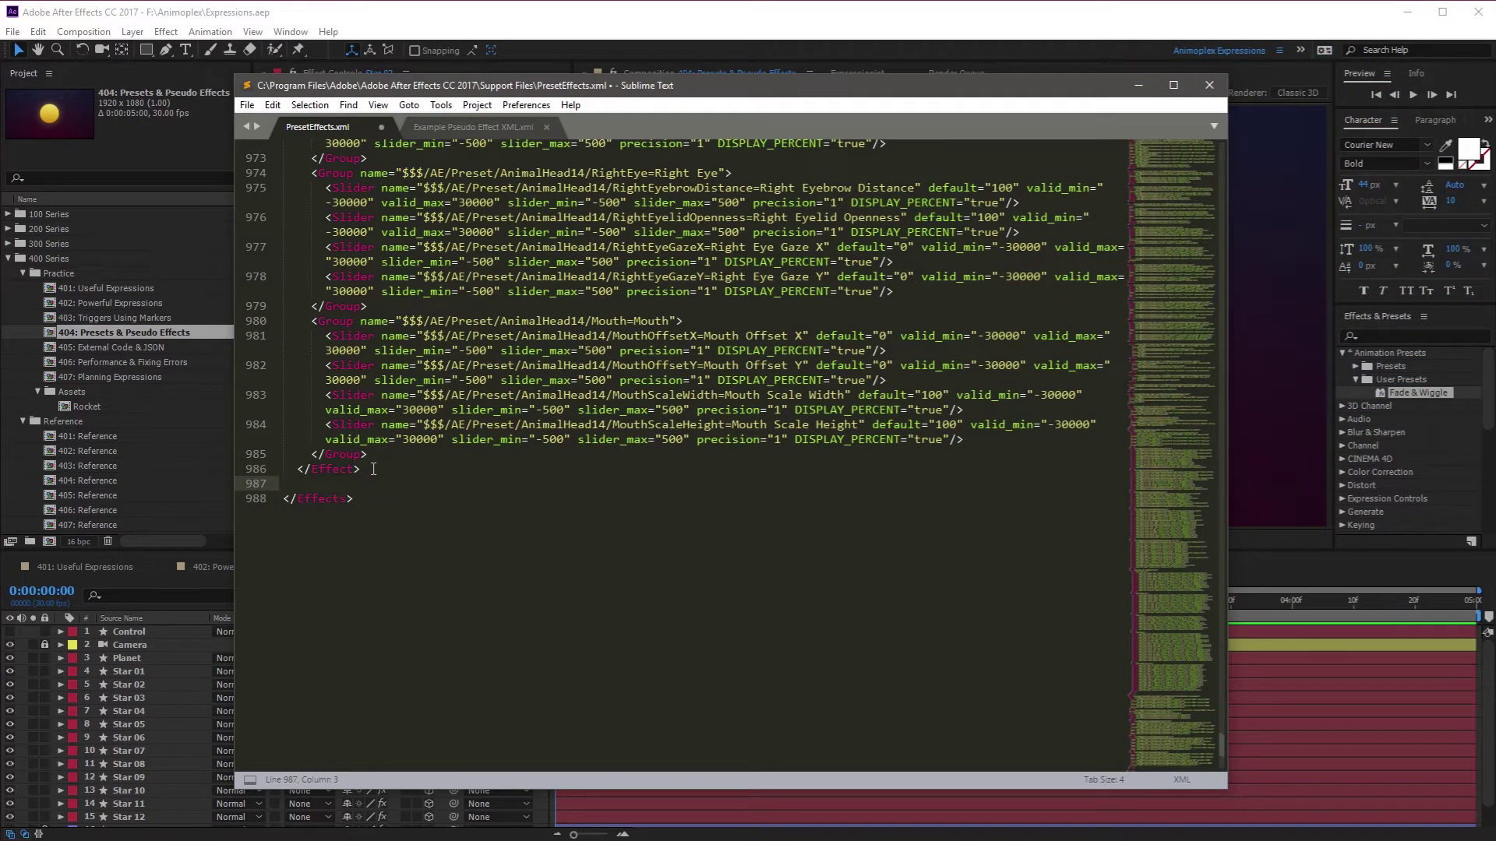
pyautogui.press('BackSpace')
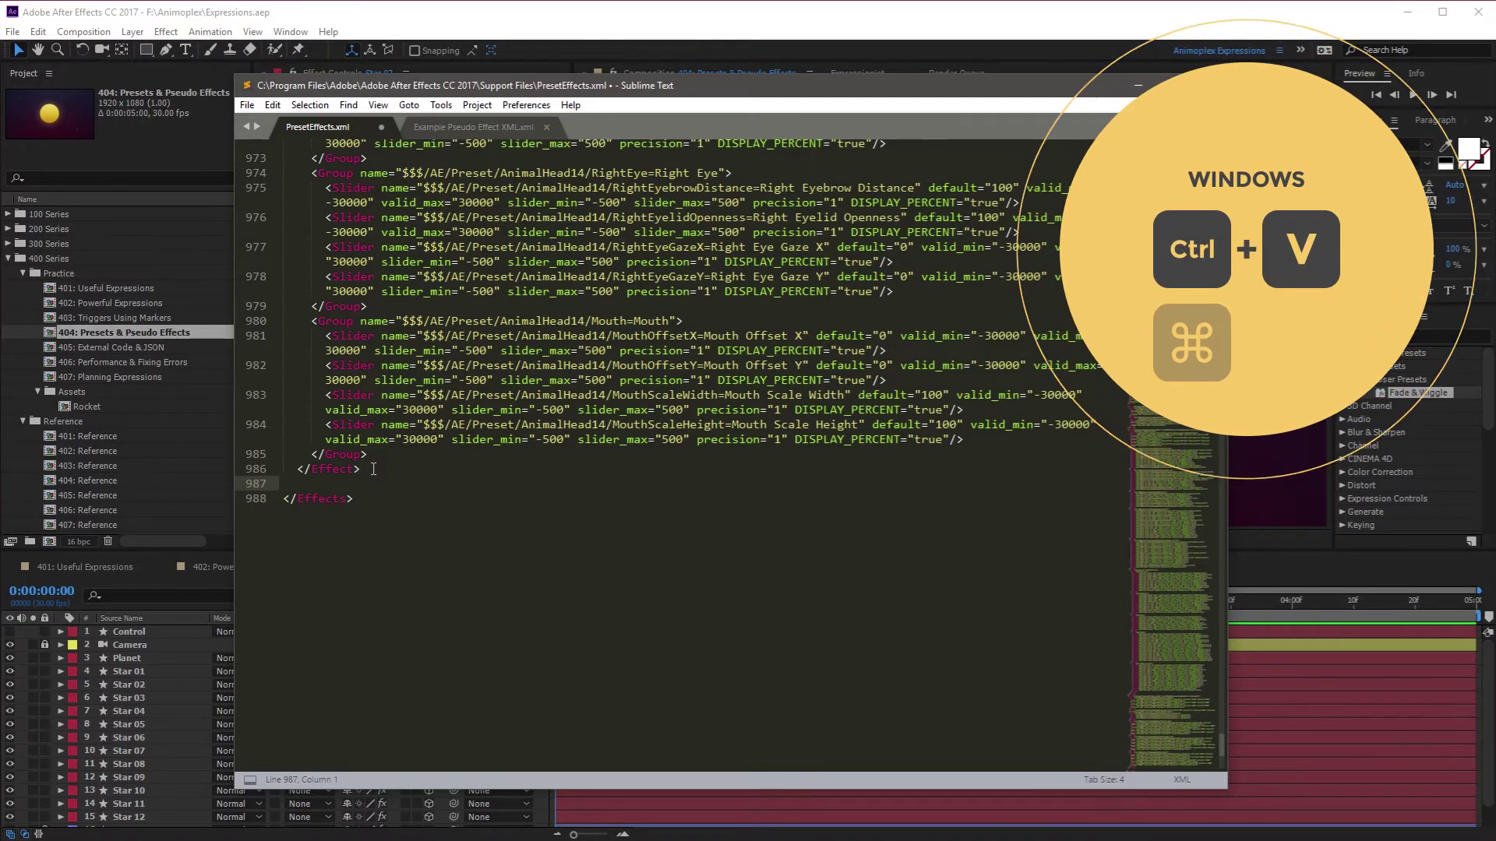
pyautogui.hotkey('ctrl', 'v')
pyautogui.scroll(-2, 378, 498)
pyautogui.click(378, 513)
pyautogui.moveTo(360, 588); pyautogui.dragTo(254, 407)
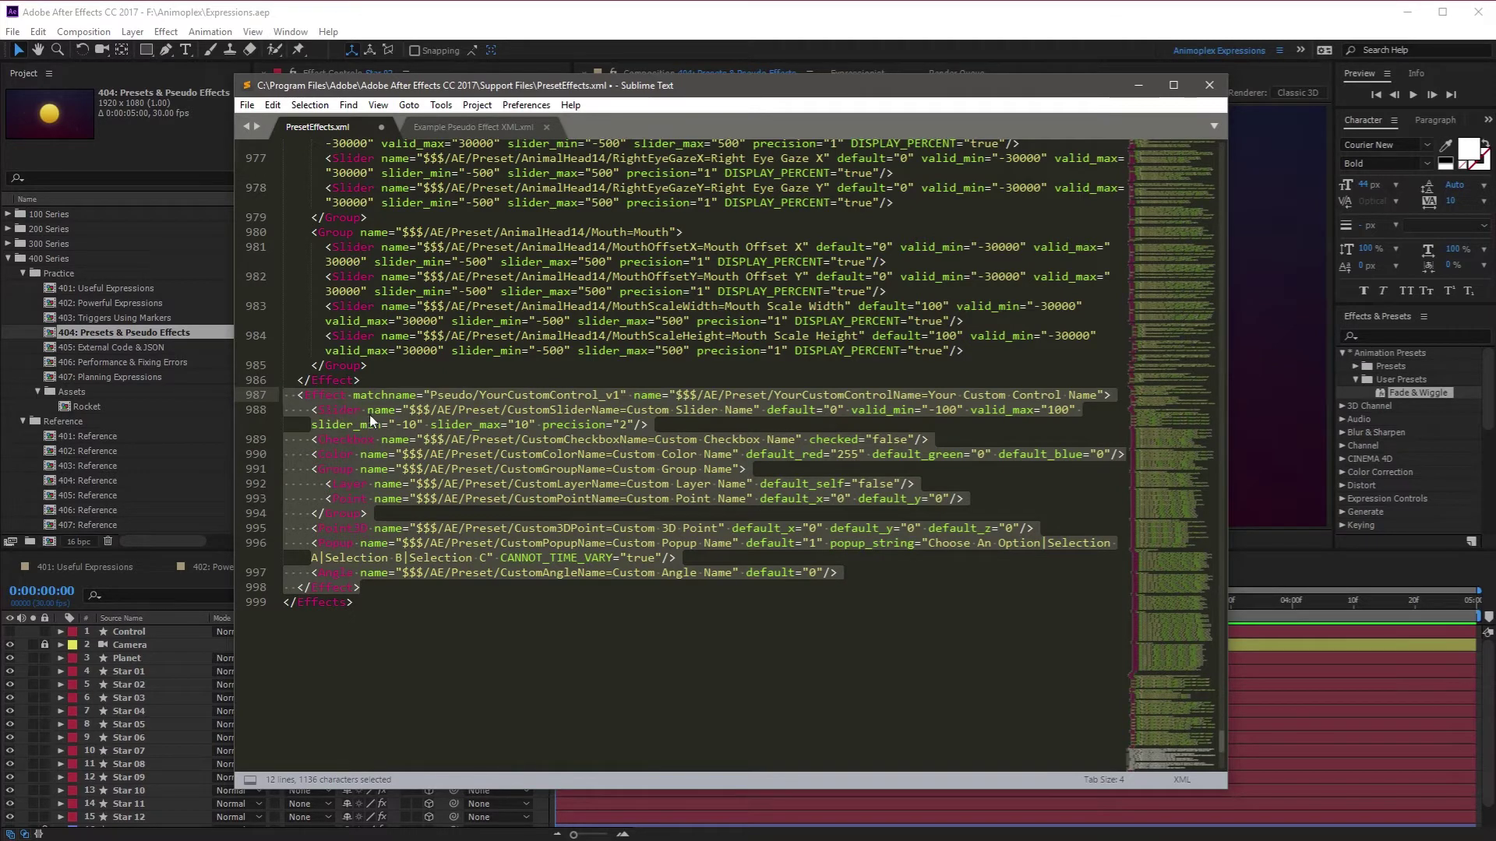
pyautogui.doubleClick(653, 470)
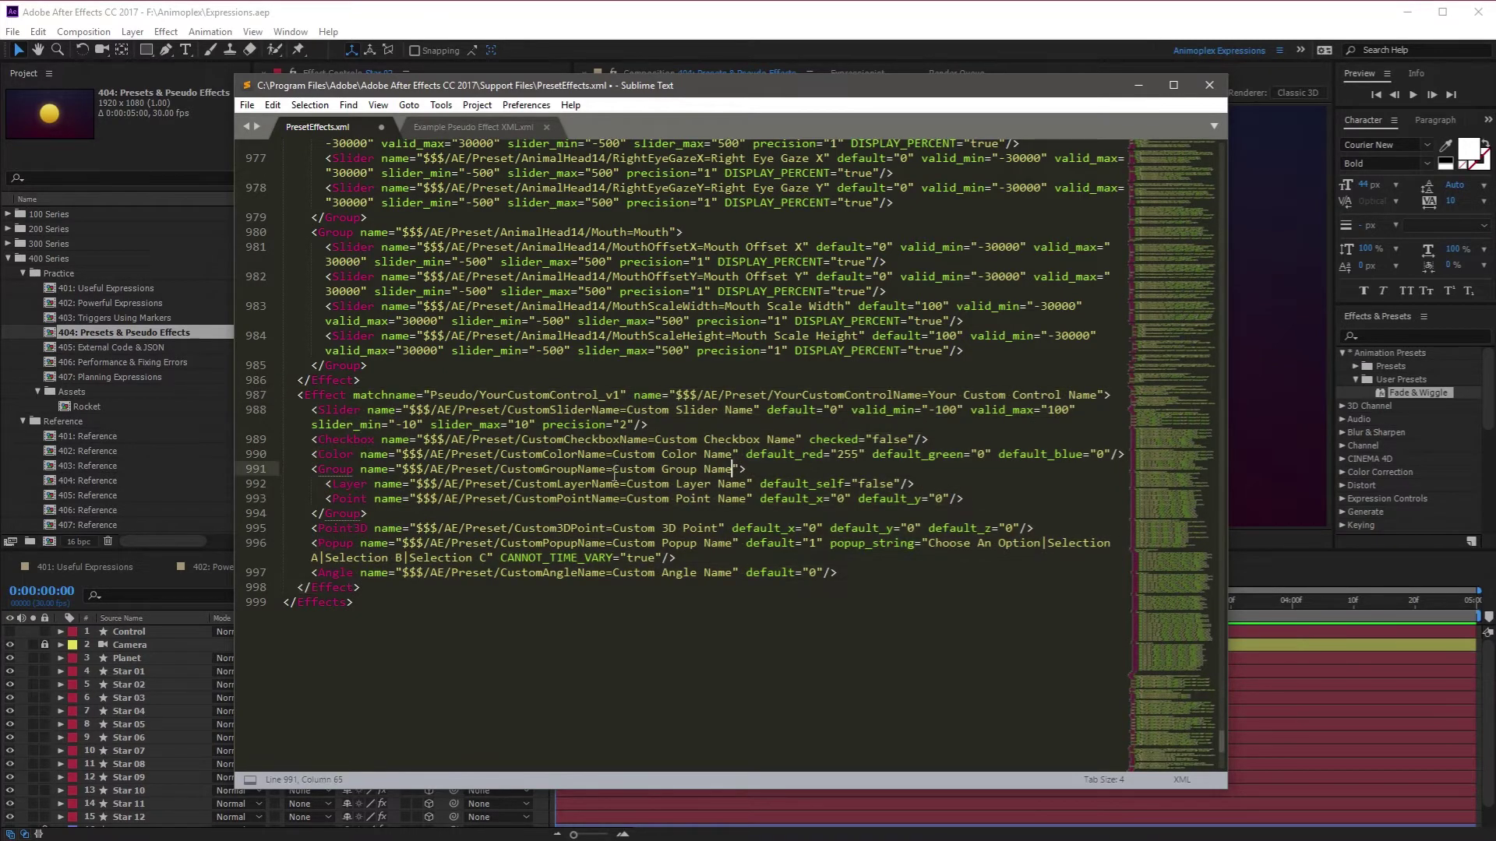
pyautogui.moveTo(655, 470); pyautogui.dragTo(708, 471)
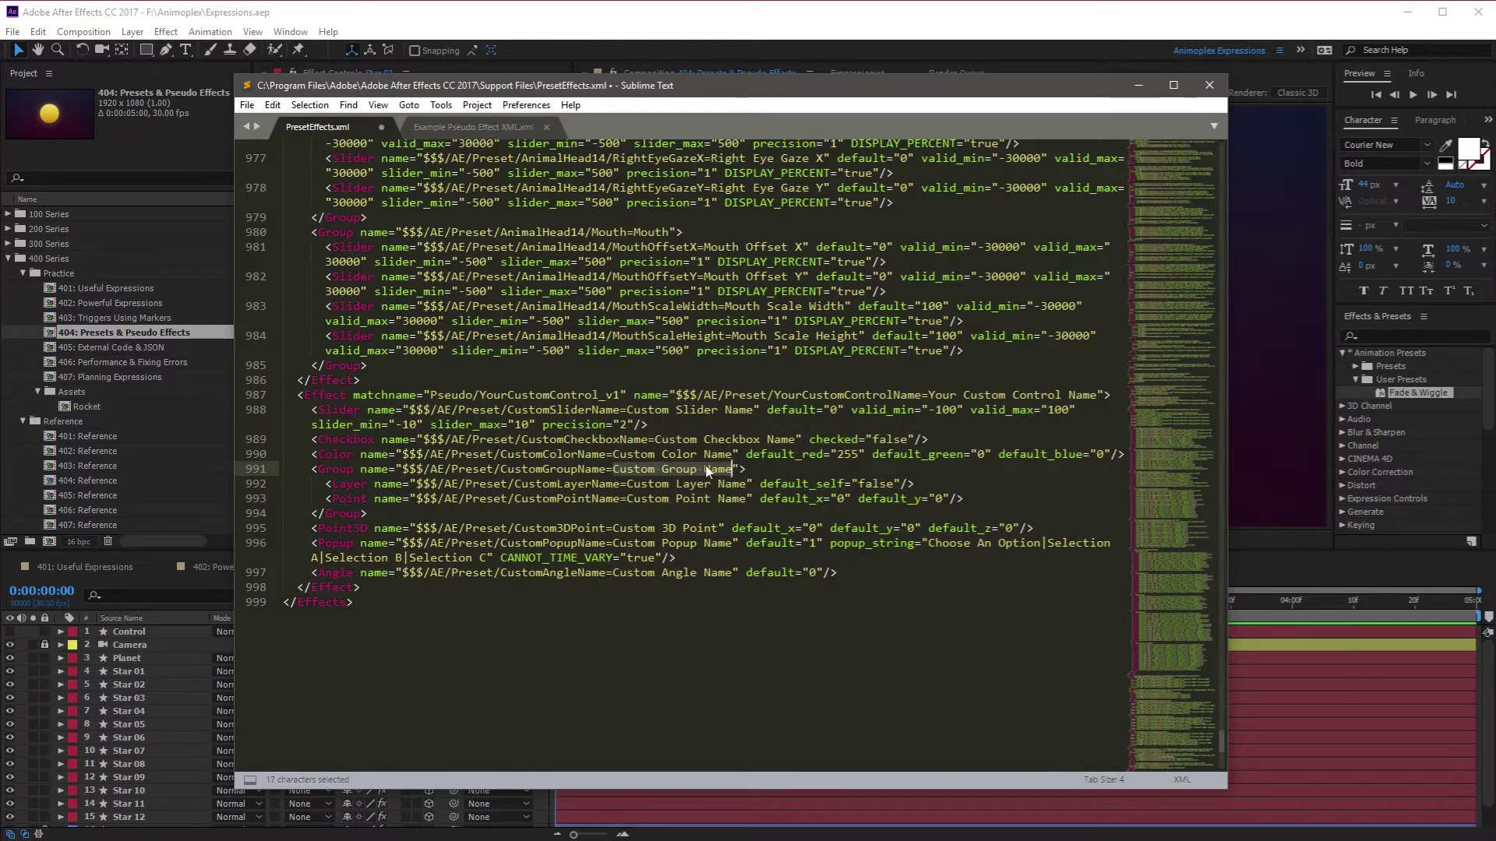
pyautogui.moveTo(928, 395); pyautogui.dragTo(1096, 397)
pyautogui.moveTo(312, 411); pyautogui.dragTo(647, 426)
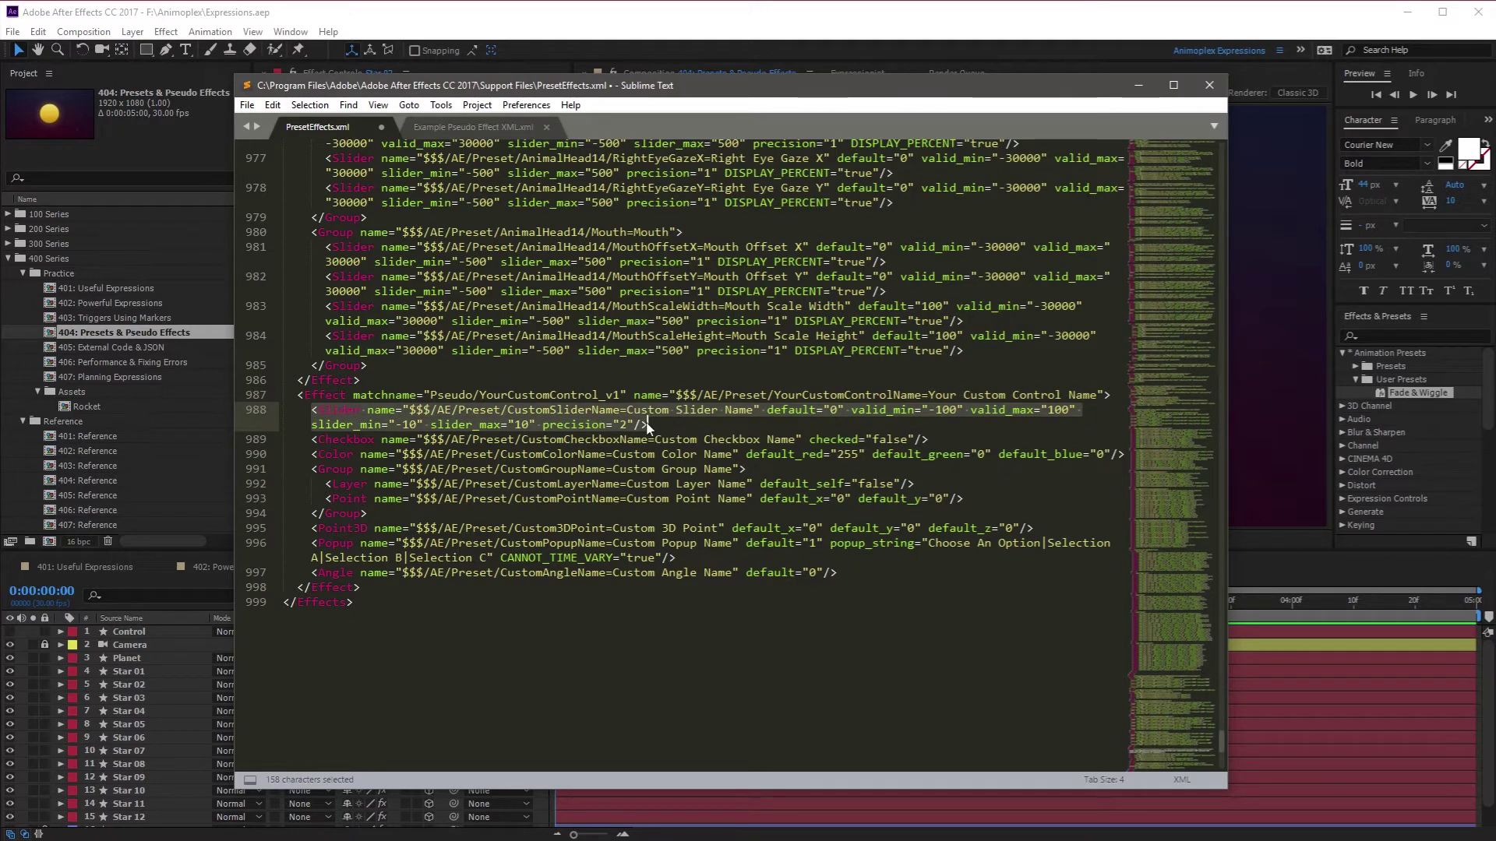
pyautogui.click(647, 426)
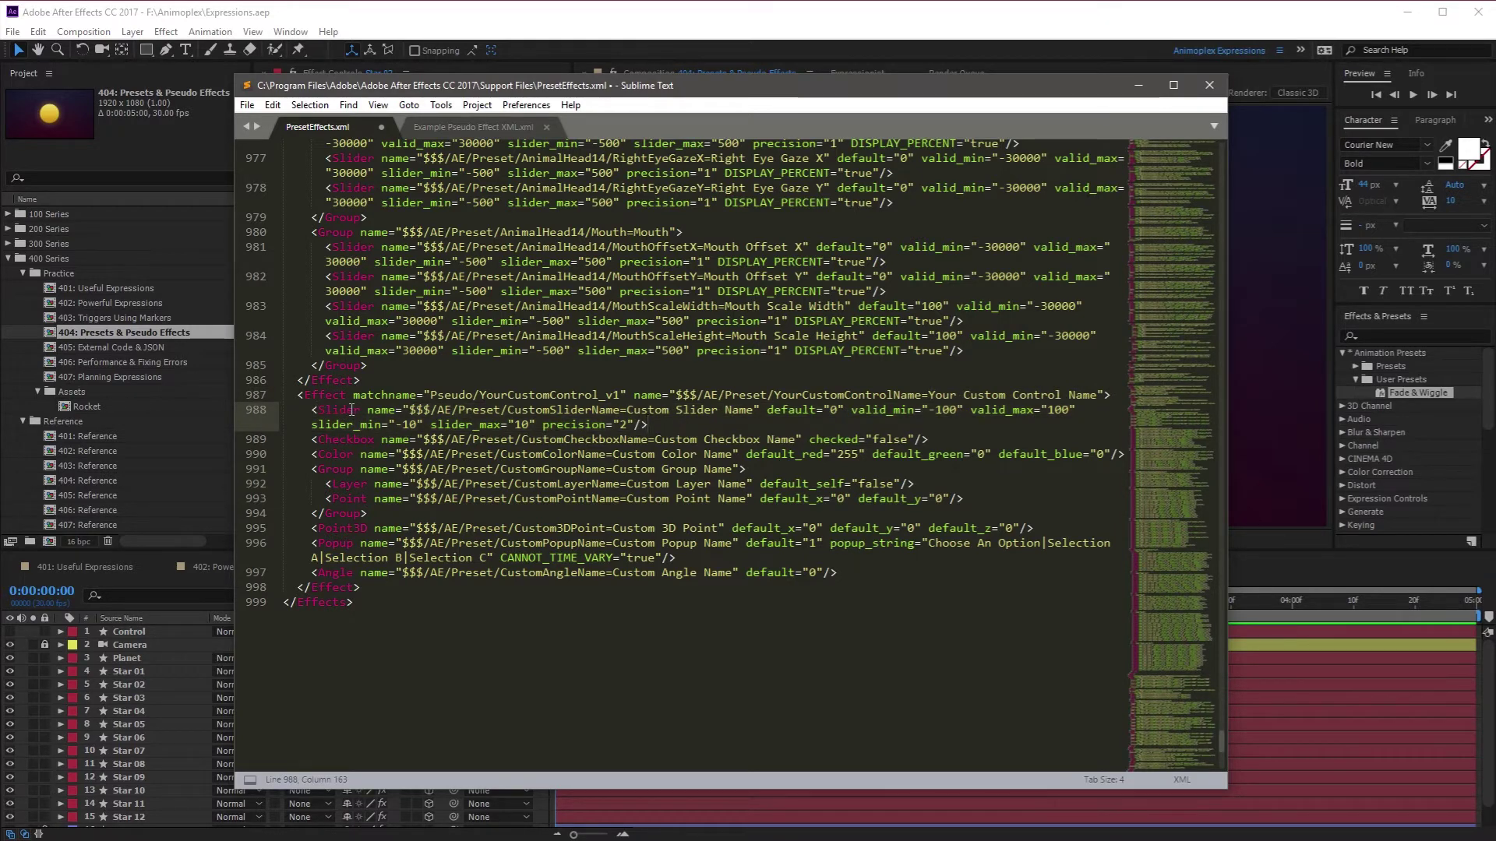
pyautogui.doubleClick(381, 410)
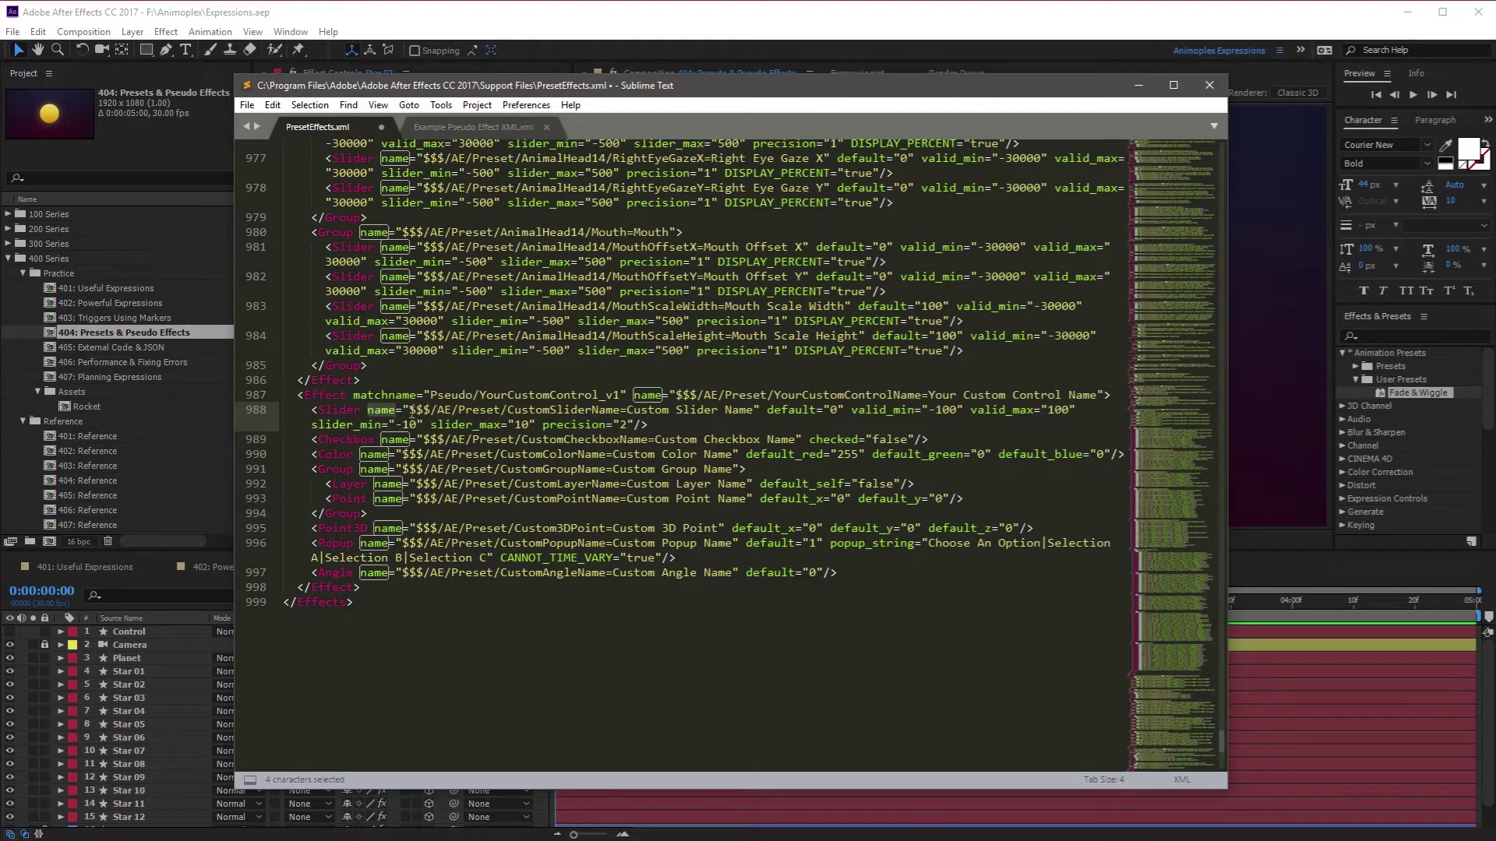
pyautogui.moveTo(410, 411); pyautogui.dragTo(537, 412)
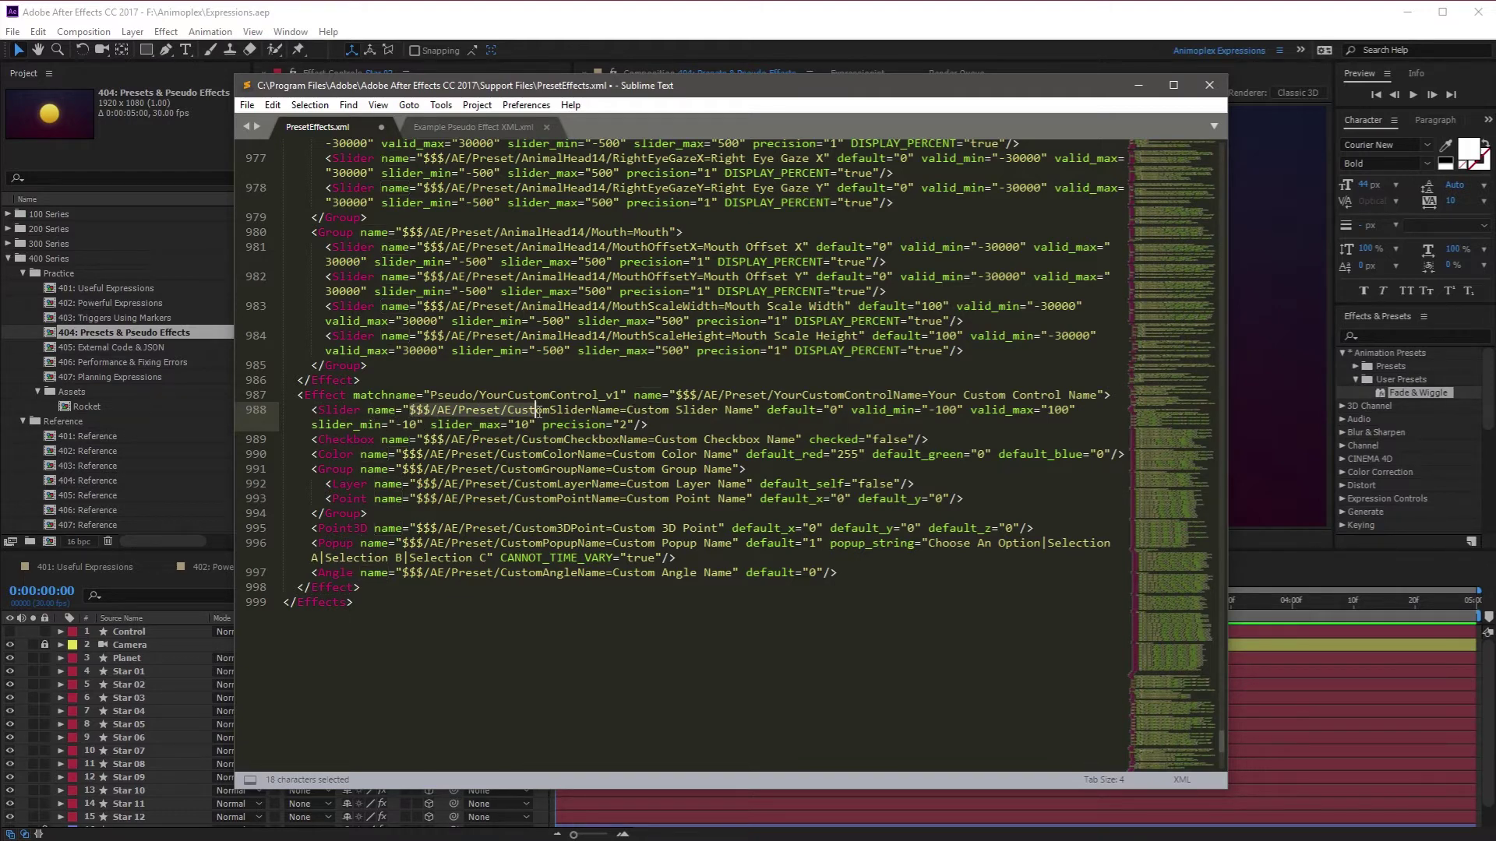
pyautogui.click(628, 411)
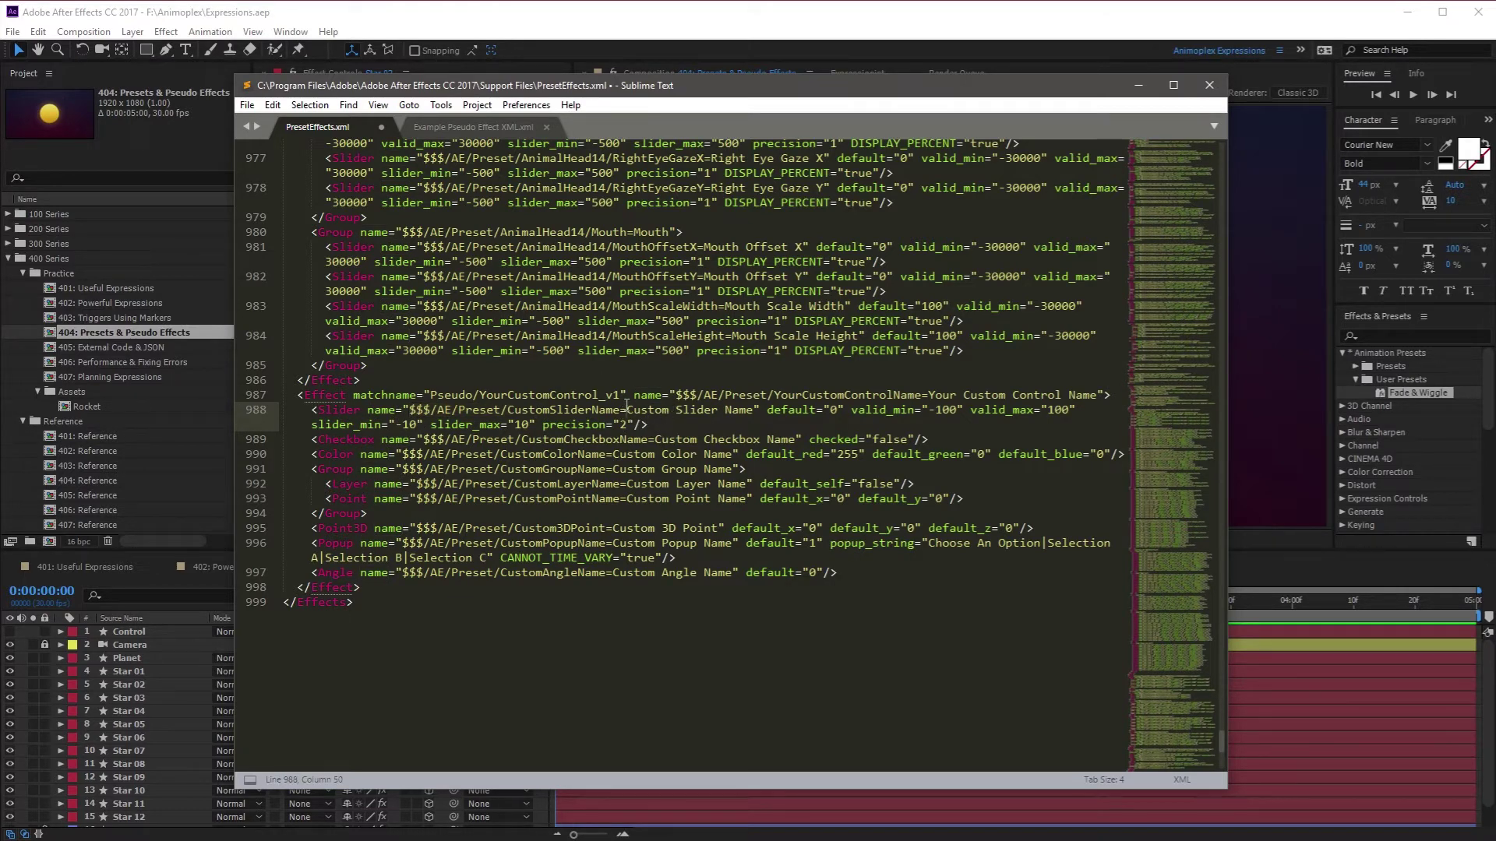
pyautogui.moveTo(628, 410); pyautogui.dragTo(755, 410)
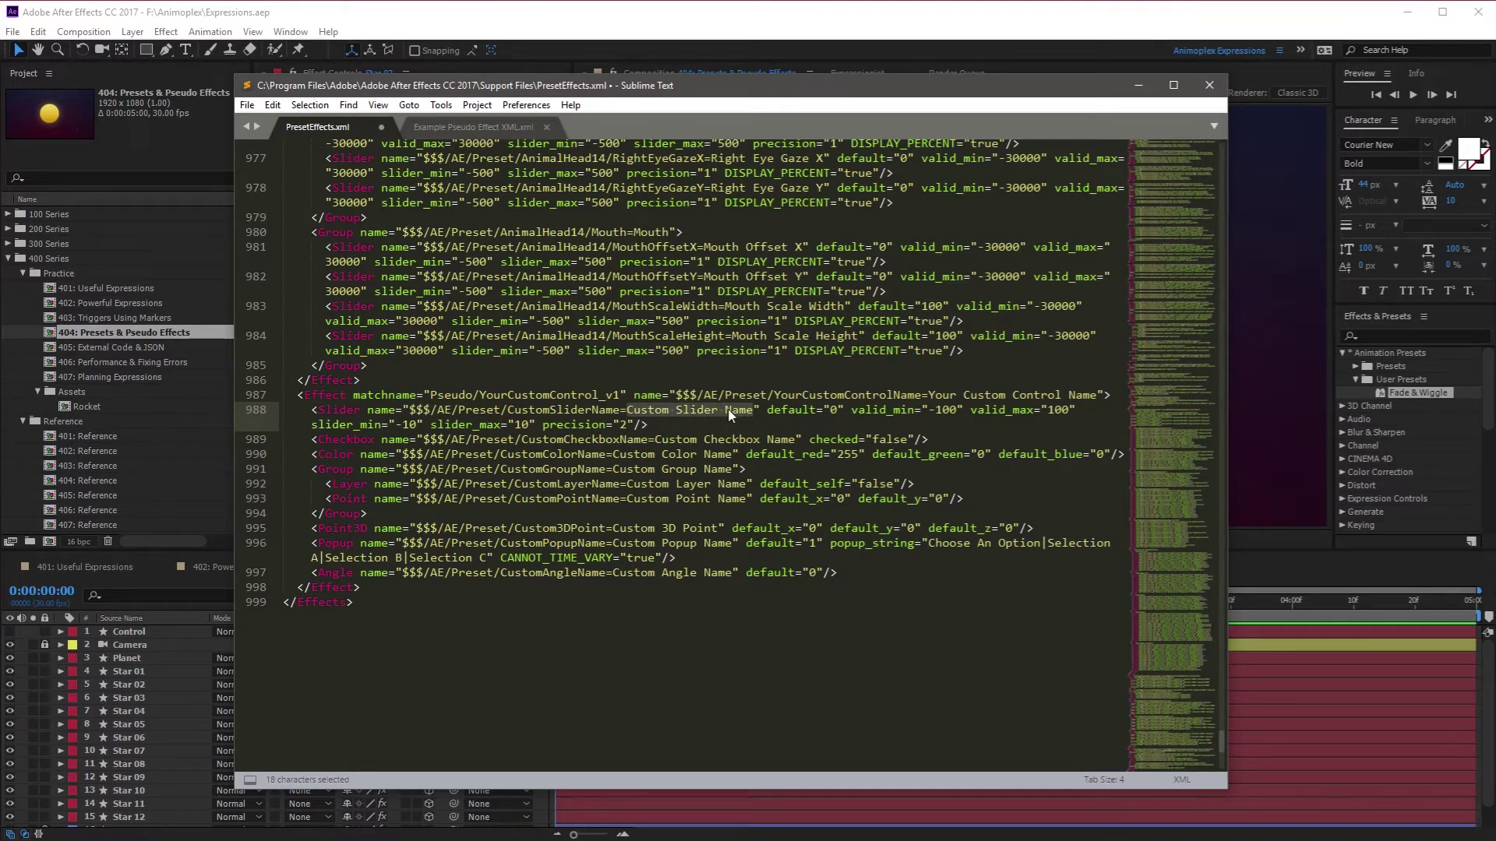
pyautogui.click(763, 411)
pyautogui.moveTo(828, 409); pyautogui.dragTo(1076, 410)
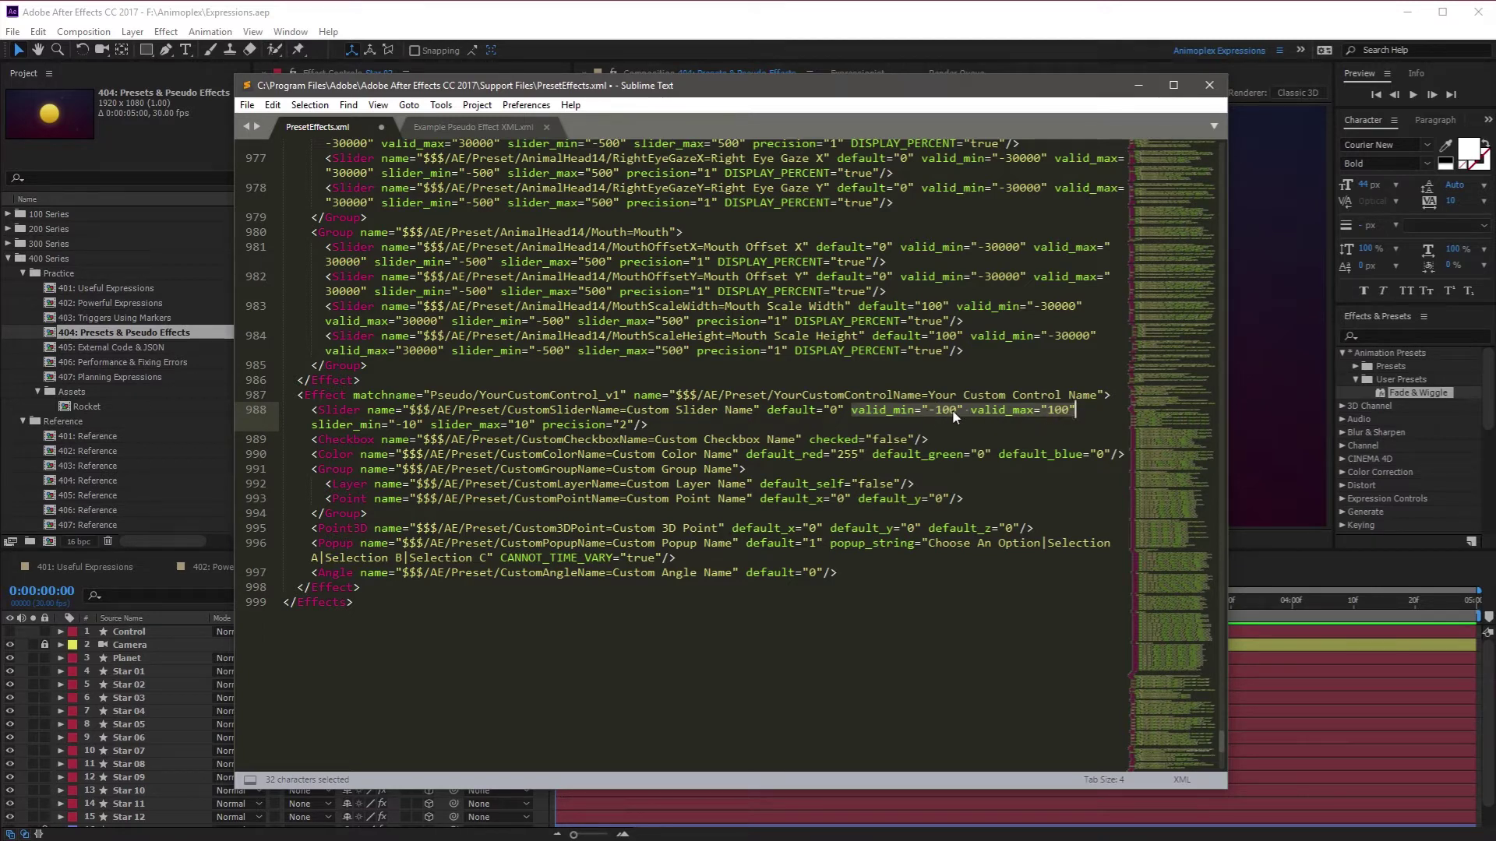
pyautogui.moveTo(311, 425); pyautogui.dragTo(536, 424)
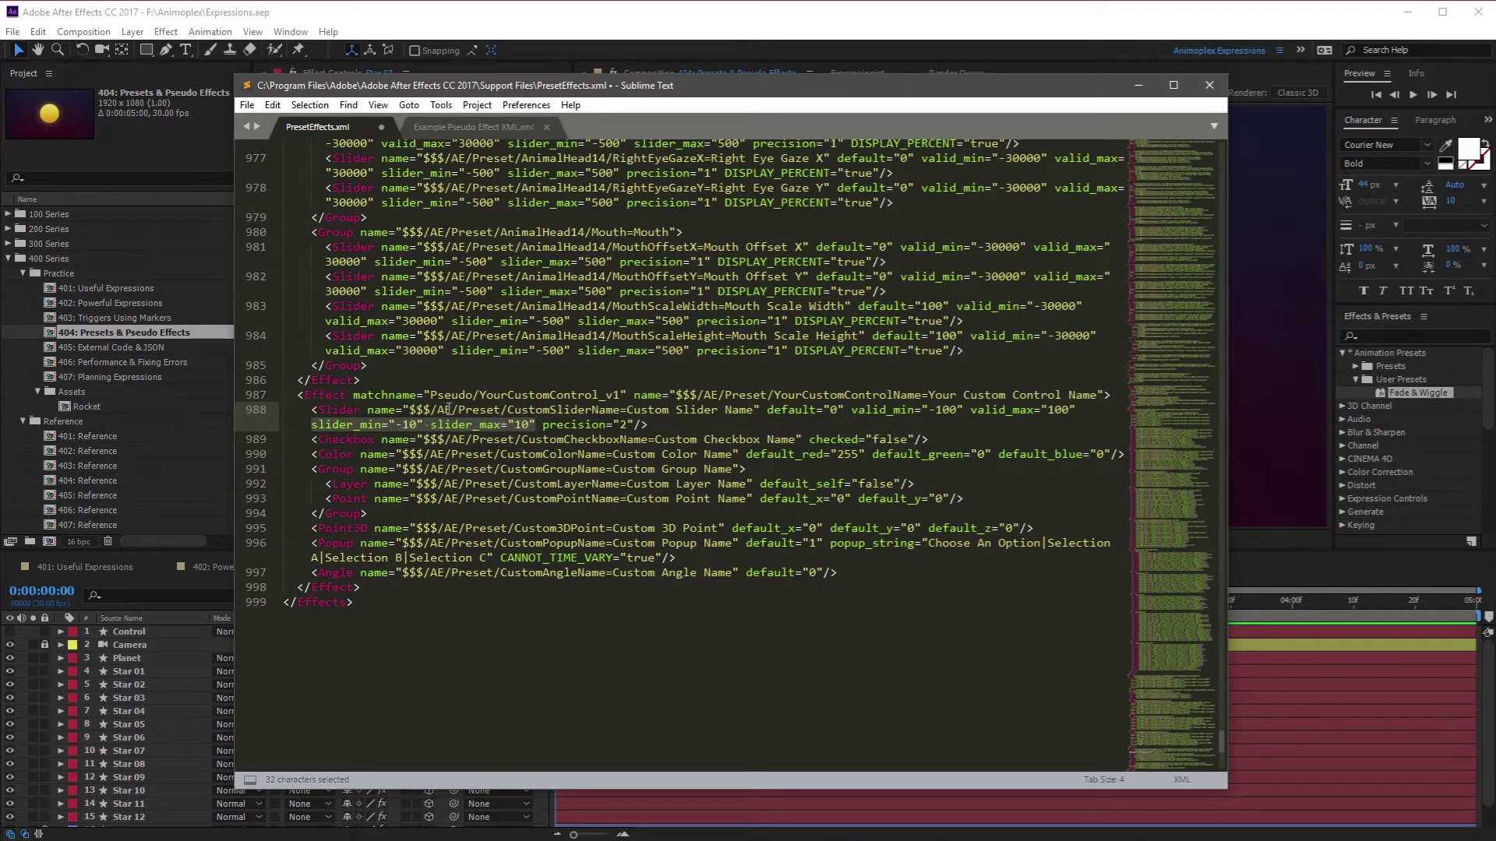
pyautogui.moveTo(543, 424); pyautogui.dragTo(633, 424)
pyautogui.doubleClick(624, 424)
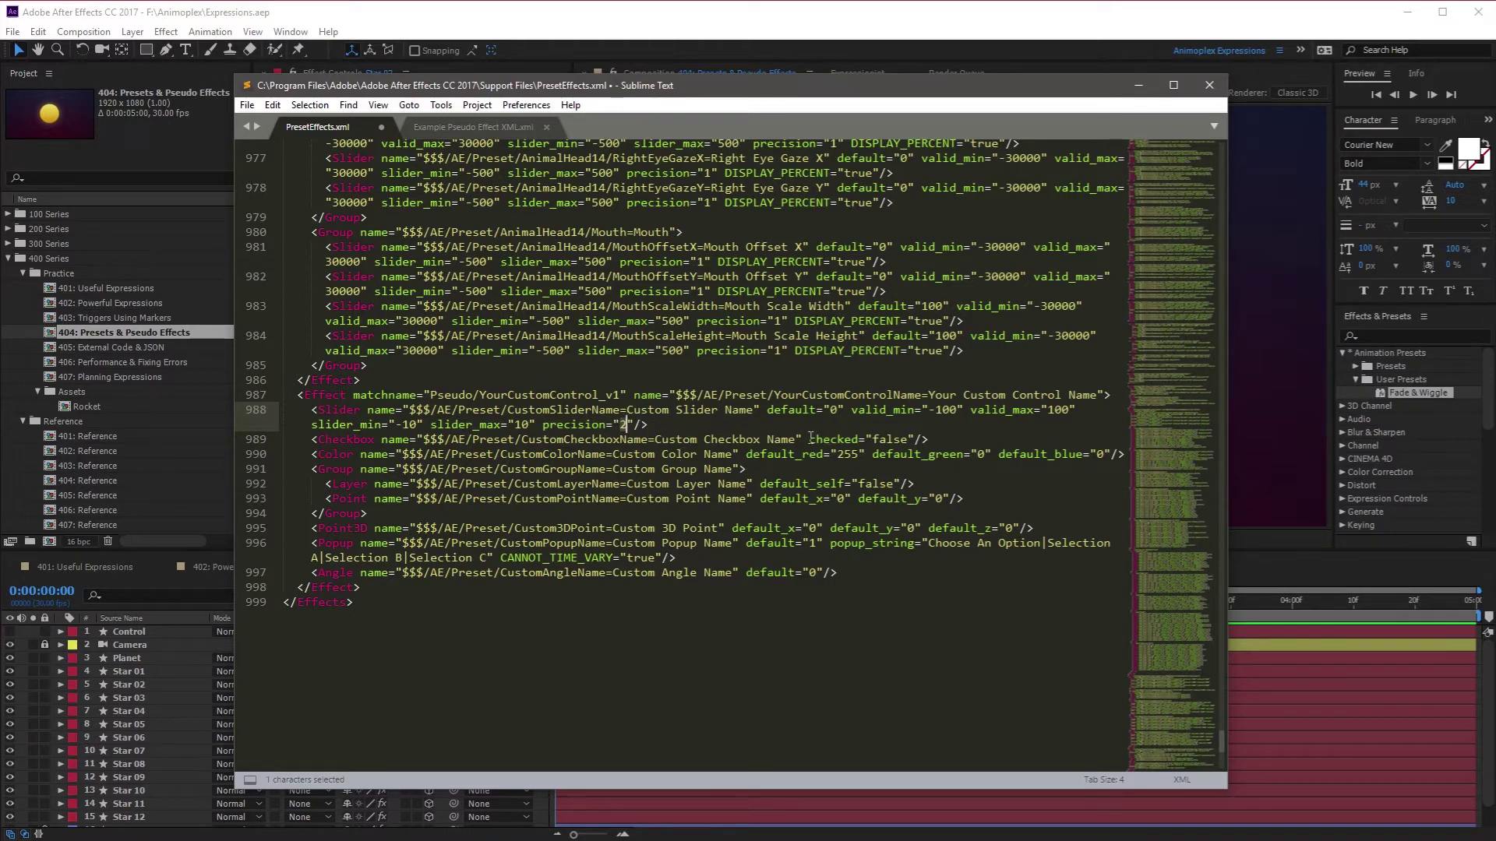
pyautogui.moveTo(811, 440); pyautogui.dragTo(894, 441)
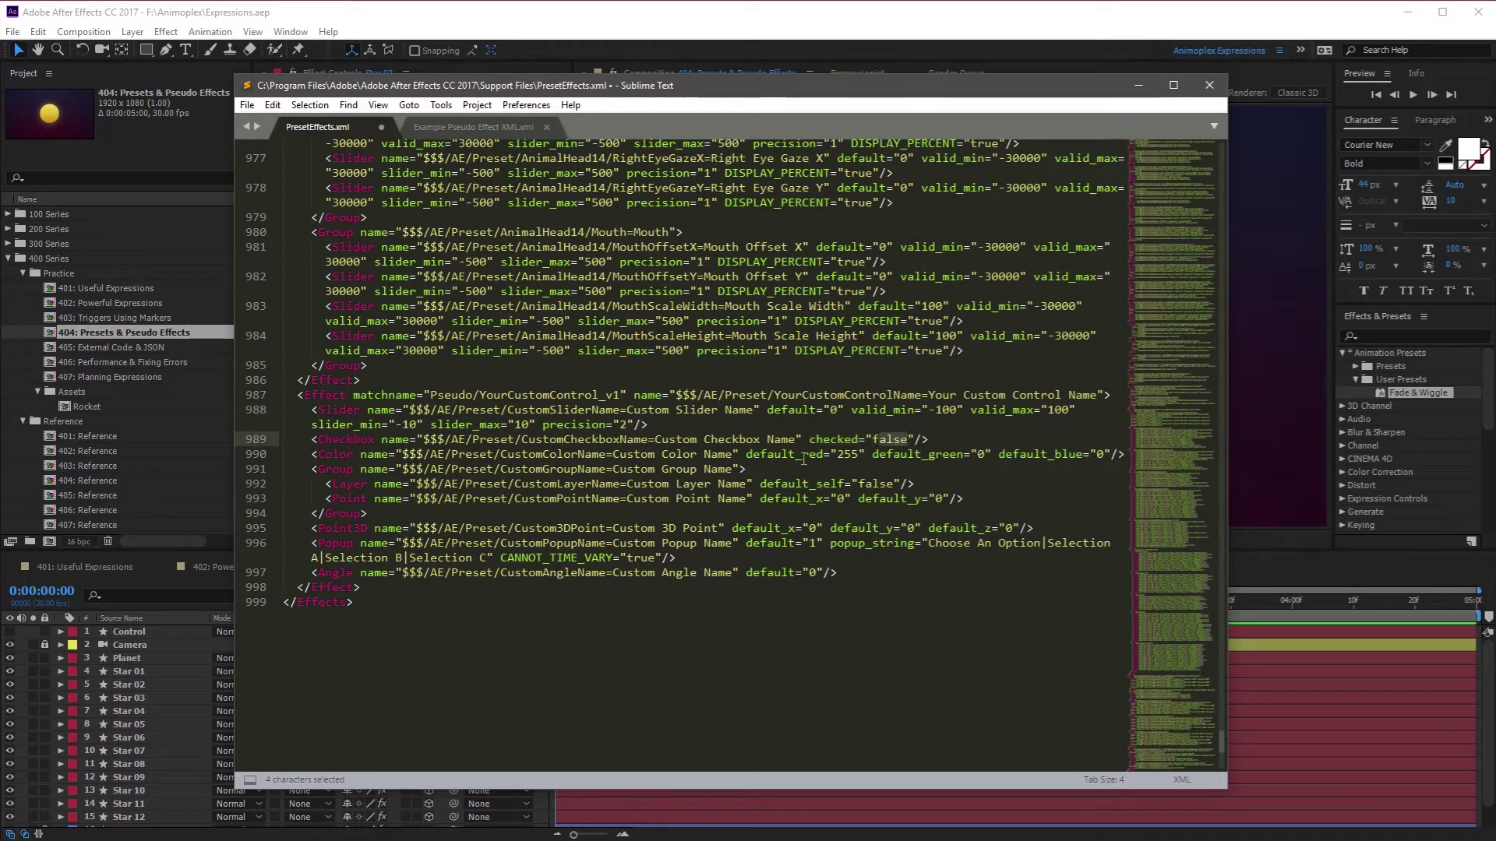
pyautogui.moveTo(760, 454); pyautogui.dragTo(1082, 455)
pyautogui.moveTo(613, 469); pyautogui.dragTo(733, 470)
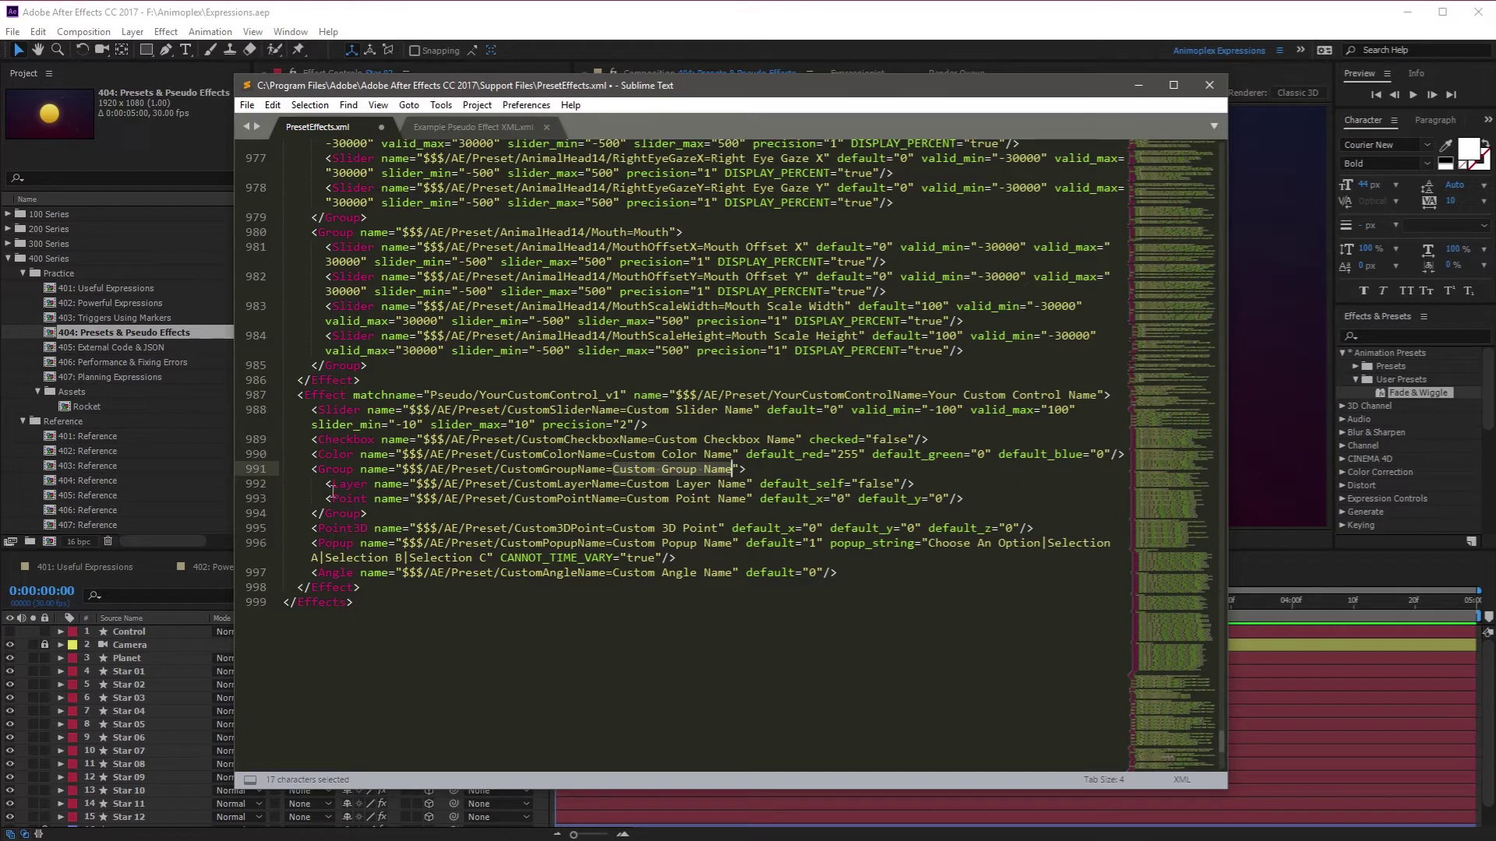
pyautogui.moveTo(326, 484); pyautogui.dragTo(949, 499)
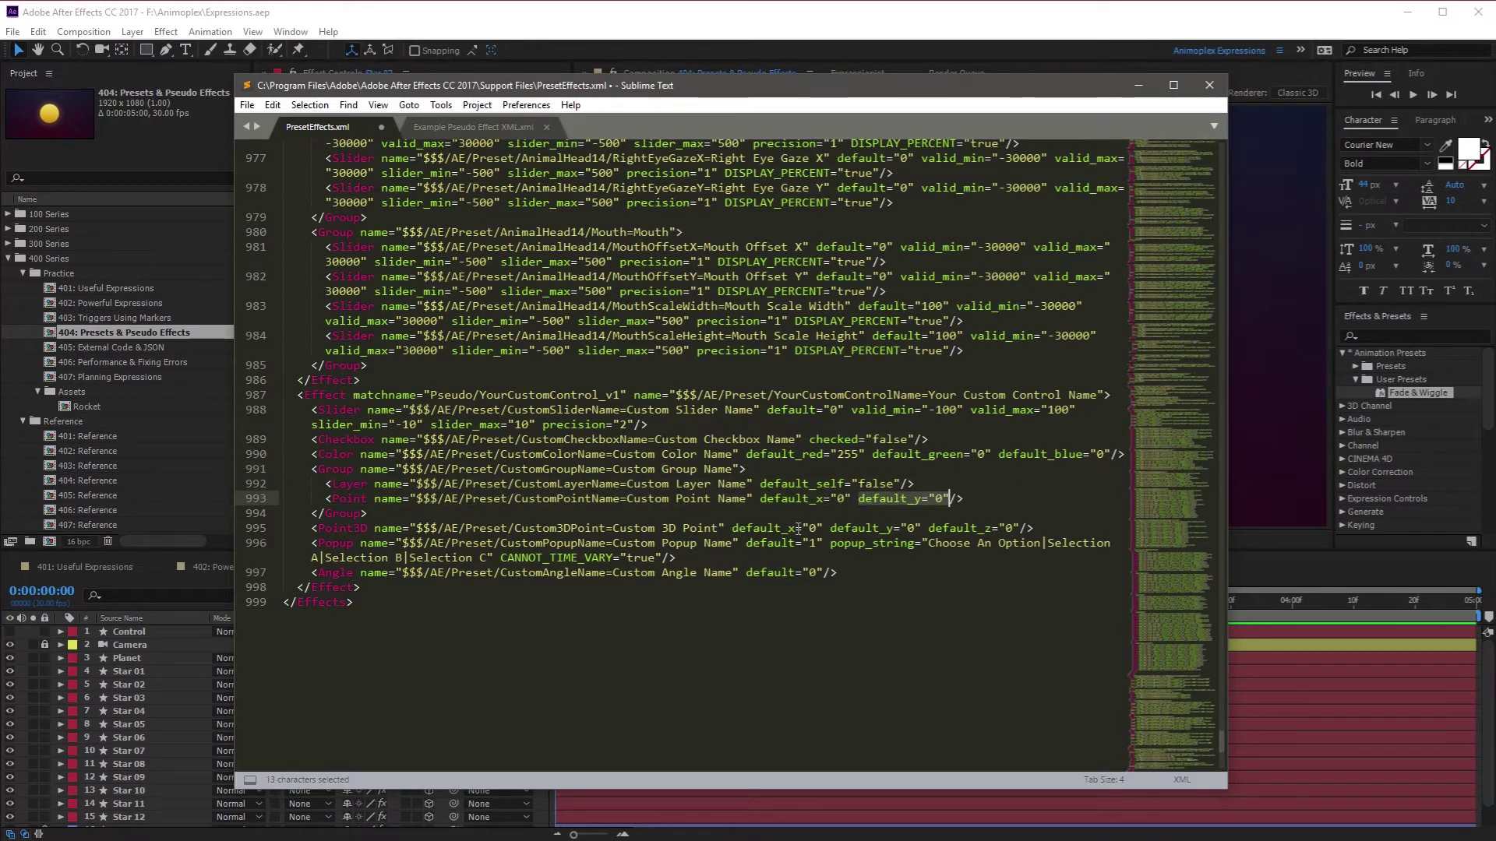
pyautogui.moveTo(734, 529); pyautogui.dragTo(1011, 528)
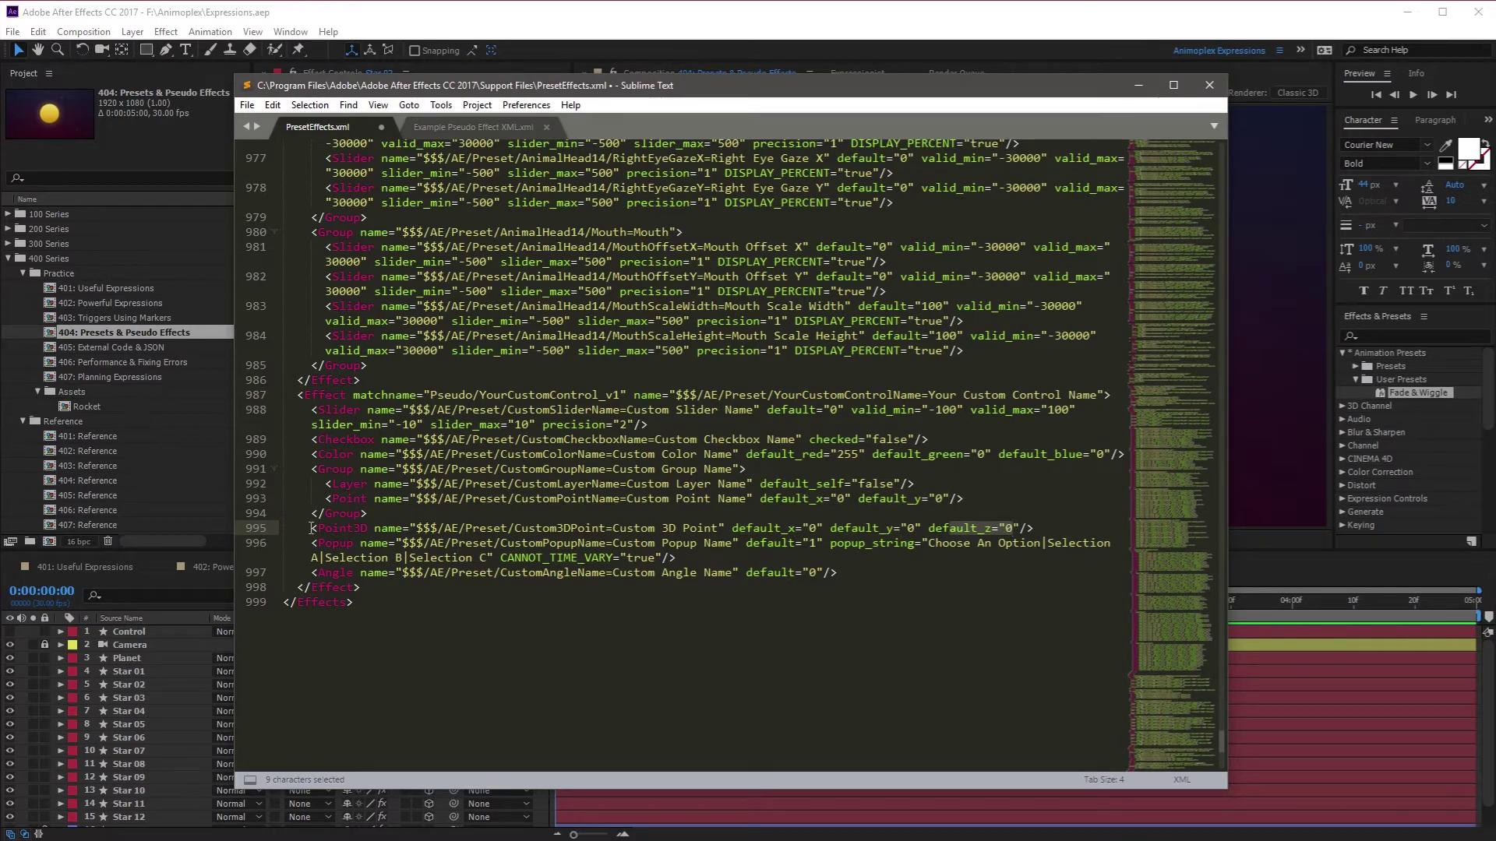
pyautogui.moveTo(311, 529); pyautogui.dragTo(1039, 530)
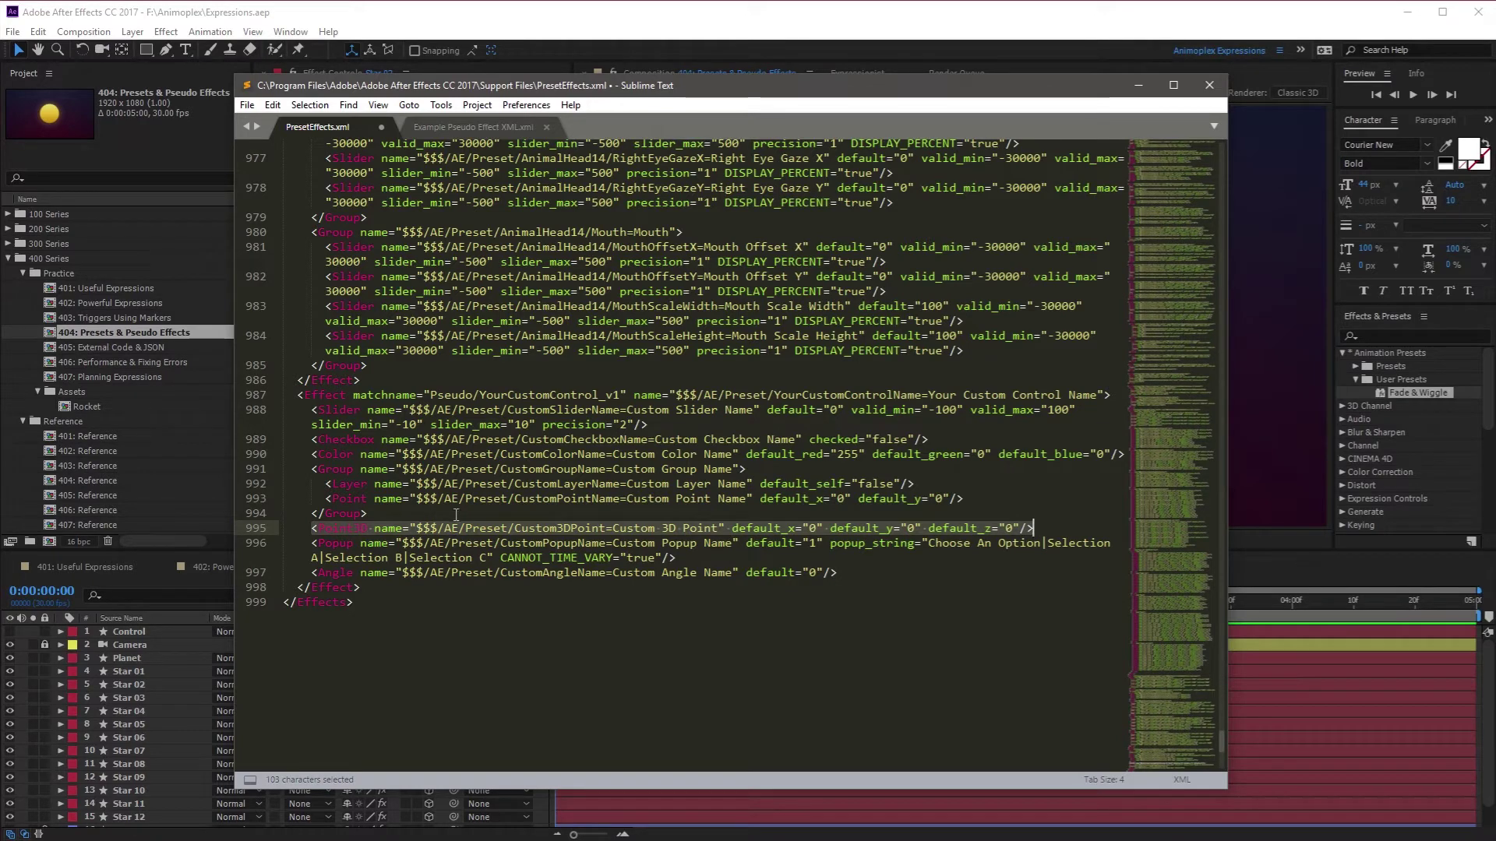
pyautogui.moveTo(318, 575); pyautogui.dragTo(351, 574)
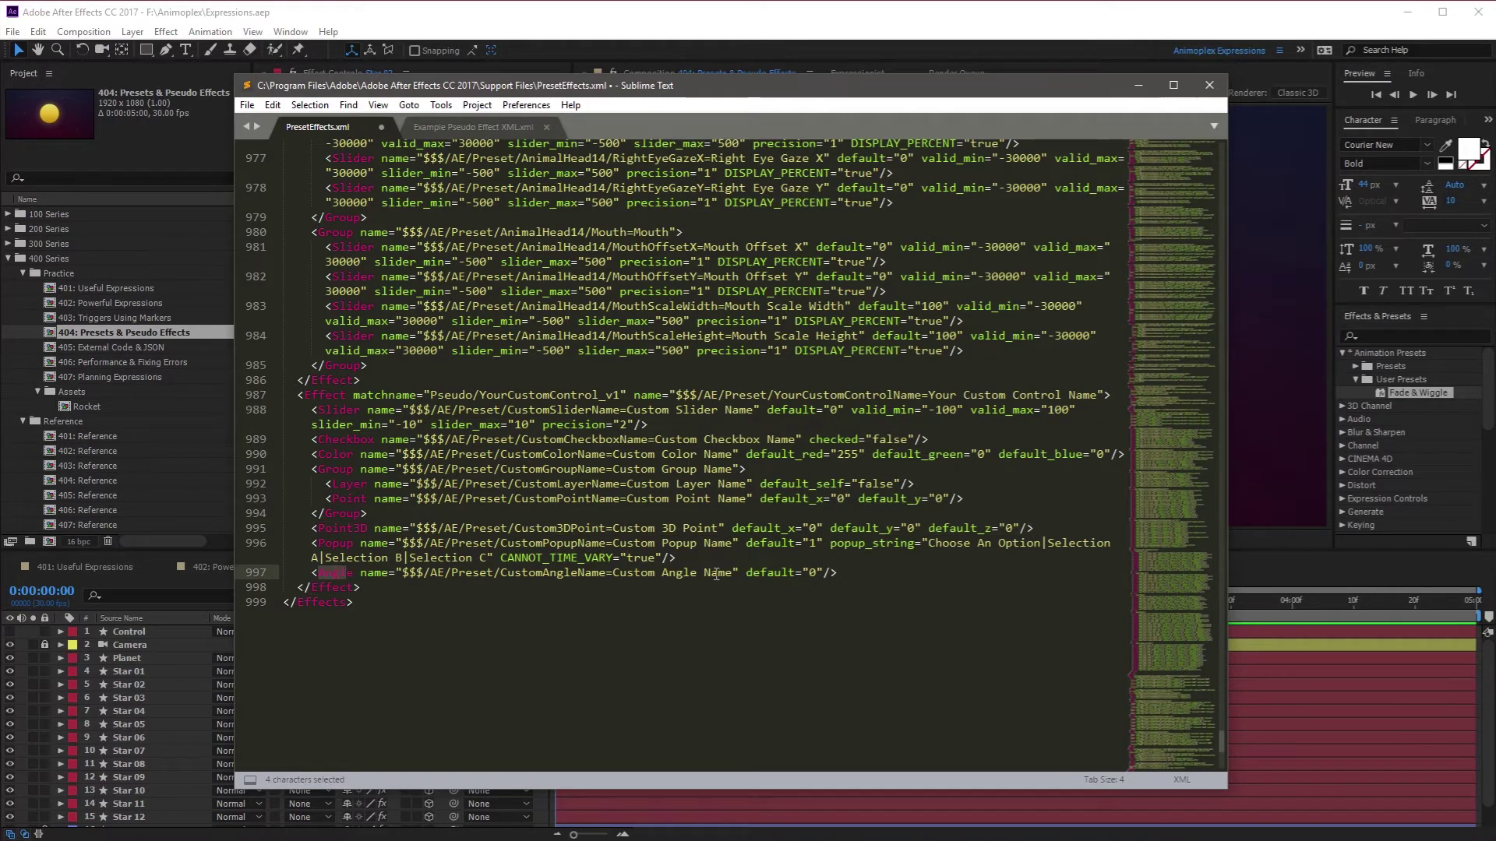
pyautogui.moveTo(760, 573); pyautogui.dragTo(817, 572)
pyautogui.click(817, 573)
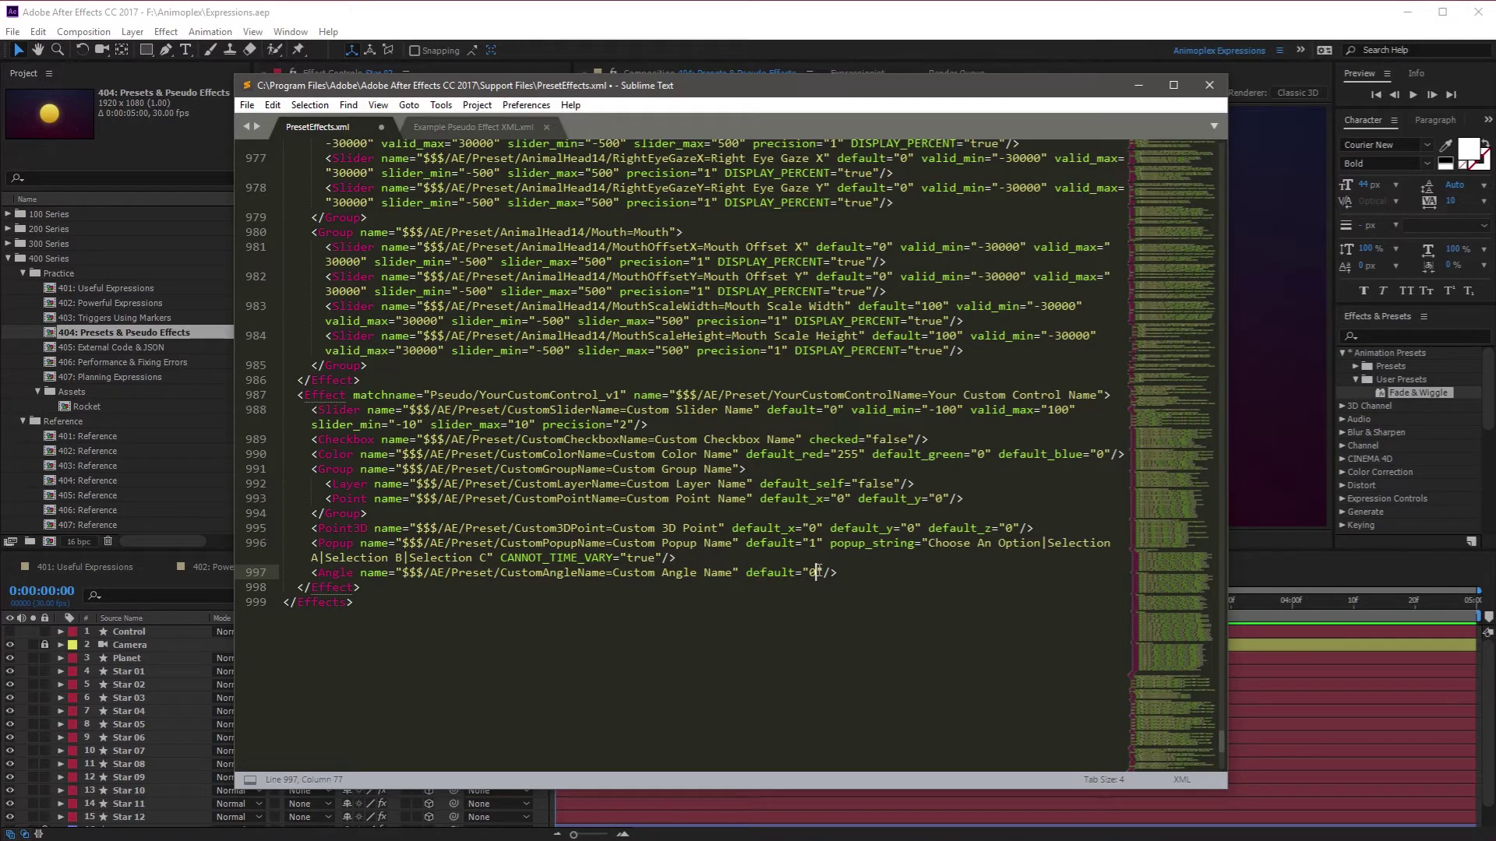
pyautogui.moveTo(311, 543); pyautogui.dragTo(676, 557)
pyautogui.click(694, 556)
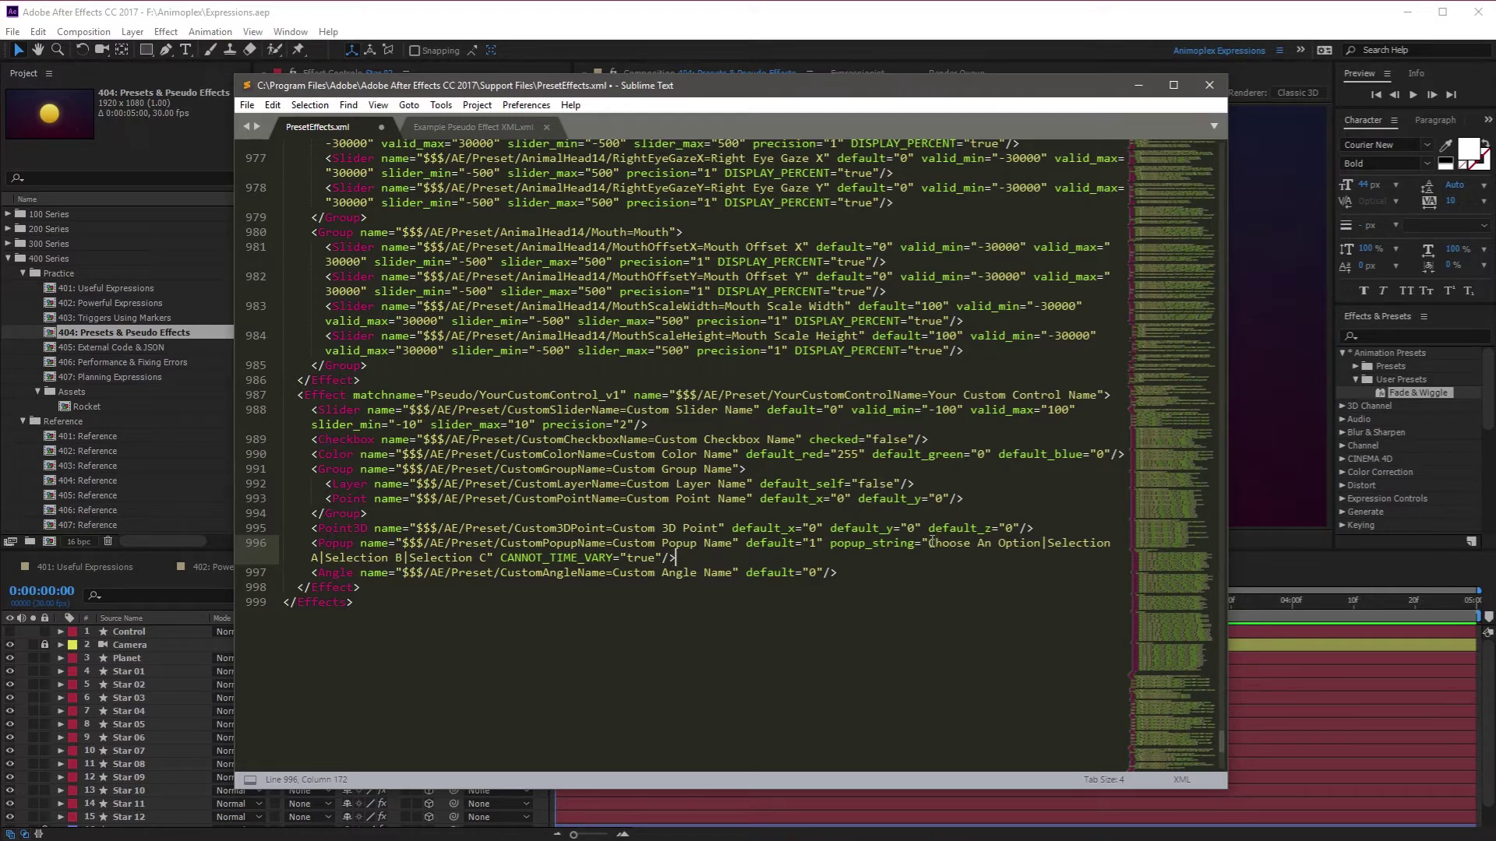
pyautogui.moveTo(928, 543); pyautogui.dragTo(1039, 548)
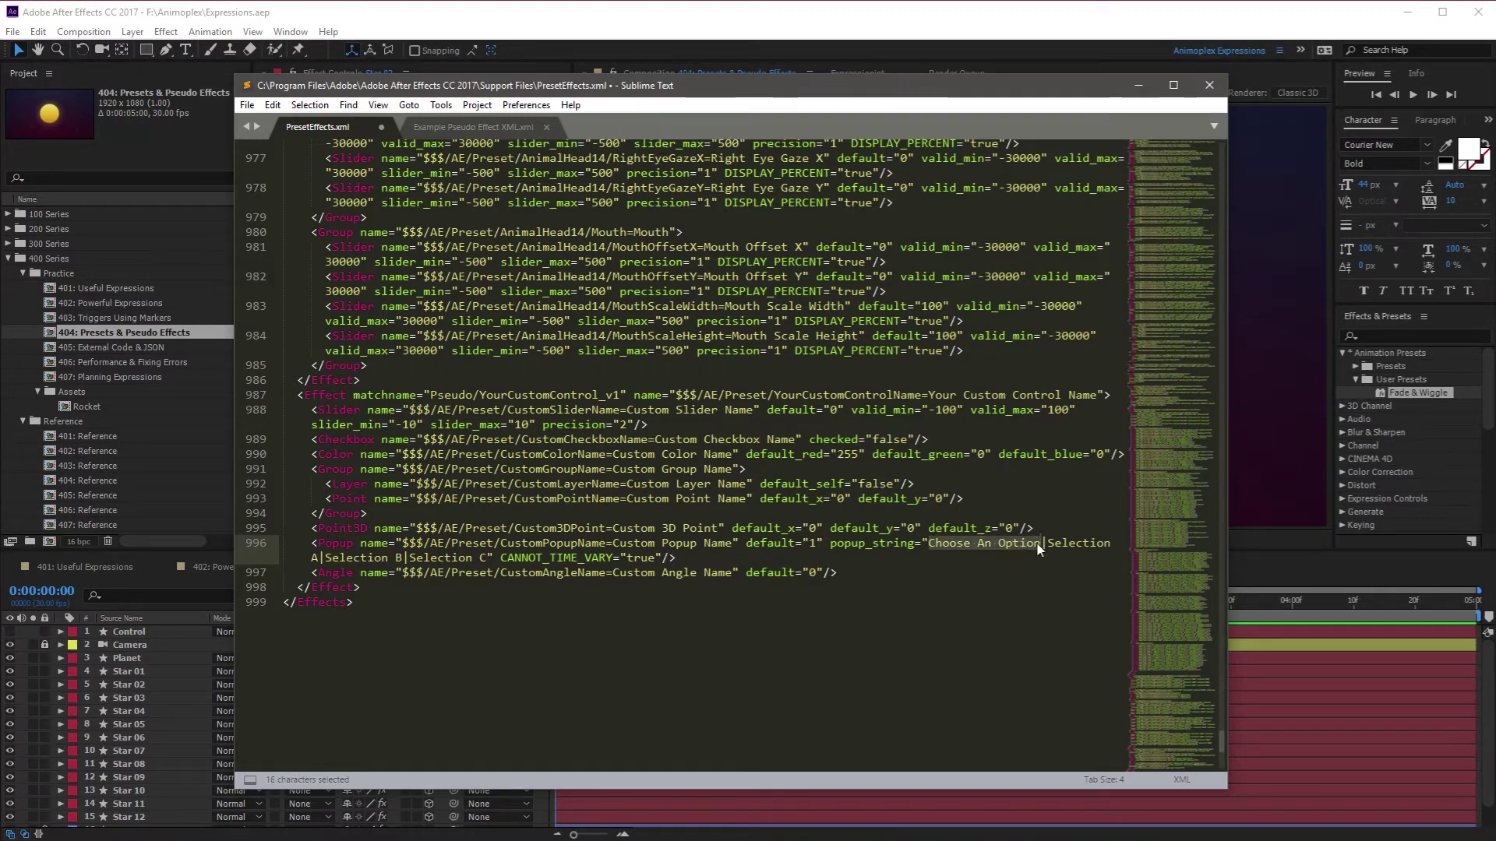
pyautogui.click(746, 543)
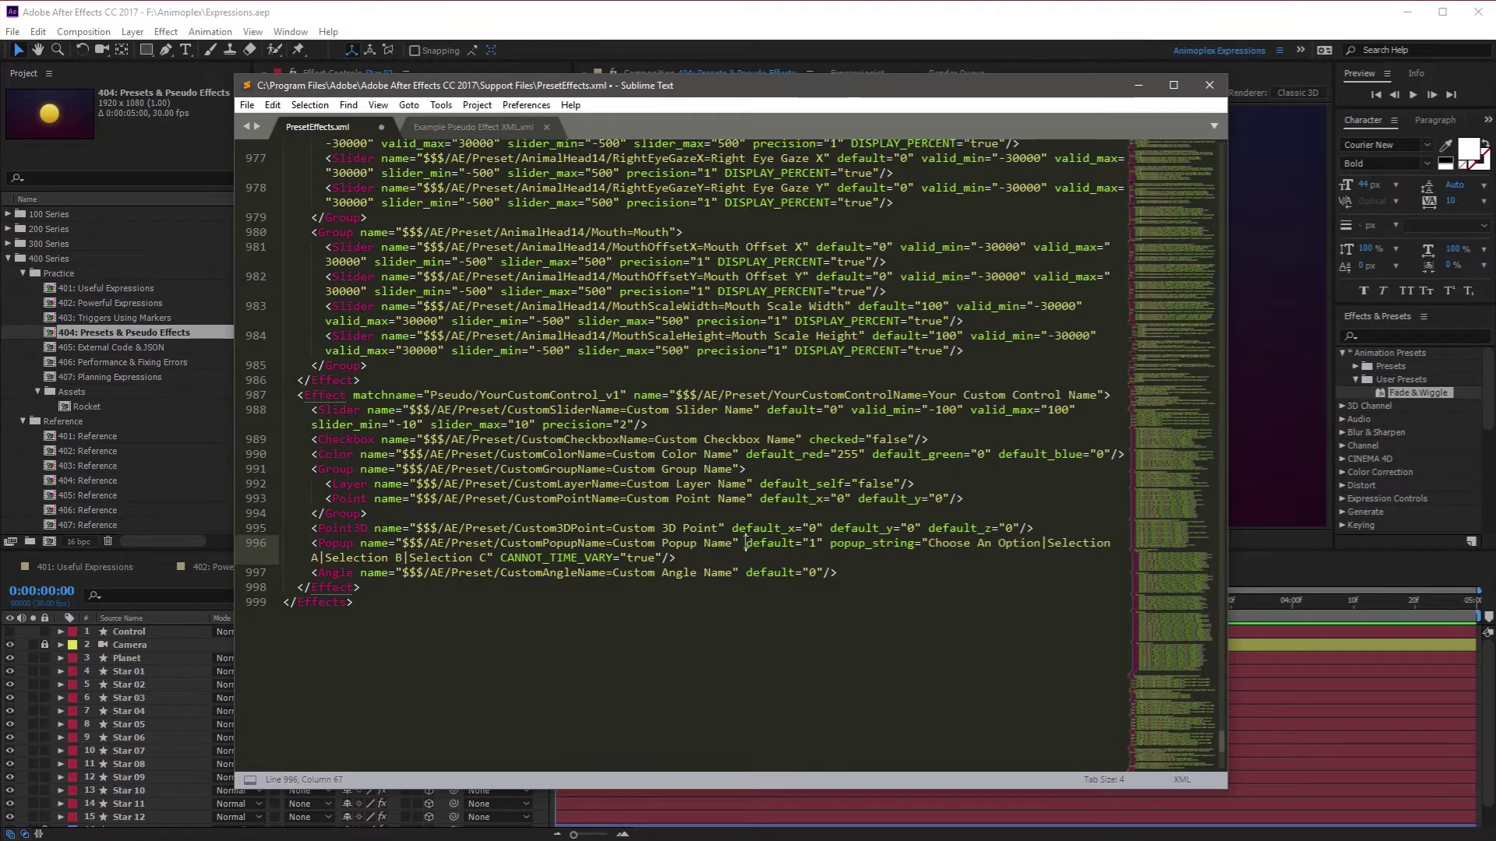
pyautogui.moveTo(746, 543); pyautogui.dragTo(822, 543)
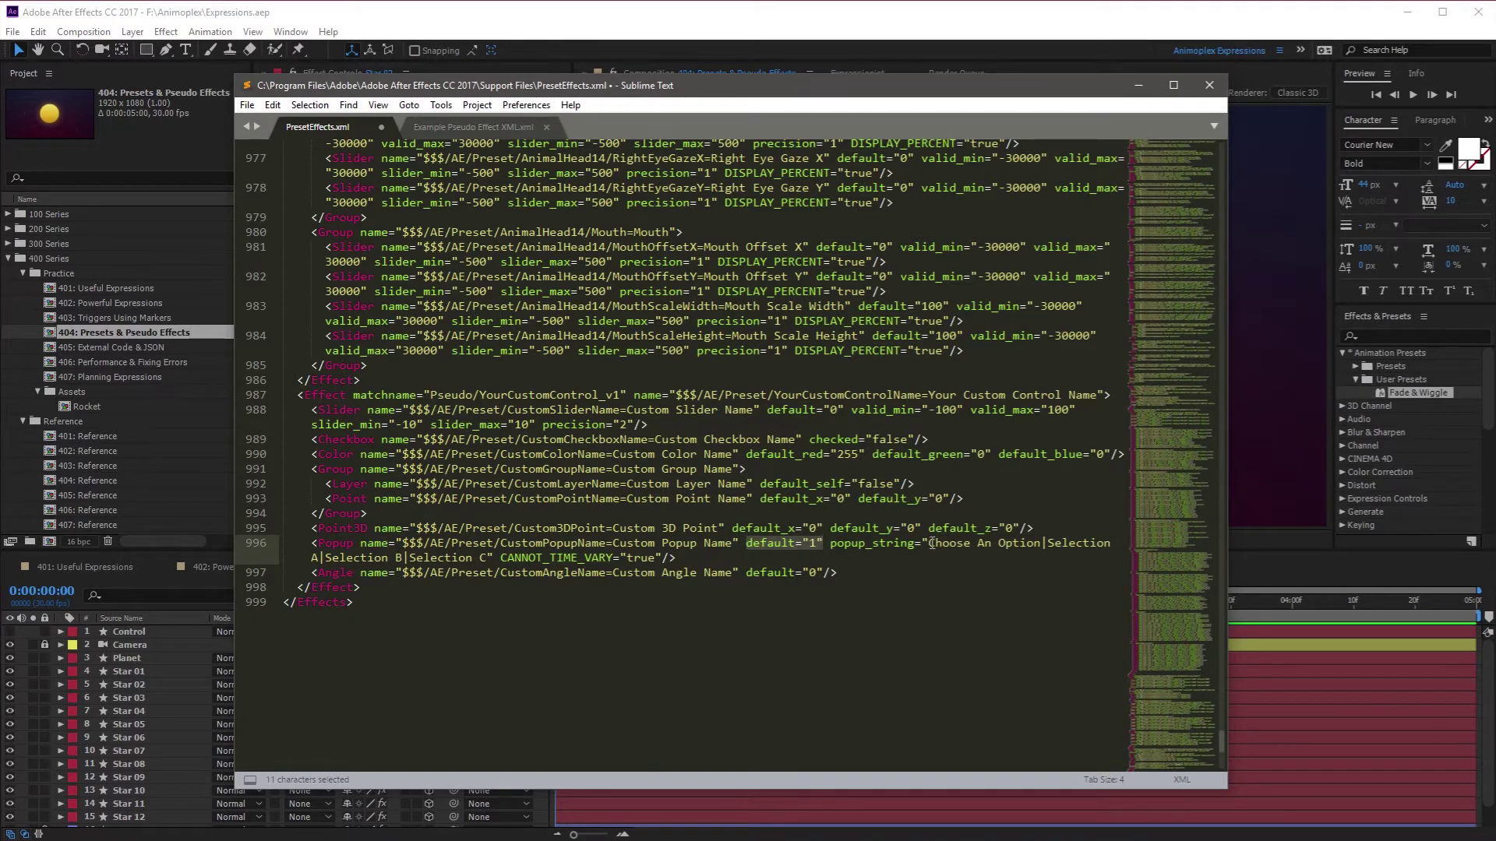
pyautogui.moveTo(930, 543); pyautogui.dragTo(1042, 549)
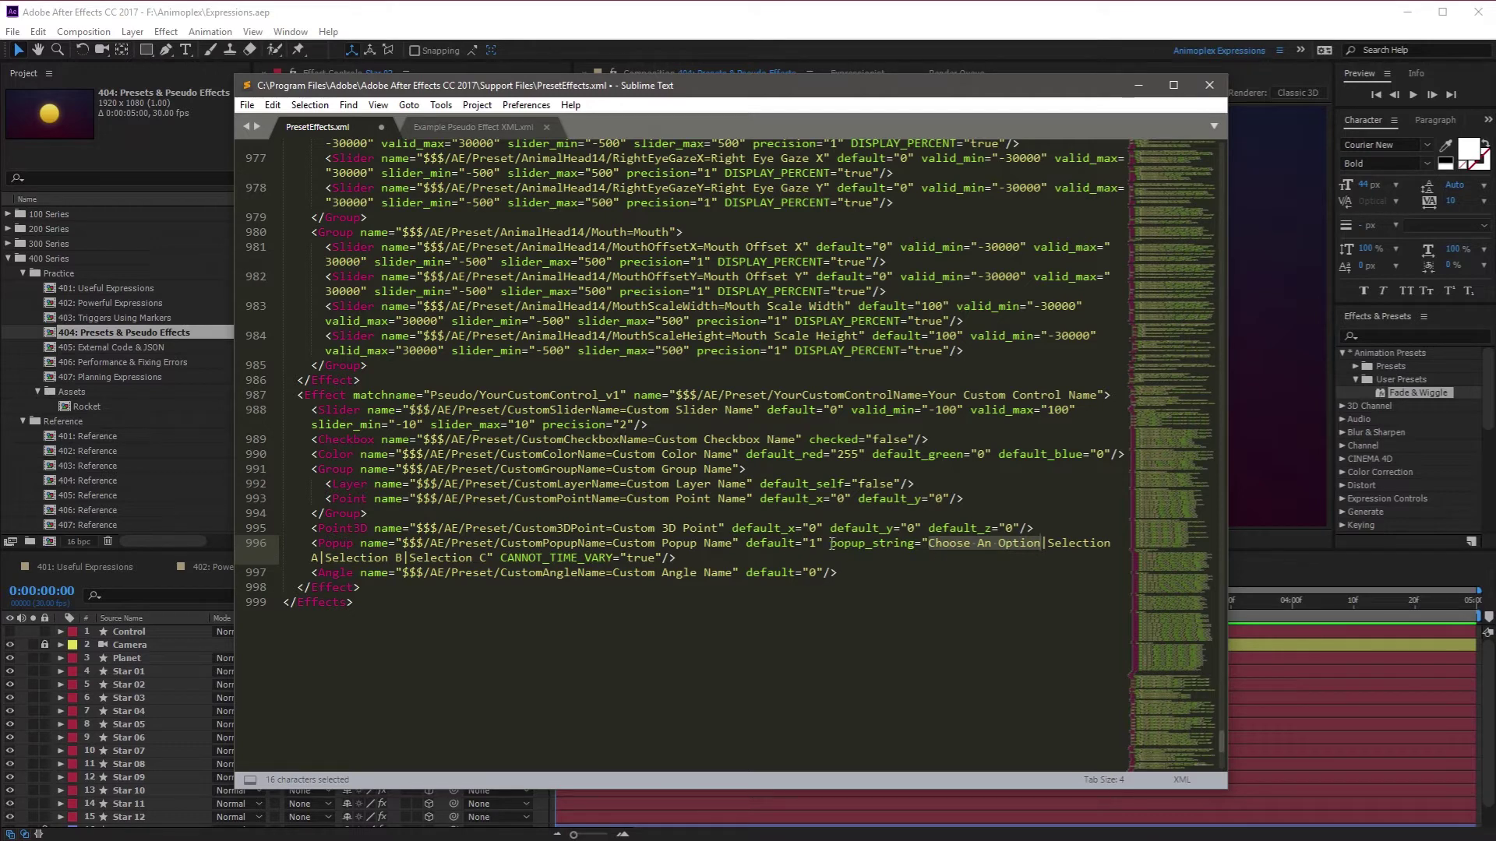
pyautogui.moveTo(831, 543); pyautogui.dragTo(1038, 550)
pyautogui.click(929, 543)
pyautogui.click(1040, 546)
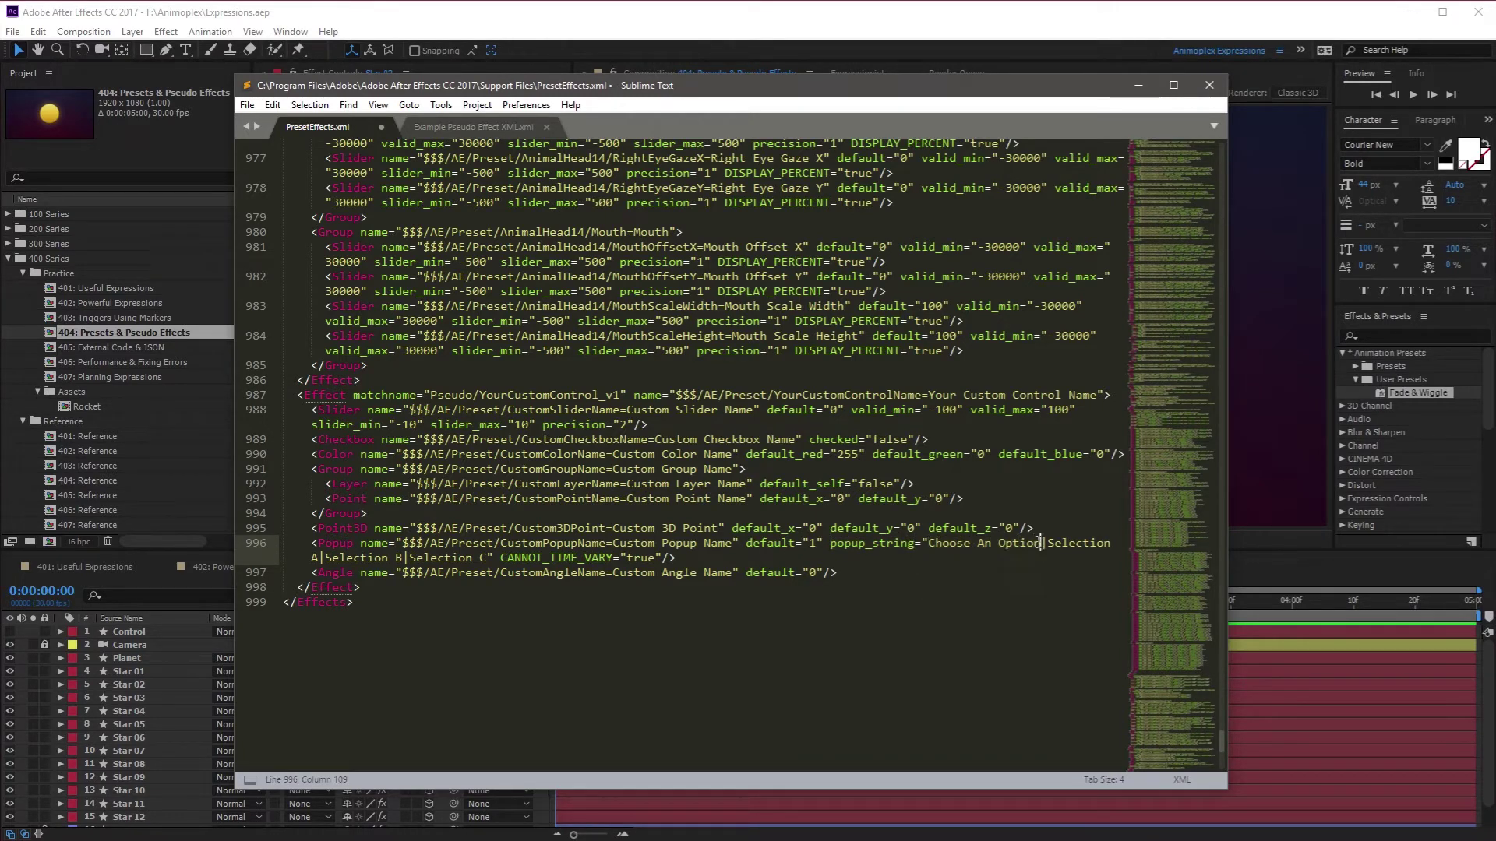
pyautogui.press('Left')
pyautogui.press('Left')
pyautogui.press('Left')
pyautogui.press('Left')
pyautogui.press('Left')
pyautogui.moveTo(925, 544); pyautogui.dragTo(487, 558)
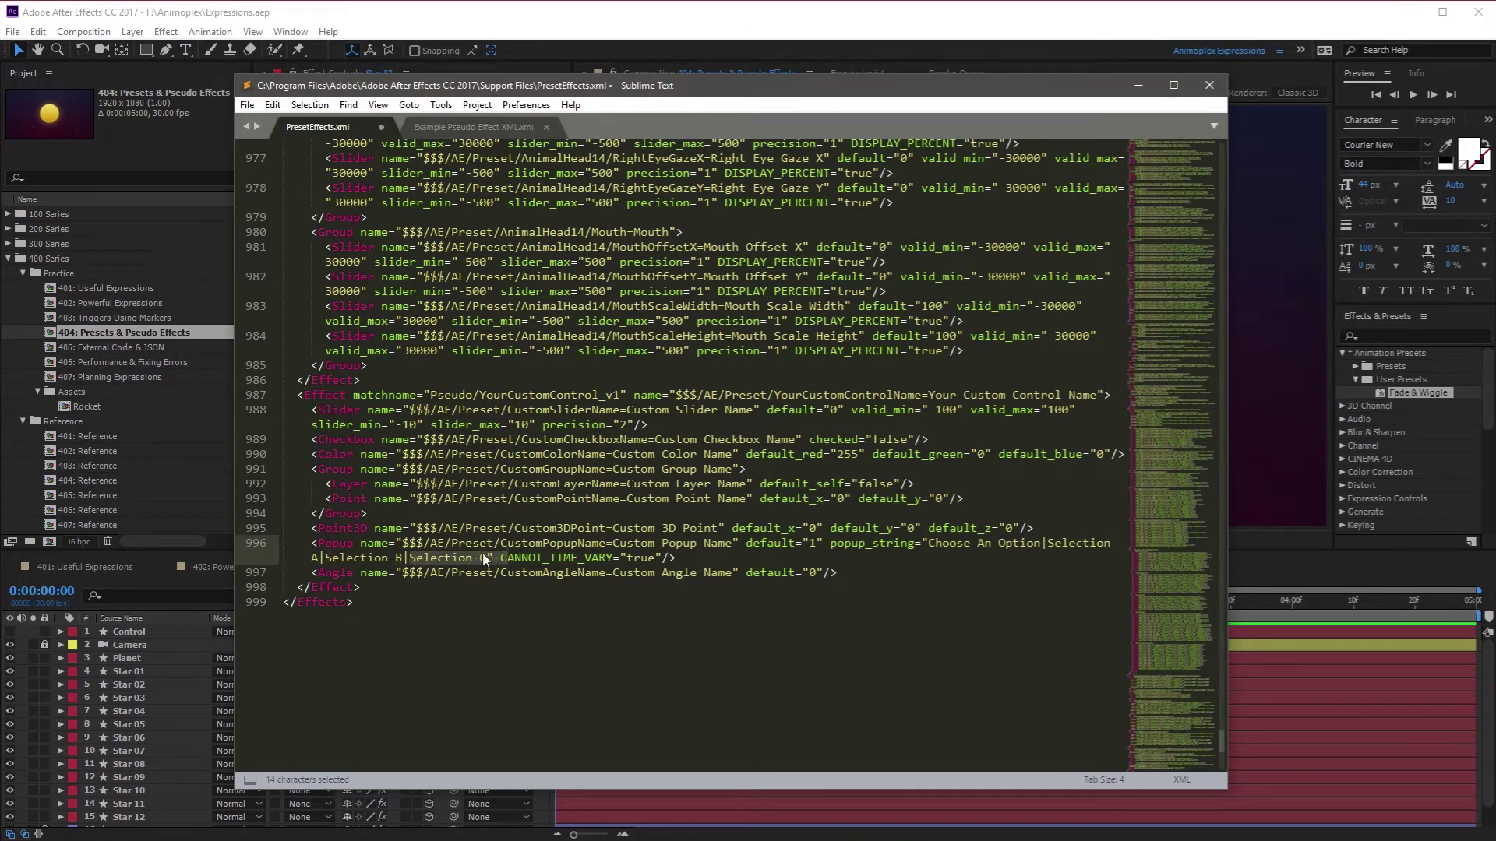
pyautogui.click(485, 558)
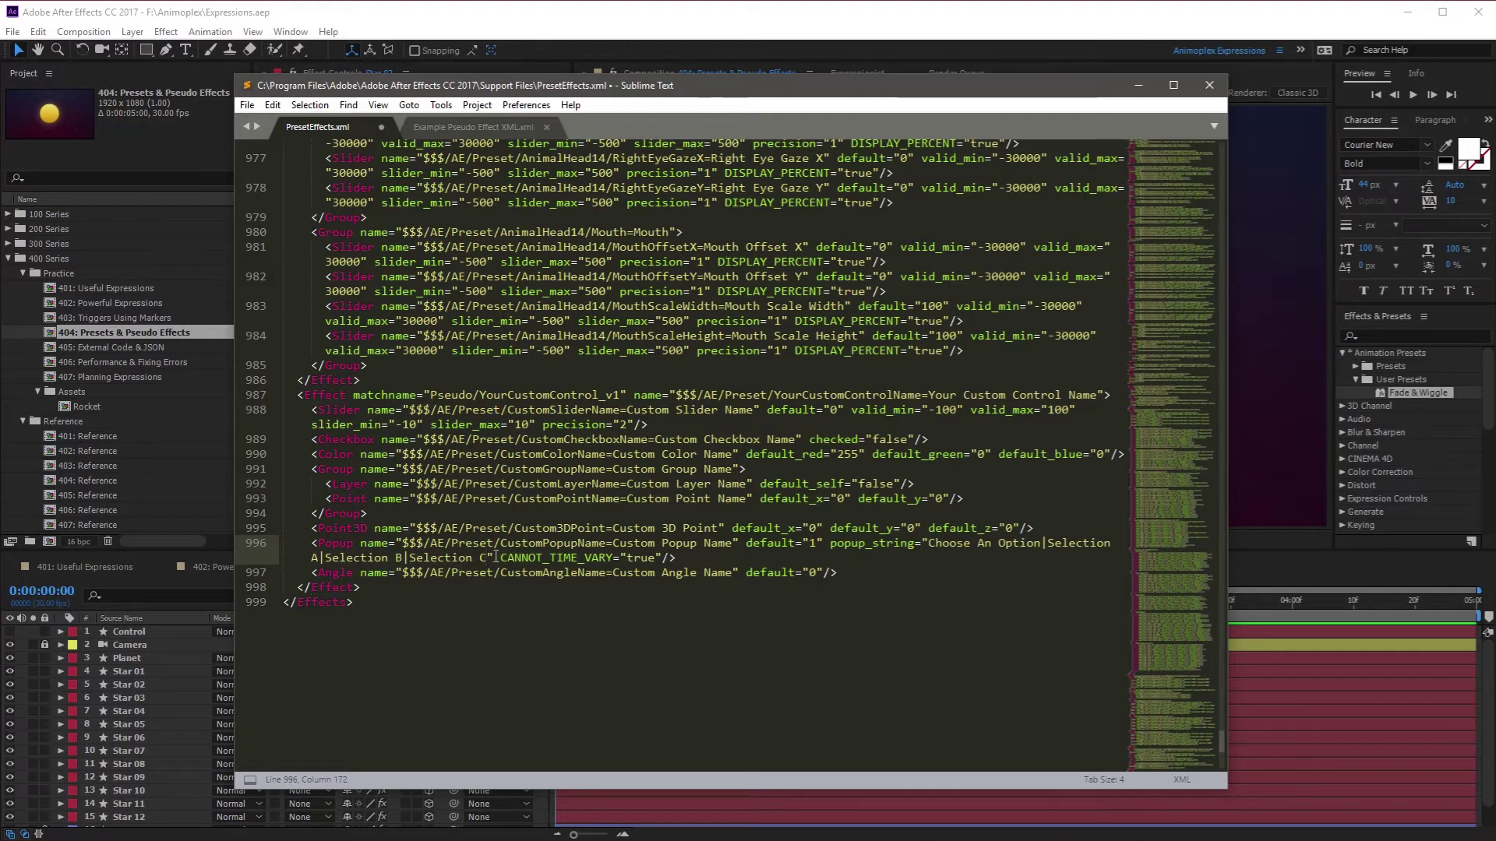
pyautogui.moveTo(491, 557); pyautogui.dragTo(831, 546)
pyautogui.moveTo(928, 543); pyautogui.dragTo(711, 543)
pyautogui.moveTo(1046, 543); pyautogui.dragTo(319, 558)
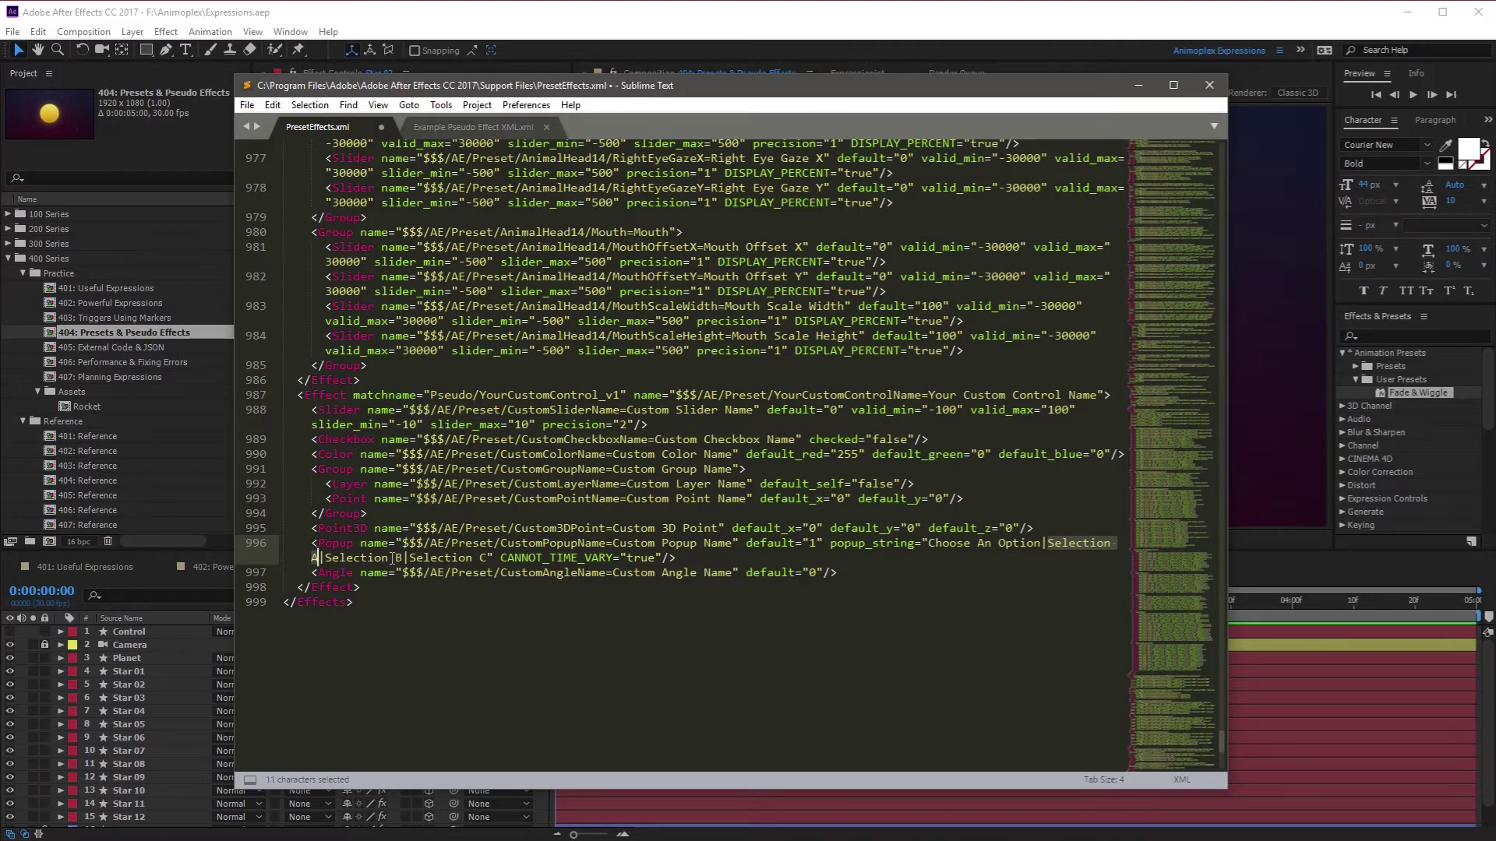
pyautogui.click(362, 588)
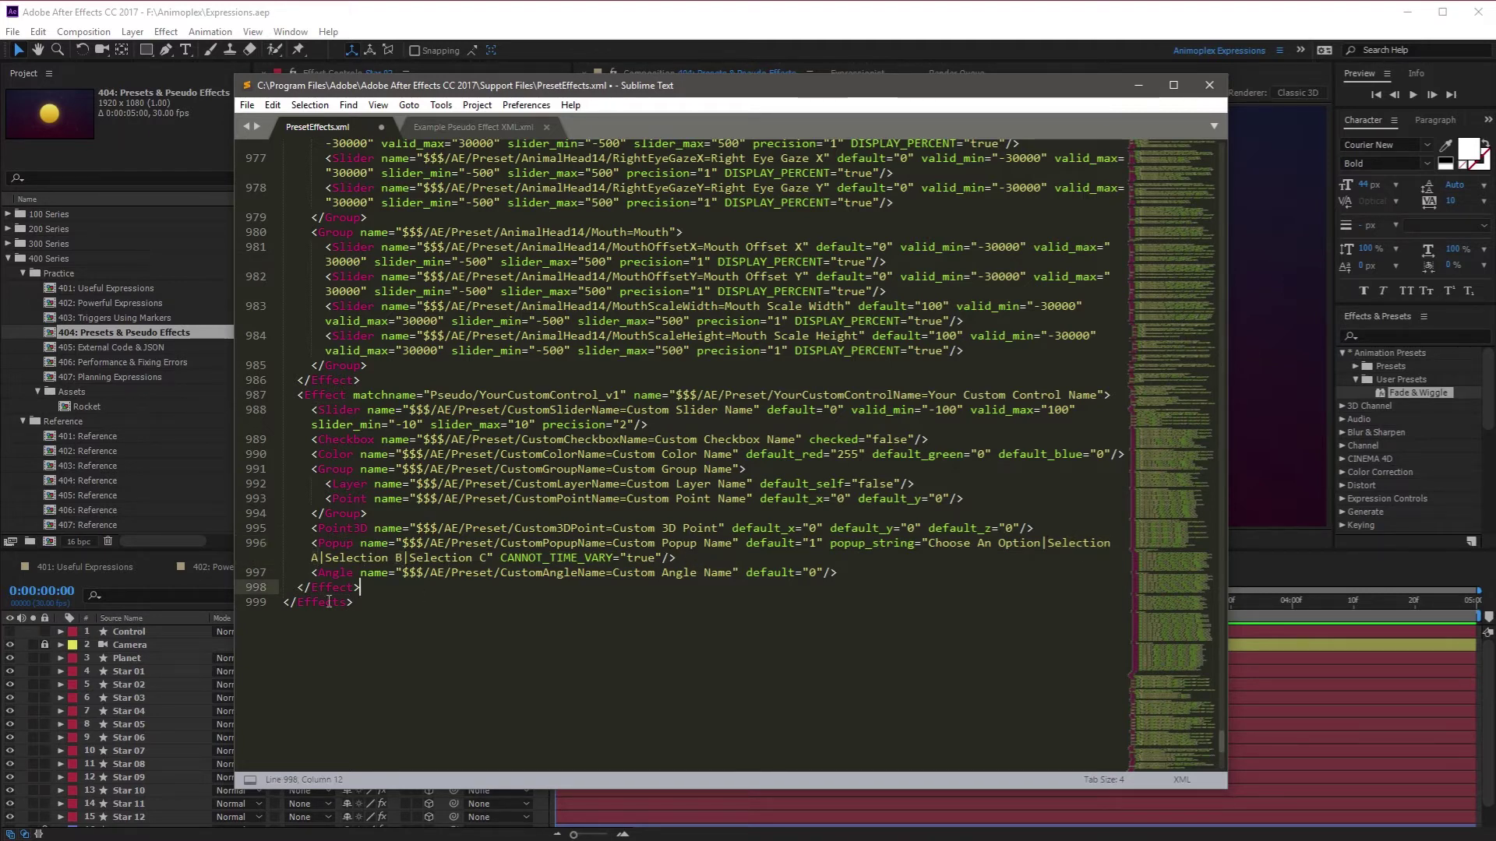
pyautogui.moveTo(376, 588); pyautogui.dragTo(241, 392)
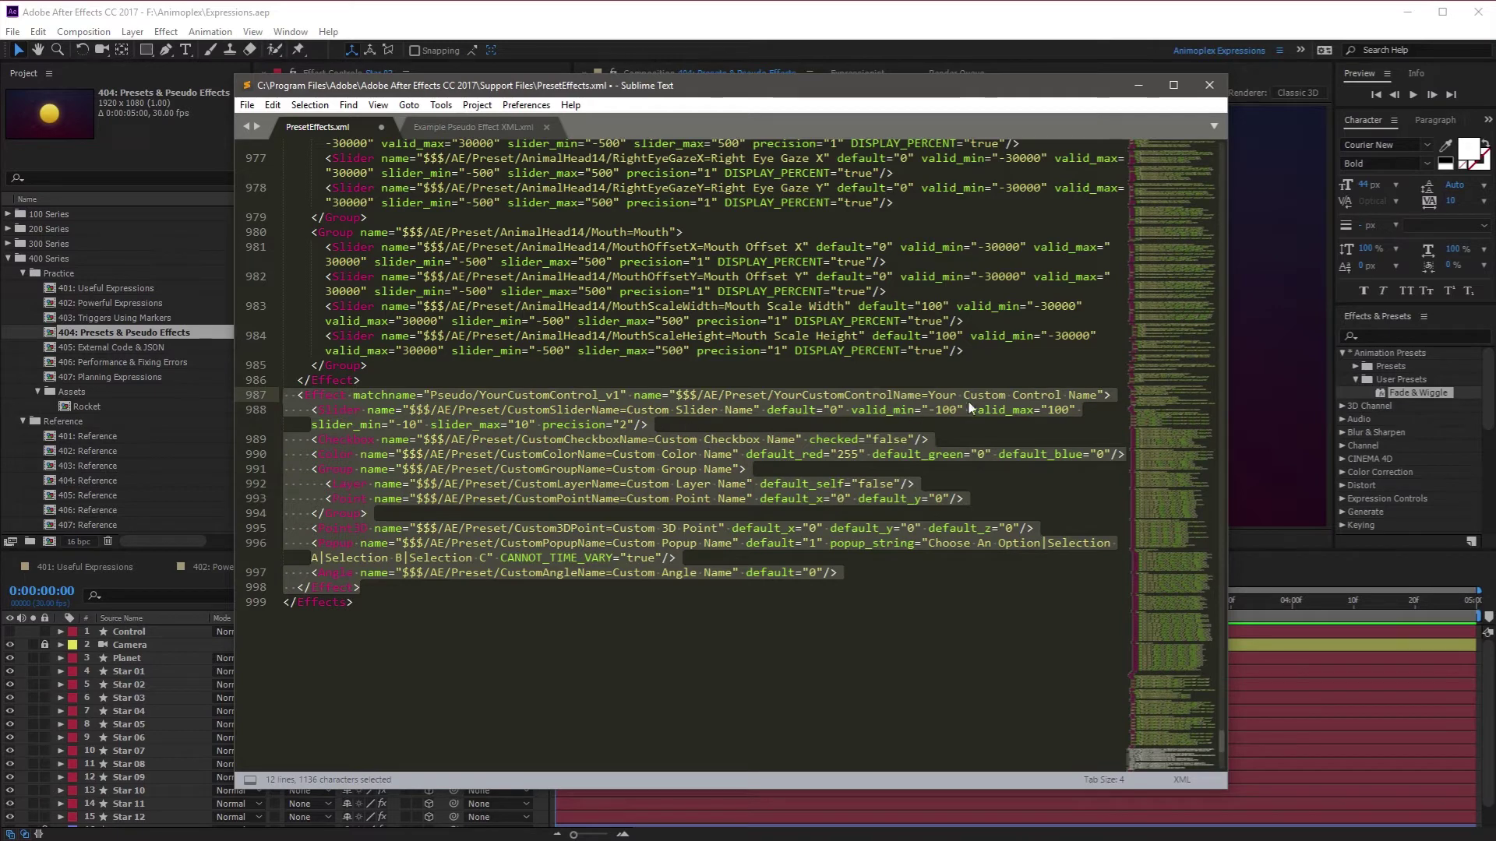
# Save the edited PresetEffects.xml with Ctrl+S and close its tab.
pyautogui.click(998, 422)
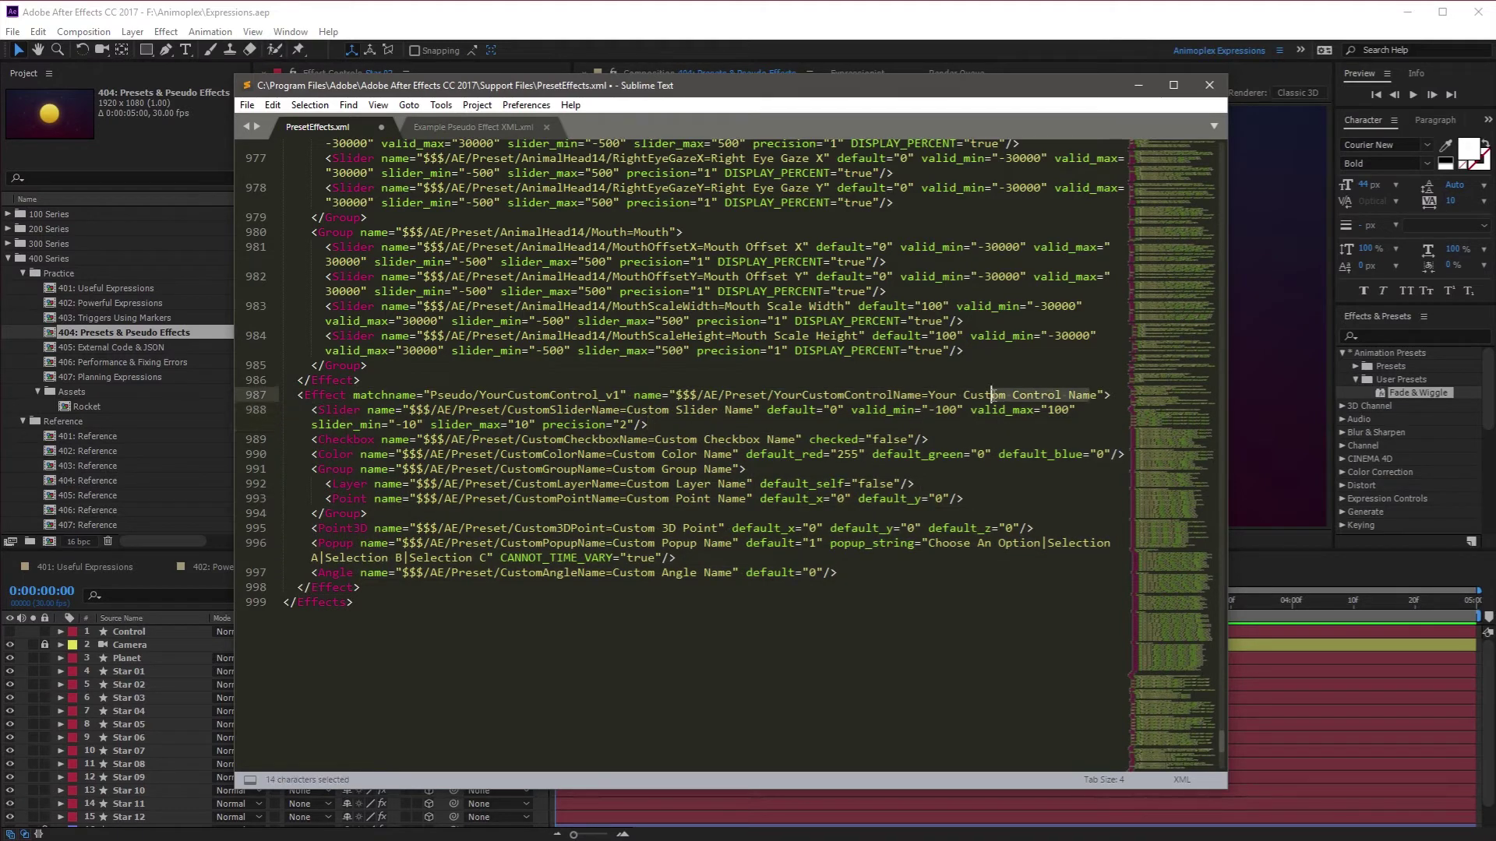
pyautogui.moveTo(991, 395); pyautogui.dragTo(929, 395)
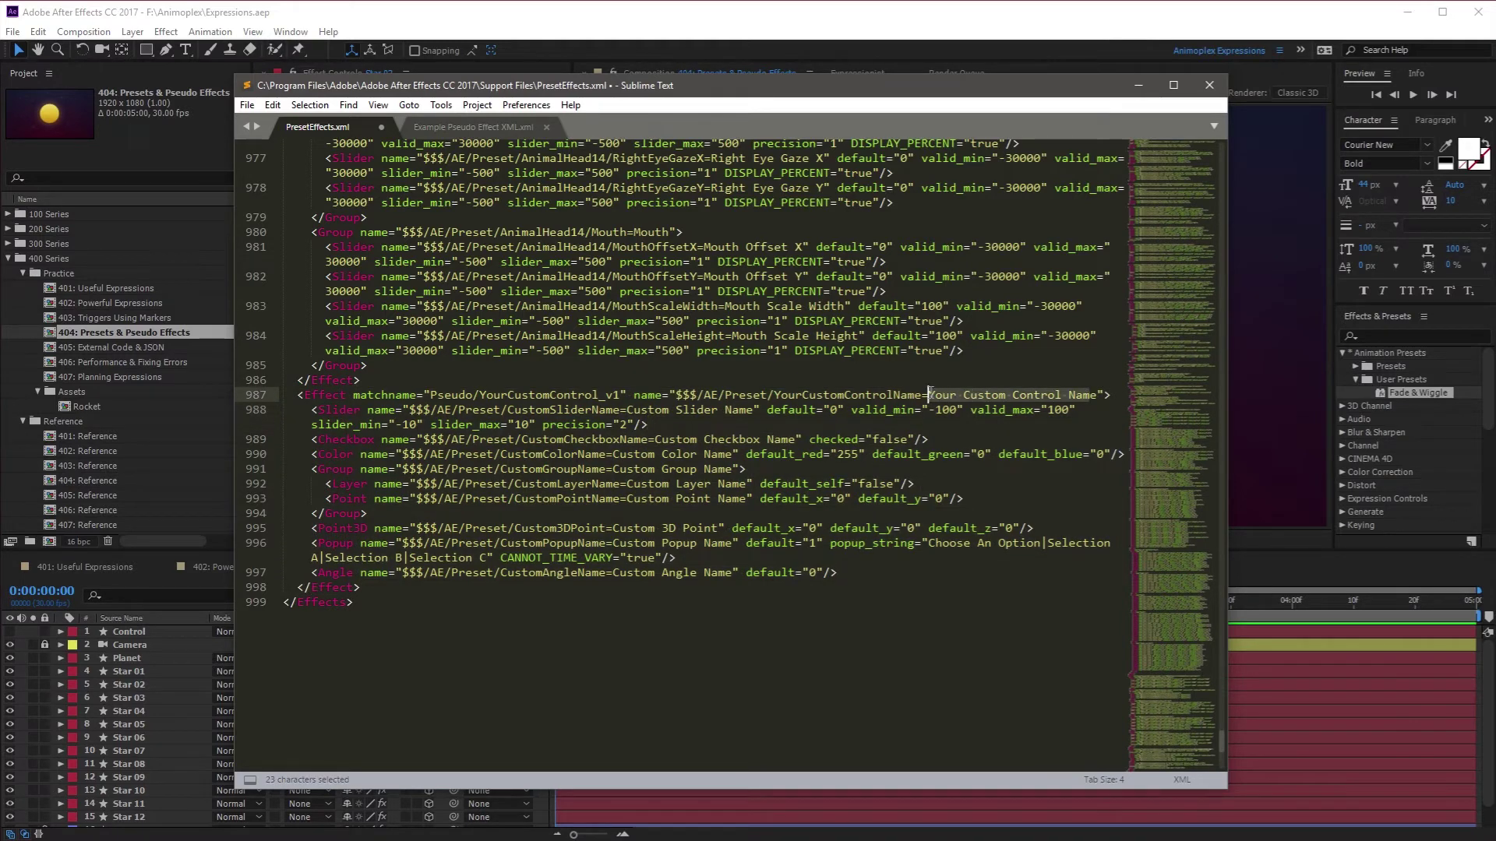
pyautogui.click(359, 588)
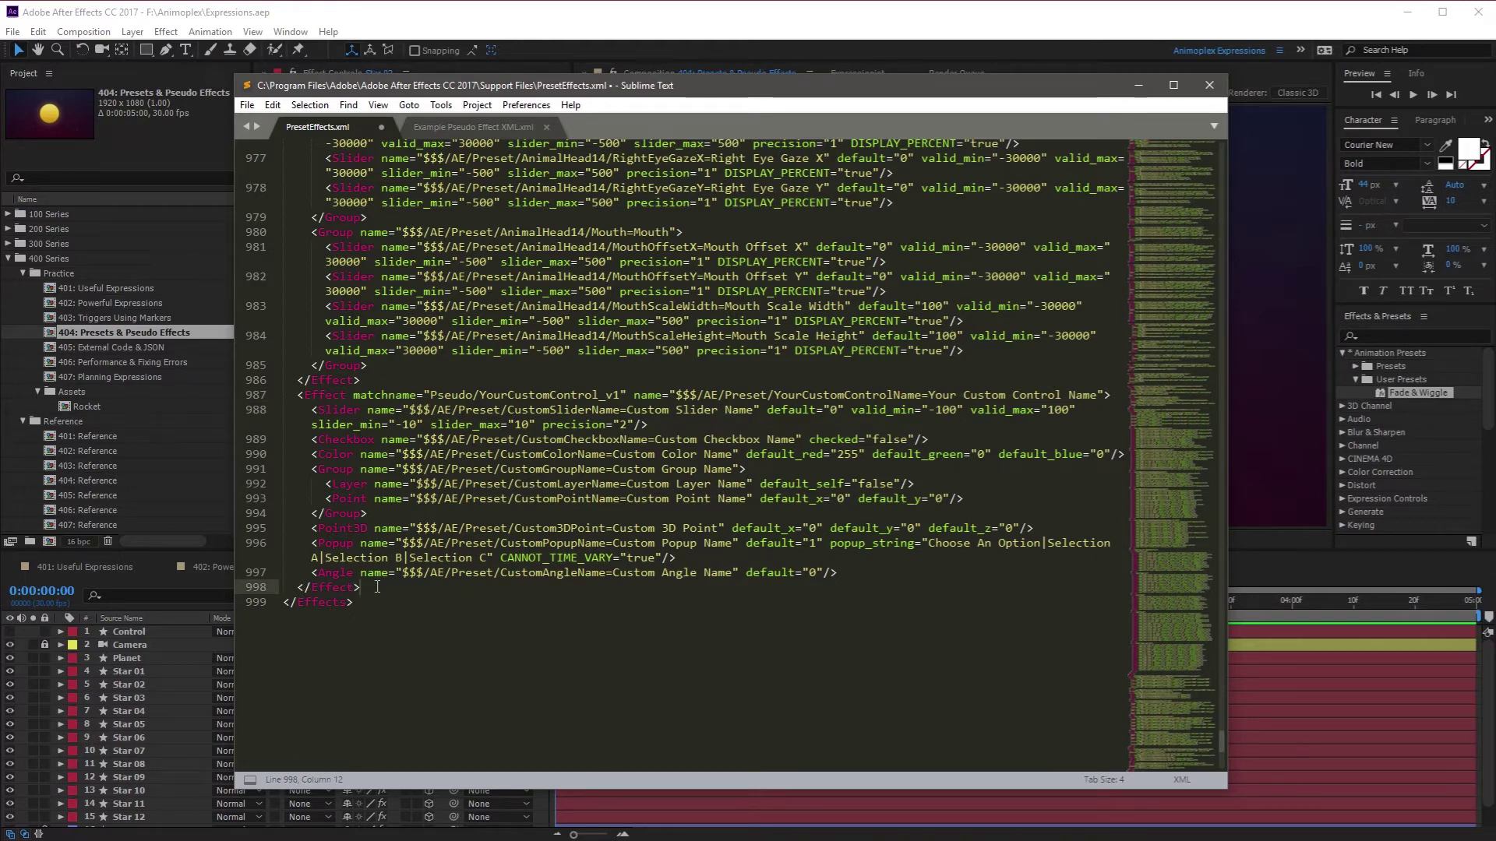
pyautogui.hotkey('ctrl', 's')
pyautogui.click(381, 127)
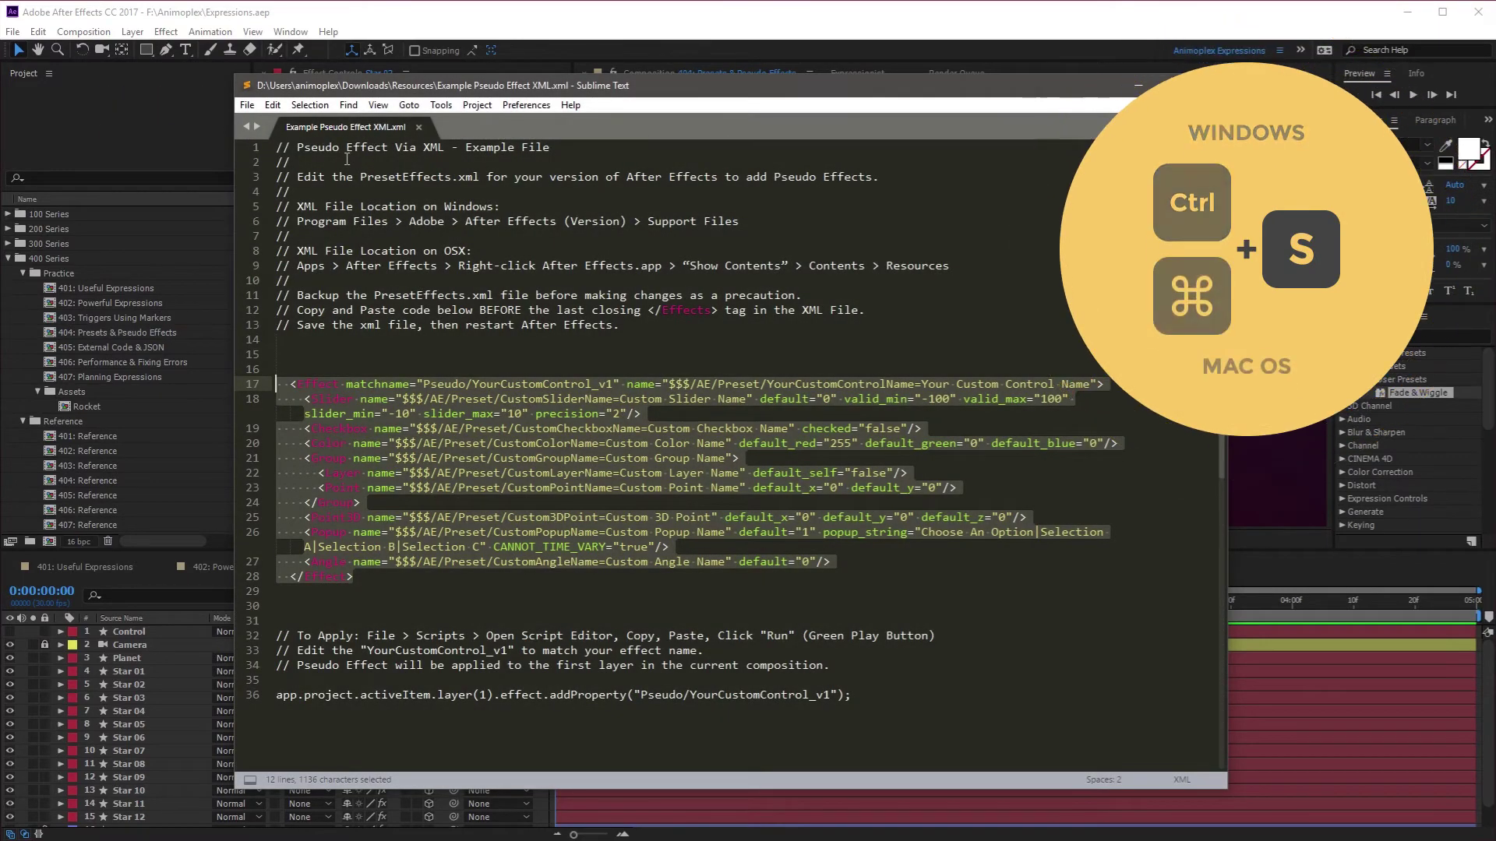
# Select the whole addProperty line 36 in the example pseudo effect file.
pyautogui.click(480, 311)
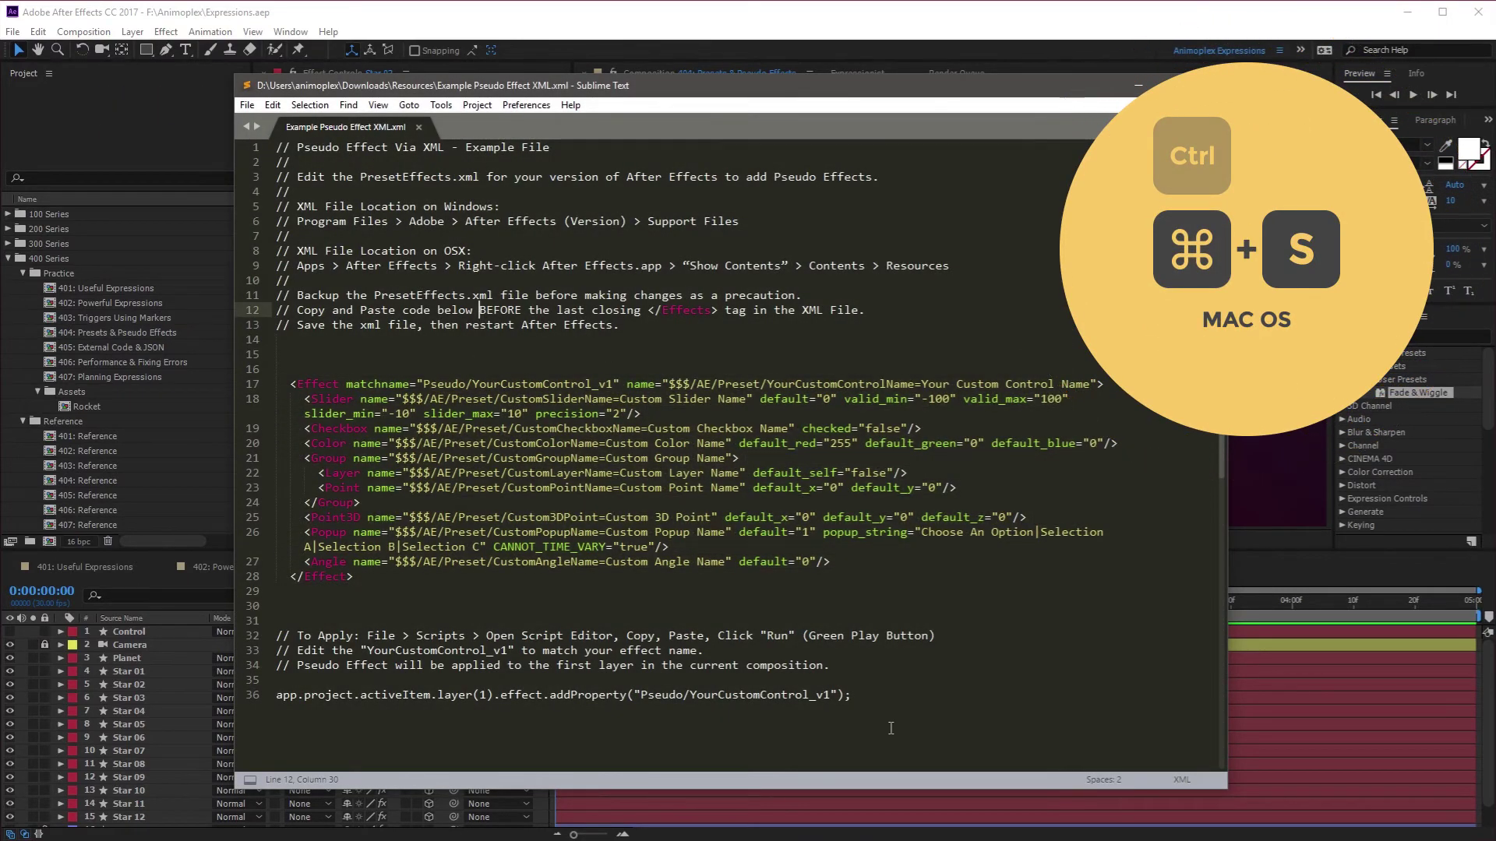
pyautogui.moveTo(851, 695); pyautogui.dragTo(638, 695)
pyautogui.click(853, 695)
pyautogui.keyDown('shift'); pyautogui.click(253, 697); pyautogui.keyUp('shift')
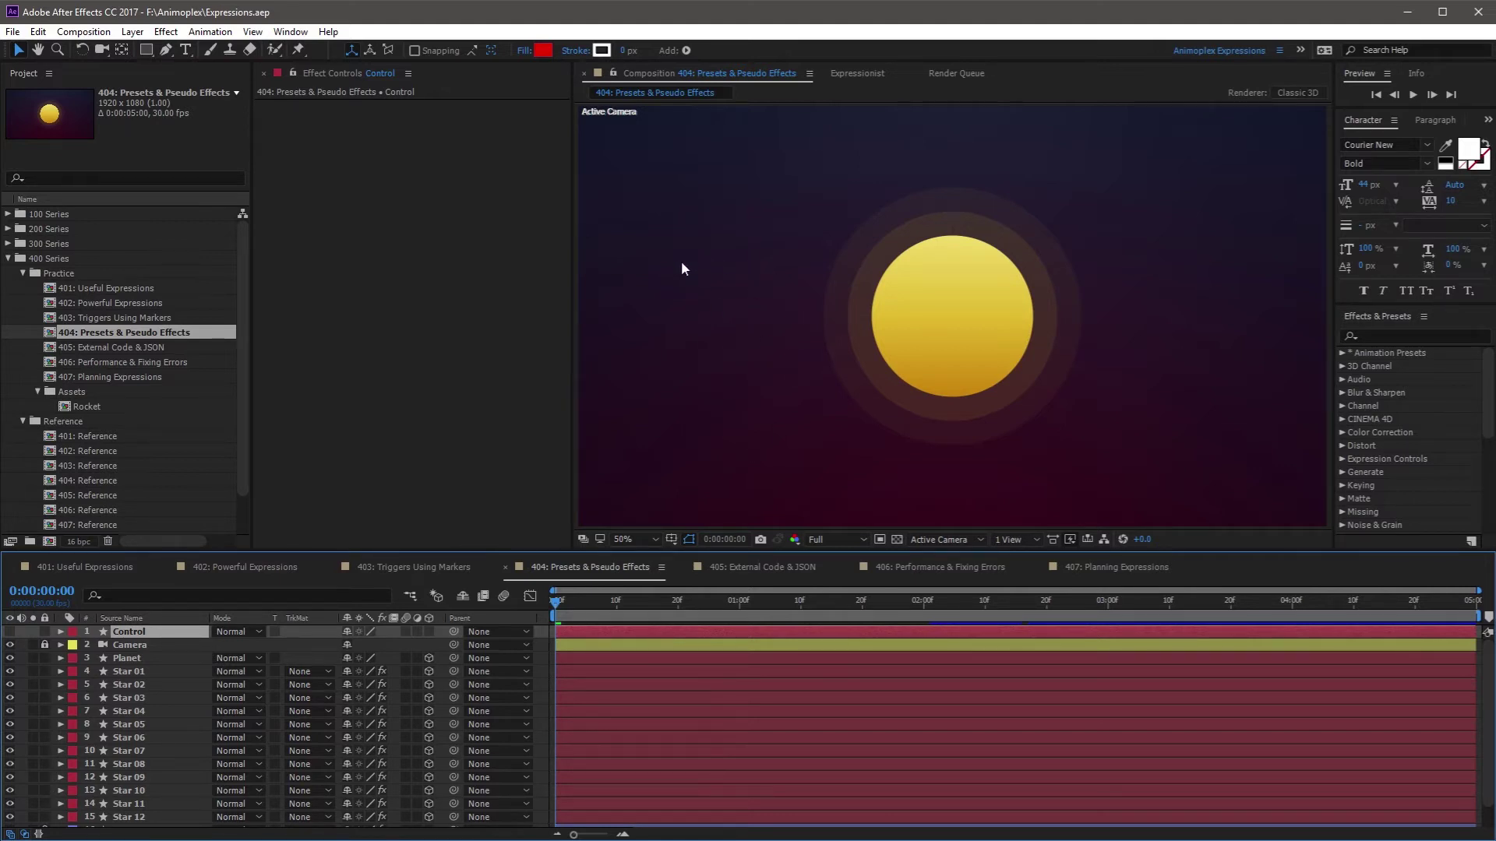
# Launch ExtendScript Toolkit via File > Scripts > Open Script Editor.
pyautogui.click(14, 32)
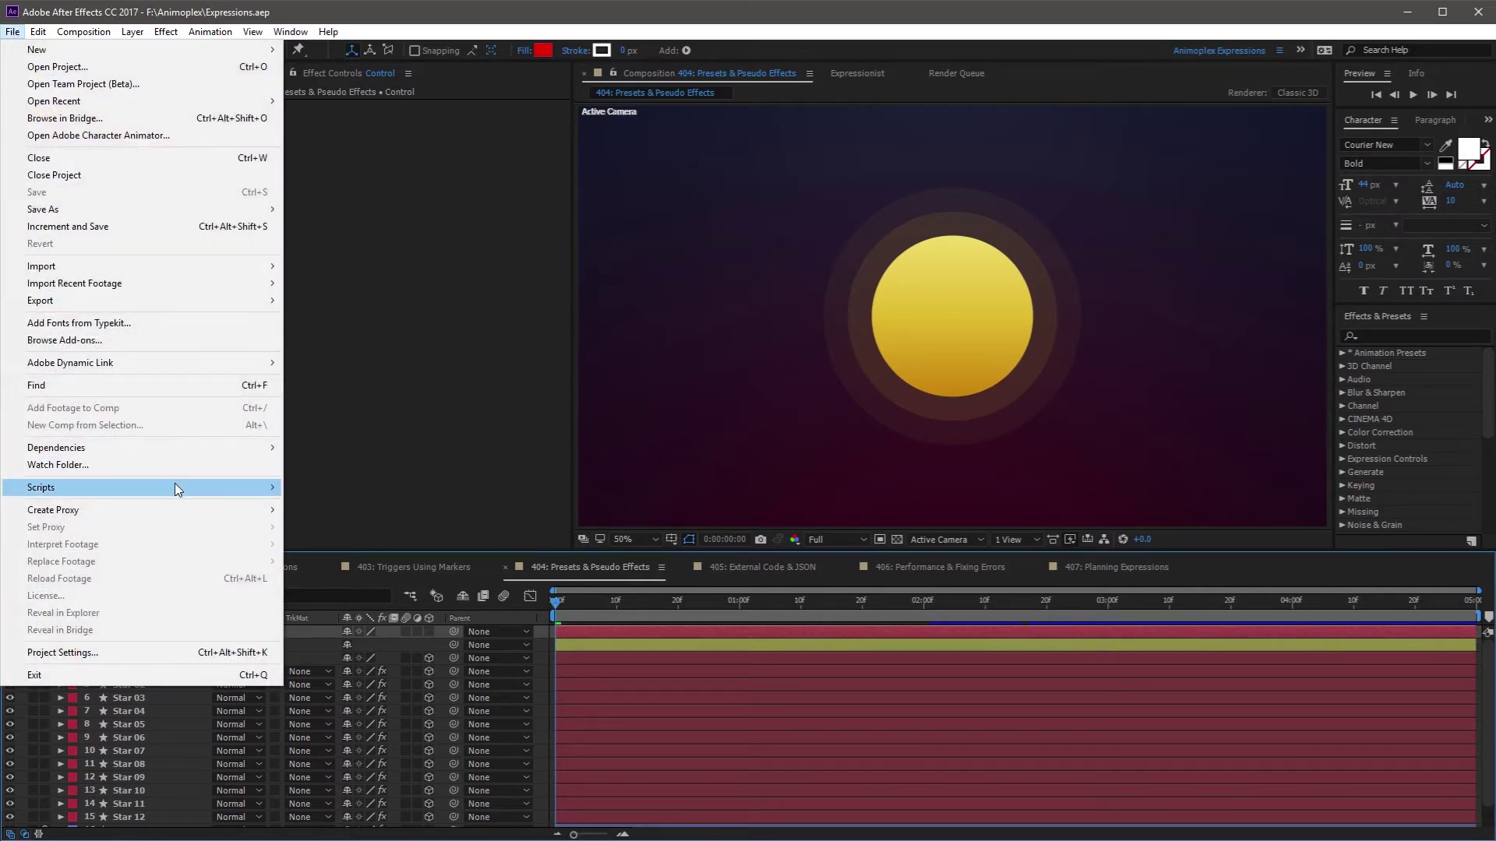
pyautogui.moveTo(175, 487)
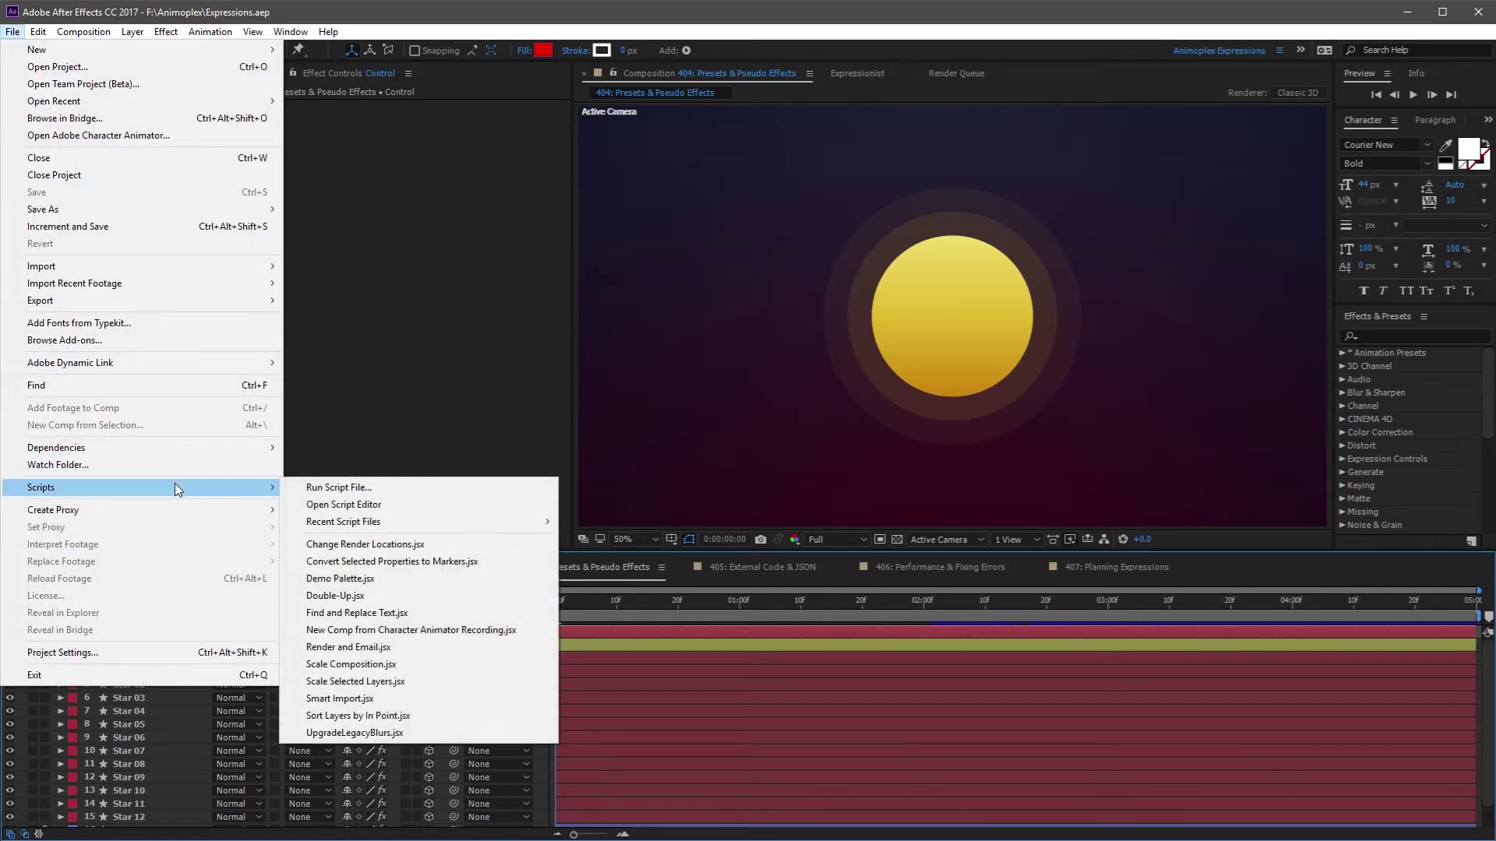
pyautogui.click(322, 507)
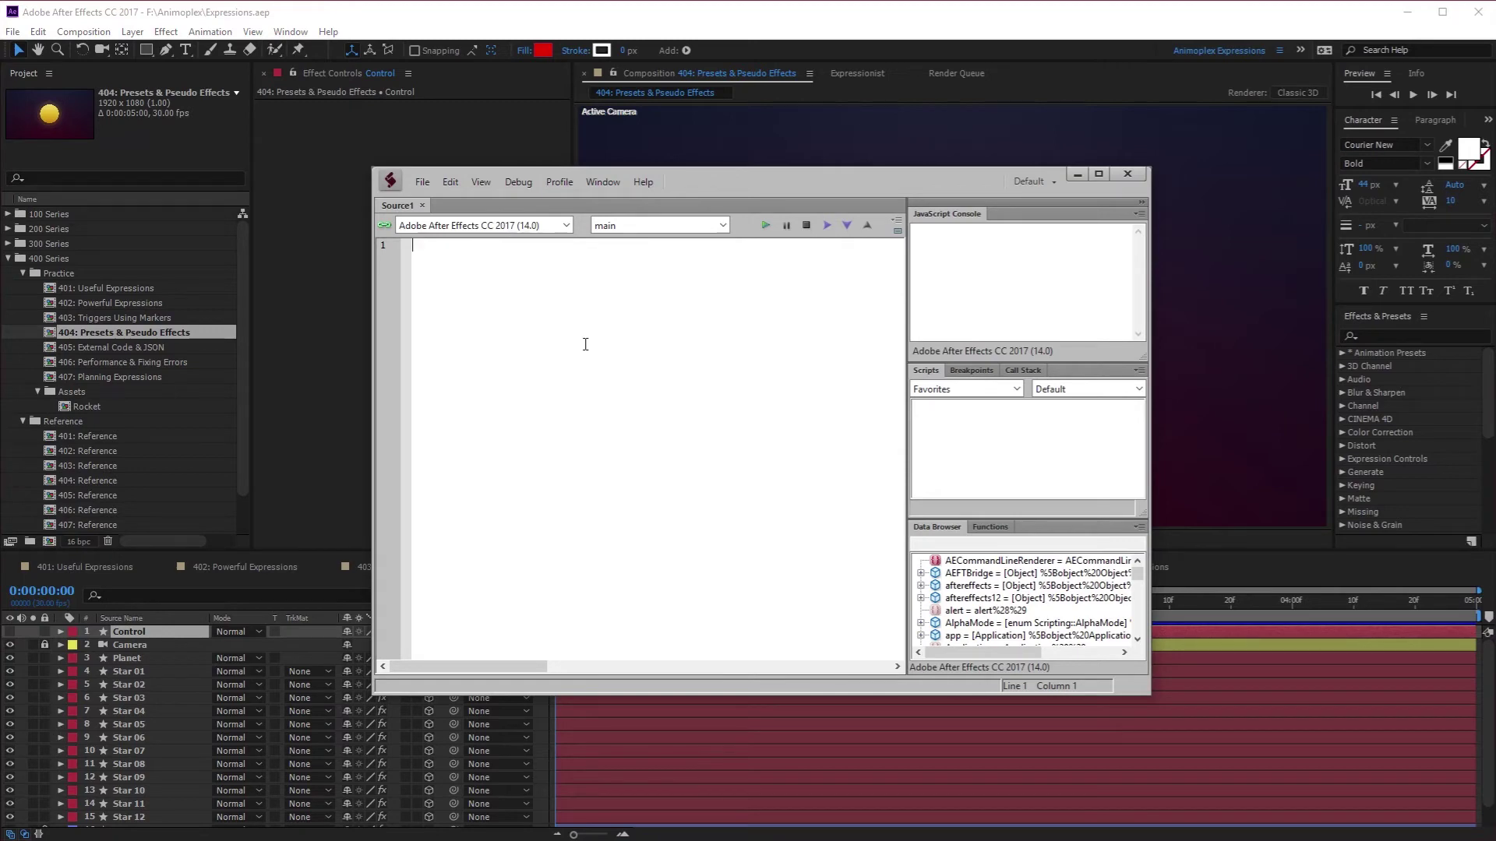
# Copy the addProperty line 36 from Sublime Text and paste it into Source1.
pyautogui.hotkey('alt', 'Tab')
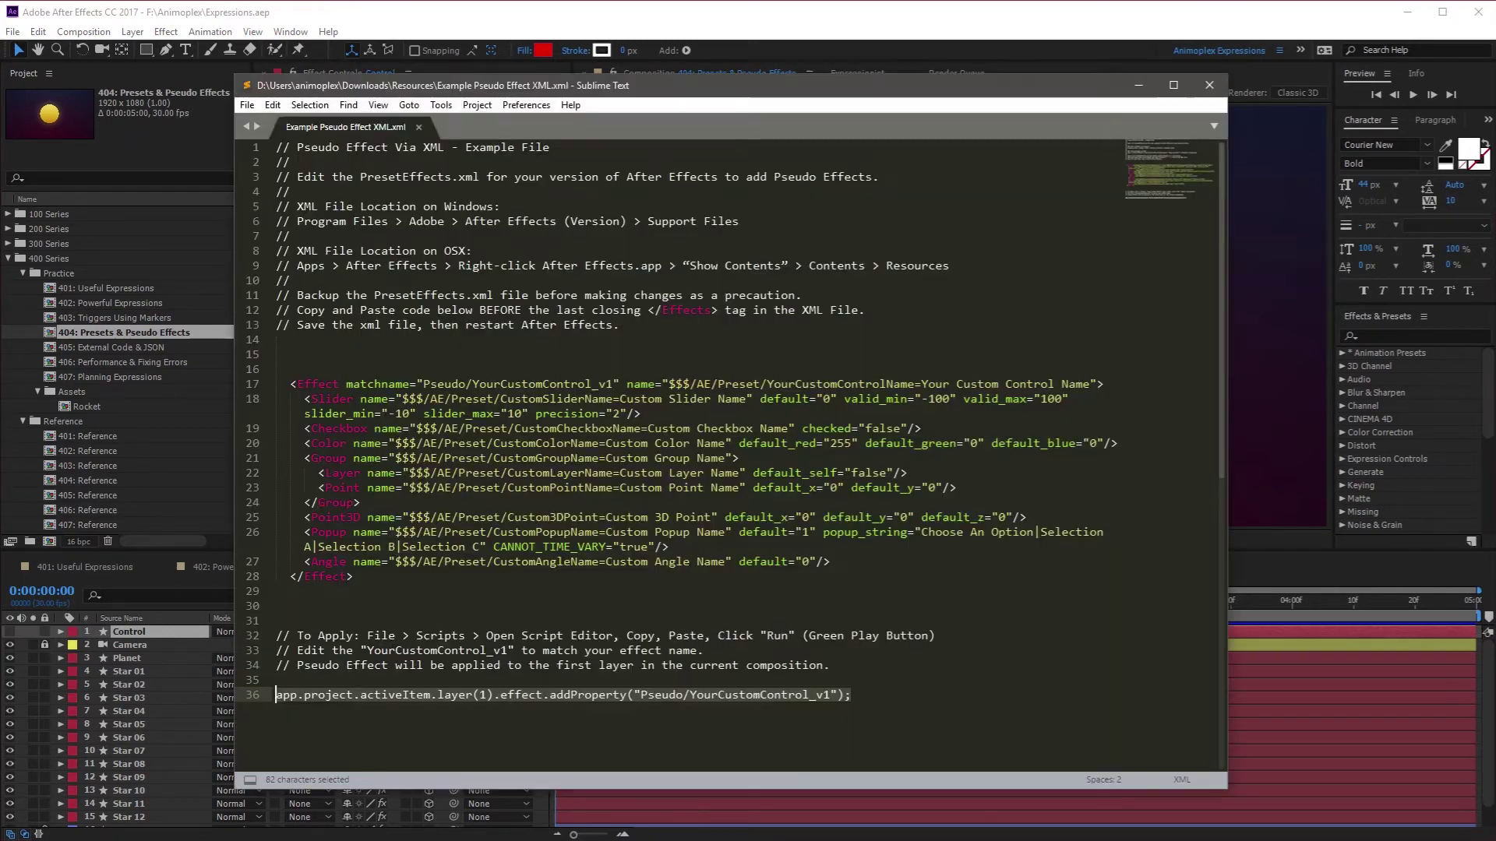
pyautogui.moveTo(851, 694); pyautogui.dragTo(432, 701)
pyautogui.tripleClick(272, 699)
pyautogui.hotkey('ctrl', 'c')
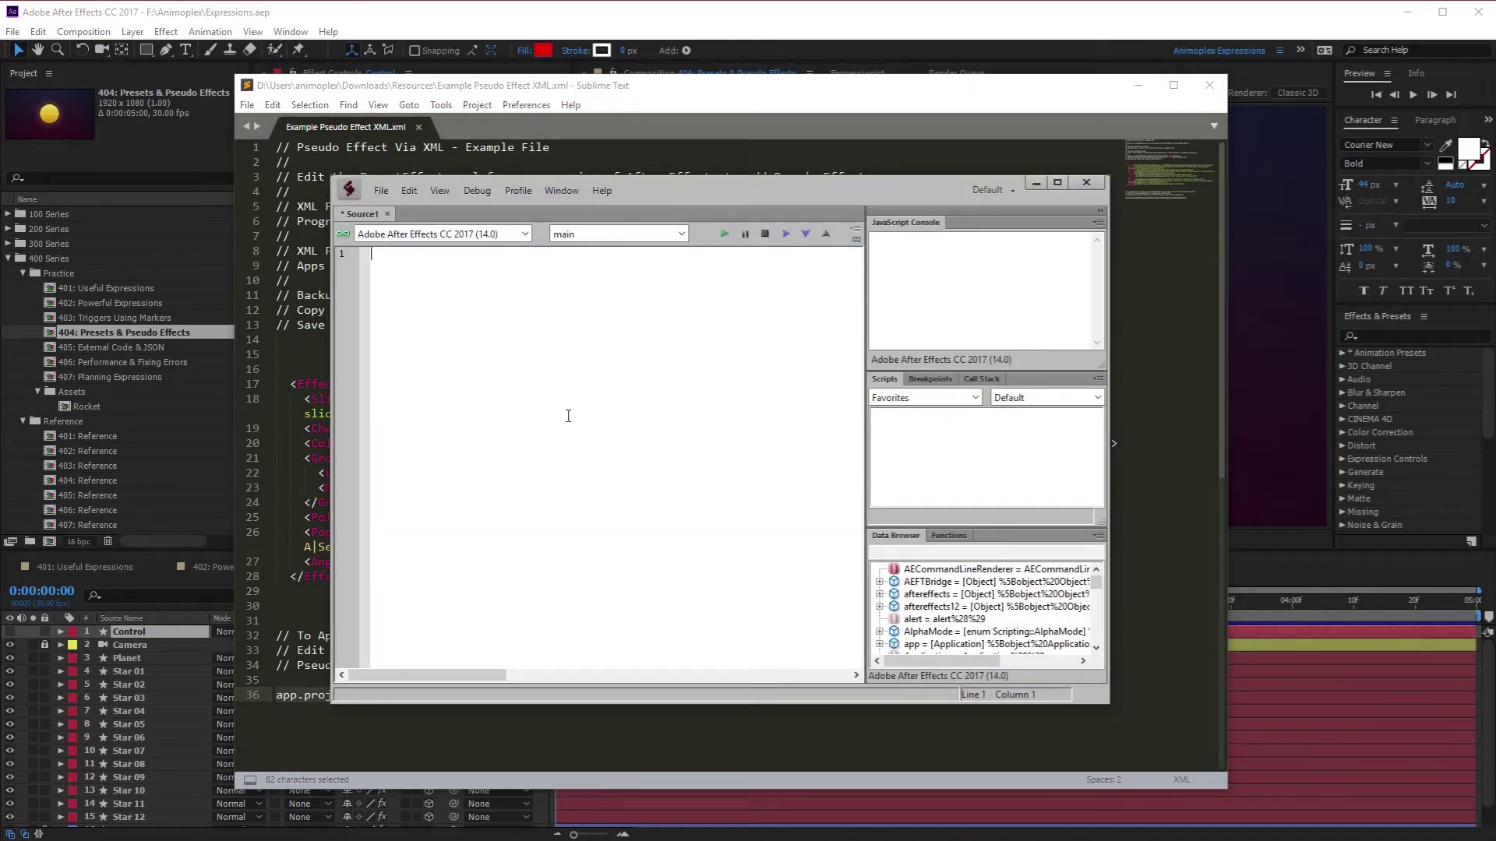
pyautogui.hotkey('ctrl', 'v')
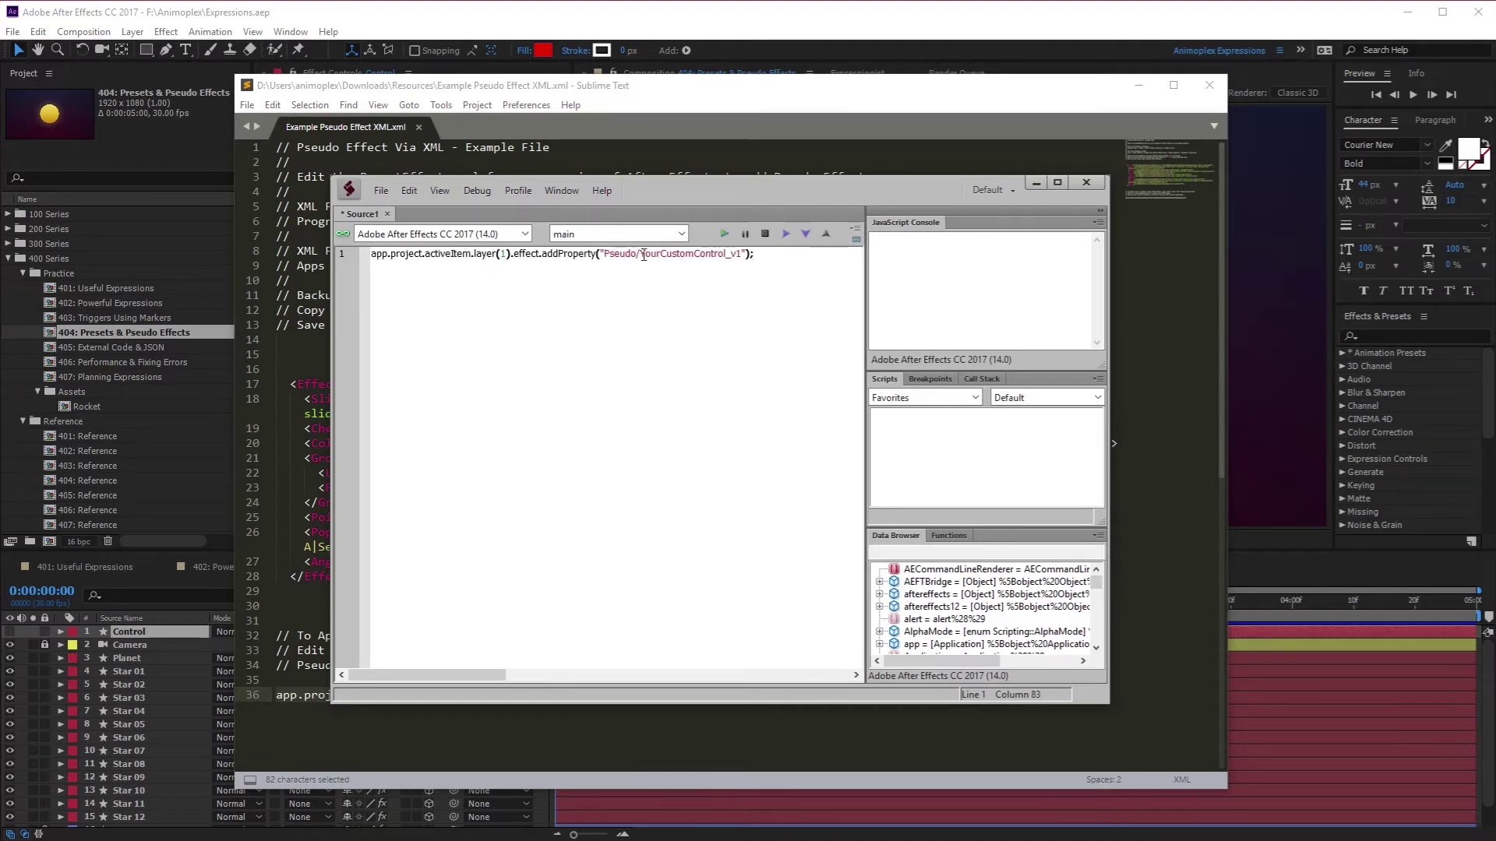
# Check the YourCustomControl_v1 match name in the script, then run it against After Effects.
pyautogui.moveTo(640, 254); pyautogui.dragTo(742, 257)
pyautogui.moveTo(684, 199); pyautogui.dragTo(1008, 183)
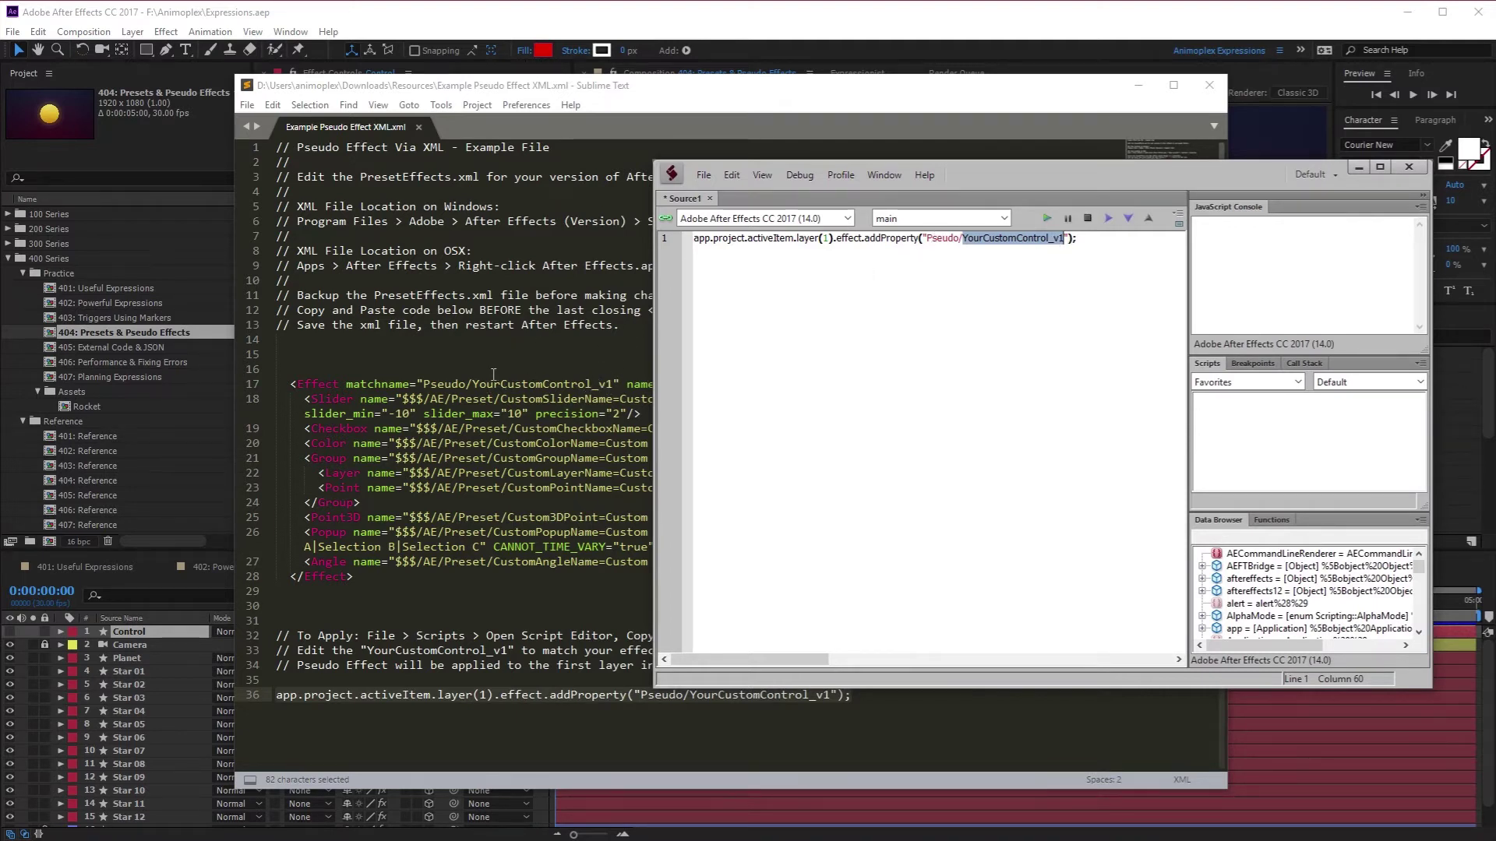
pyautogui.moveTo(988, 174); pyautogui.dragTo(698, 168)
pyautogui.click(796, 236)
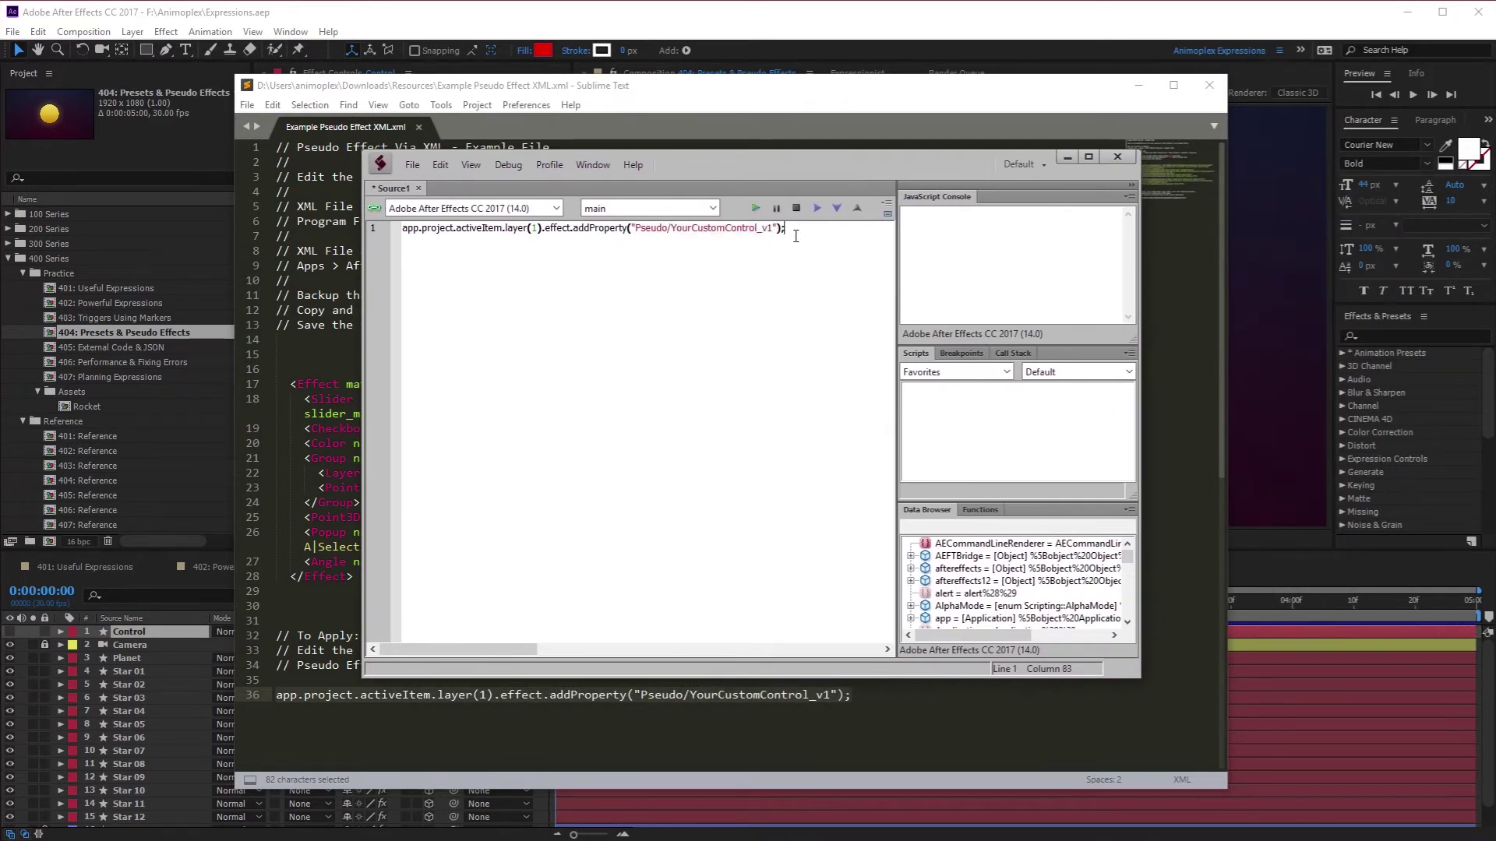
pyautogui.click(755, 208)
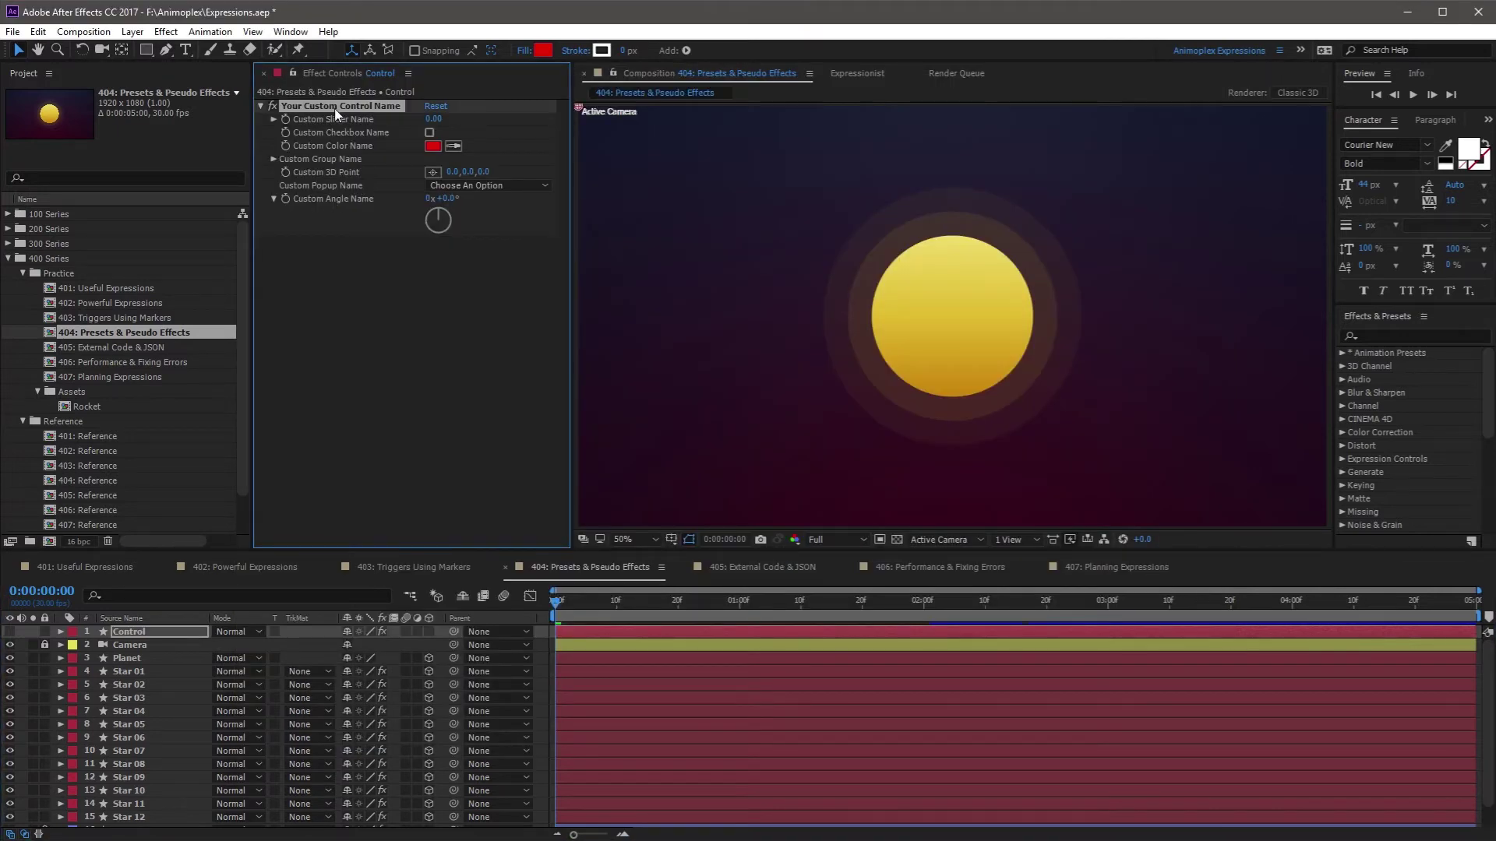
# Twirl open Custom Group Name and inspect the Custom Popup Name choices, keeping Choose An Option.
pyautogui.click(273, 158)
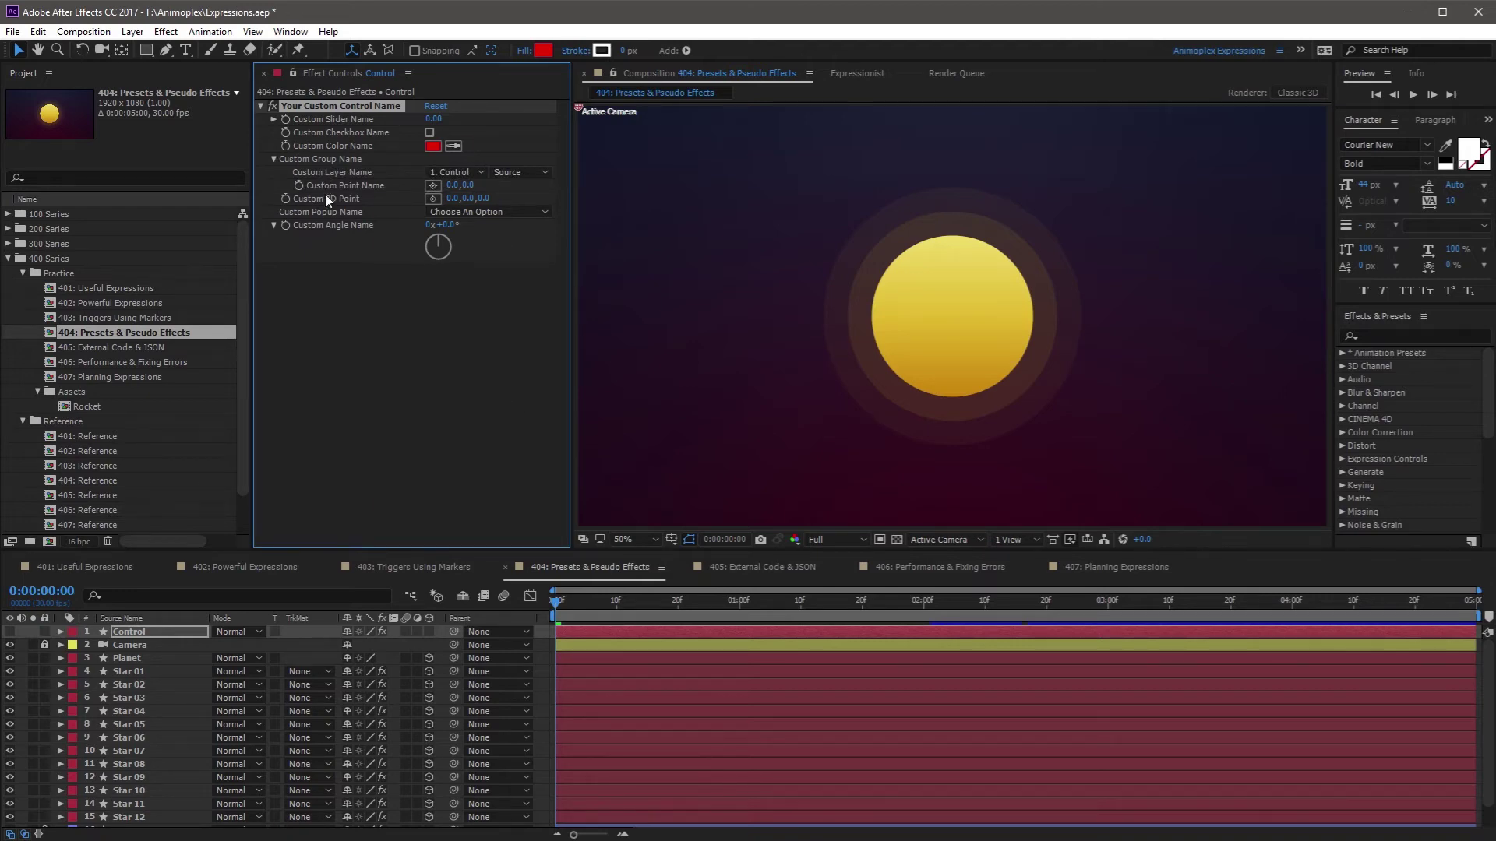
pyautogui.hotkey('alt', 'Tab')
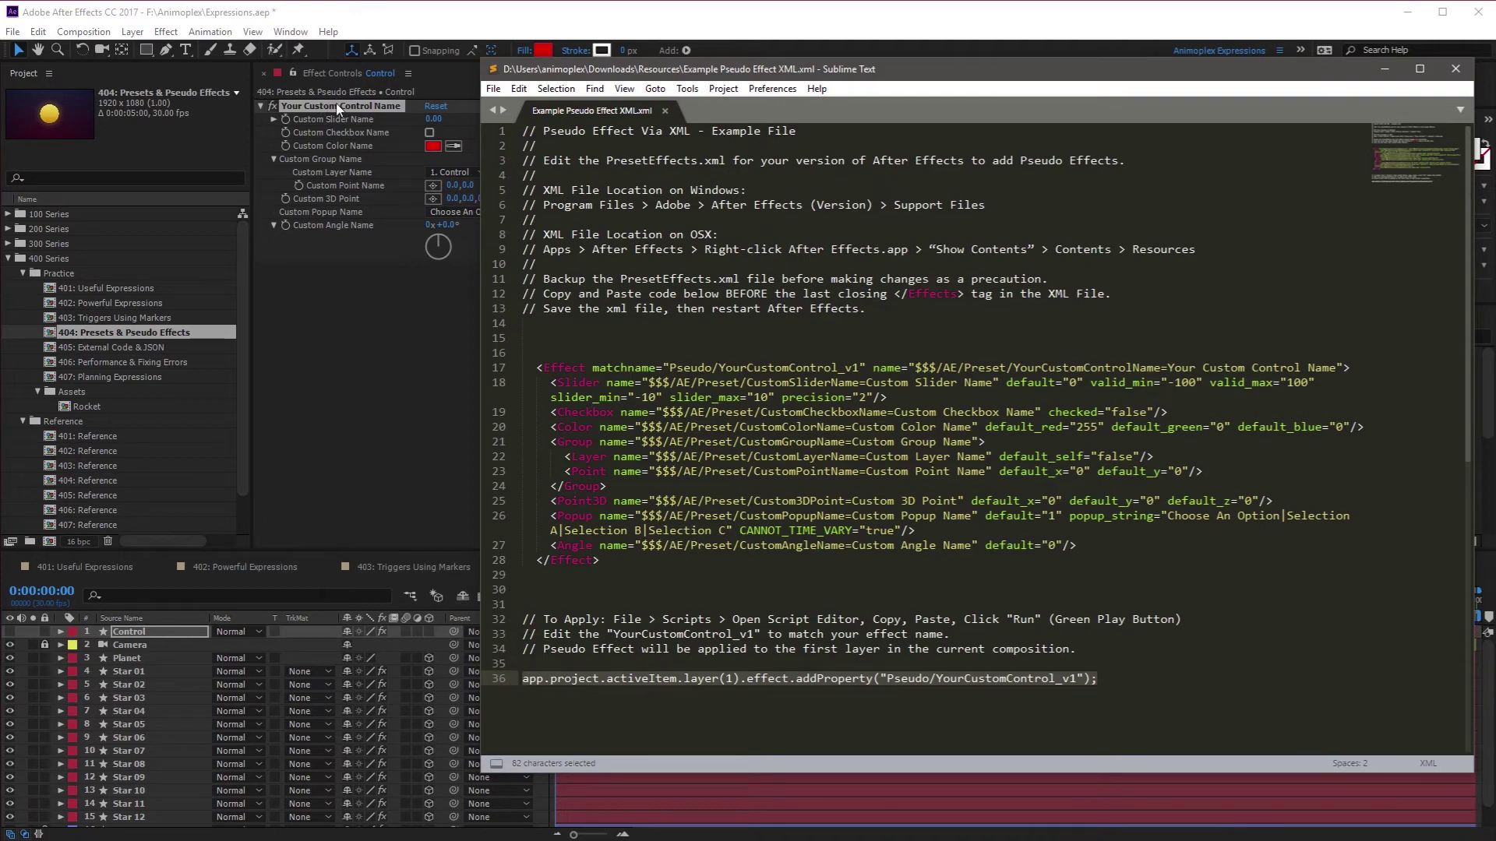
pyautogui.click(397, 106)
pyautogui.click(497, 212)
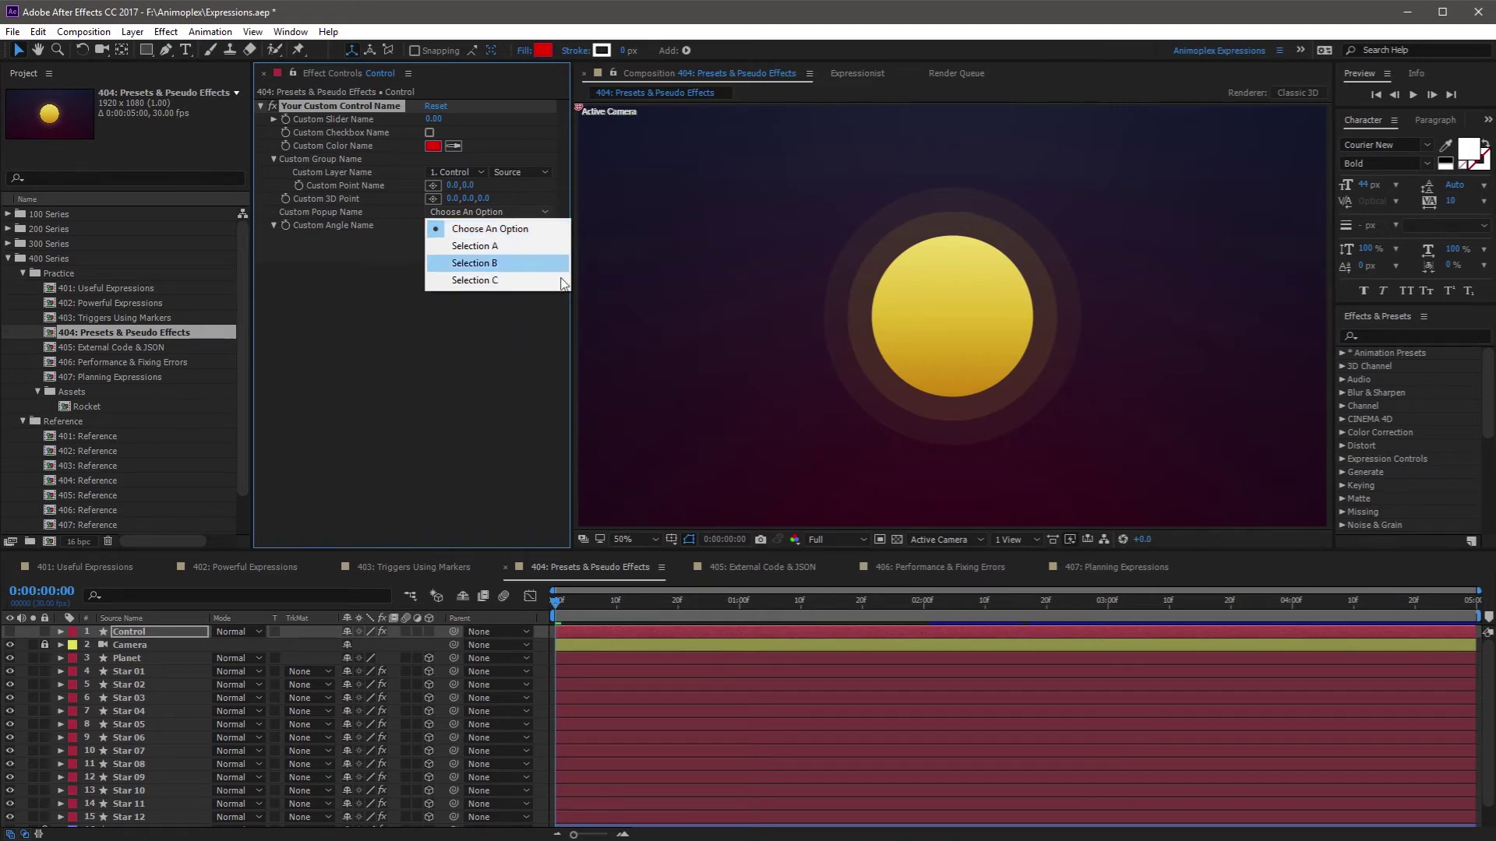
pyautogui.click(511, 346)
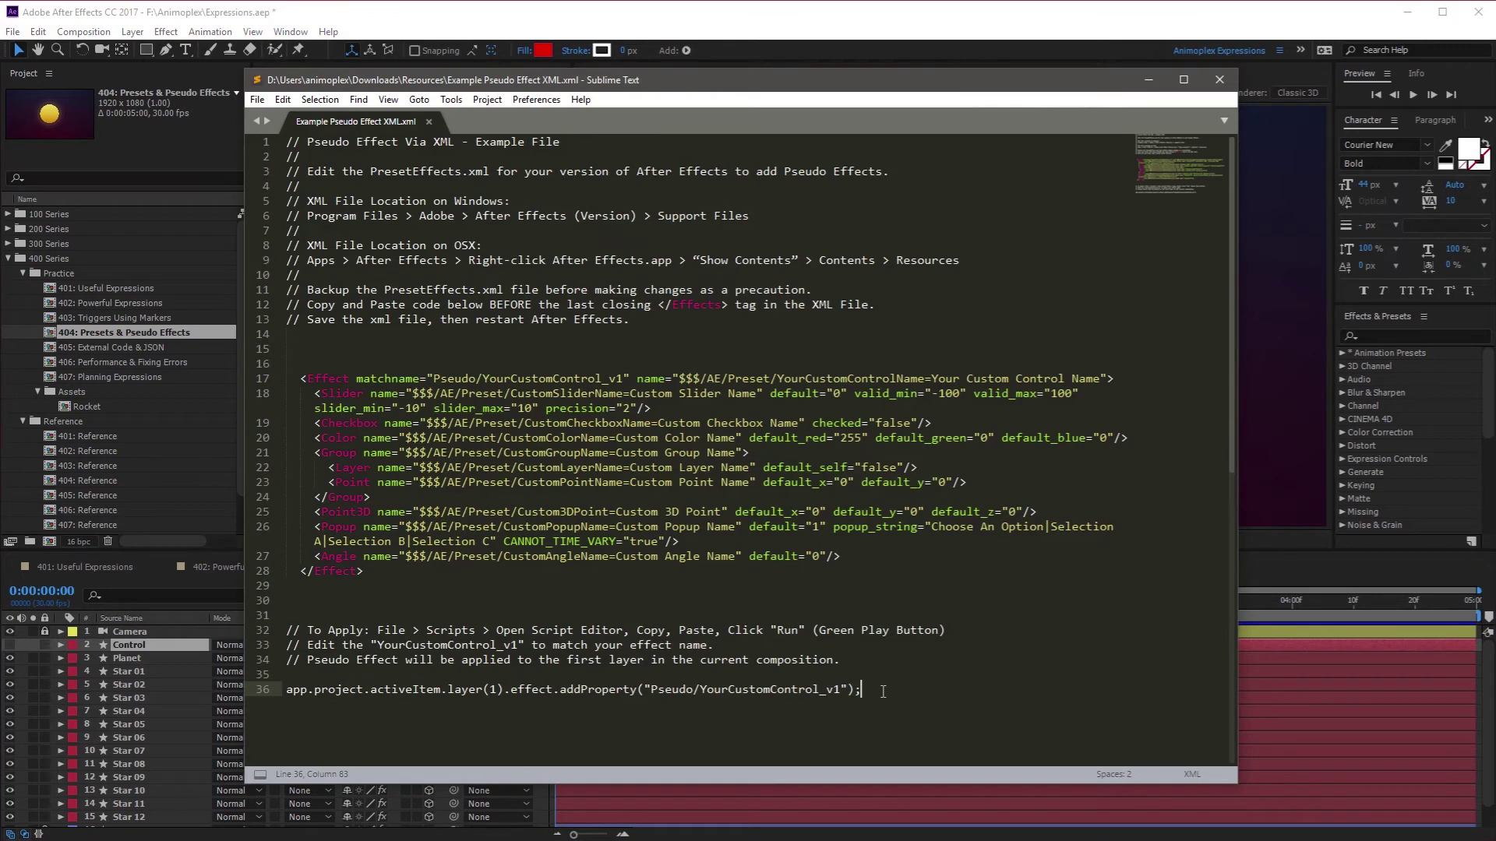
# Move the Control layer to the top of the stack to match the layer index in line 36.
pyautogui.moveTo(883, 690); pyautogui.dragTo(281, 694)
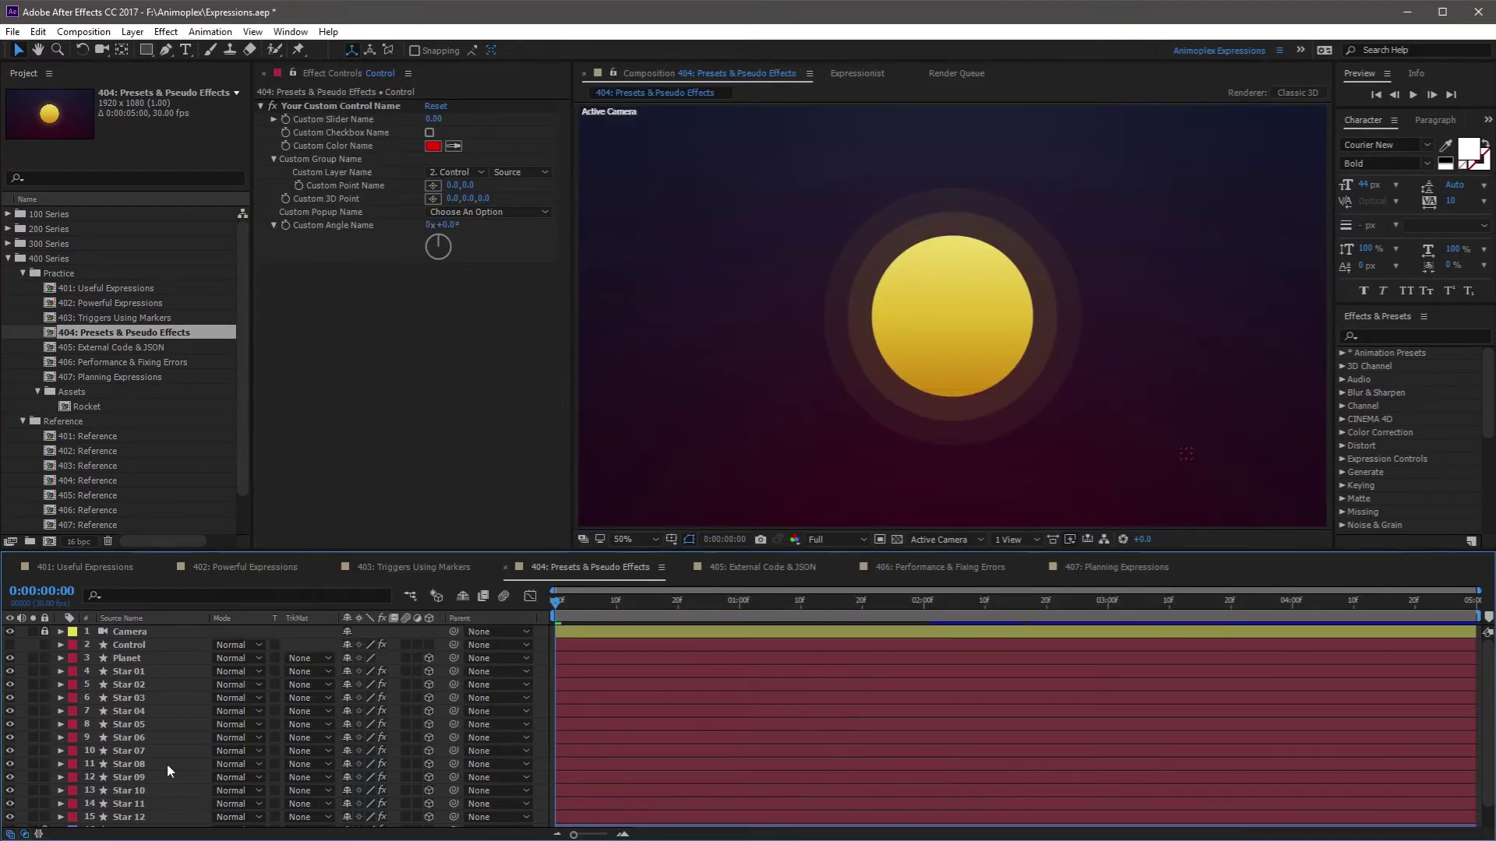
pyautogui.click(185, 661)
pyautogui.click(181, 743)
pyautogui.moveTo(134, 647); pyautogui.dragTo(143, 626)
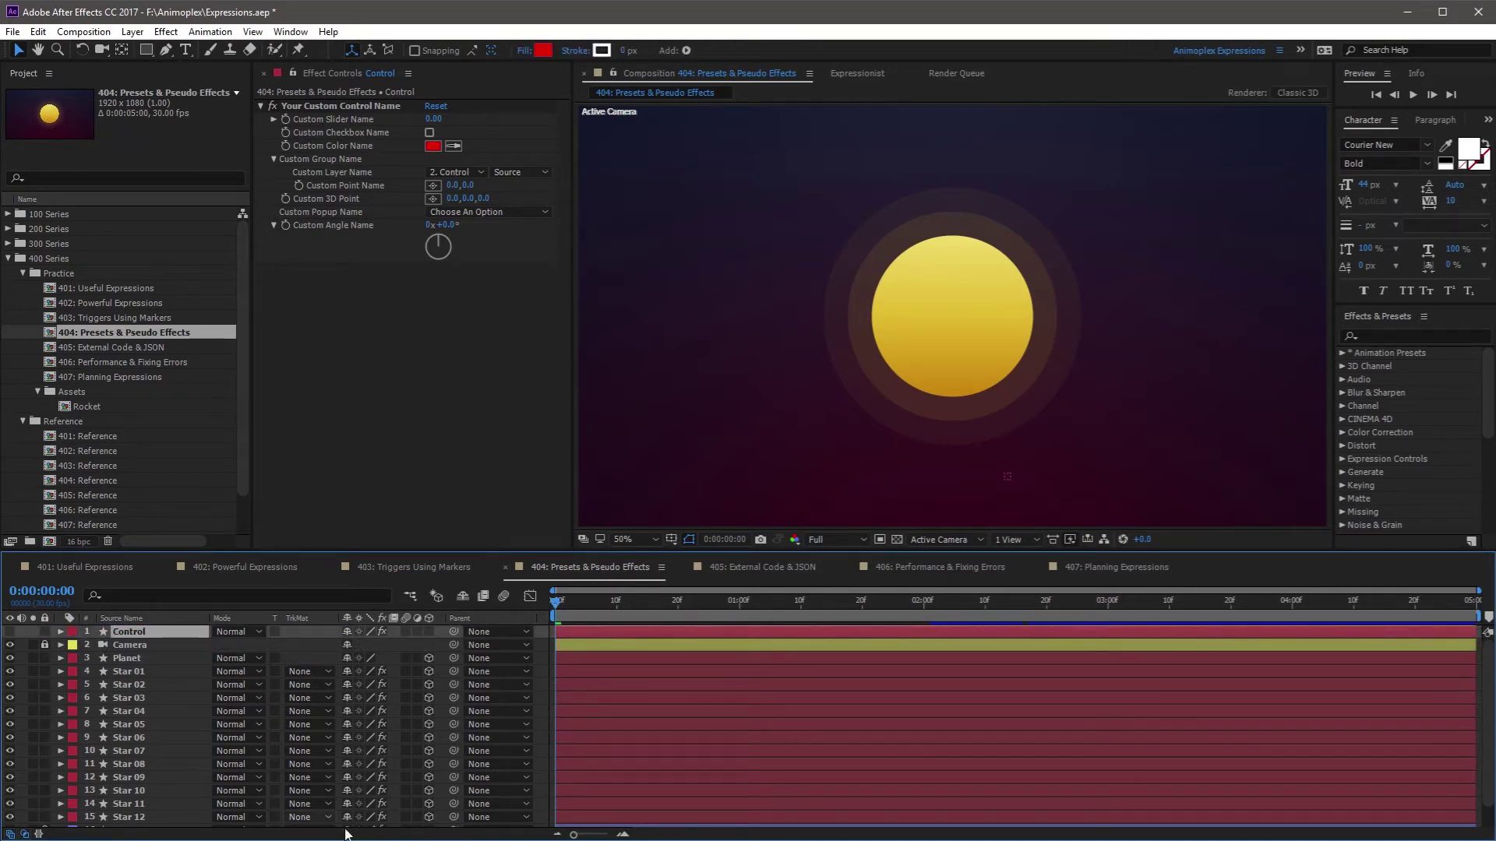
pyautogui.hotkey('alt', 'Tab')
pyautogui.click(478, 752)
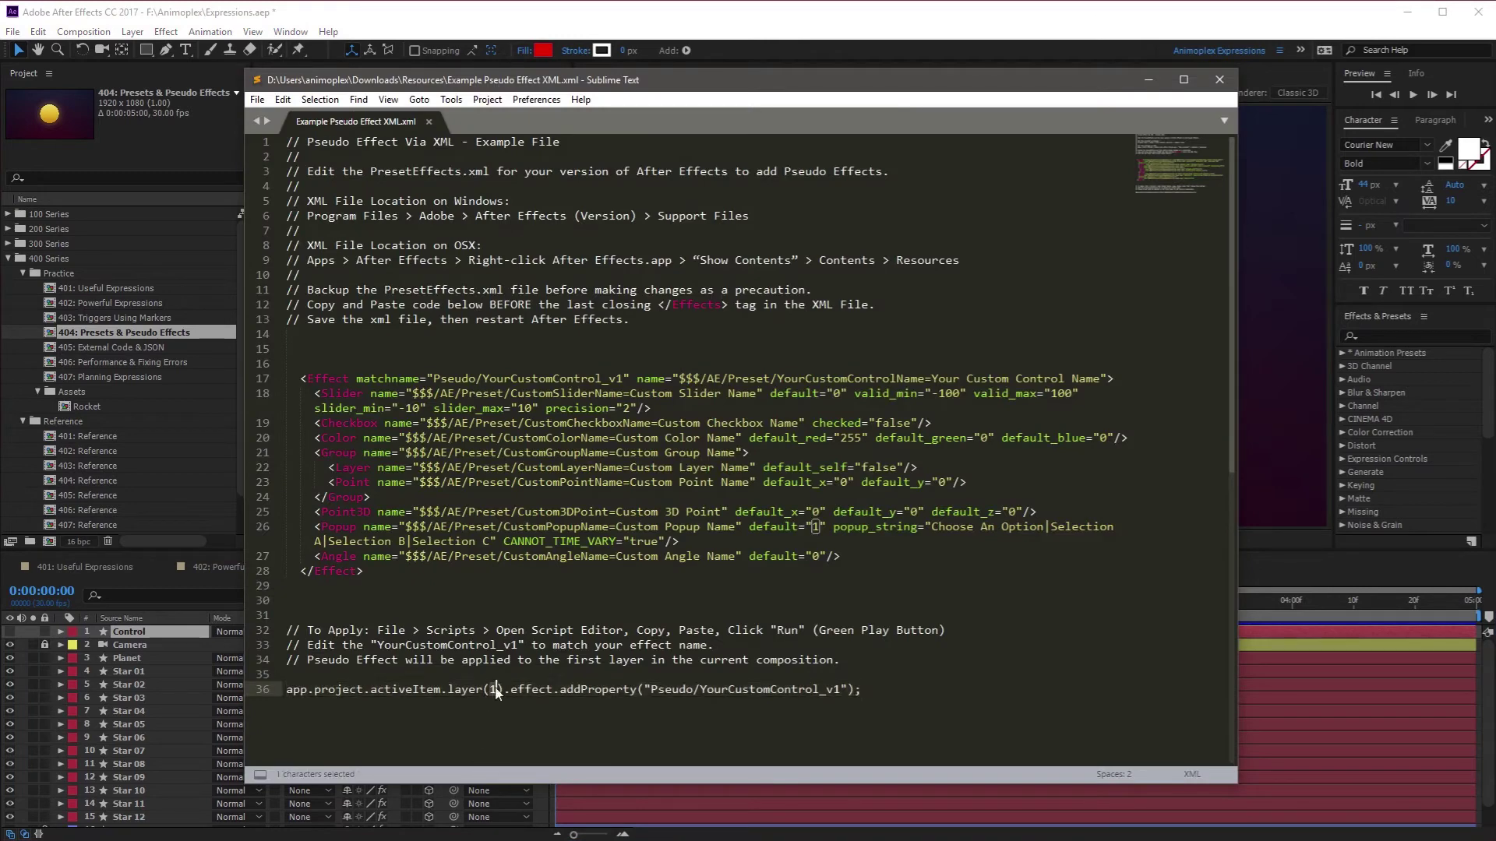
pyautogui.hotkey('alt', 'Tab')
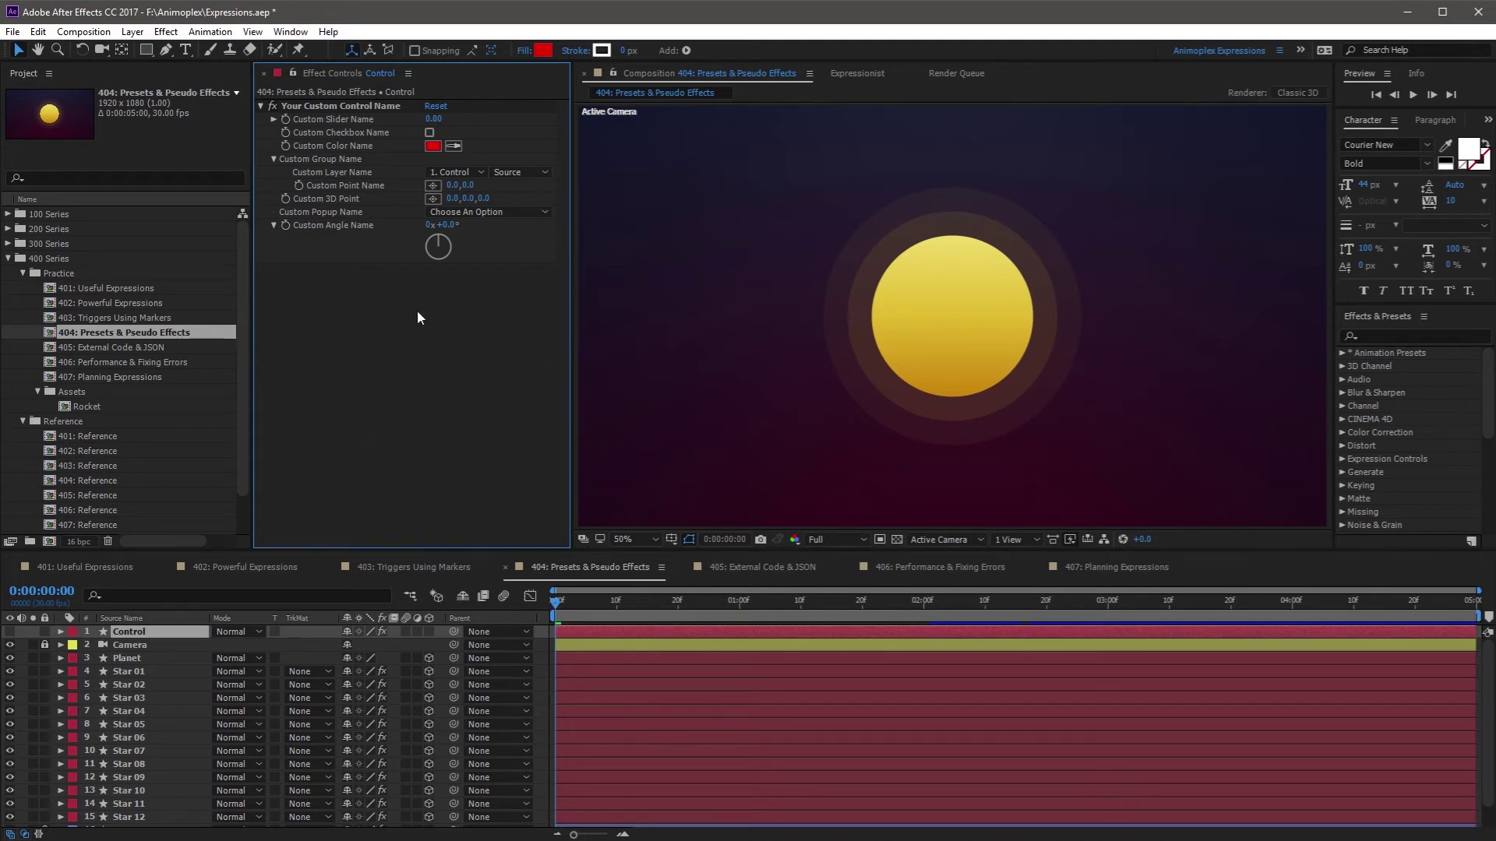
# Launch Window > Extensions > Pseudo Effect Maker and shift its panel slightly right.
pyautogui.click(291, 31)
pyautogui.moveTo(327, 94)
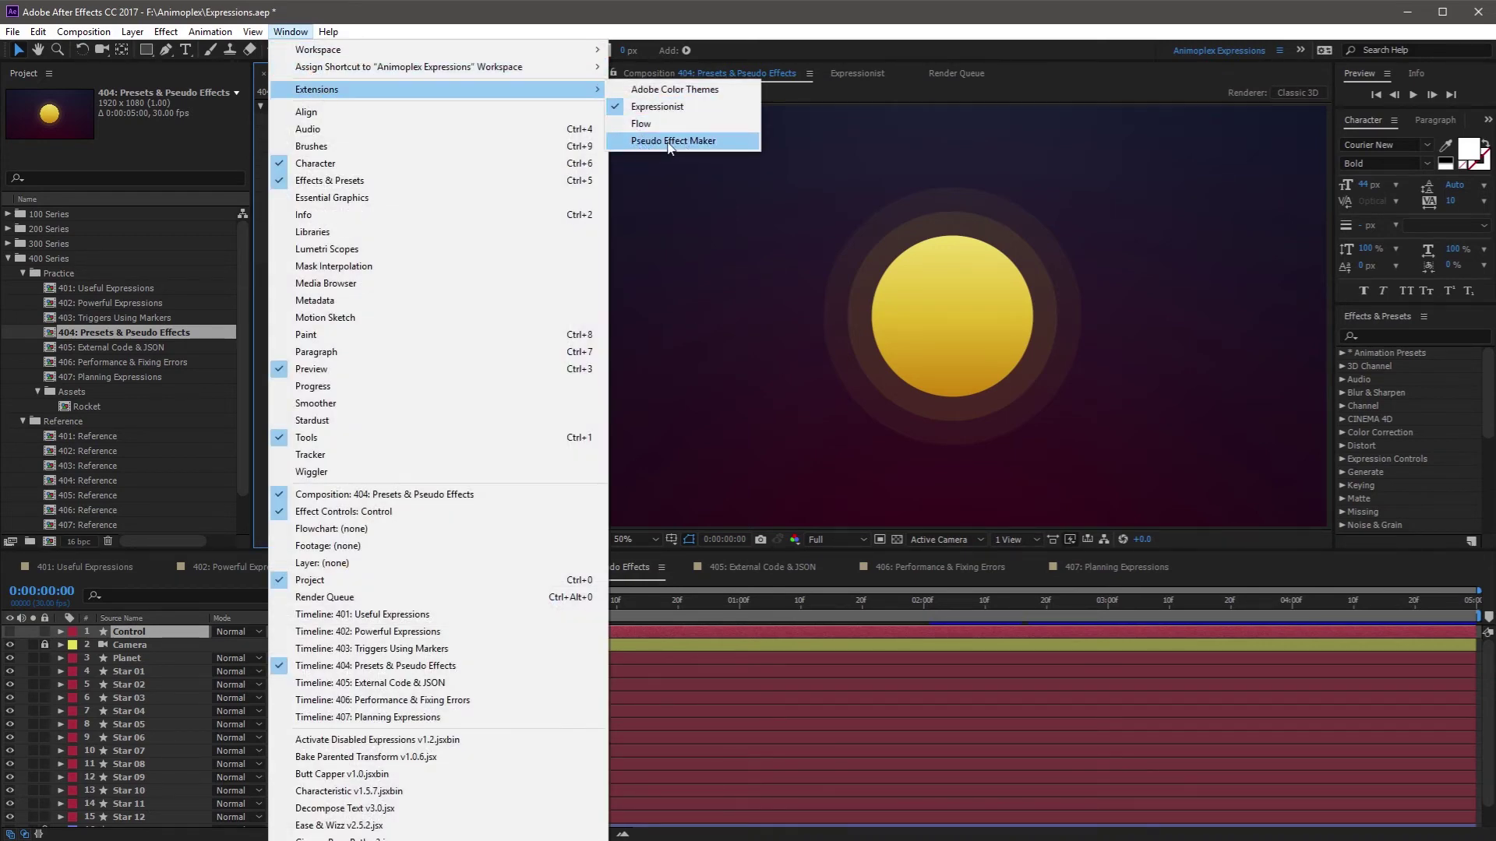
pyautogui.click(668, 141)
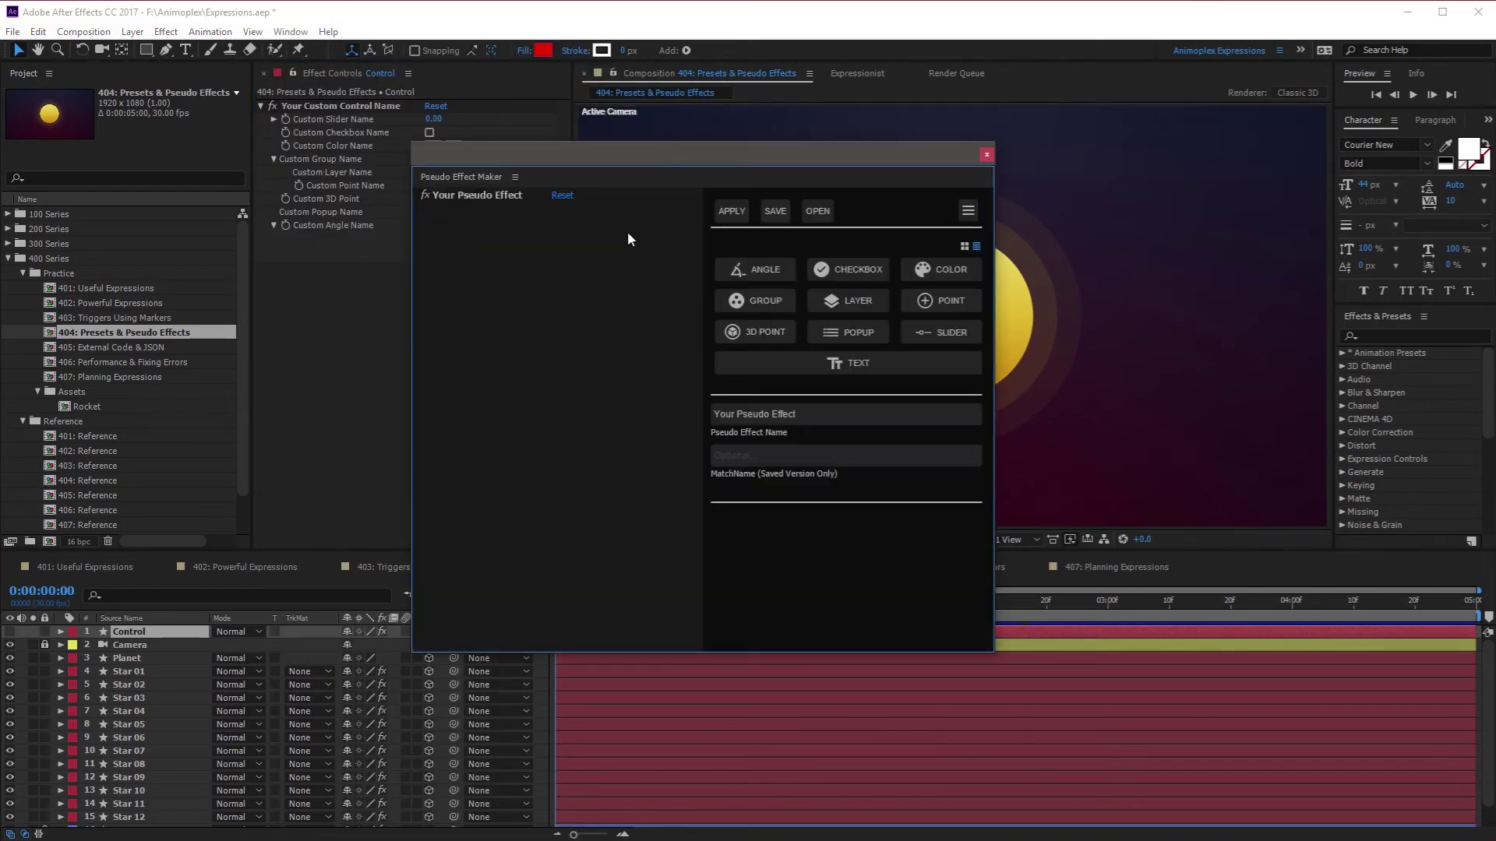
pyautogui.moveTo(656, 155); pyautogui.dragTo(858, 137)
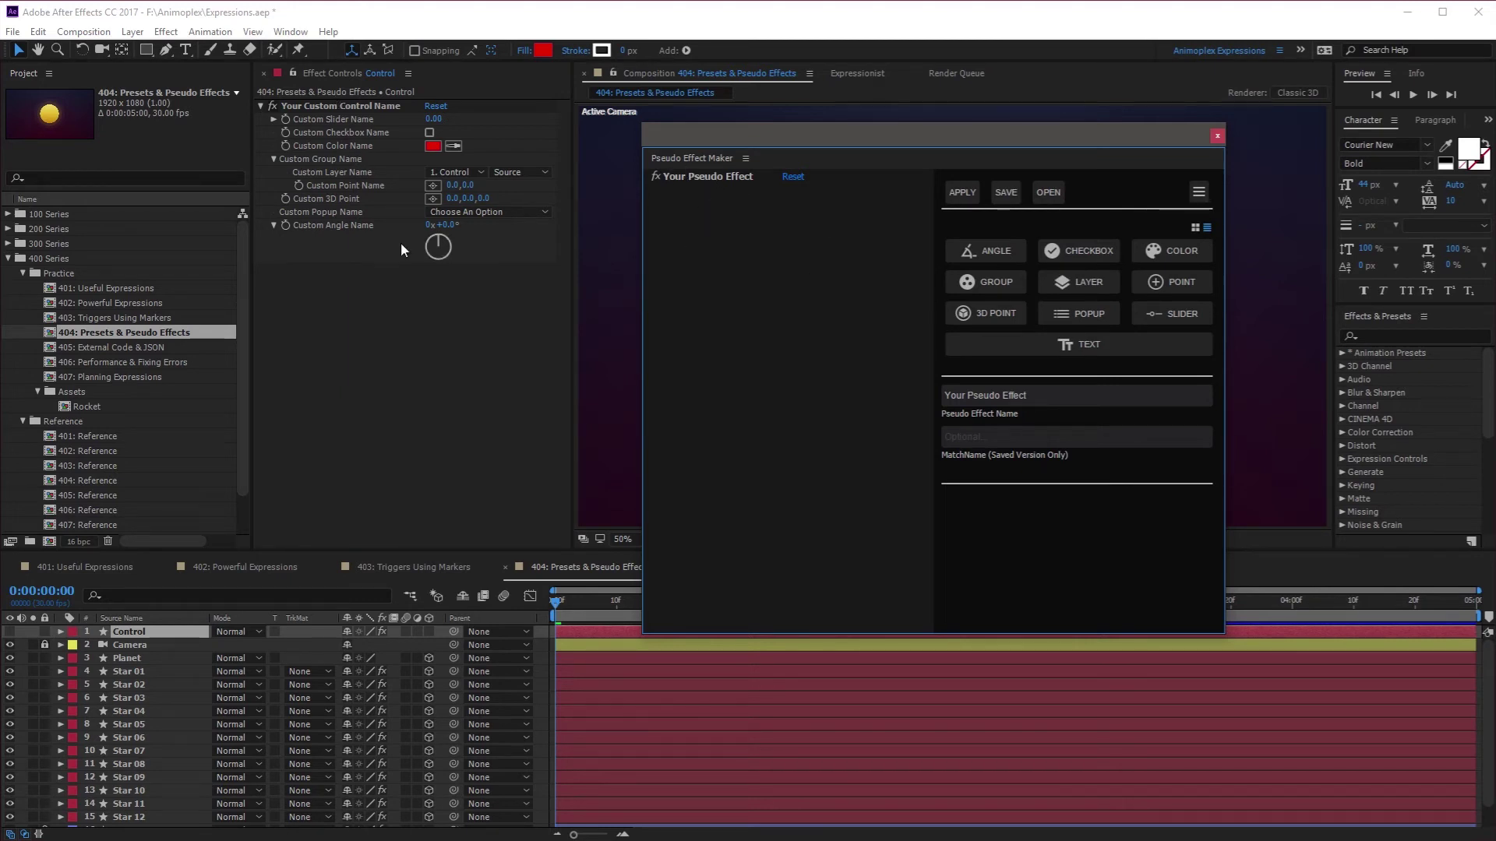
# Add Slider, Checkbox, Color and Popup controls plus an empty Group to the pseudo effect.
pyautogui.click(1173, 316)
pyautogui.click(1090, 257)
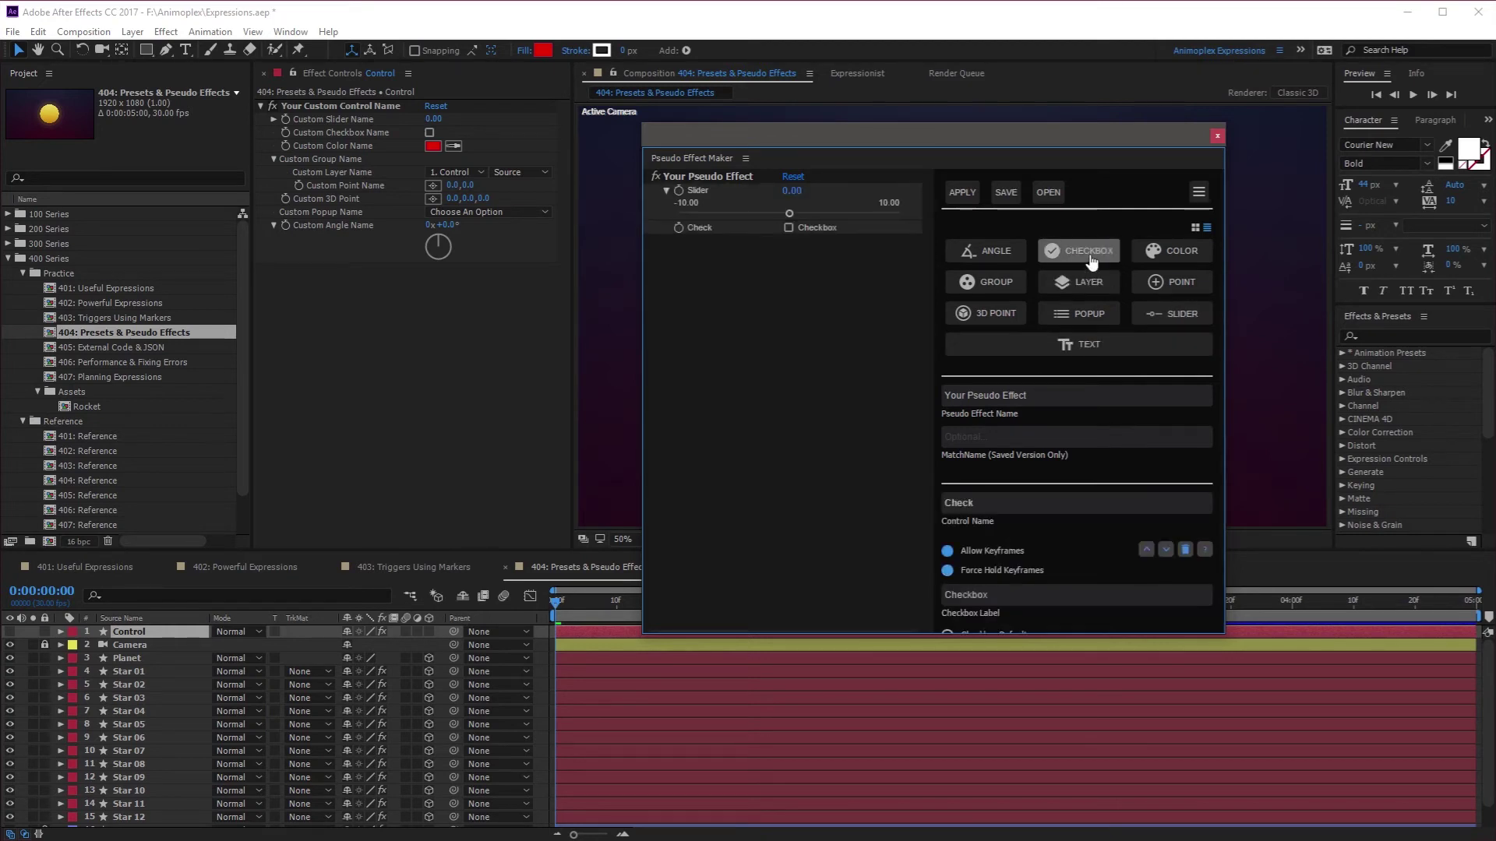
pyautogui.click(1168, 257)
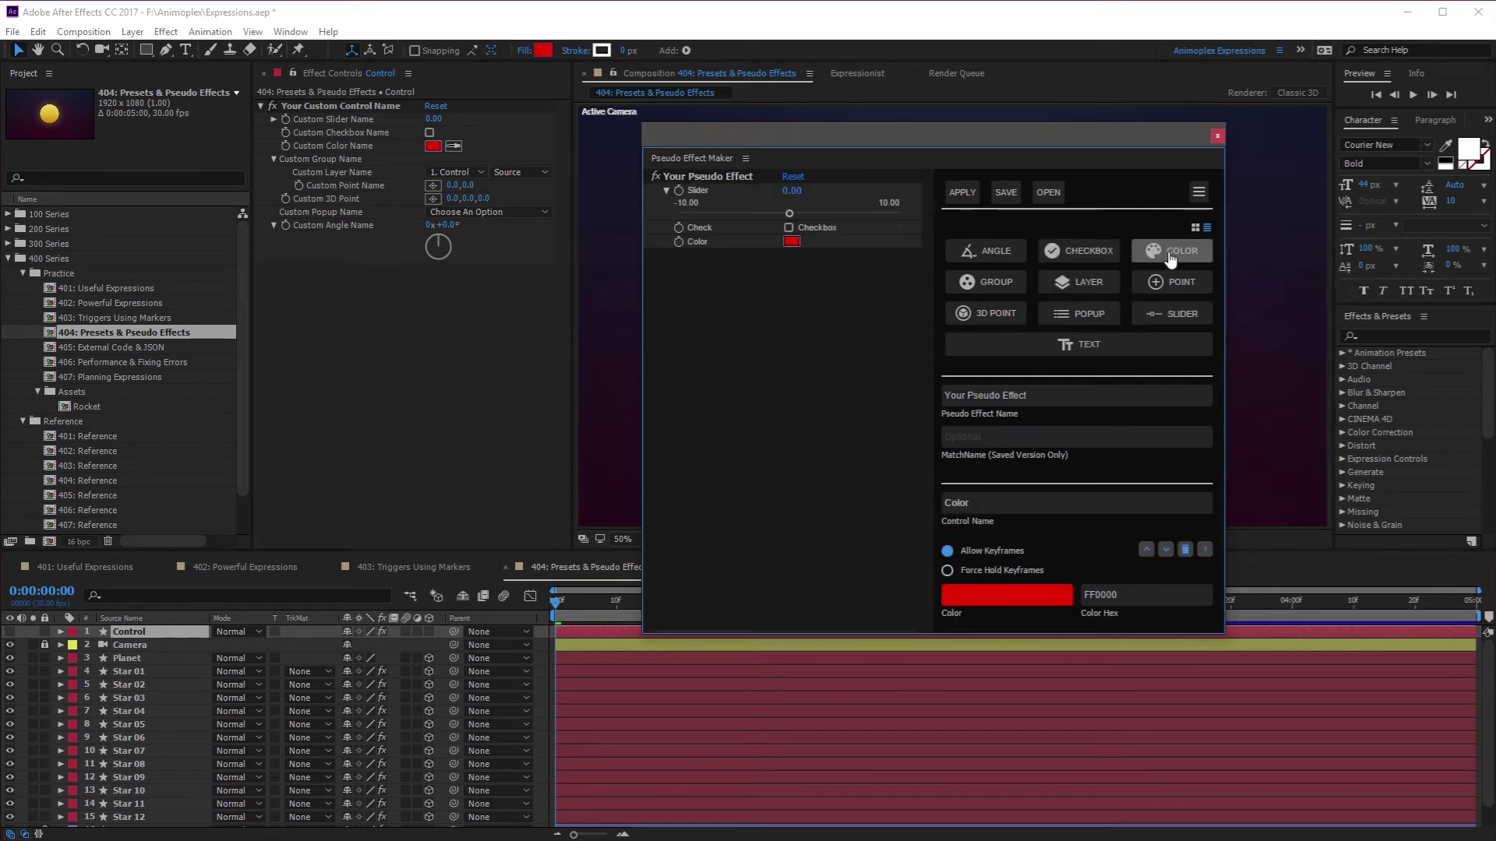
pyautogui.click(1089, 316)
pyautogui.click(988, 285)
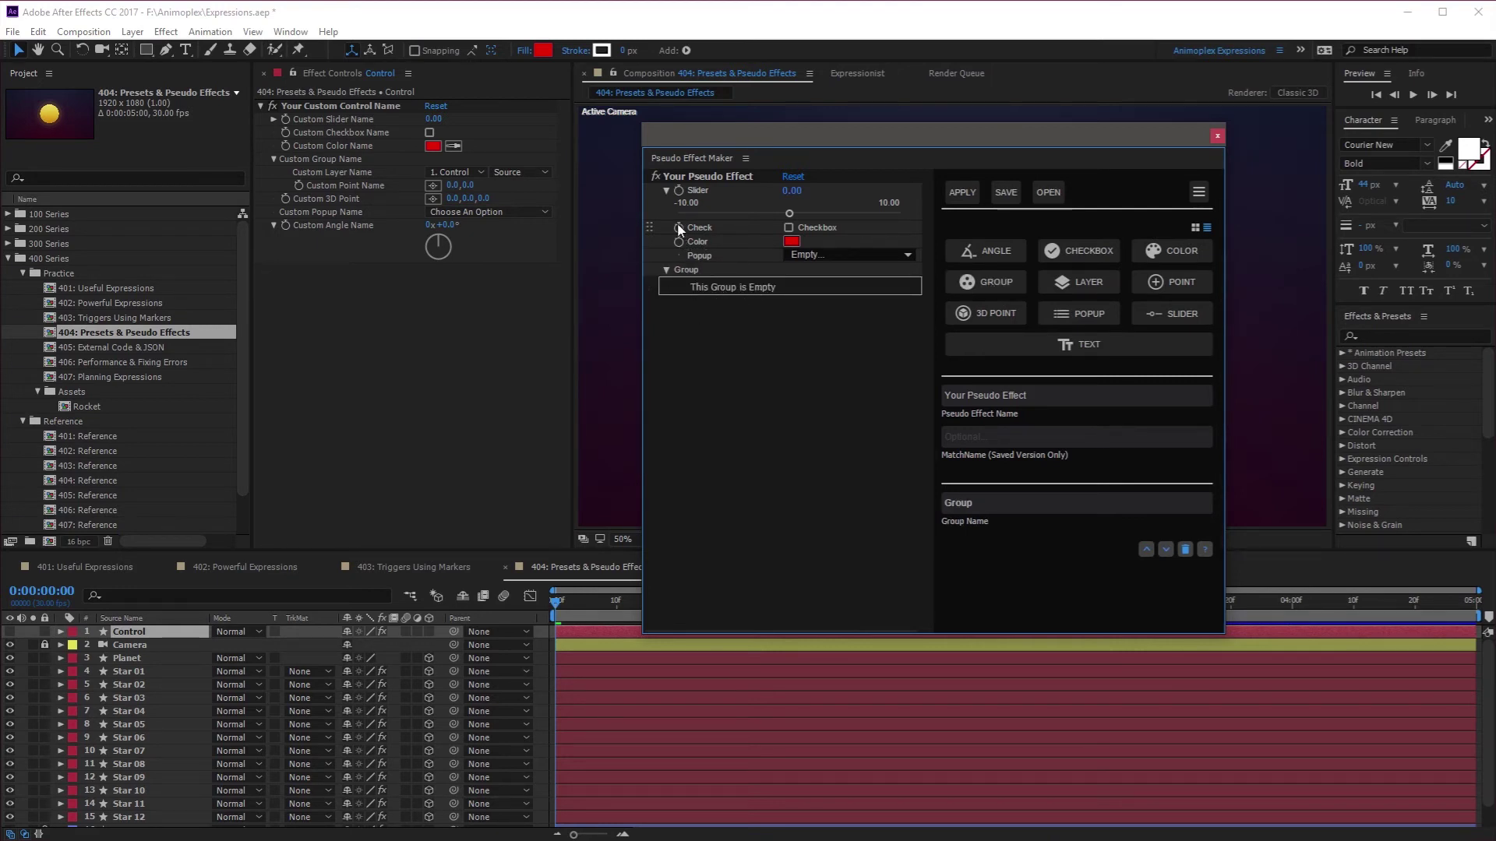
# Move the checkbox into the group, renaming them Custom Group and My Checkbox with label 1.
pyautogui.moveTo(651, 224); pyautogui.dragTo(704, 293)
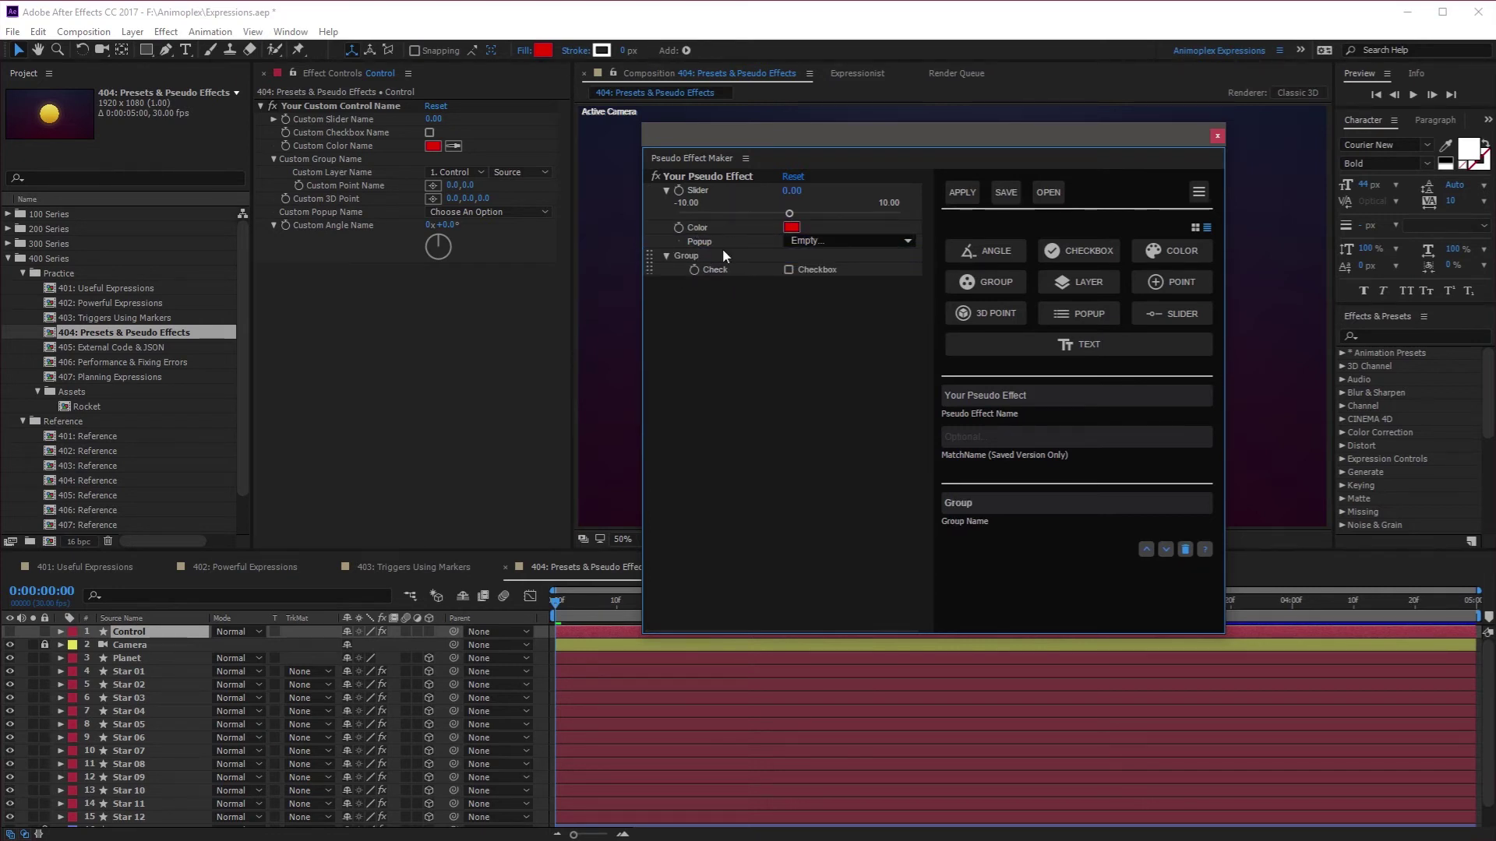
pyautogui.doubleClick(713, 256)
pyautogui.write('Custom Grou')
pyautogui.click(689, 272)
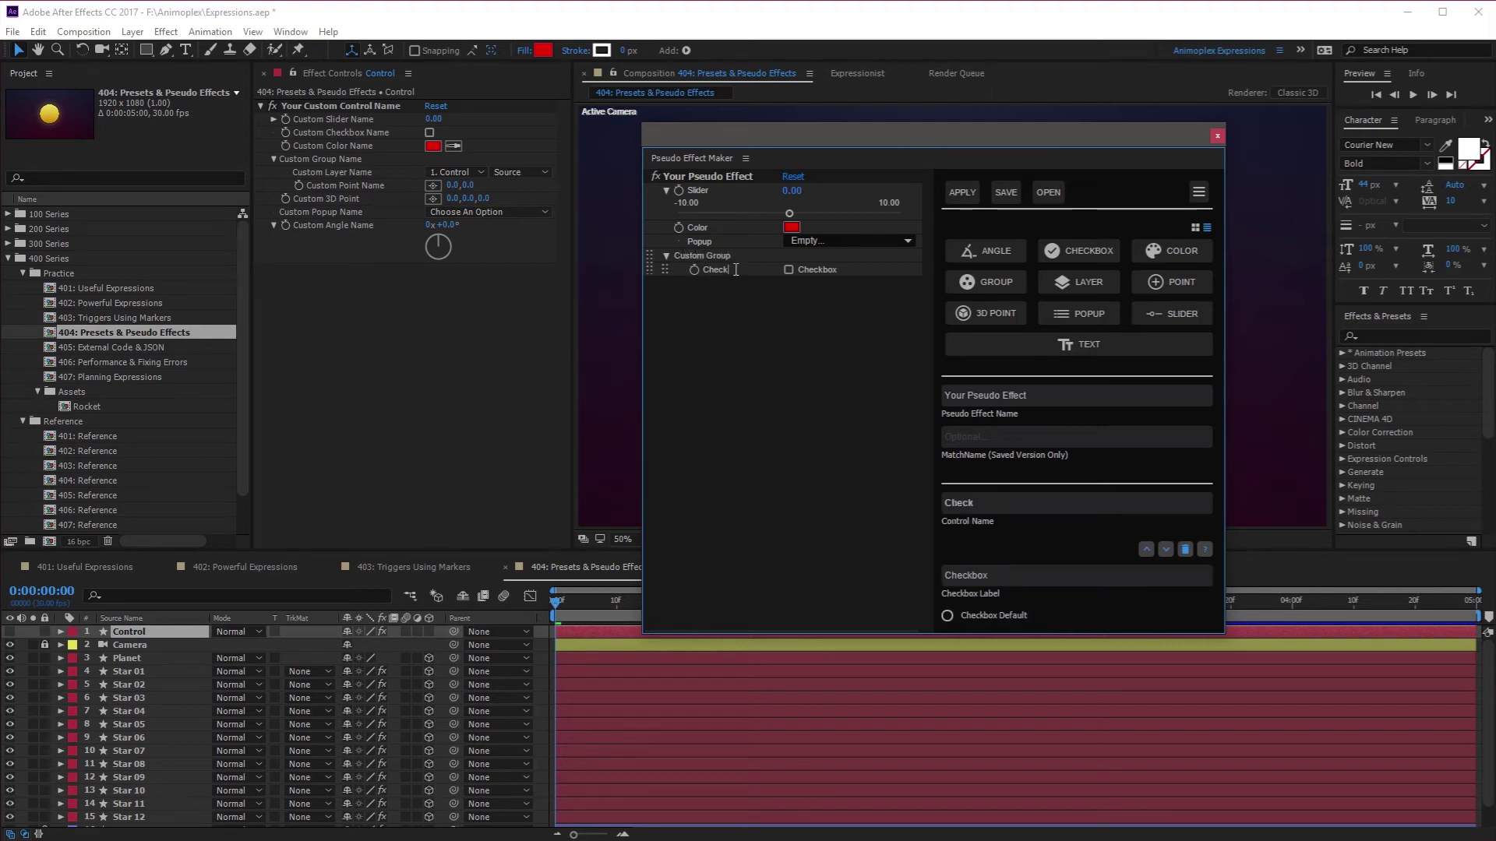
pyautogui.moveTo(737, 269); pyautogui.dragTo(693, 272)
pyautogui.write('My Checkbox')
pyautogui.moveTo(857, 270); pyautogui.dragTo(788, 273)
pyautogui.write('1')
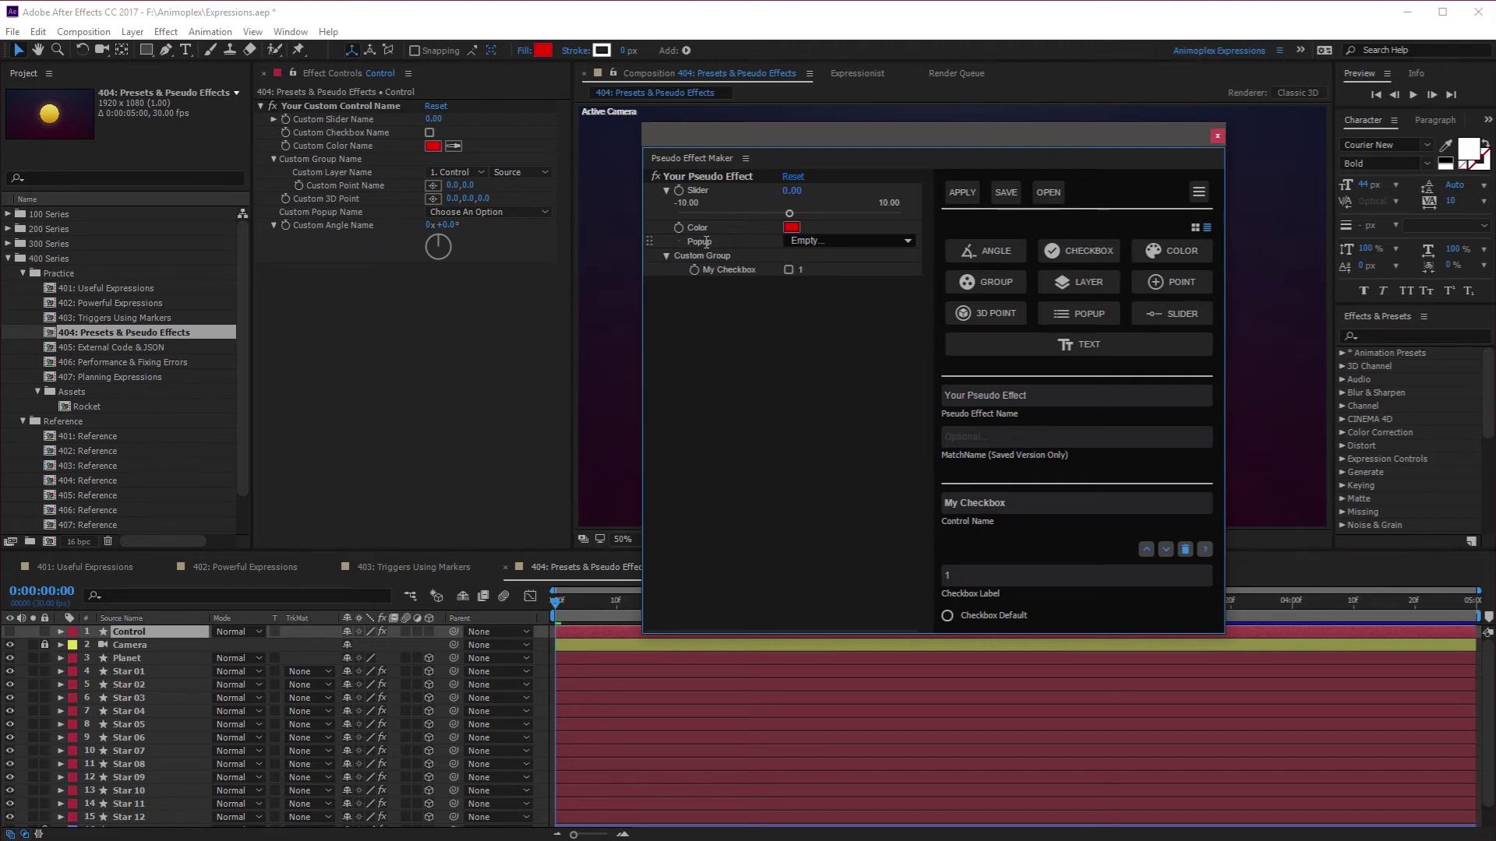
# Replace the Popup control's placeholder custom options with Option 1, Option 2 and Option 3 on separate lines.
pyautogui.click(744, 243)
pyautogui.click(850, 241)
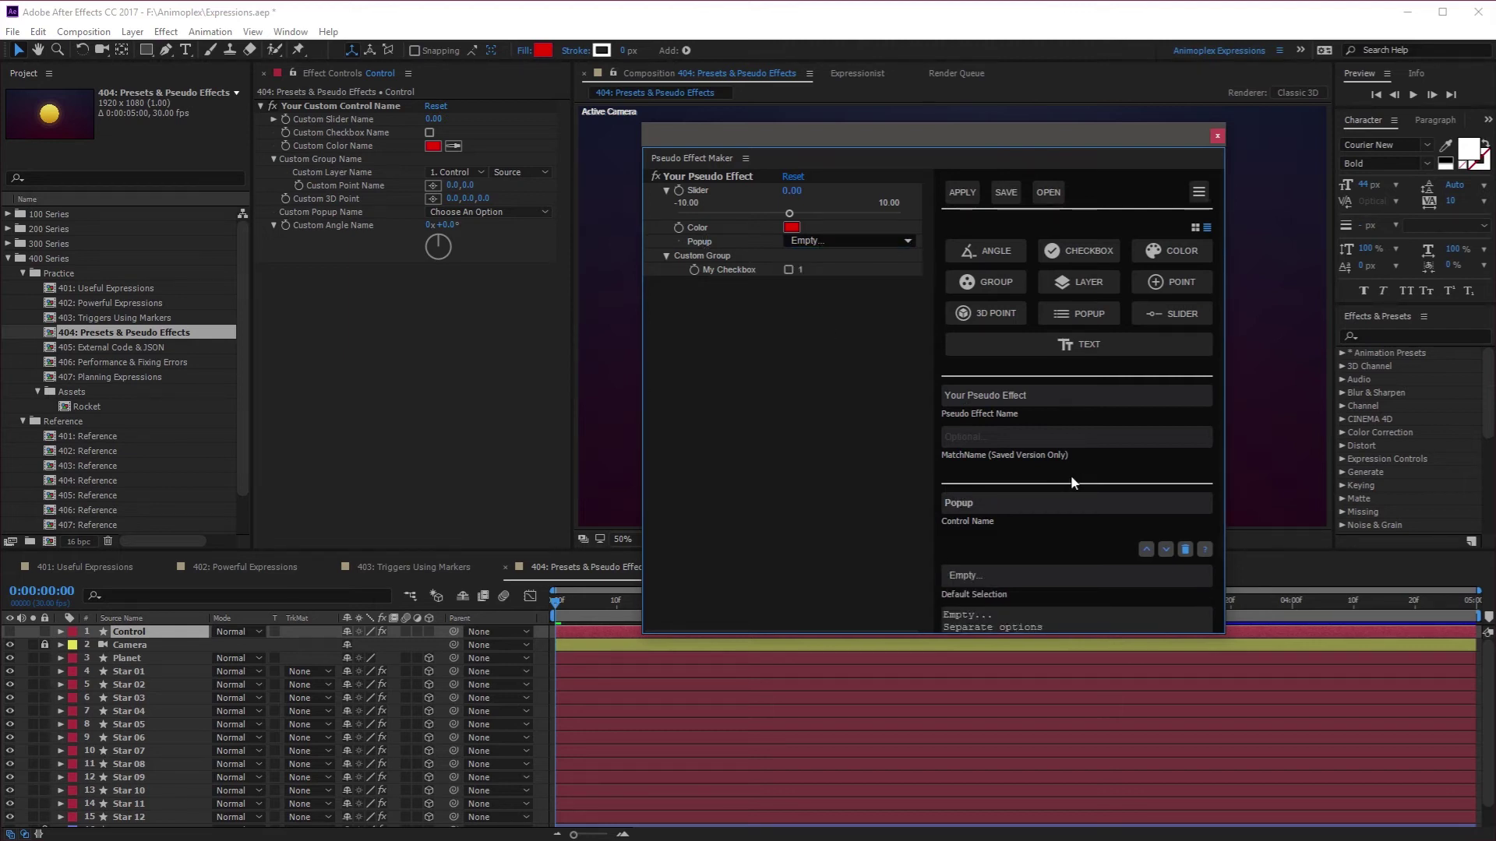
pyautogui.scroll(-2, 1071, 476)
pyautogui.click(1109, 564)
pyautogui.moveTo(1109, 564); pyautogui.dragTo(827, 508)
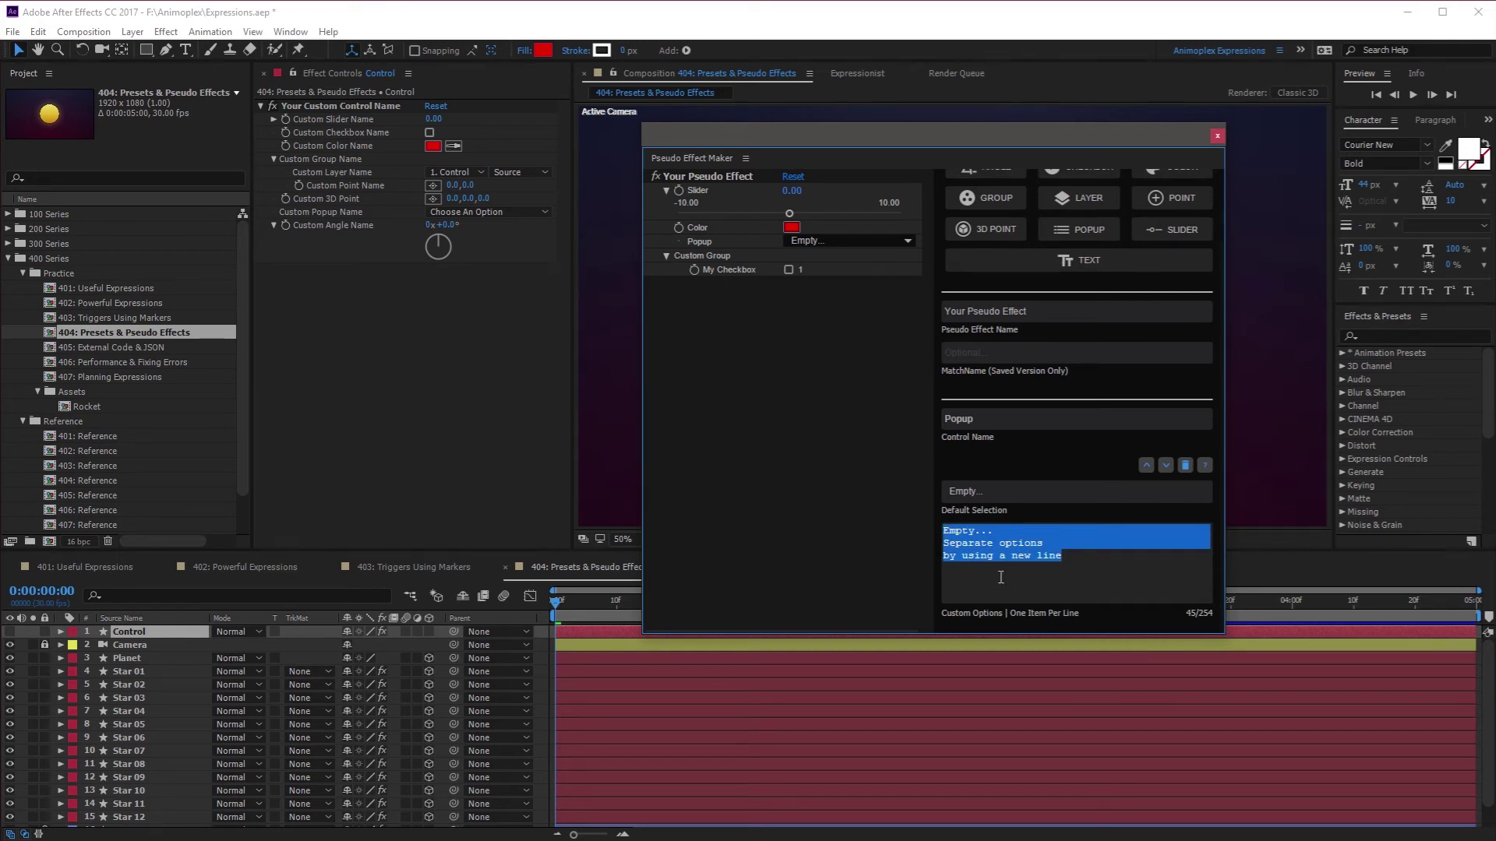
pyautogui.write('Option 1')
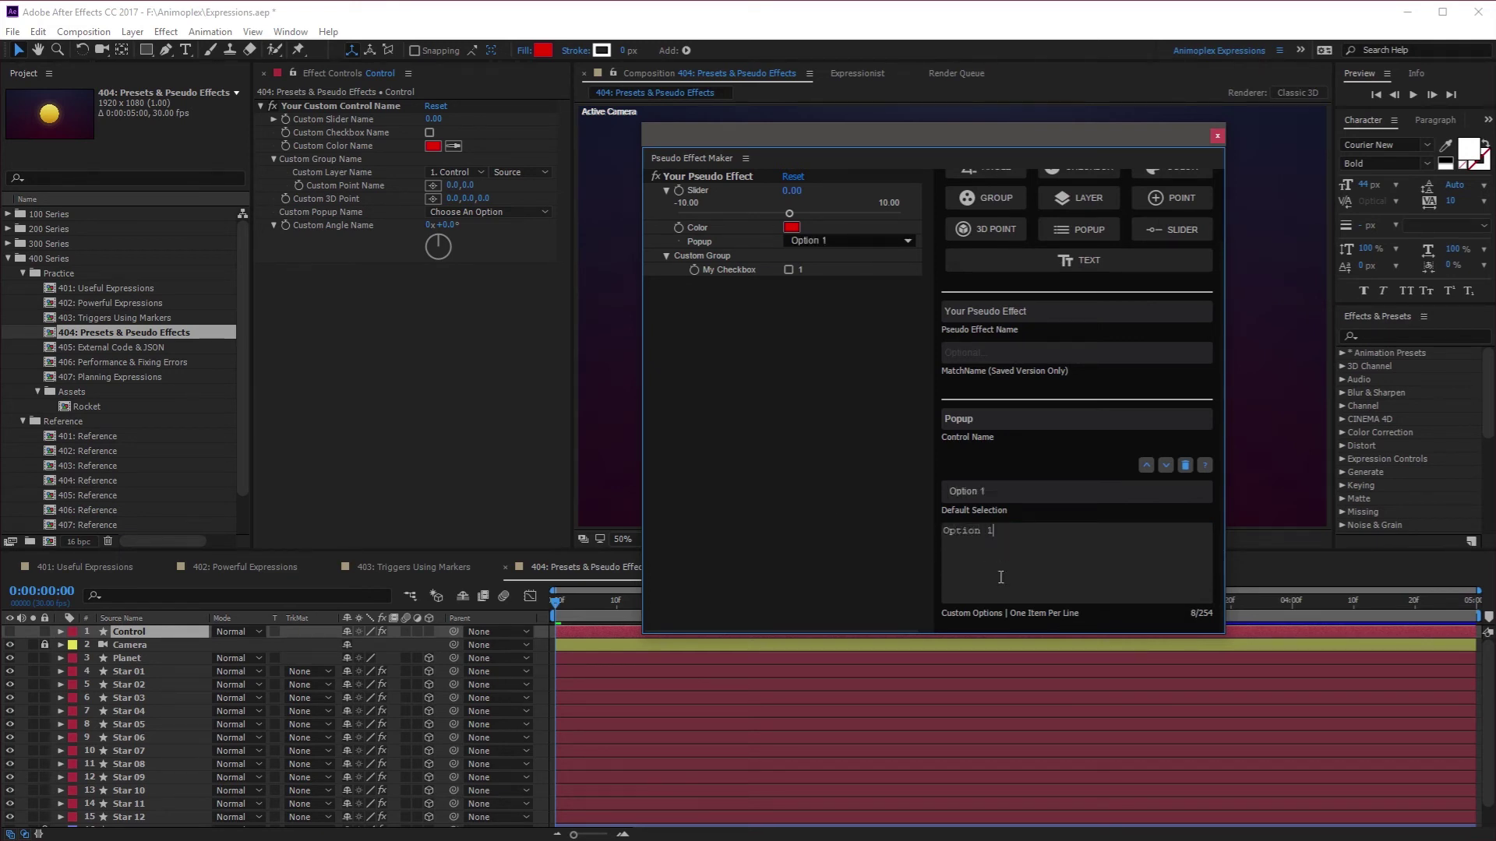
pyautogui.press('Return')
pyautogui.write('Option 2')
pyautogui.press('Return')
pyautogui.write('Option 3')
pyautogui.scroll(2, 1042, 398)
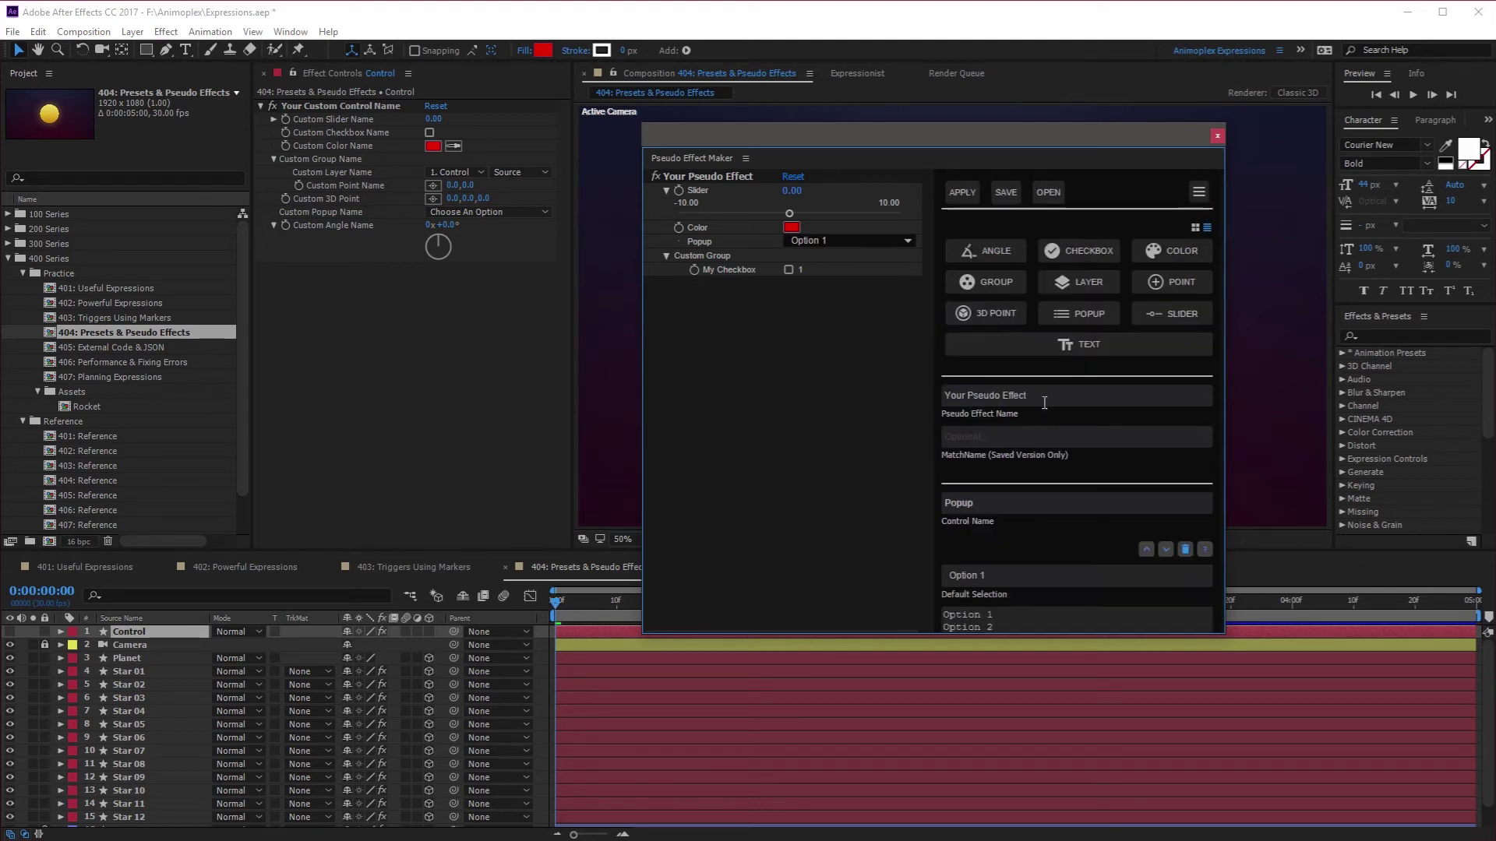
# Rename the pseudo effect to 'My New Effect' and apply it to the Control layer.
pyautogui.moveTo(761, 176); pyautogui.dragTo(616, 173)
pyautogui.write('My New Ef')
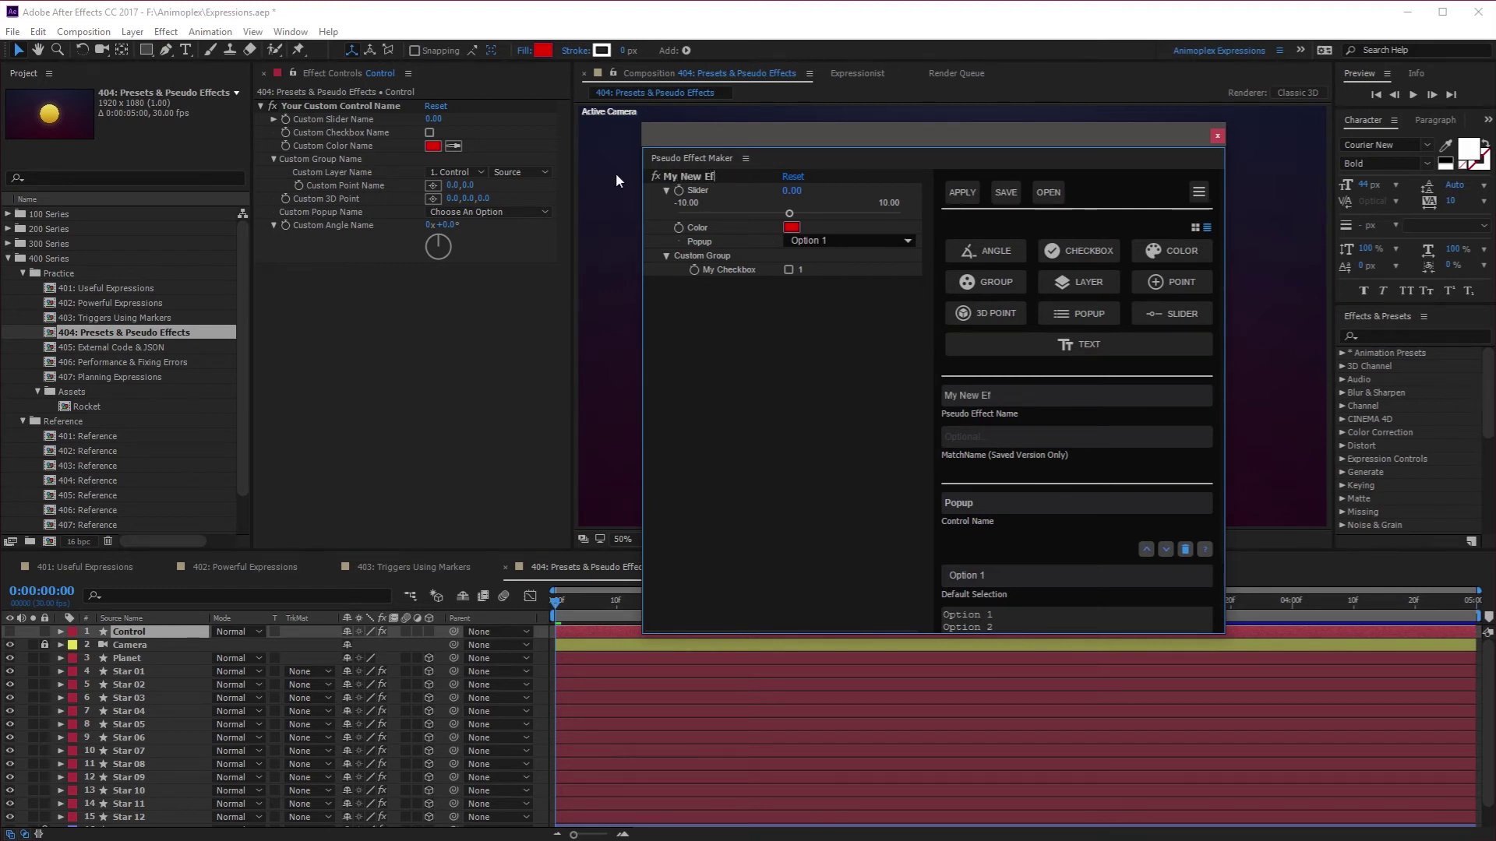
pyautogui.write('fect')
pyautogui.click(159, 636)
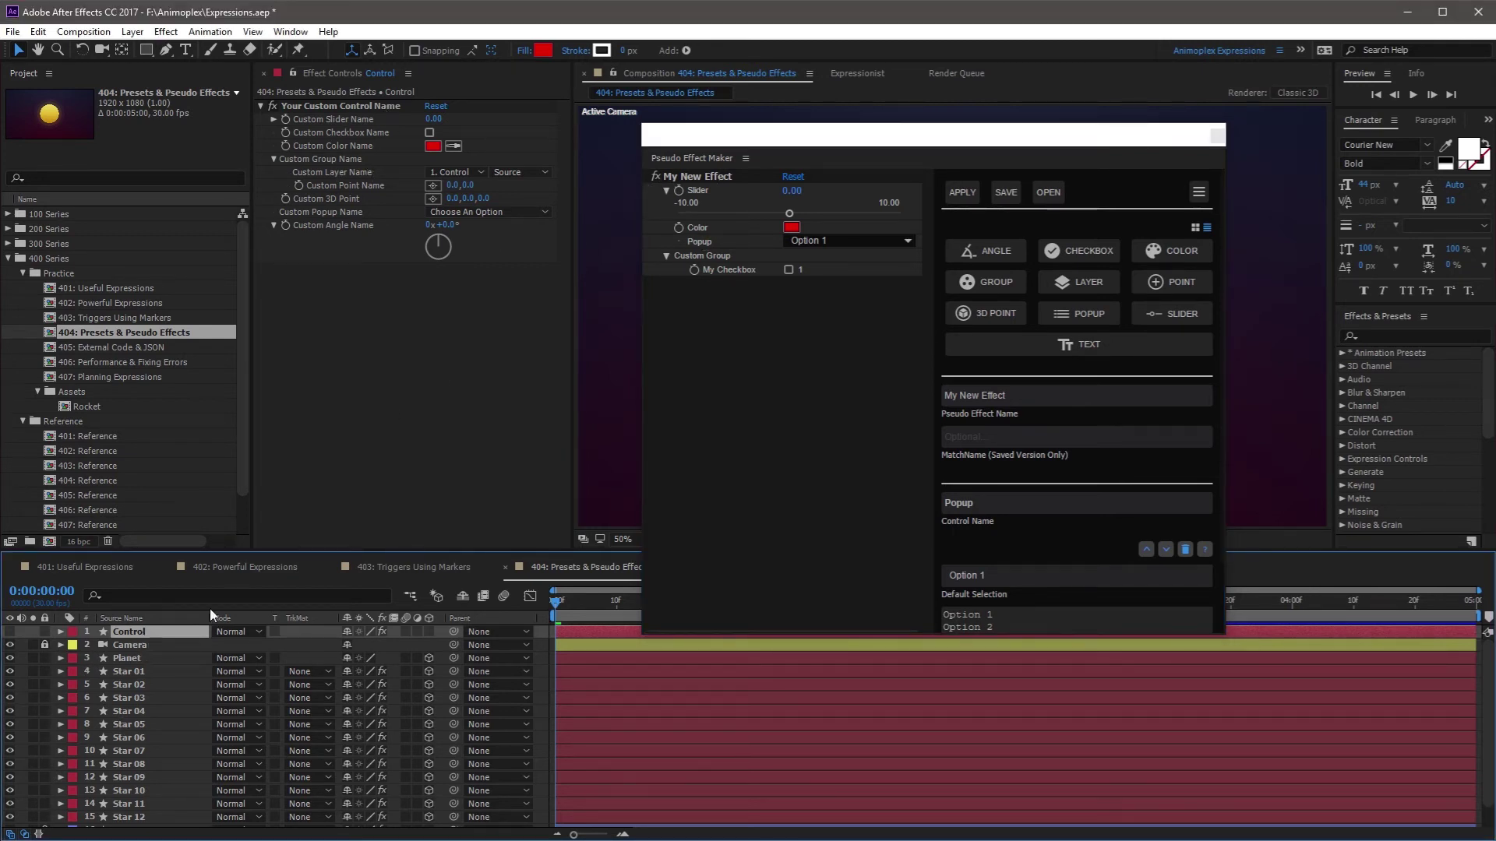
pyautogui.click(963, 192)
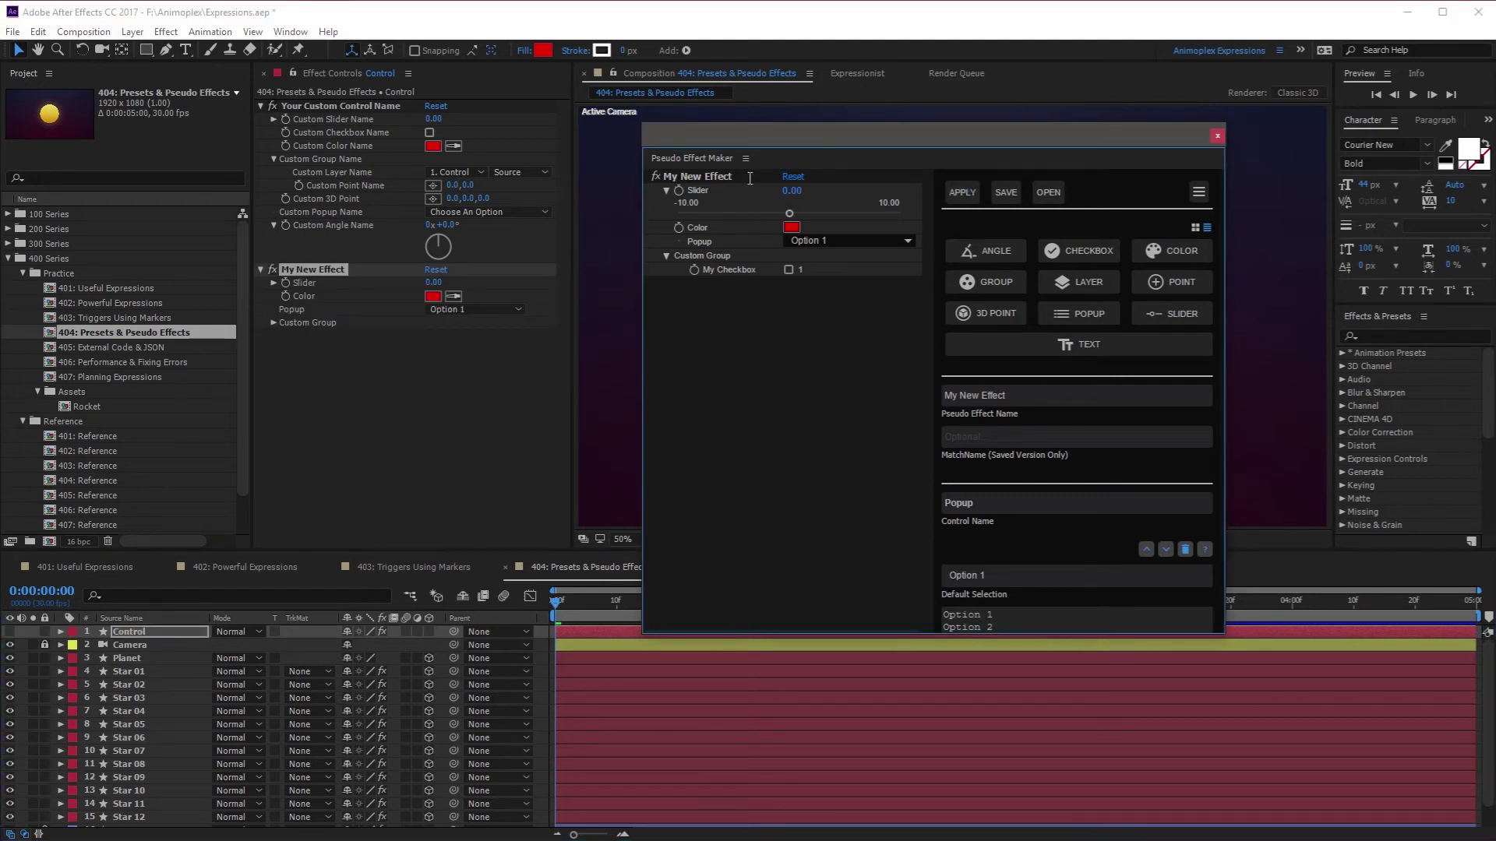
# Check the popup's three options in the Control layer's effect, then bring up the preset Save window.
pyautogui.click(270, 320)
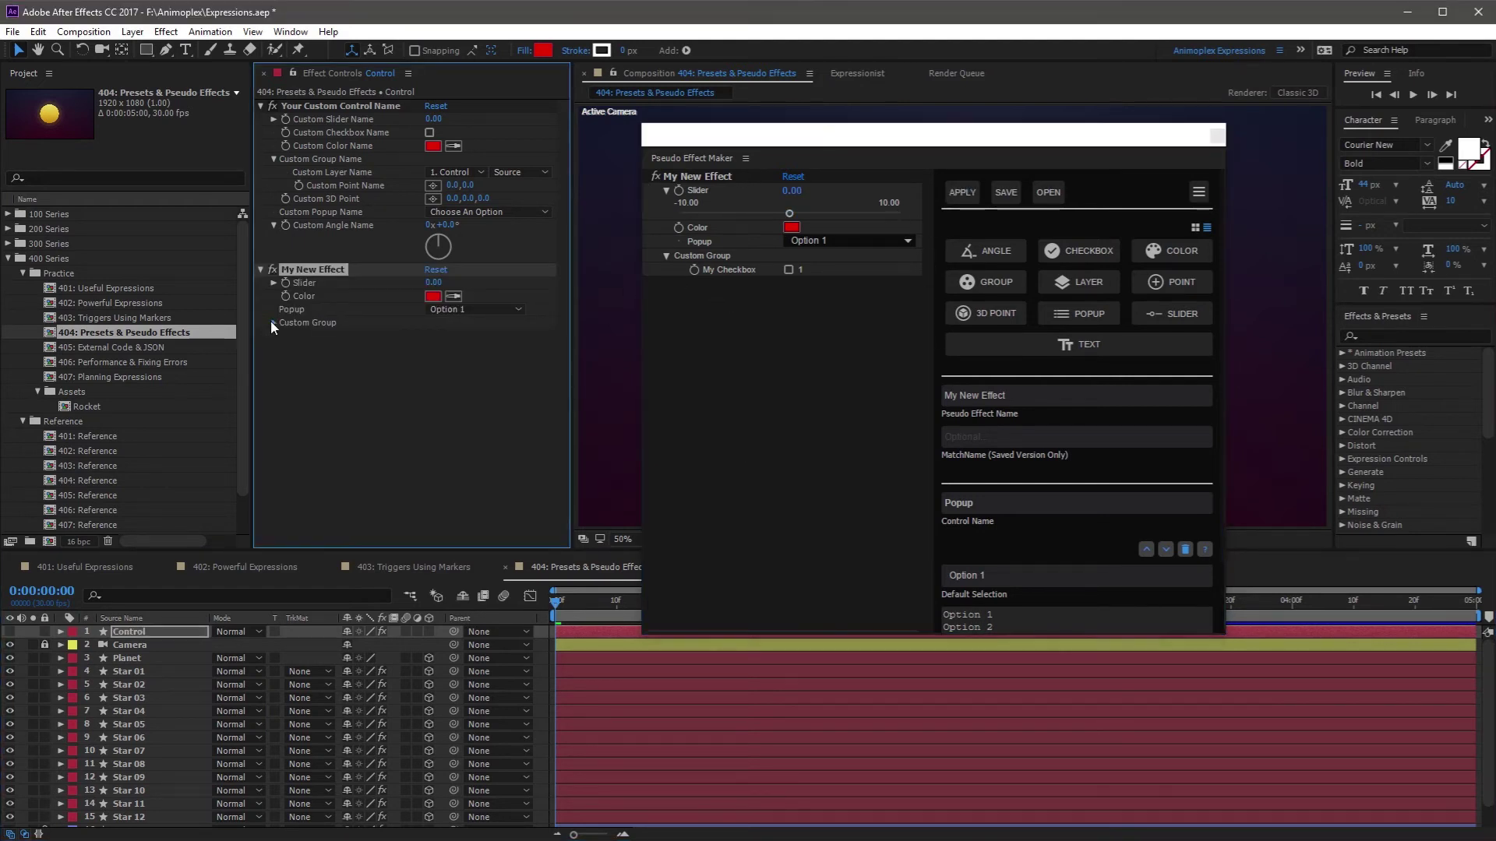
pyautogui.click(271, 321)
pyautogui.click(489, 309)
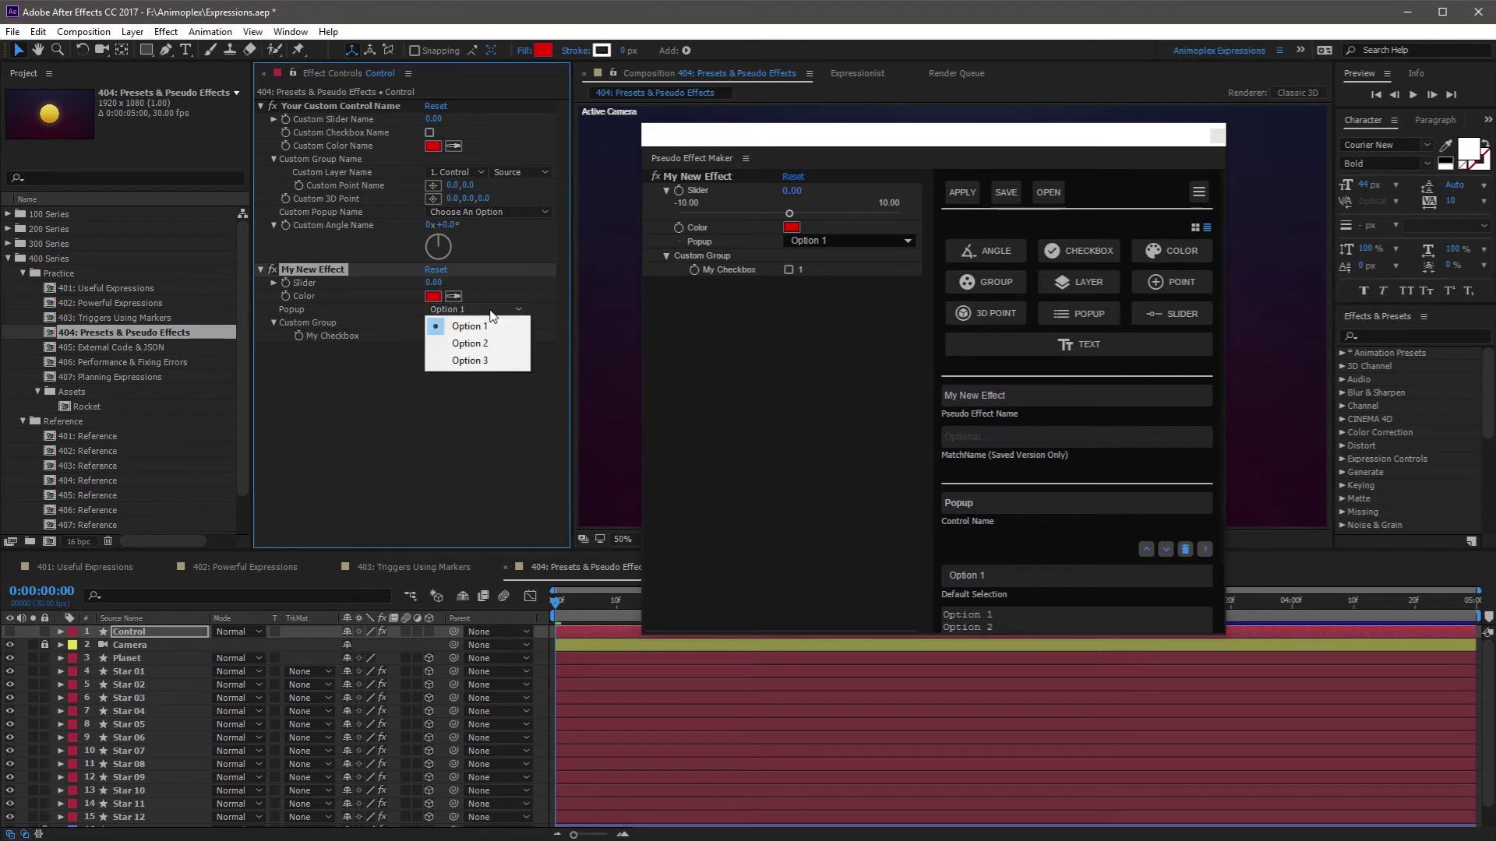
pyautogui.click(346, 391)
pyautogui.click(879, 343)
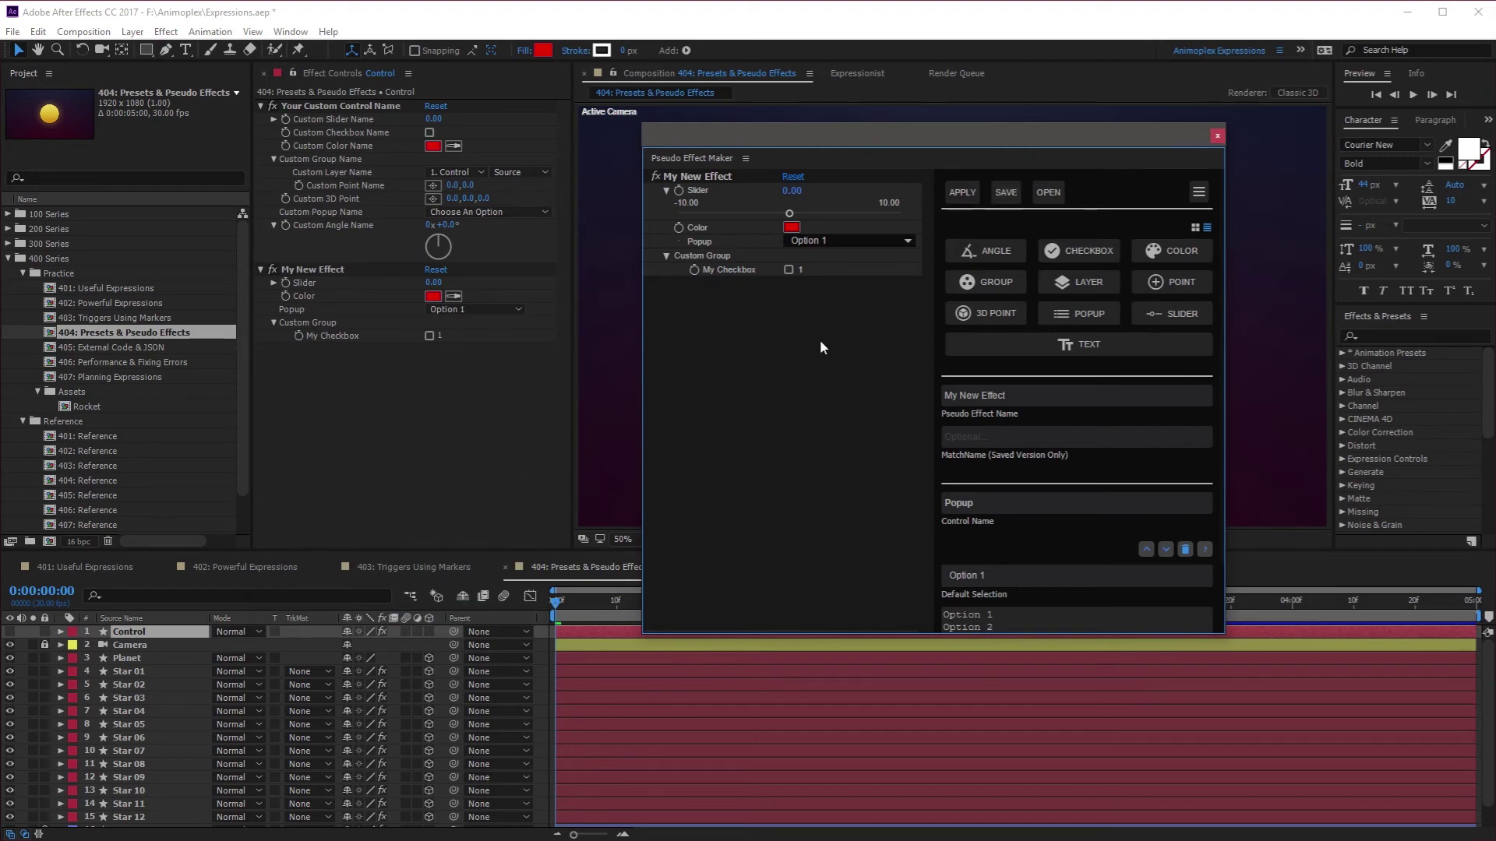
pyautogui.click(1005, 199)
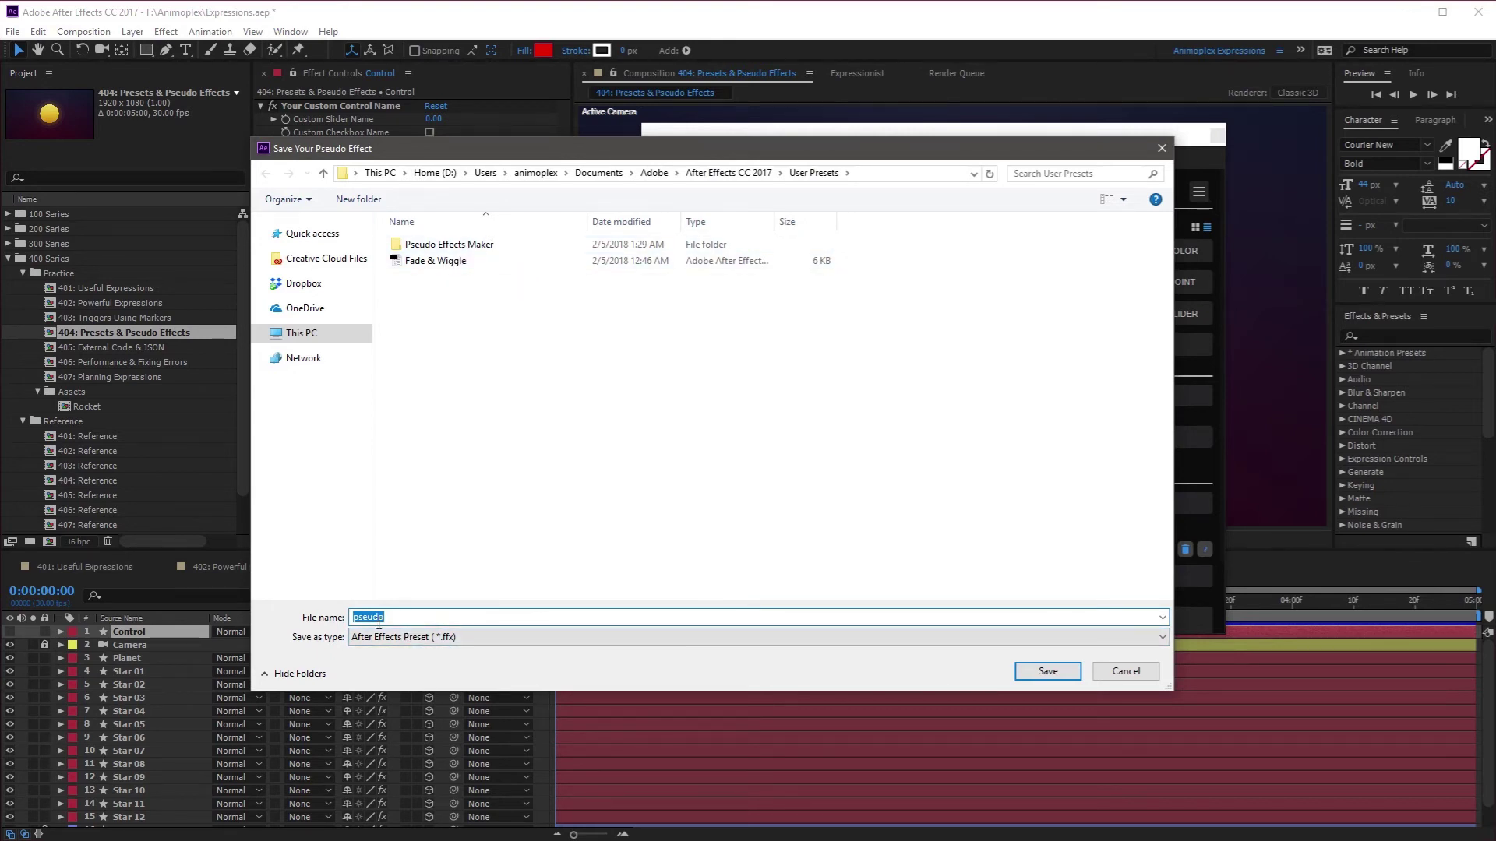
# Save the preset file as 'Pseudo Effect', then load that Pseudo Effect preset back in.
pyautogui.write('Pseudo Effect')
pyautogui.click(1028, 672)
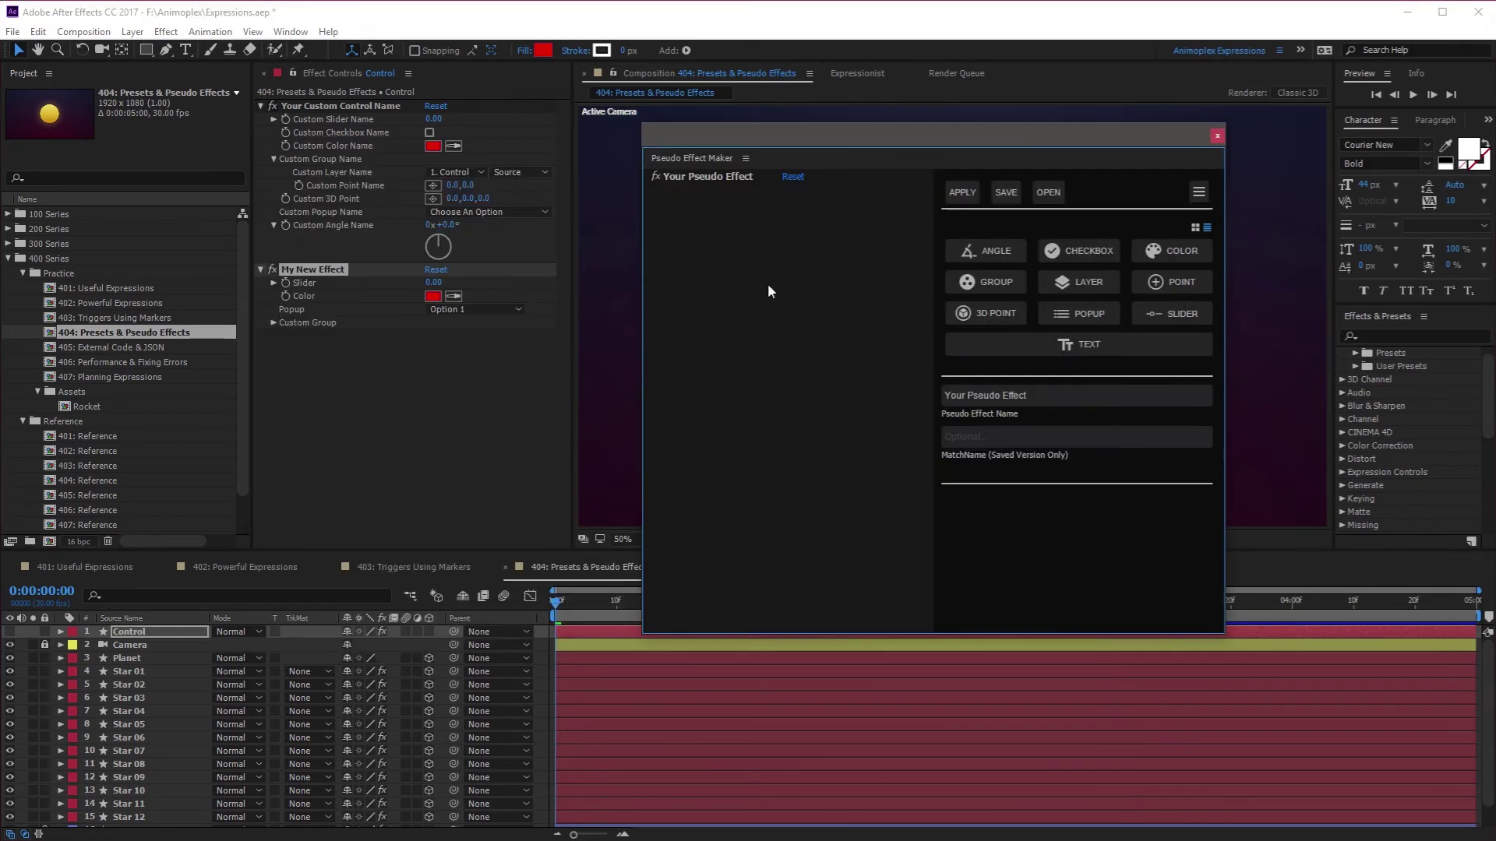
pyautogui.click(1048, 191)
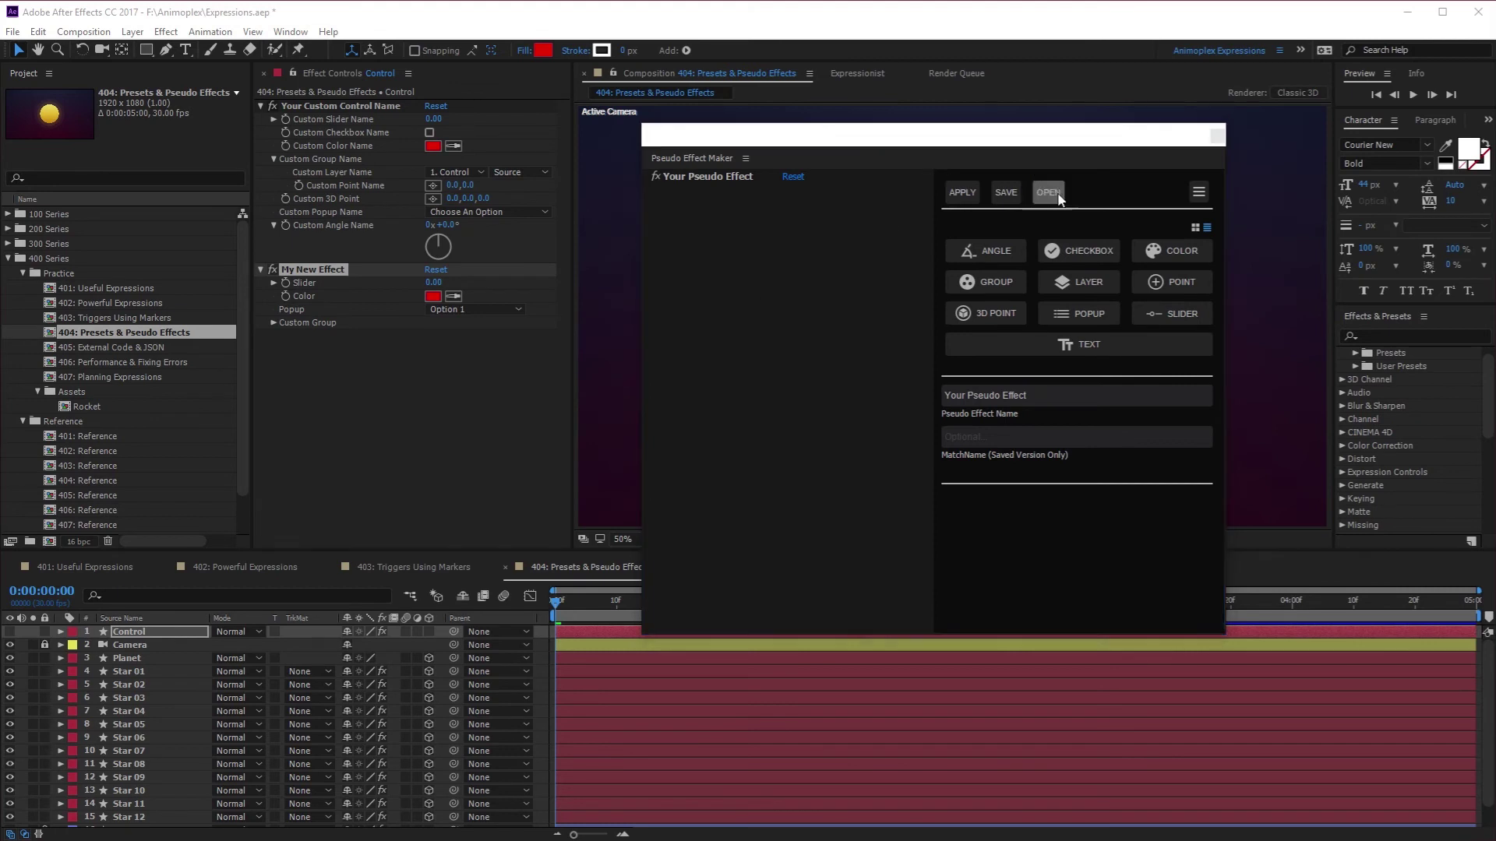
pyautogui.click(545, 330)
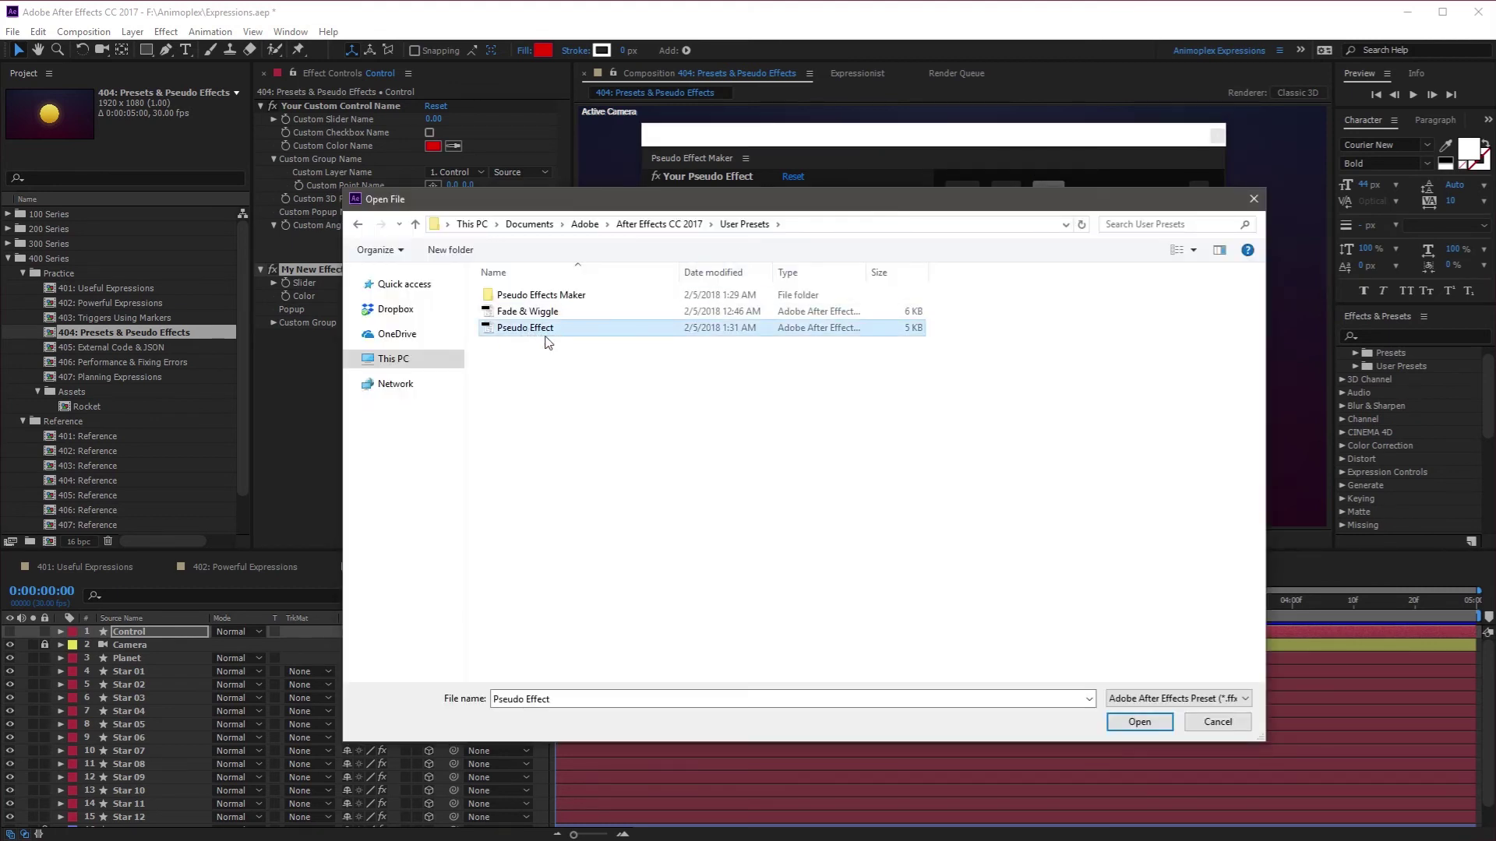
pyautogui.doubleClick(533, 330)
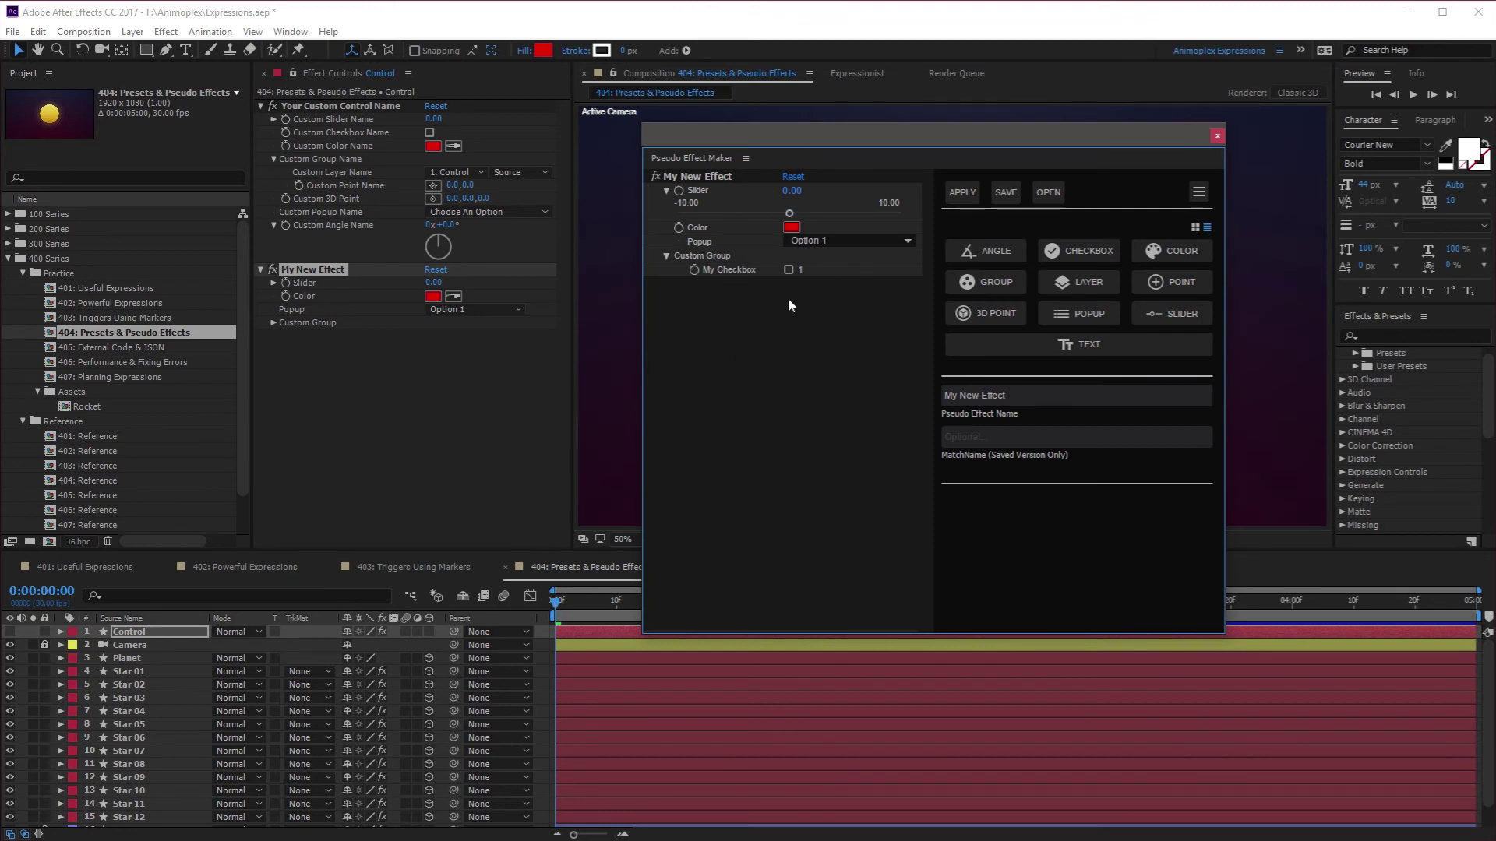
# Copy My New Effect's XML with Copy XML and switch to the example XML in Sublime Text.
pyautogui.click(1198, 192)
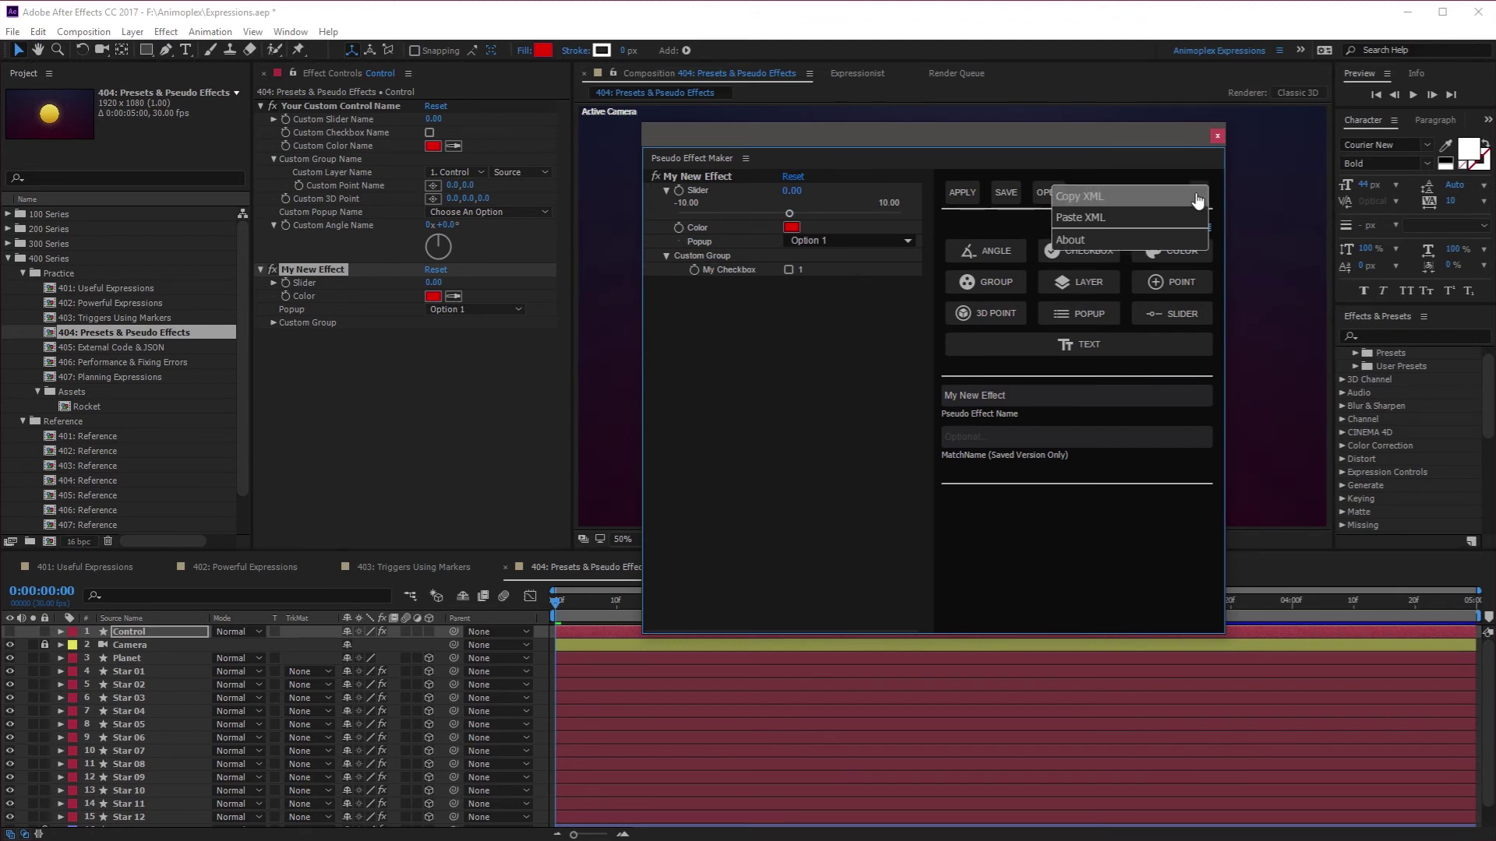
pyautogui.click(1072, 193)
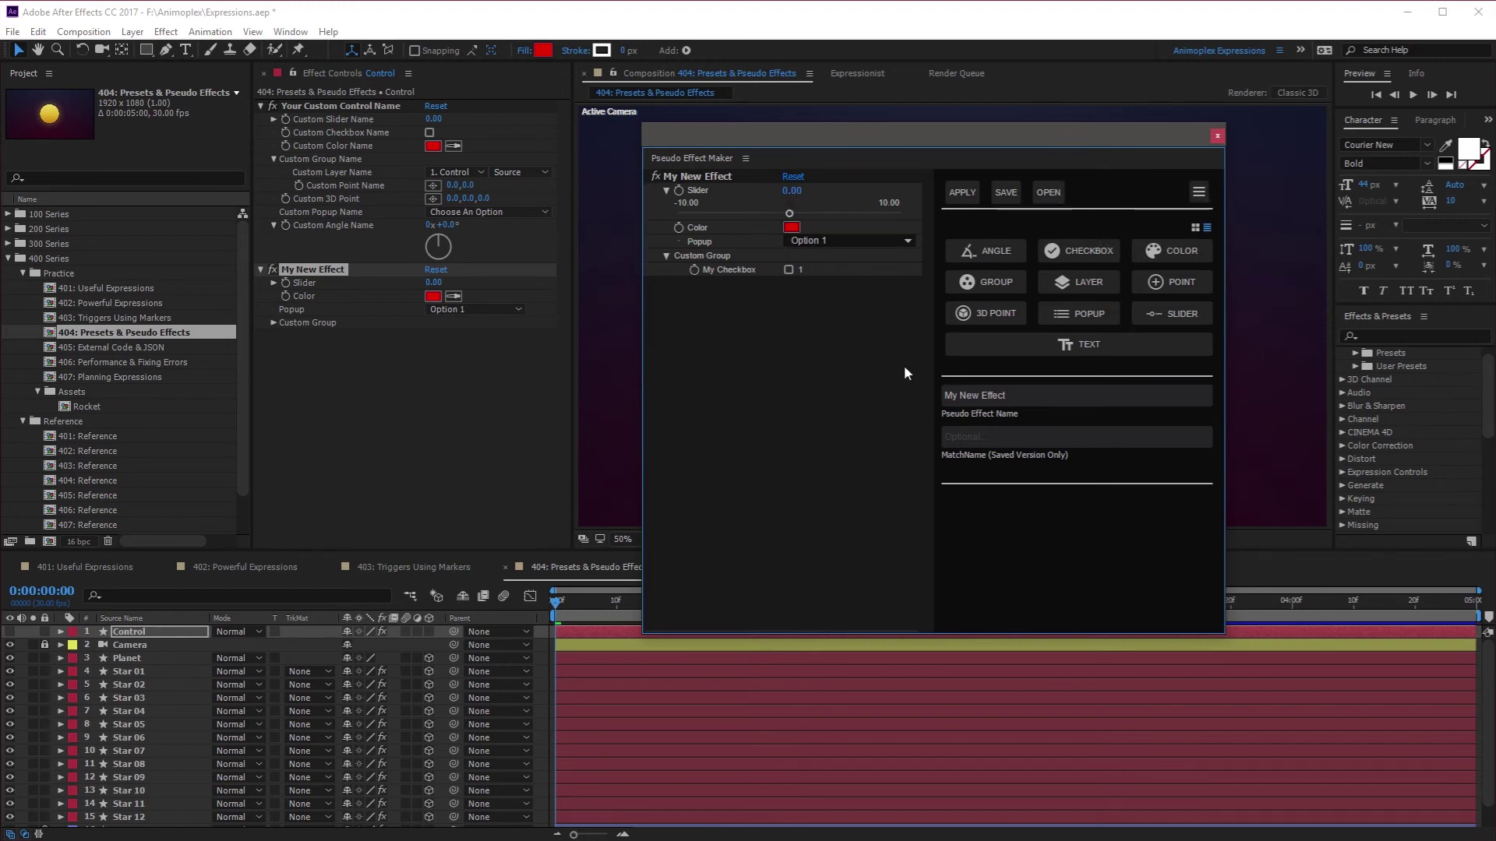
pyautogui.click(812, 400)
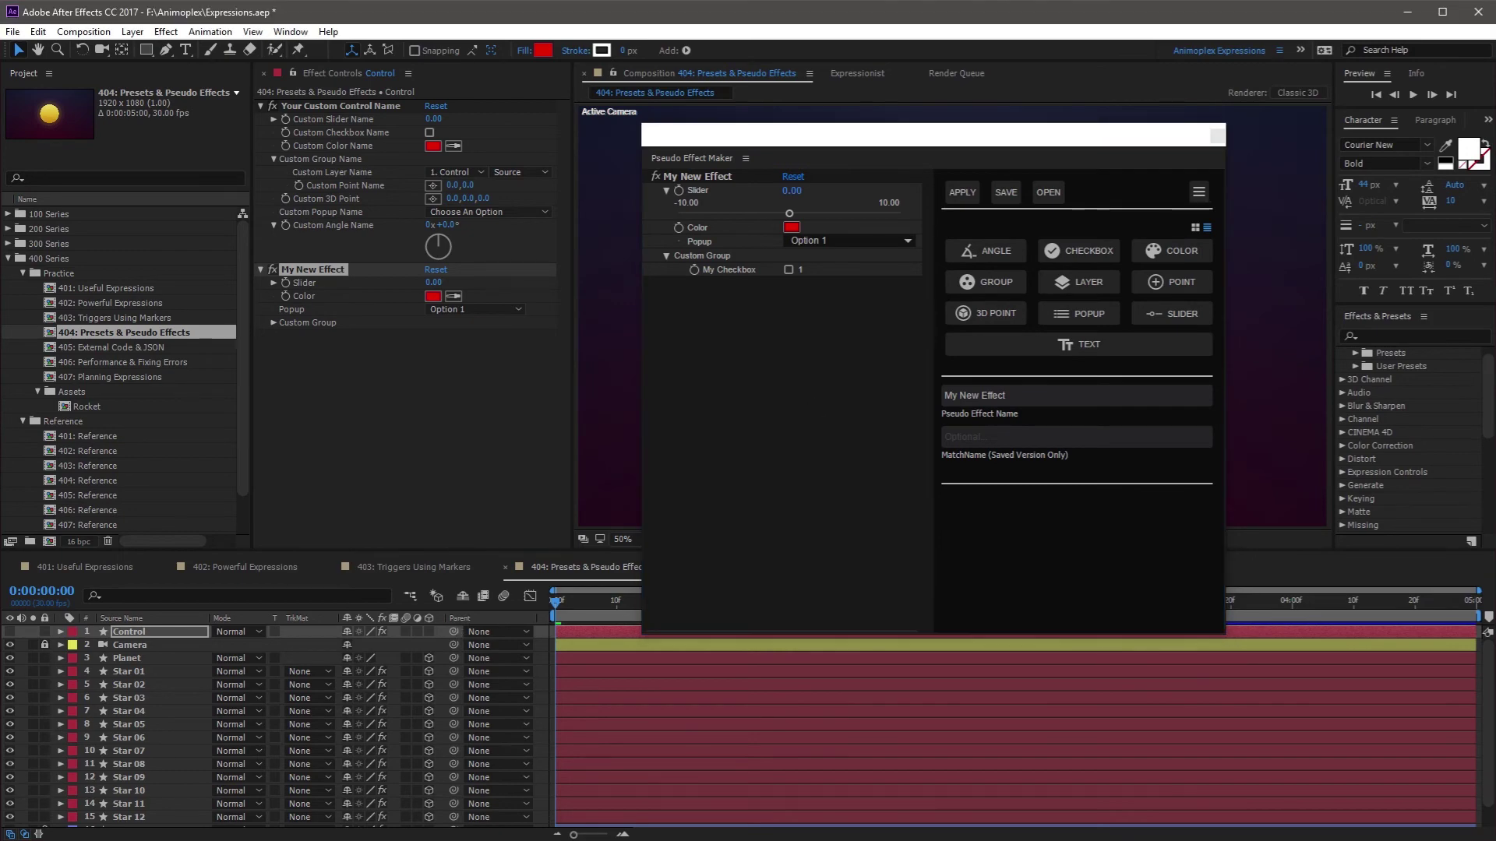
pyautogui.hotkey('alt', 'Tab')
# Paste the effect XML over lines 17–28 and highlight the checkbox-label caveats and PresetEffects.xml name.
pyautogui.moveTo(391, 578); pyautogui.dragTo(230, 378)
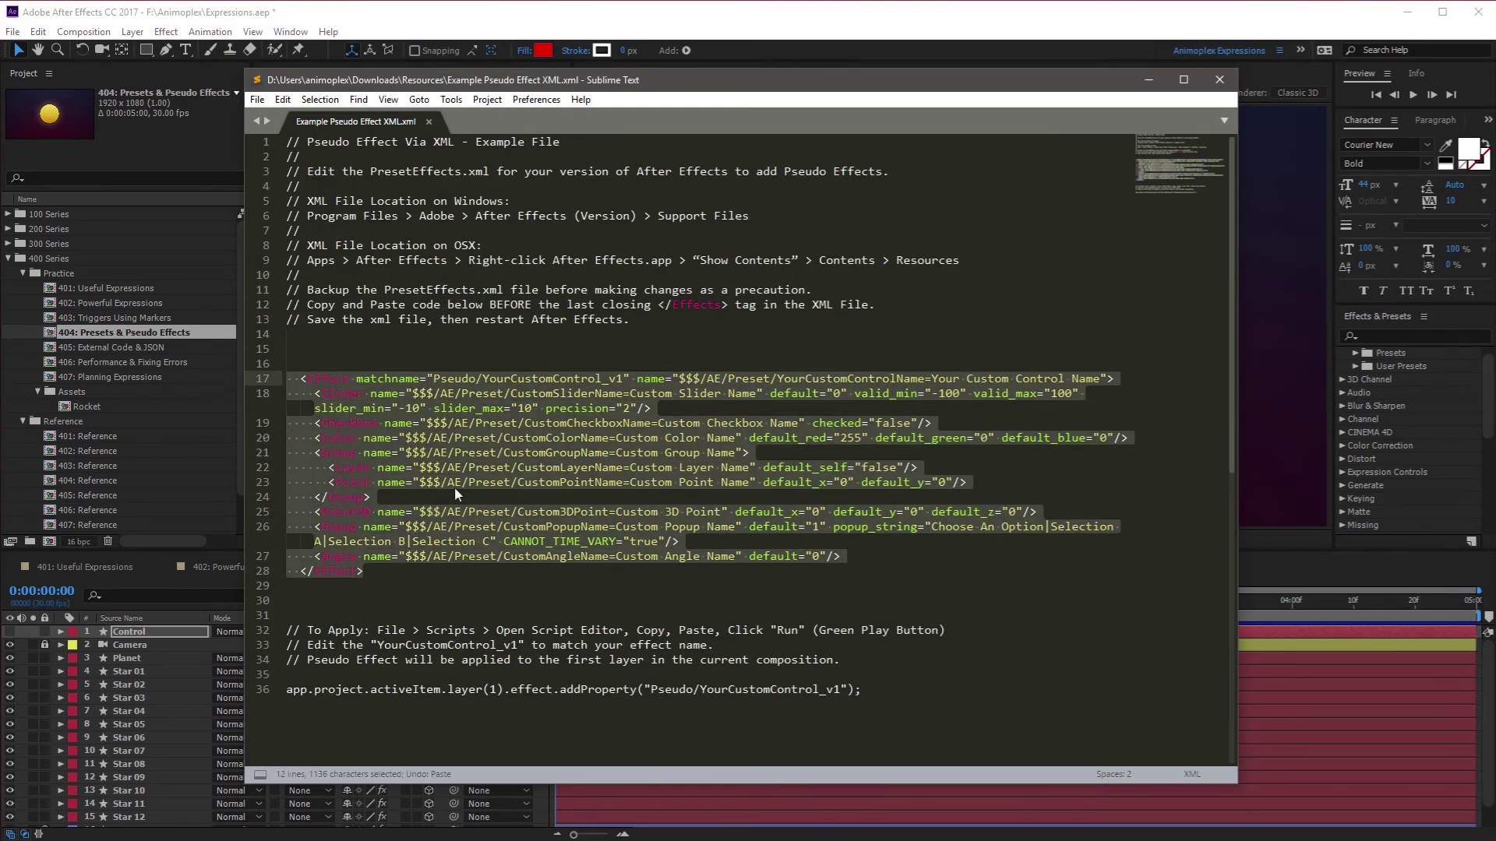
pyautogui.write('<!--   This control is valid for use in the PresetEffects.xml file, however, keep in mind that some control properties are only available when applying through the Pseudo Effect Maker and will not have any effect when imported through the PresetEffects.xml file. These are the exceptions for your control:  > Checkbox labels will not appear   -->  <Effect matchname="Pseudo/MyNewEffect" name="My New Effect">   <Slider name="$$$/AE/Preset/Slider=Slider" default="0" valid_min="-100" valid_max="100" slider_min="-10" slider_max="10" precision="2" />   <Color name="$$$/AE/Preset/Color=Color" default_red="255" default_green="0" default_blue="0" />   <Popup name="$$$/AE/Preset/Popup=Popup" default="1" popup_string="Option 1|Option 2|Option 3" CANNOT_TIME_VARY="true" />   <Group name="$$$/AE/Preset/CustomGroup=Custom Group" >     <Checkbox name="$$$/AE/Preset/MyCheckbox=My Checkbox" checked="false" label="1" />   </Group> </Effect>')
pyautogui.scroll(-1, 394, 592)
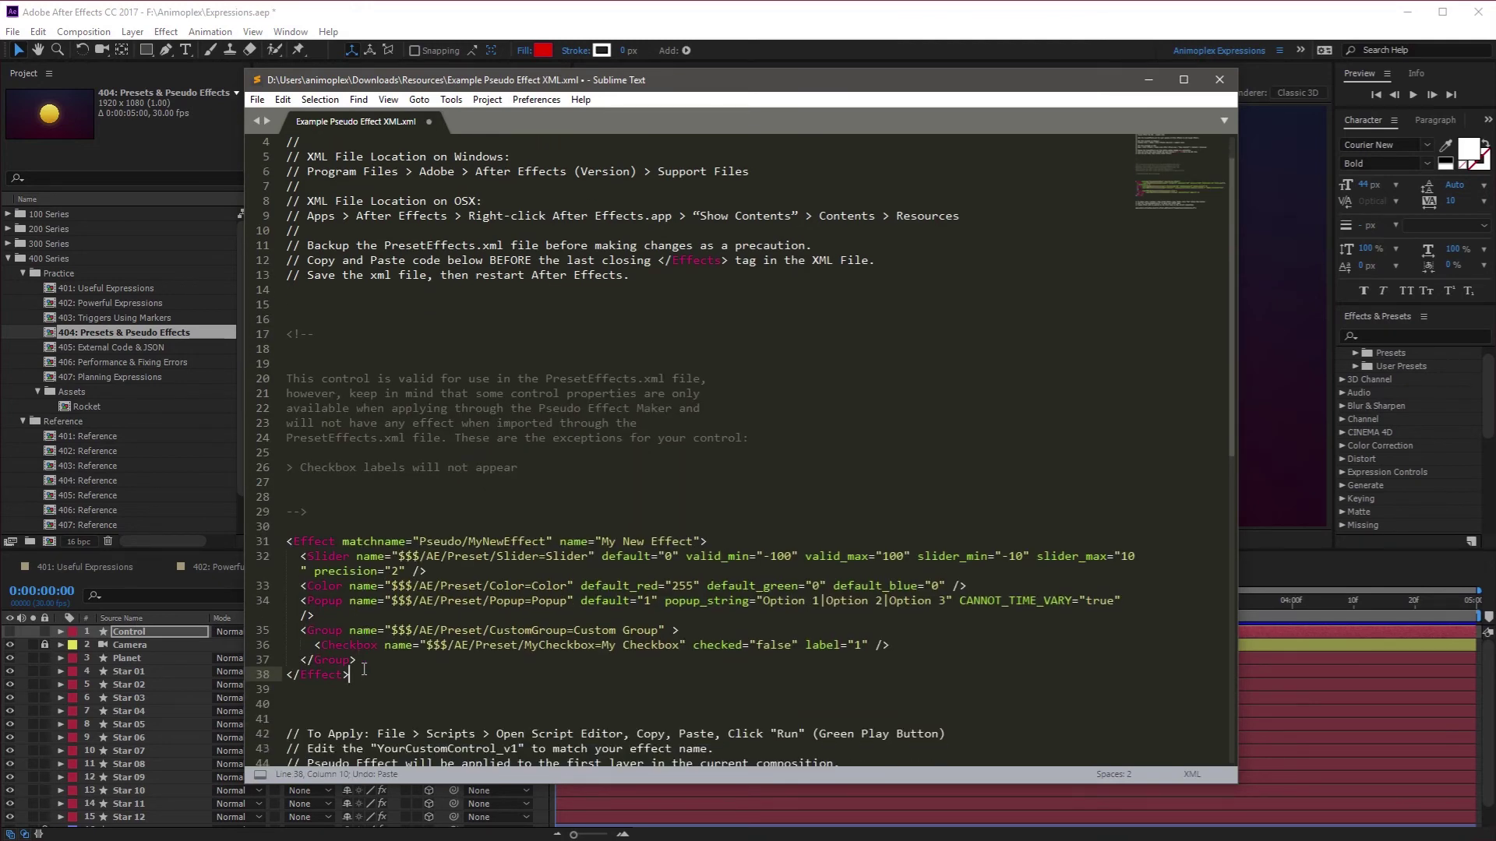
pyautogui.moveTo(363, 669); pyautogui.dragTo(287, 333)
pyautogui.click(312, 511)
pyautogui.click(546, 470)
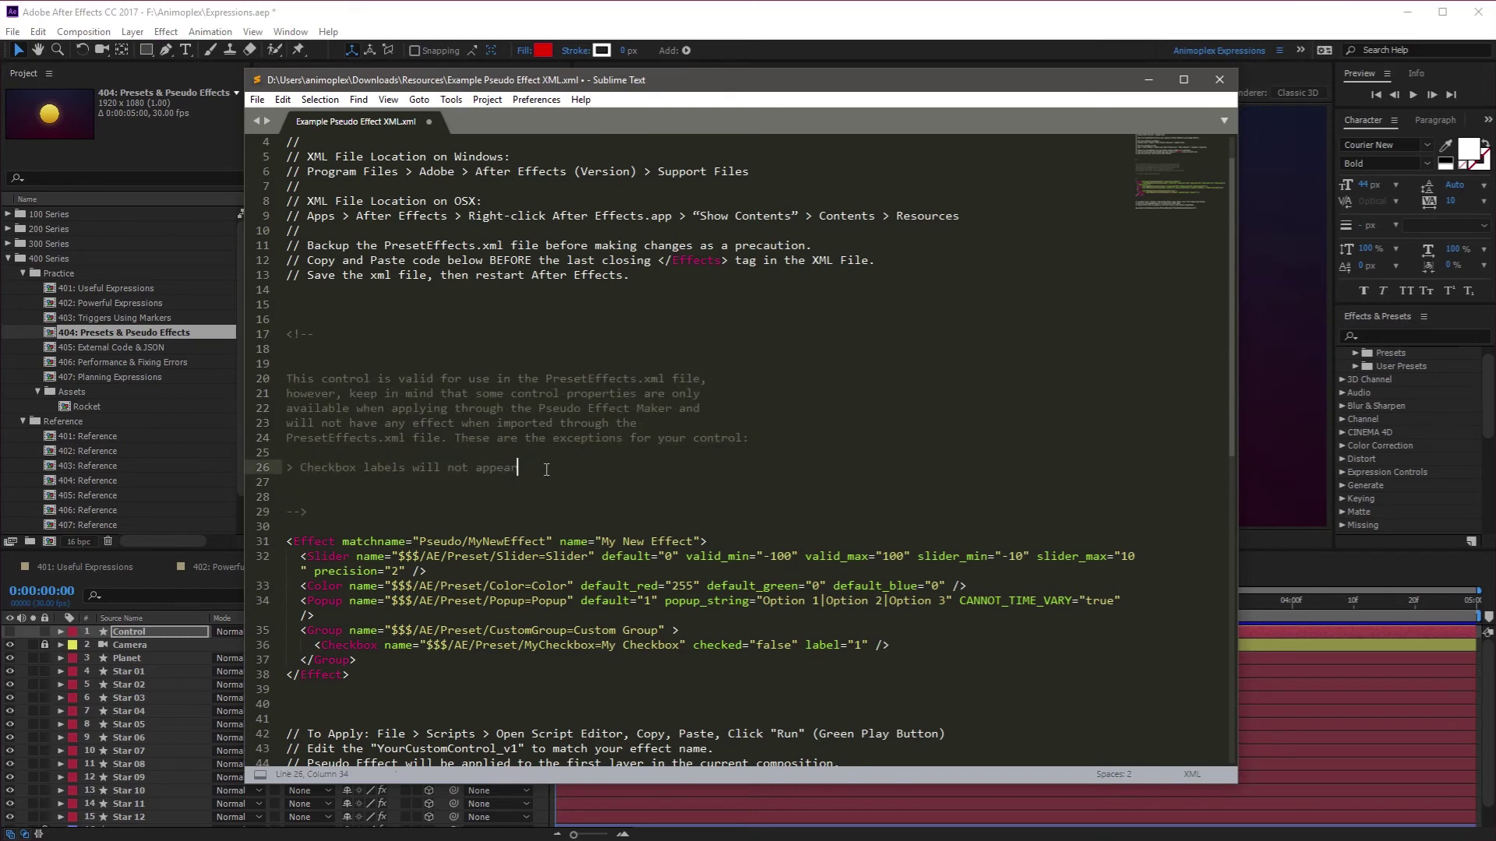
pyautogui.moveTo(534, 468); pyautogui.dragTo(287, 468)
pyautogui.click(349, 675)
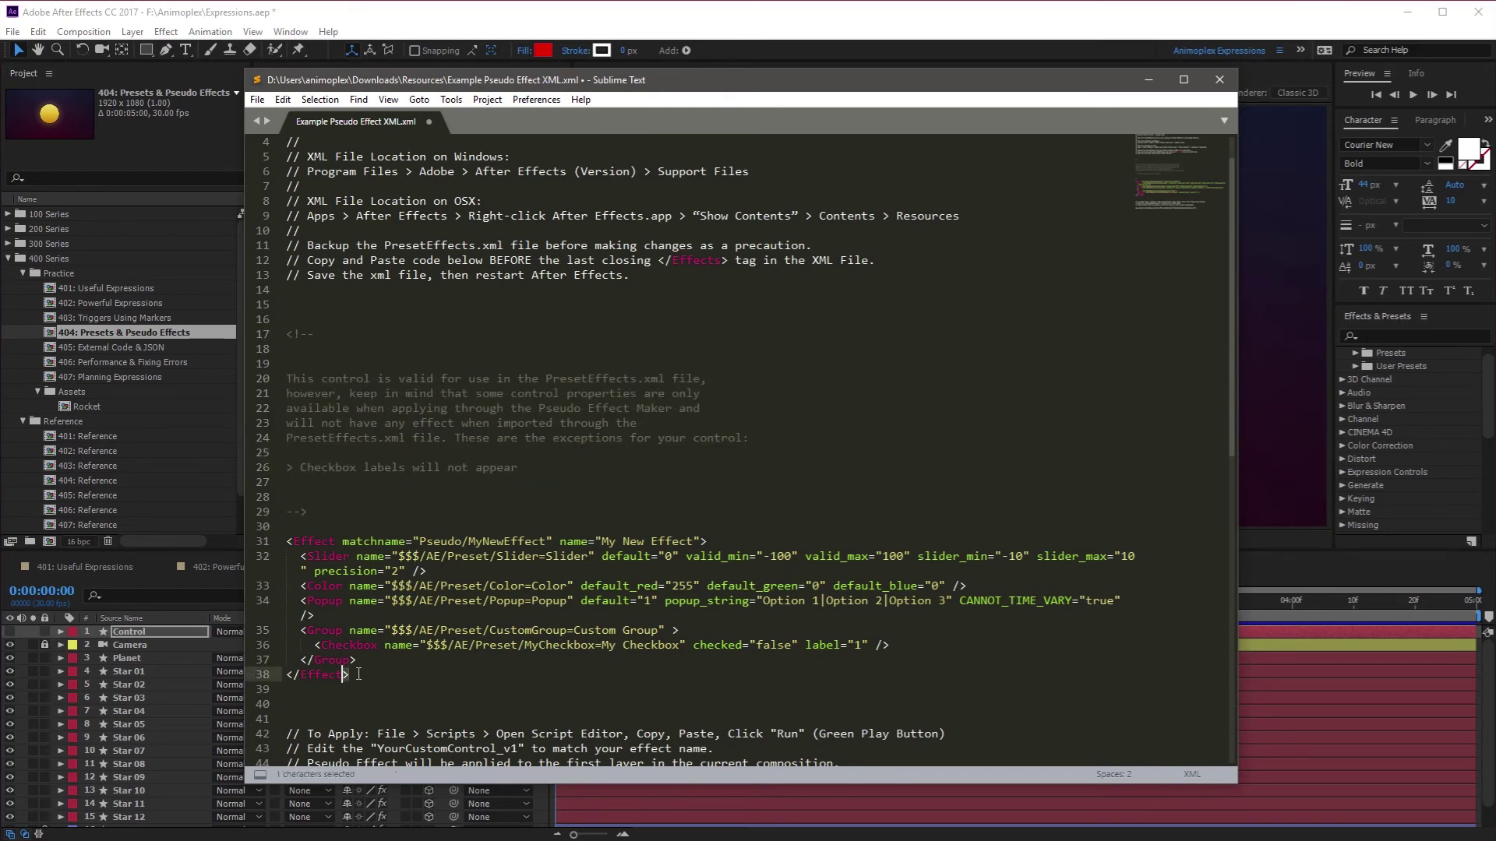
pyautogui.moveTo(349, 675); pyautogui.dragTo(255, 537)
pyautogui.moveTo(424, 468); pyautogui.dragTo(363, 467)
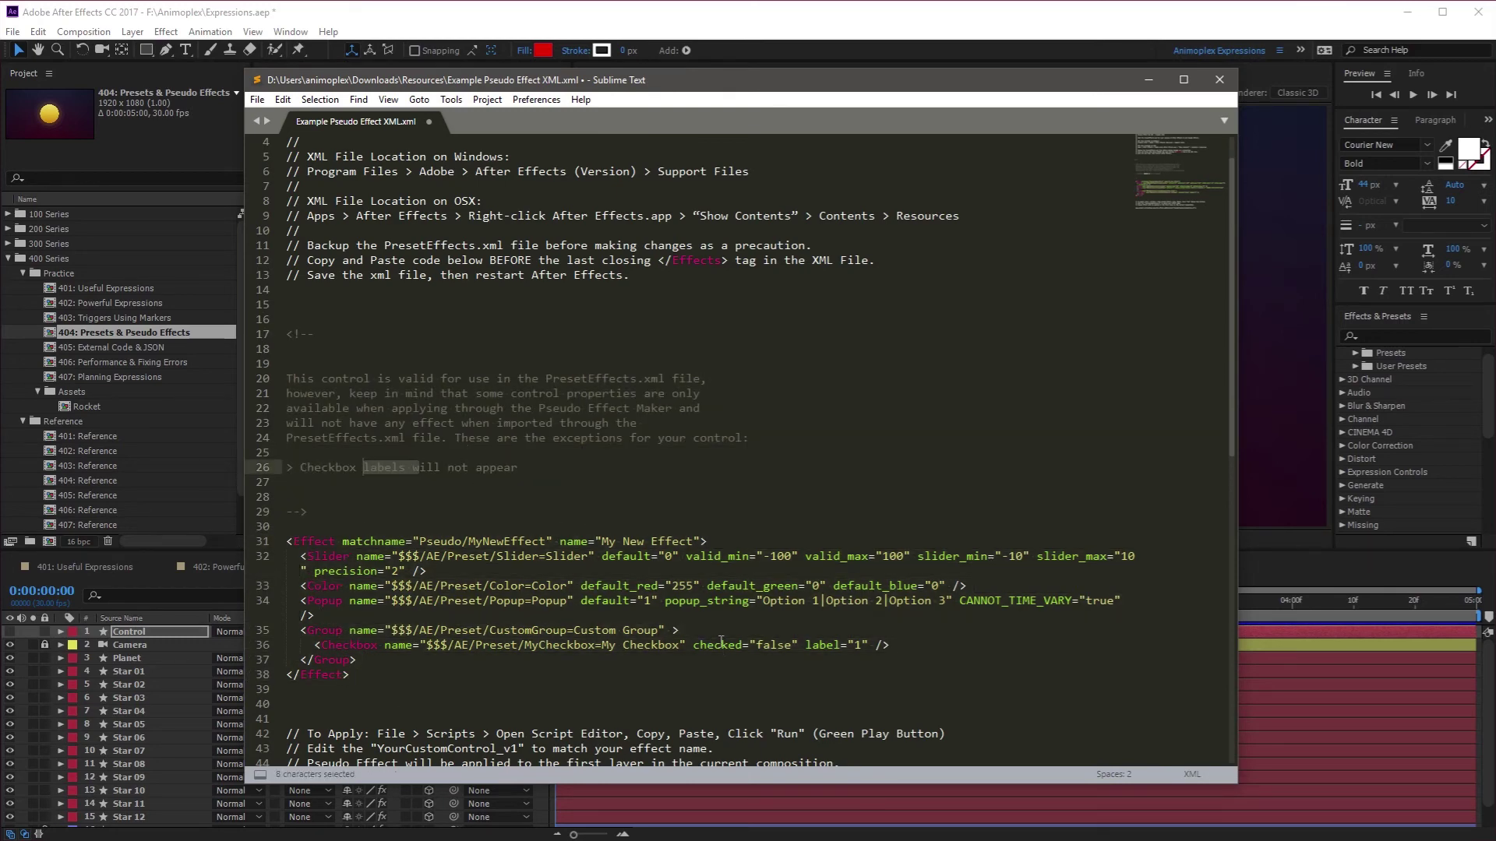
pyautogui.moveTo(856, 645); pyautogui.dragTo(806, 645)
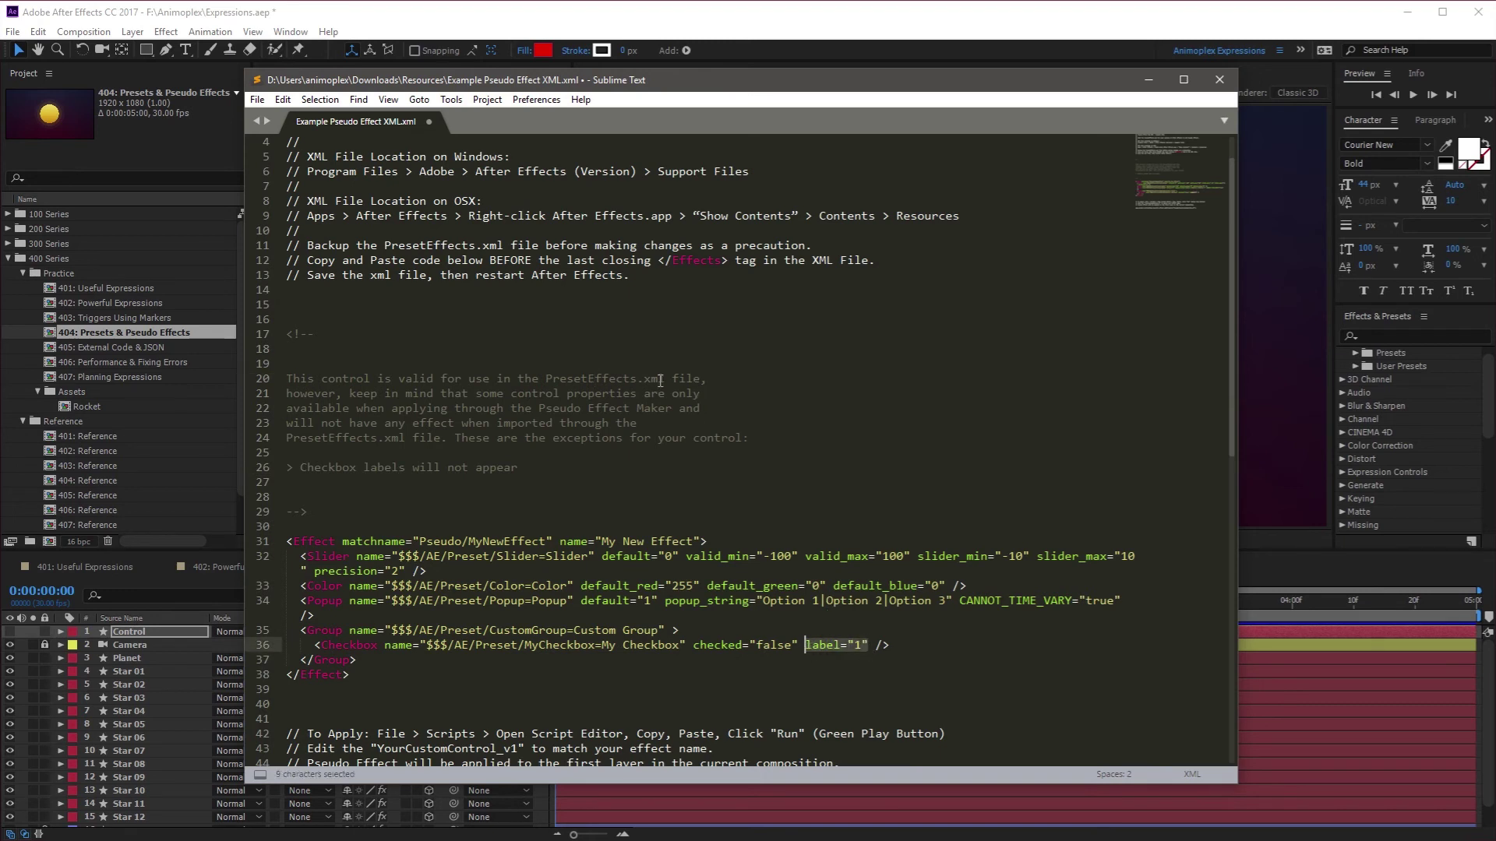
pyautogui.moveTo(665, 381); pyautogui.dragTo(539, 377)
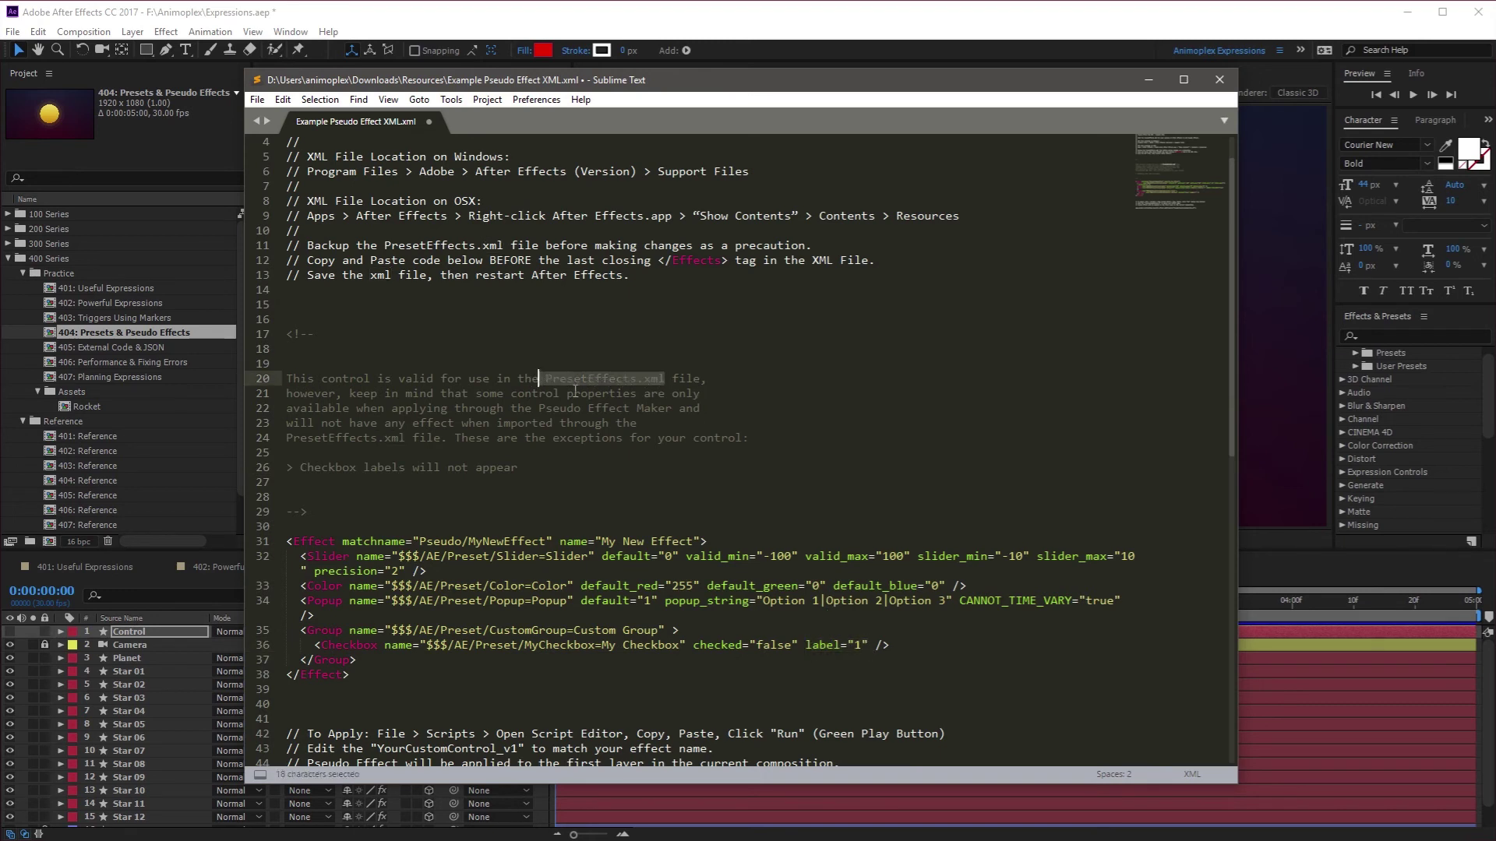
pyautogui.click(520, 477)
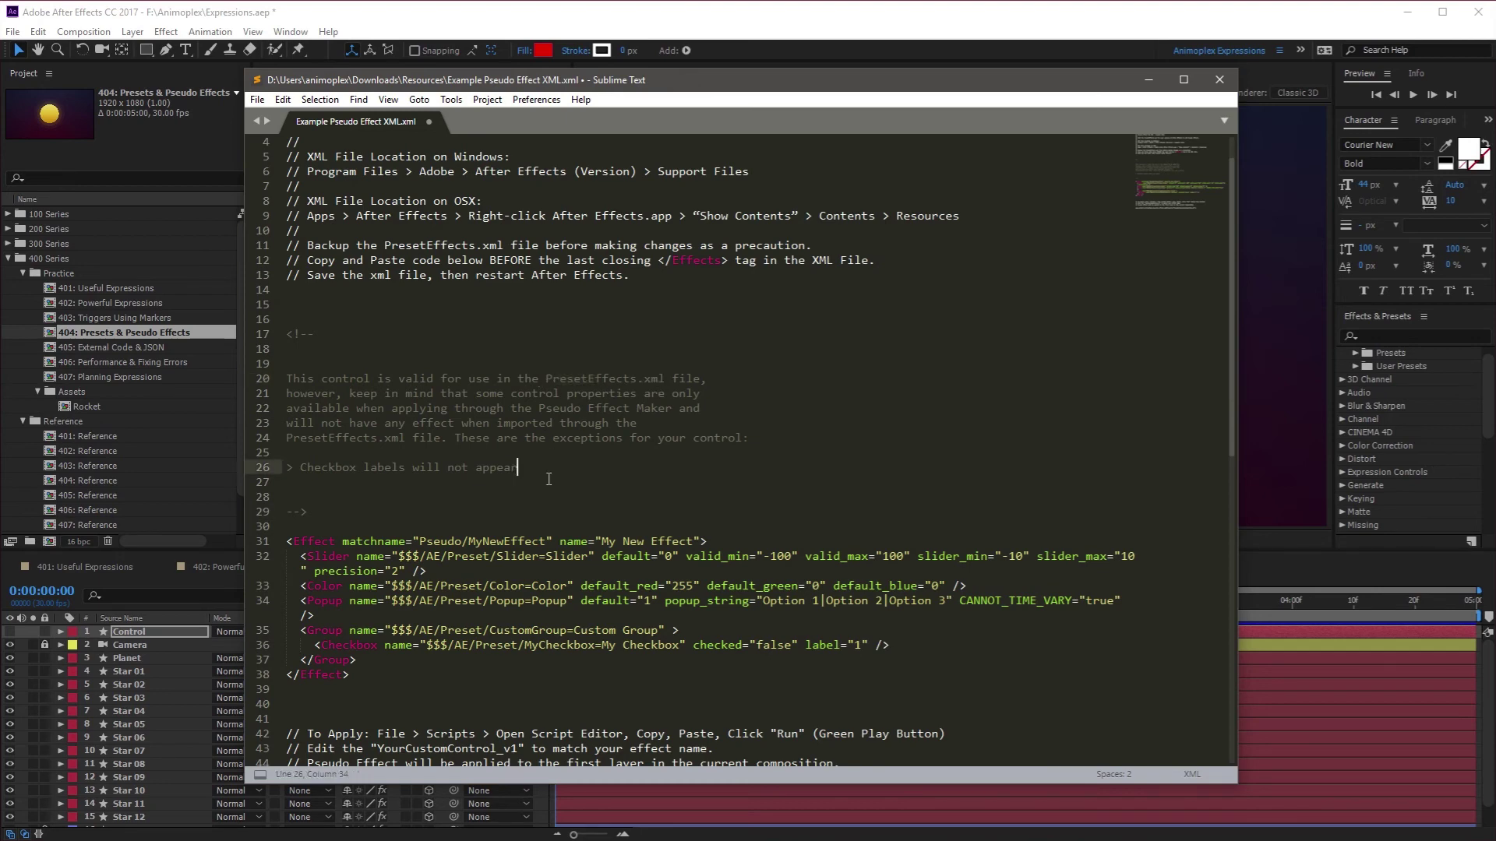
# Restore and copy the original YourCustomControl_v1 effect block, then return to After Effects.
pyautogui.hotkey('ctrl', 'z')
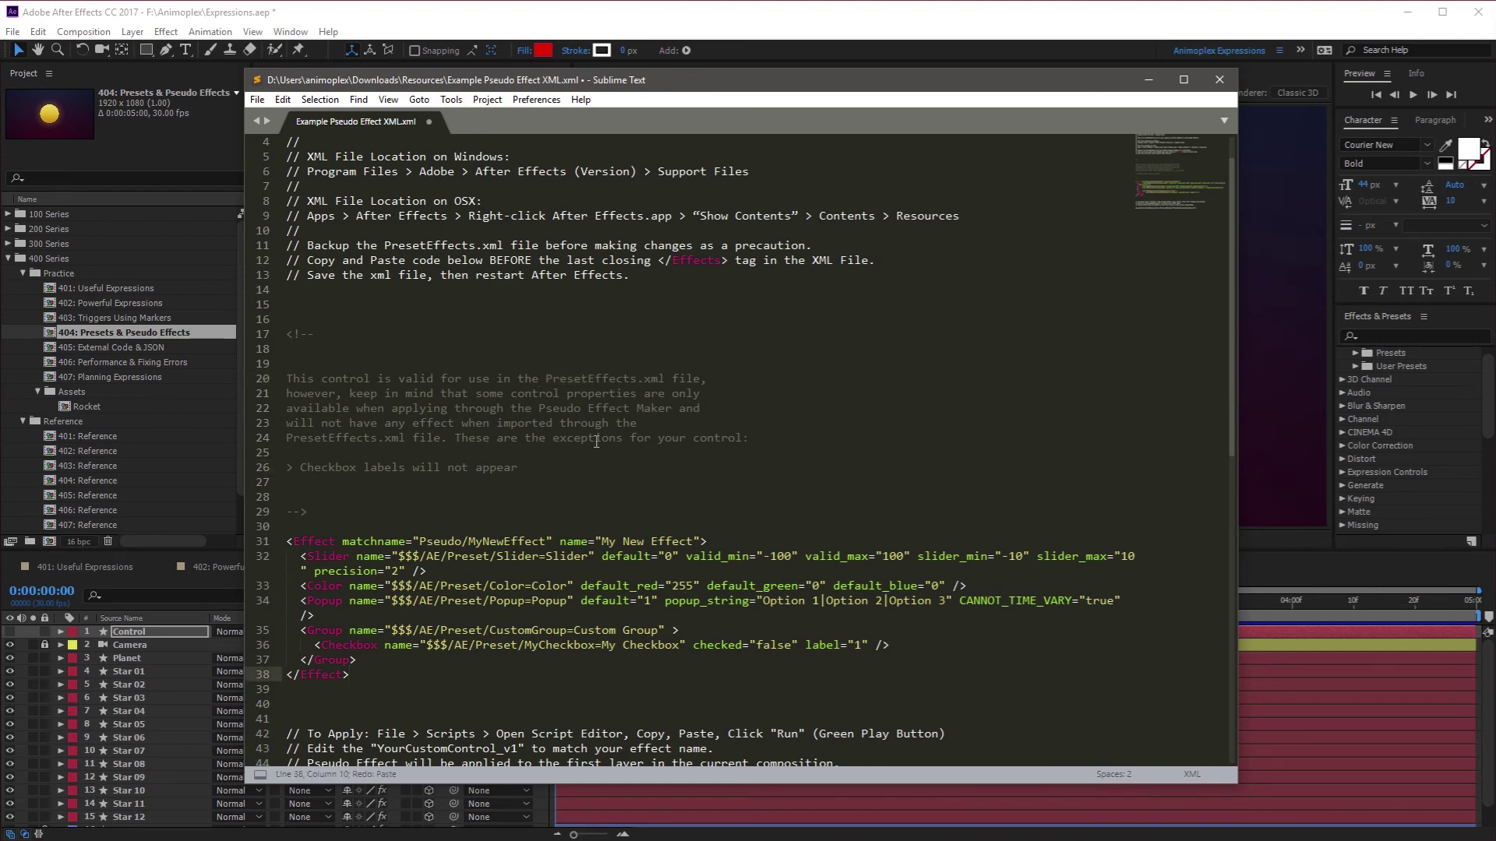
pyautogui.hotkey('ctrl', 'y')
pyautogui.click(376, 526)
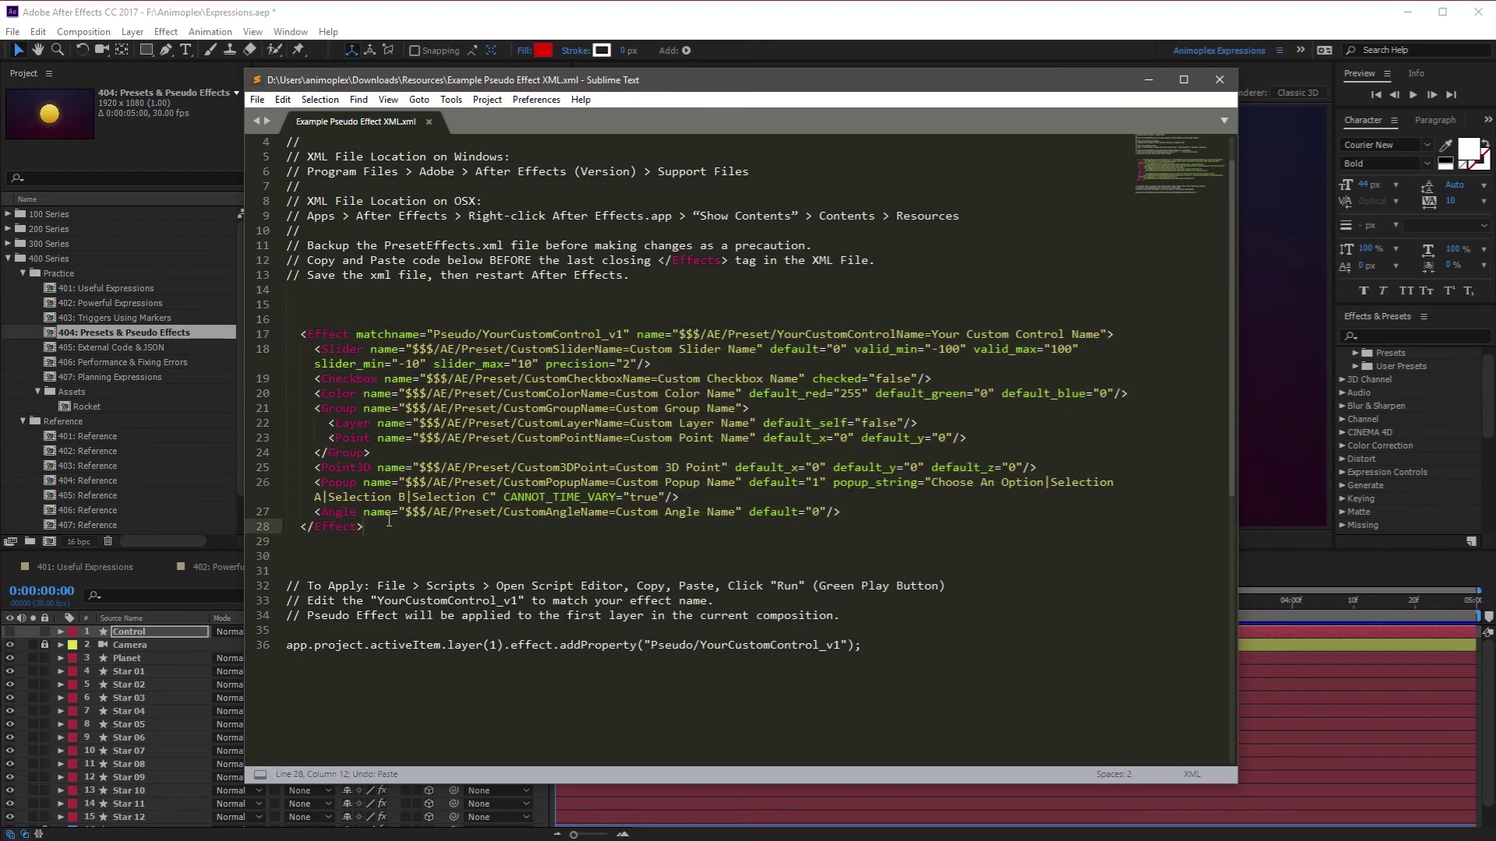
pyautogui.moveTo(387, 527); pyautogui.dragTo(287, 335)
pyautogui.hotkey('ctrl', 'c')
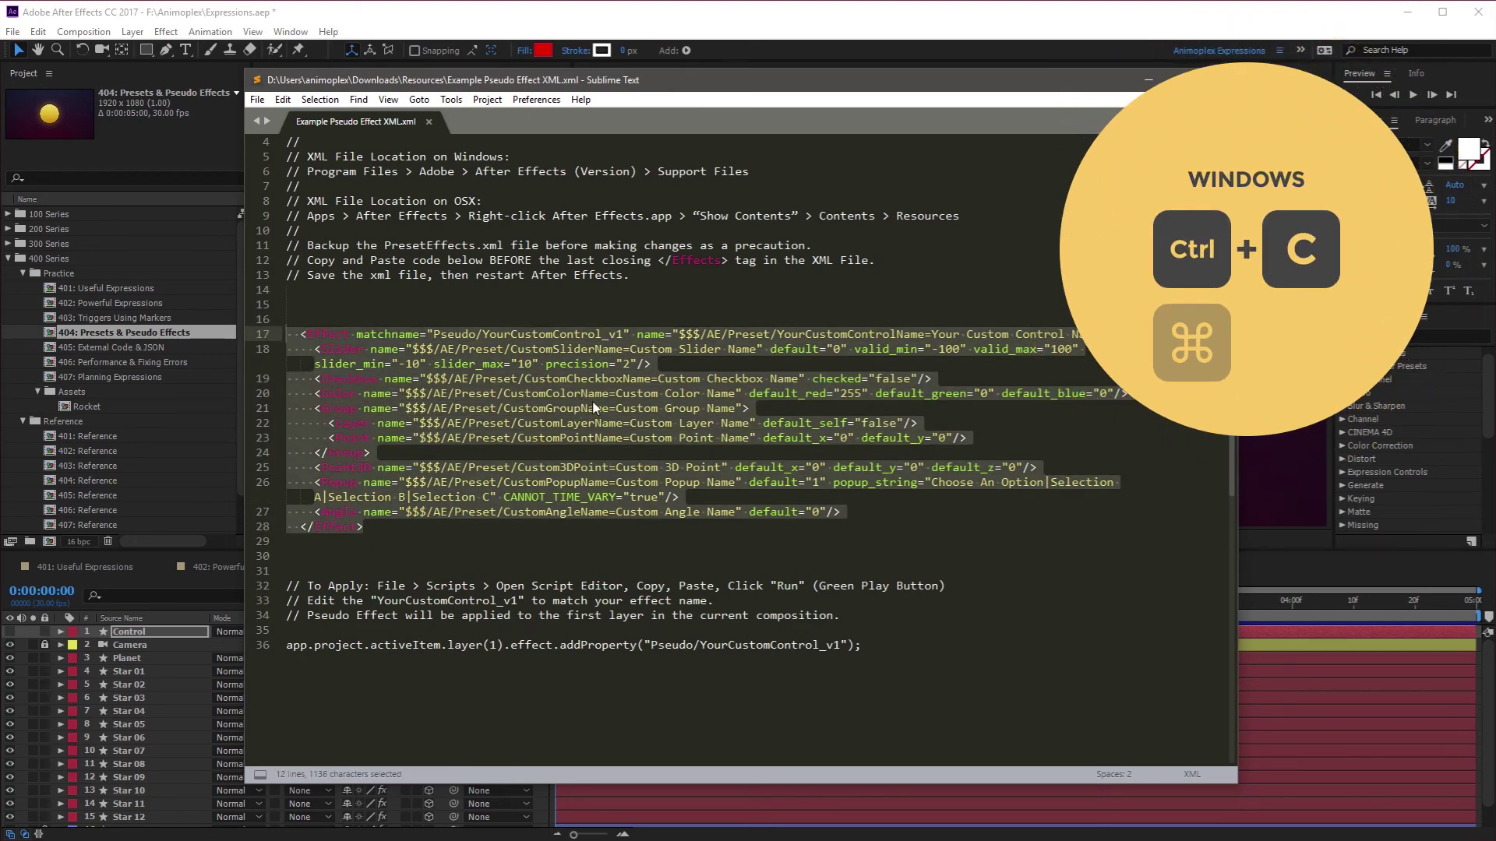
pyautogui.hotkey('ctrl', 'c')
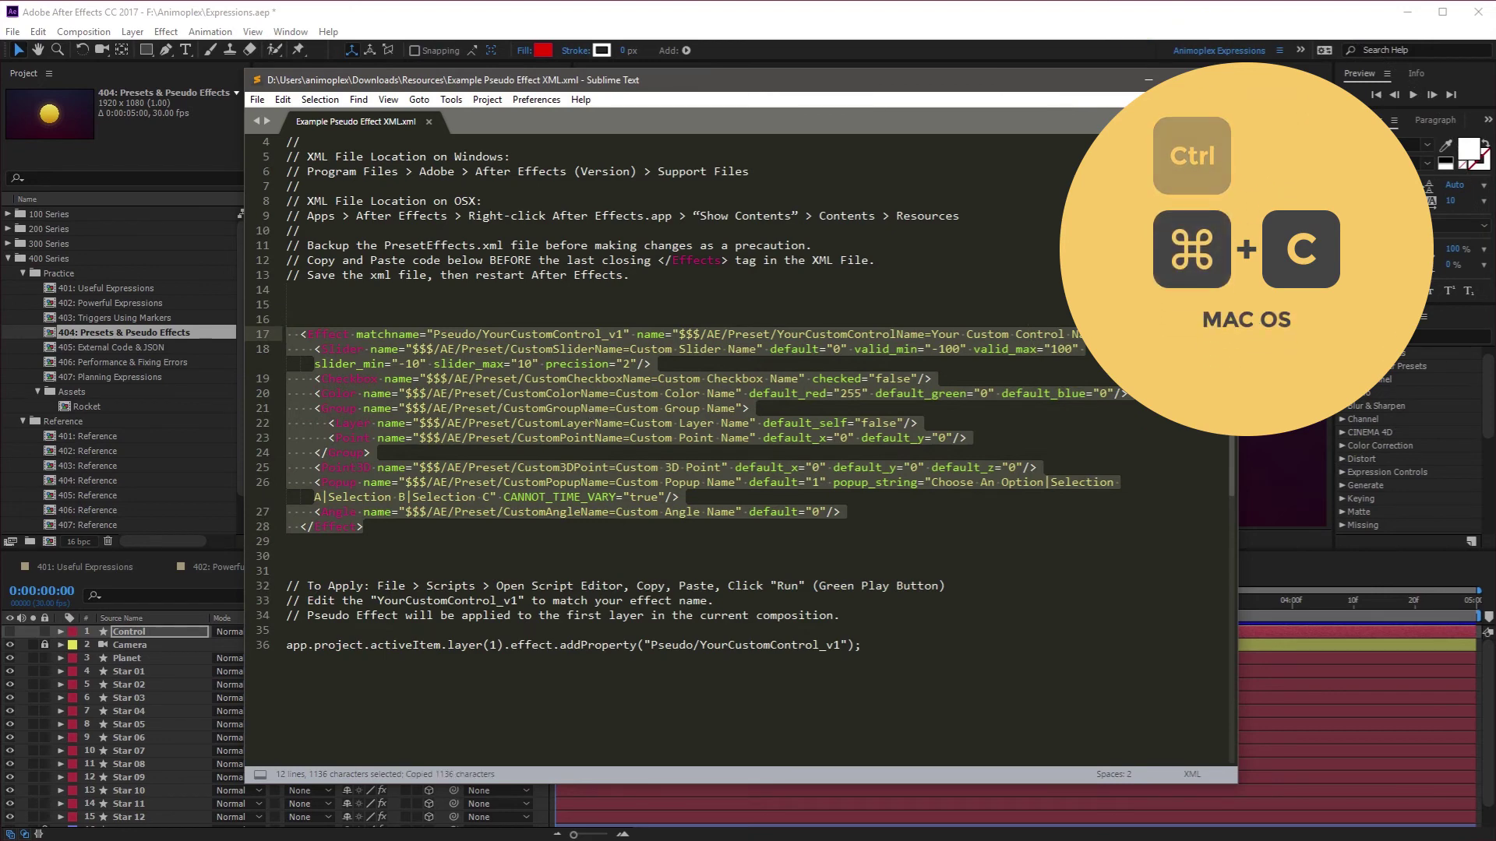
pyautogui.hotkey('alt', 'Tab')
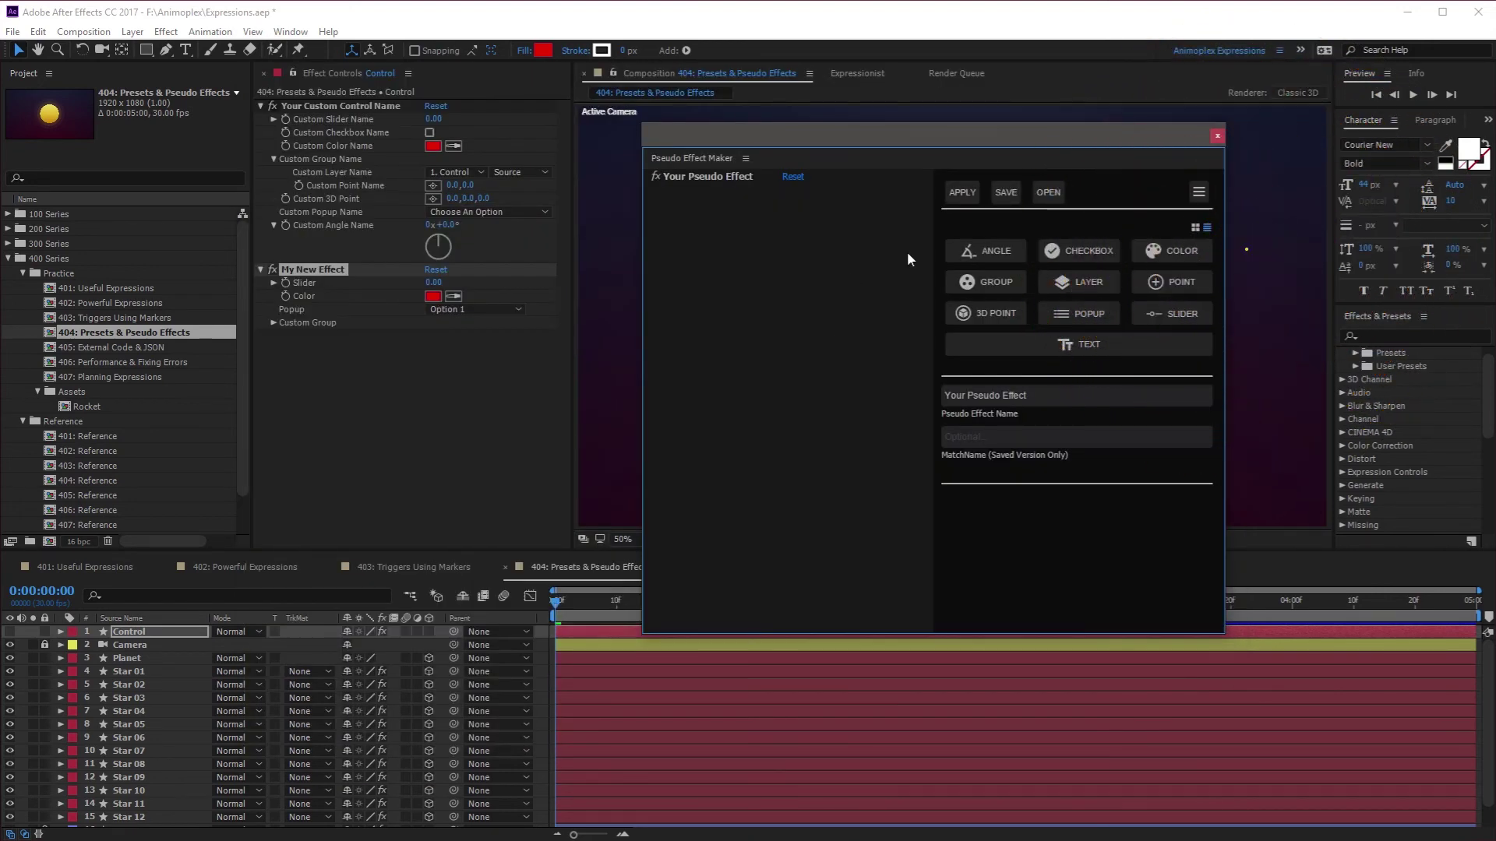
# Paste the copied YourCustomControl_v1 XML into Pseudo Effect Maker with Paste XML.
pyautogui.click(1196, 193)
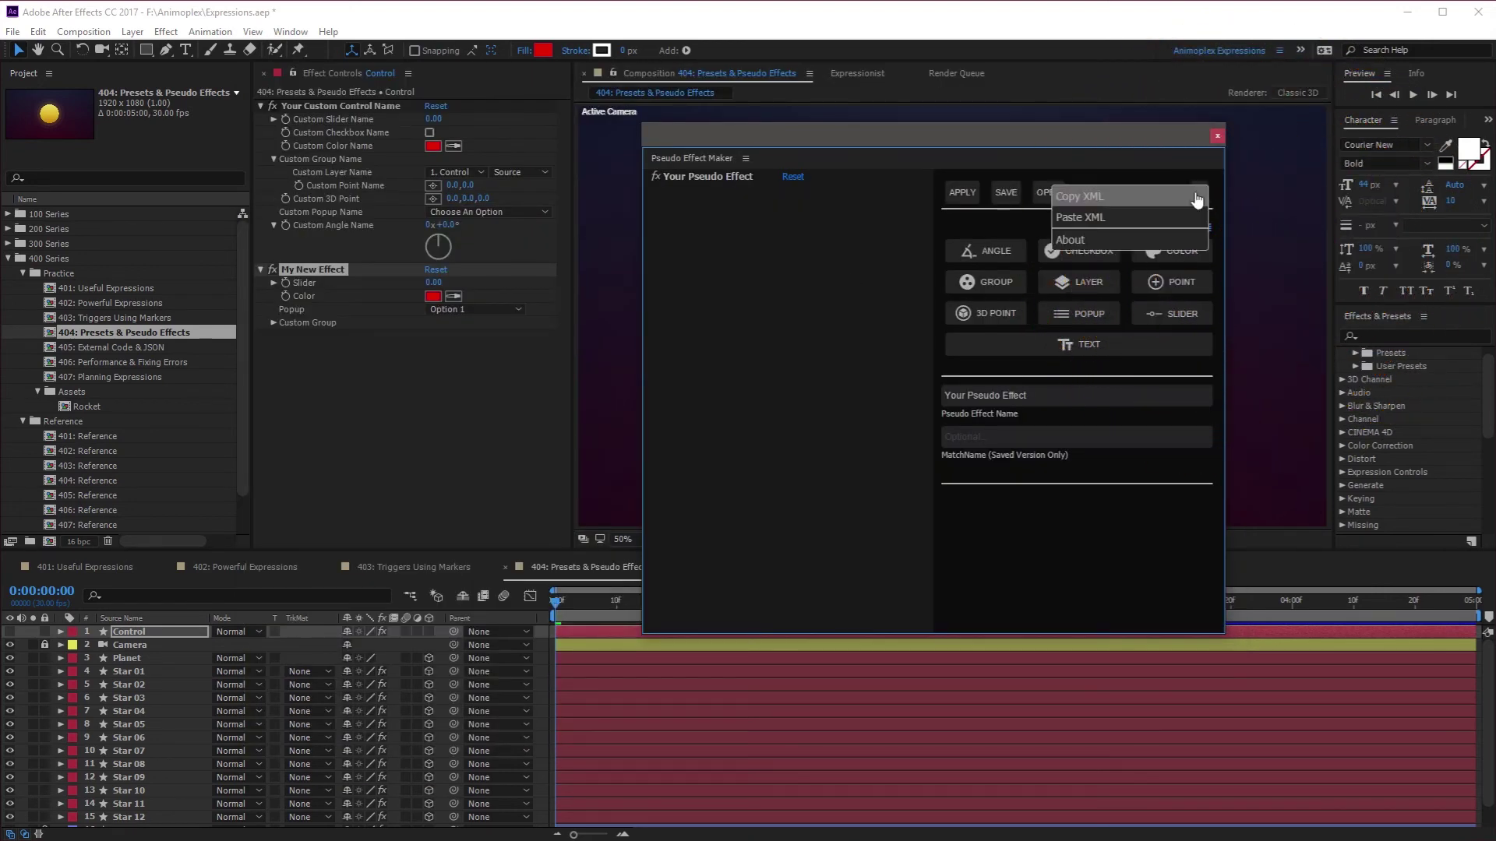
pyautogui.click(1081, 218)
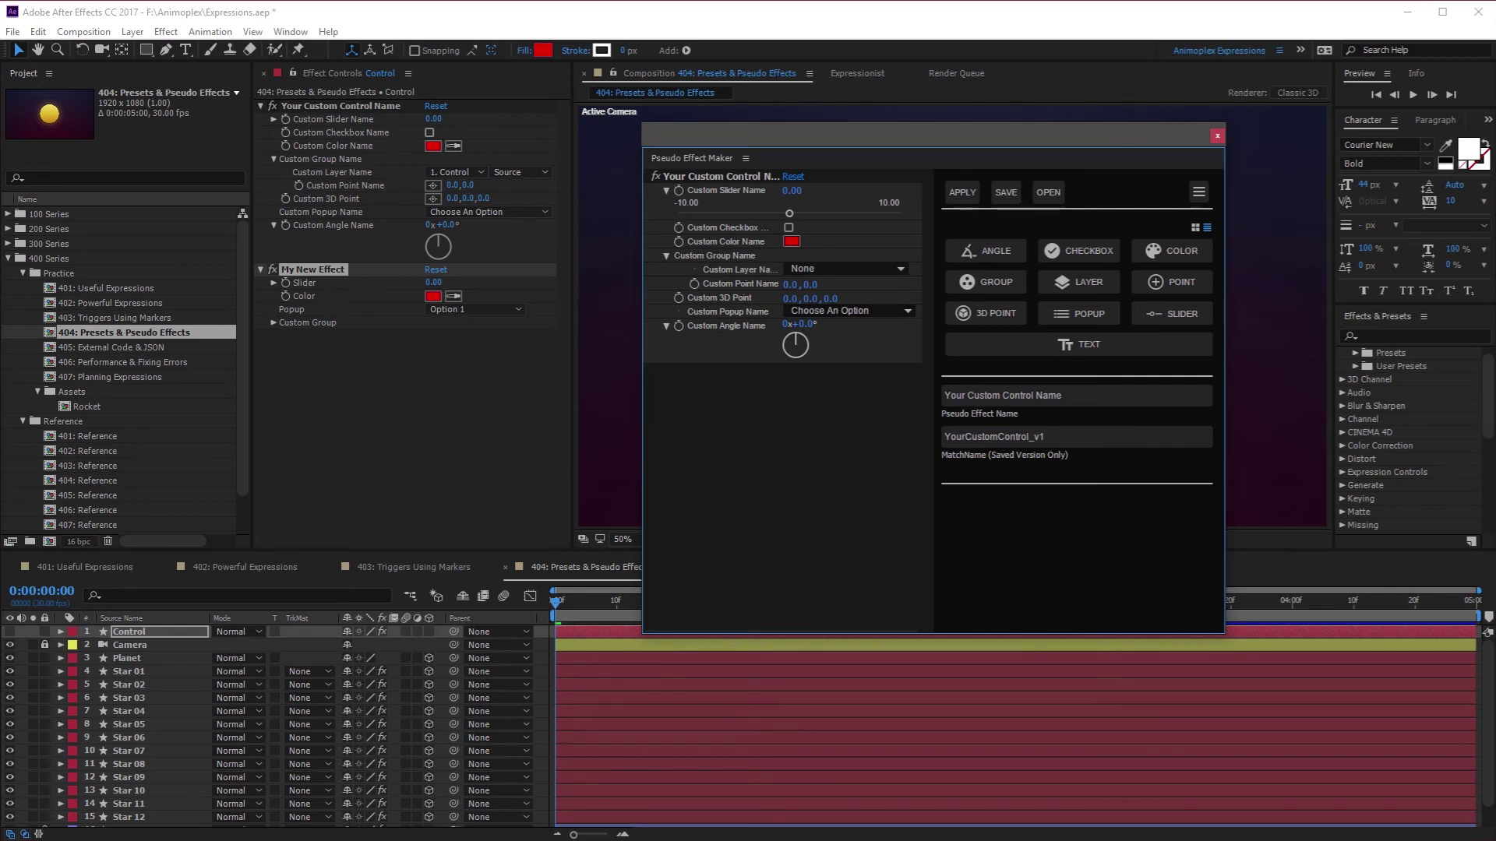
# Close Pseudo Effect Maker, select the Your Custom Control Name effect, then select the Planet layer.
pyautogui.click(1217, 136)
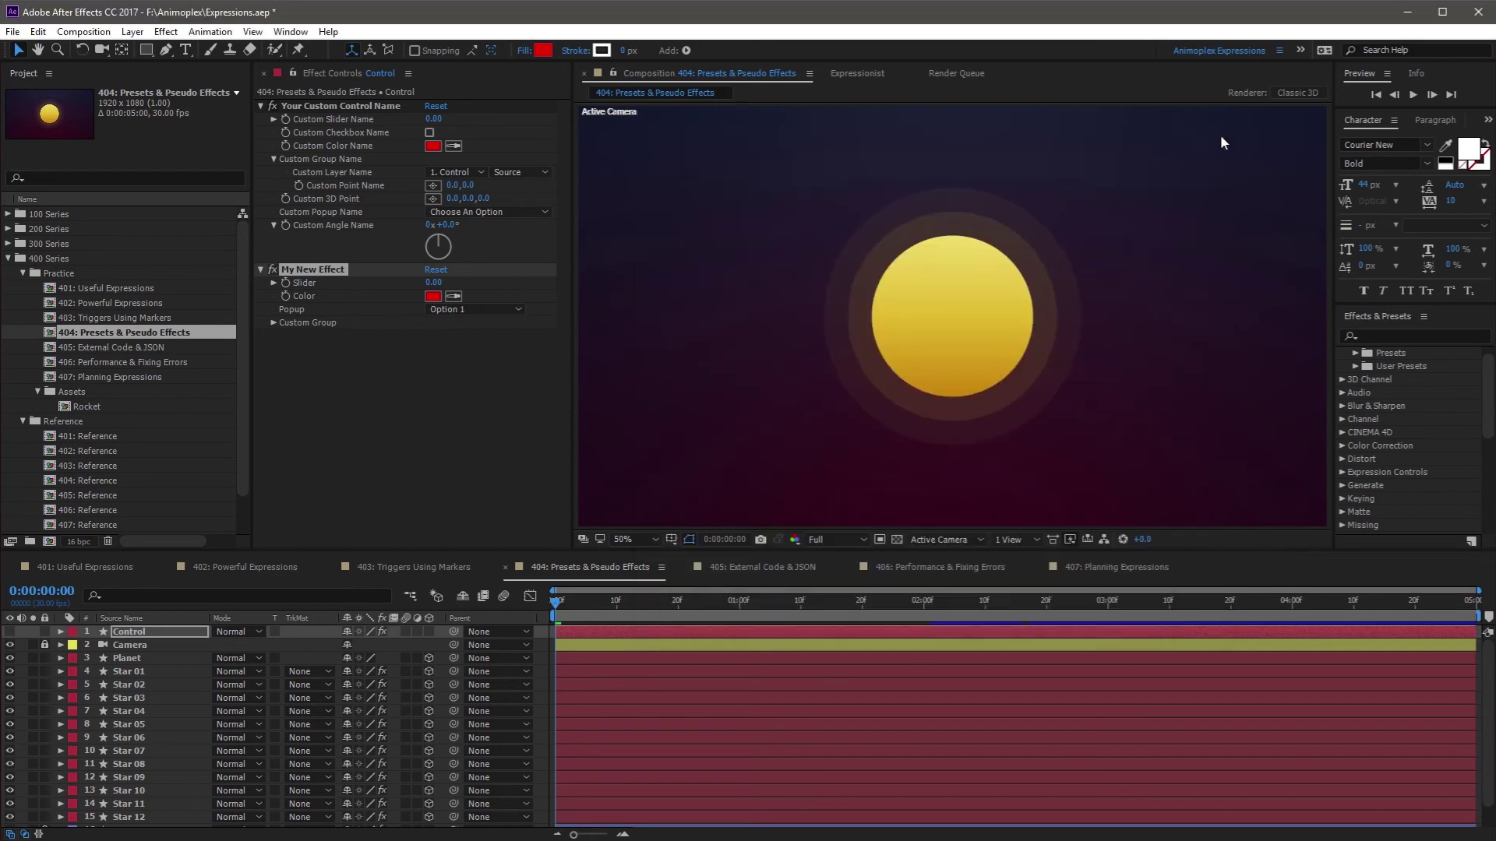
pyautogui.click(316, 107)
pyautogui.click(318, 105)
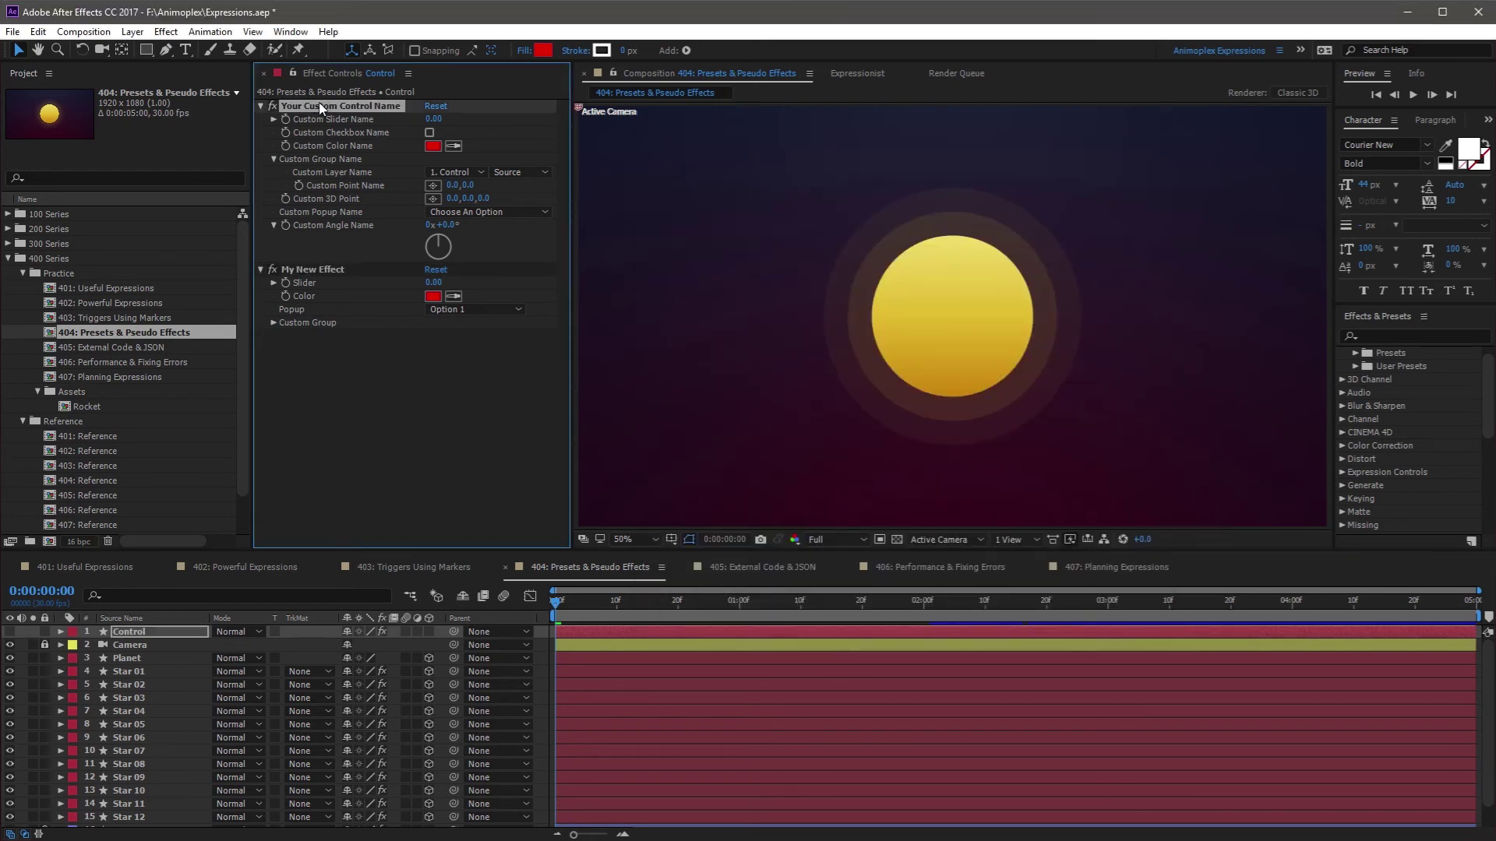
pyautogui.click(179, 659)
pyautogui.click(148, 656)
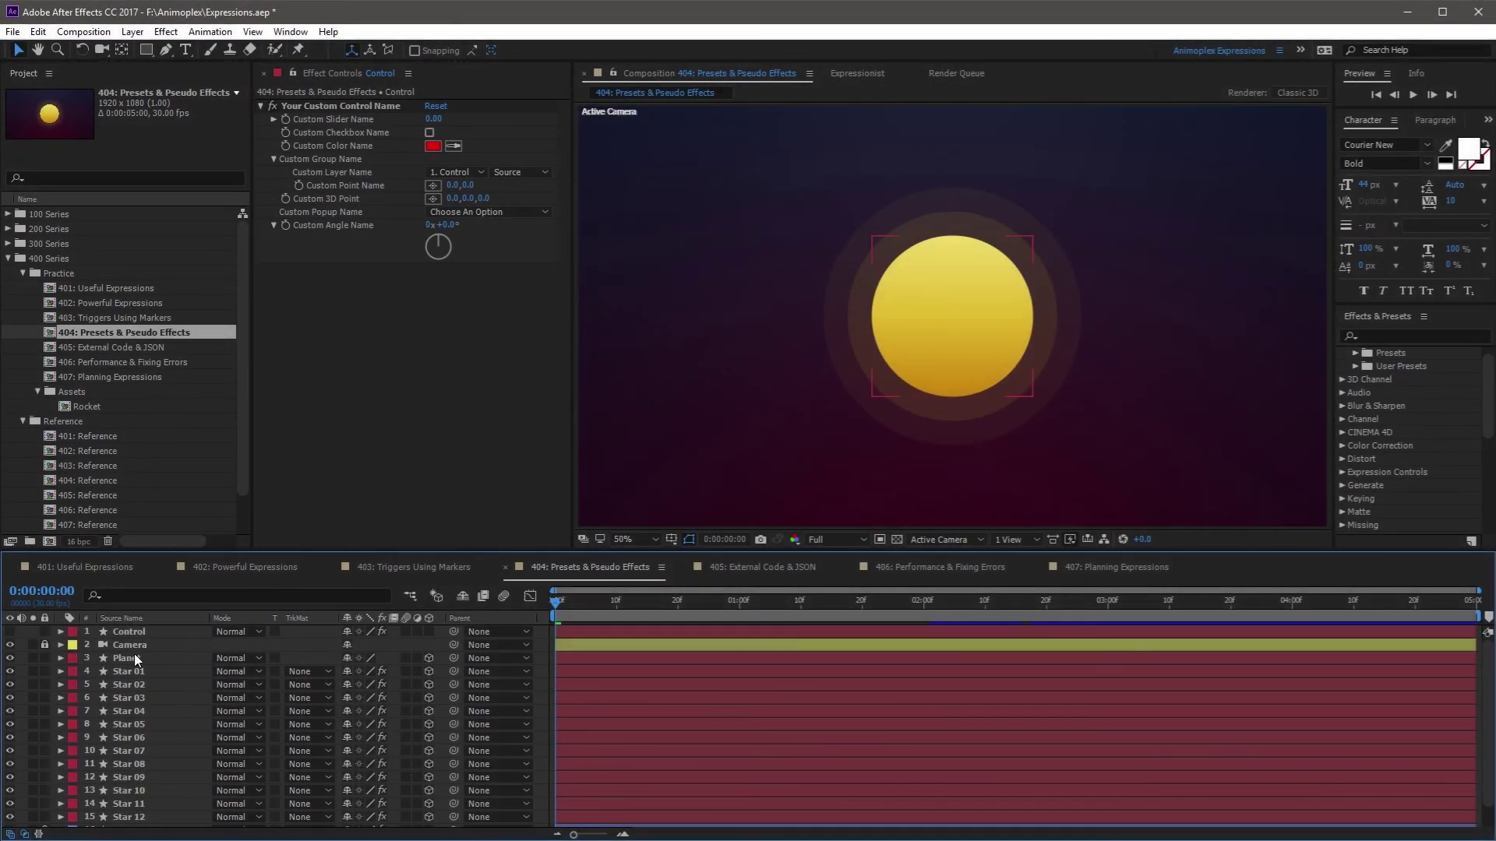
# Give Planet's Scale an expression linked to Custom Slider Name, edited to [temp, temp, temp].
pyautogui.click(134, 659)
pyautogui.press('s')
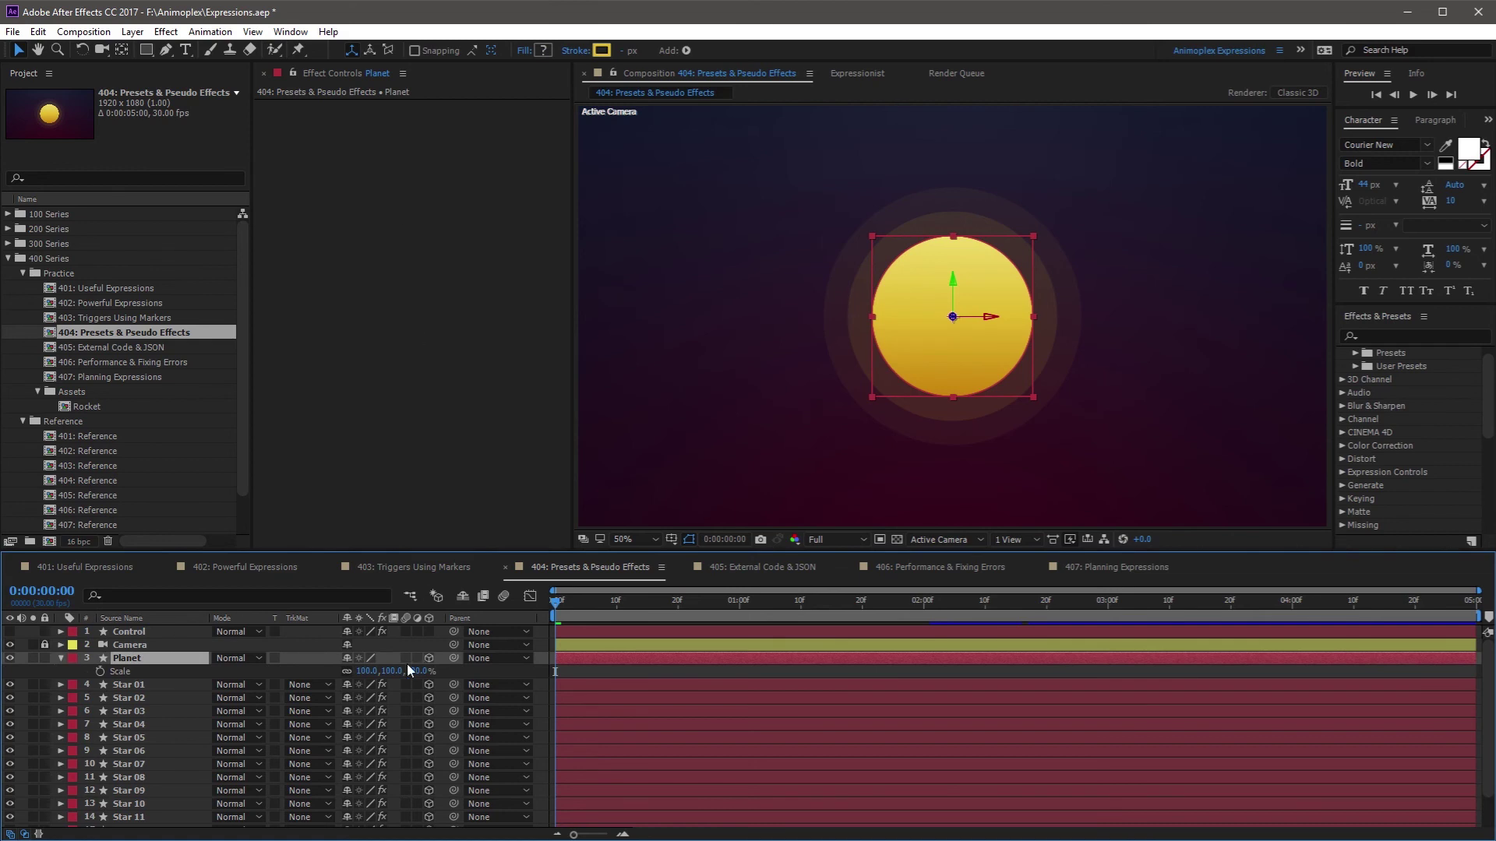
pyautogui.keyDown('alt'); pyautogui.click(100, 670); pyautogui.keyUp('alt')
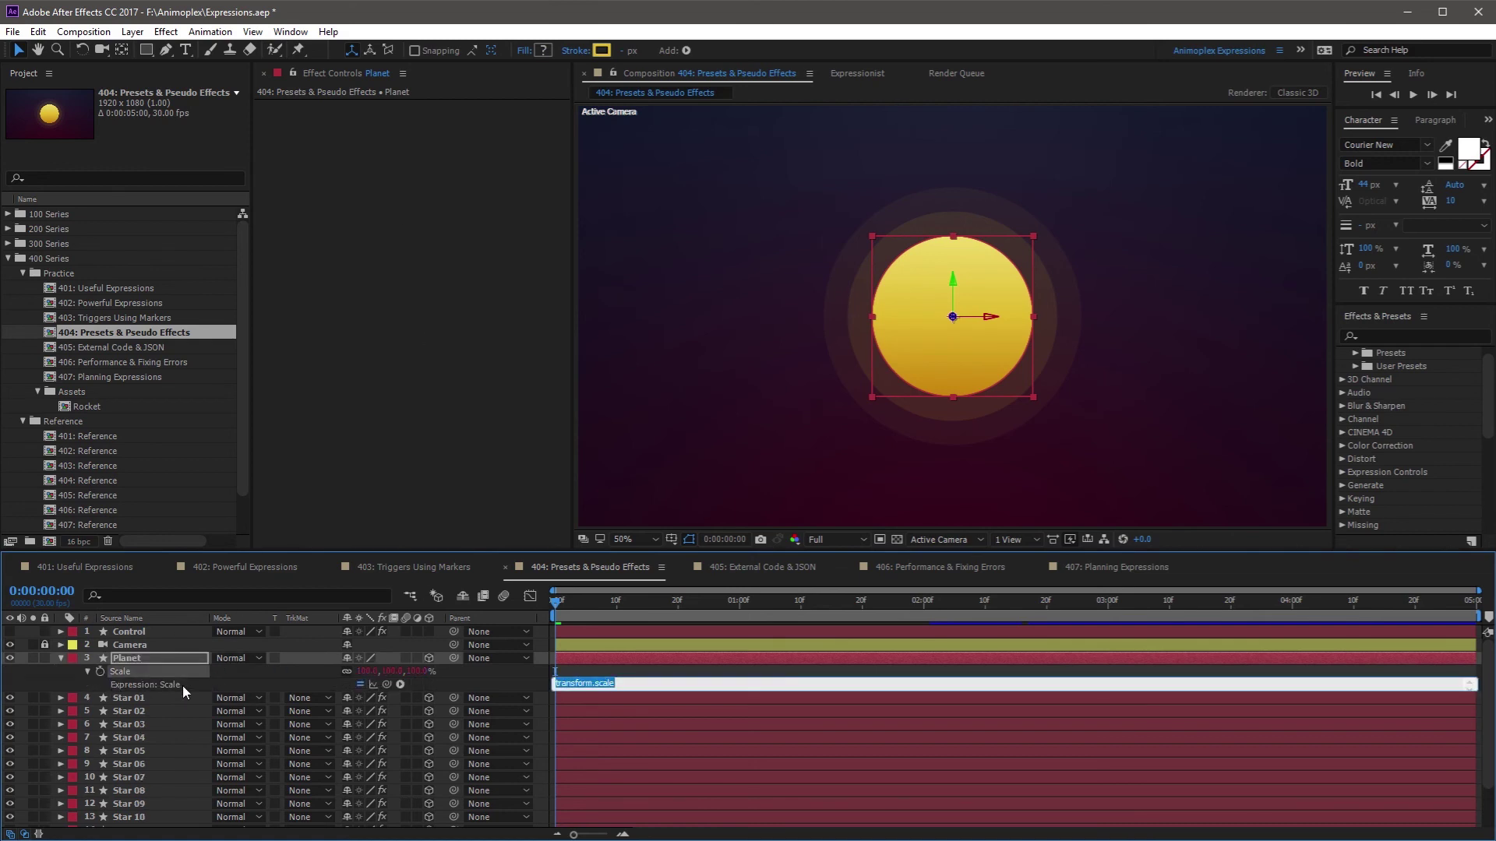
pyautogui.click(153, 630)
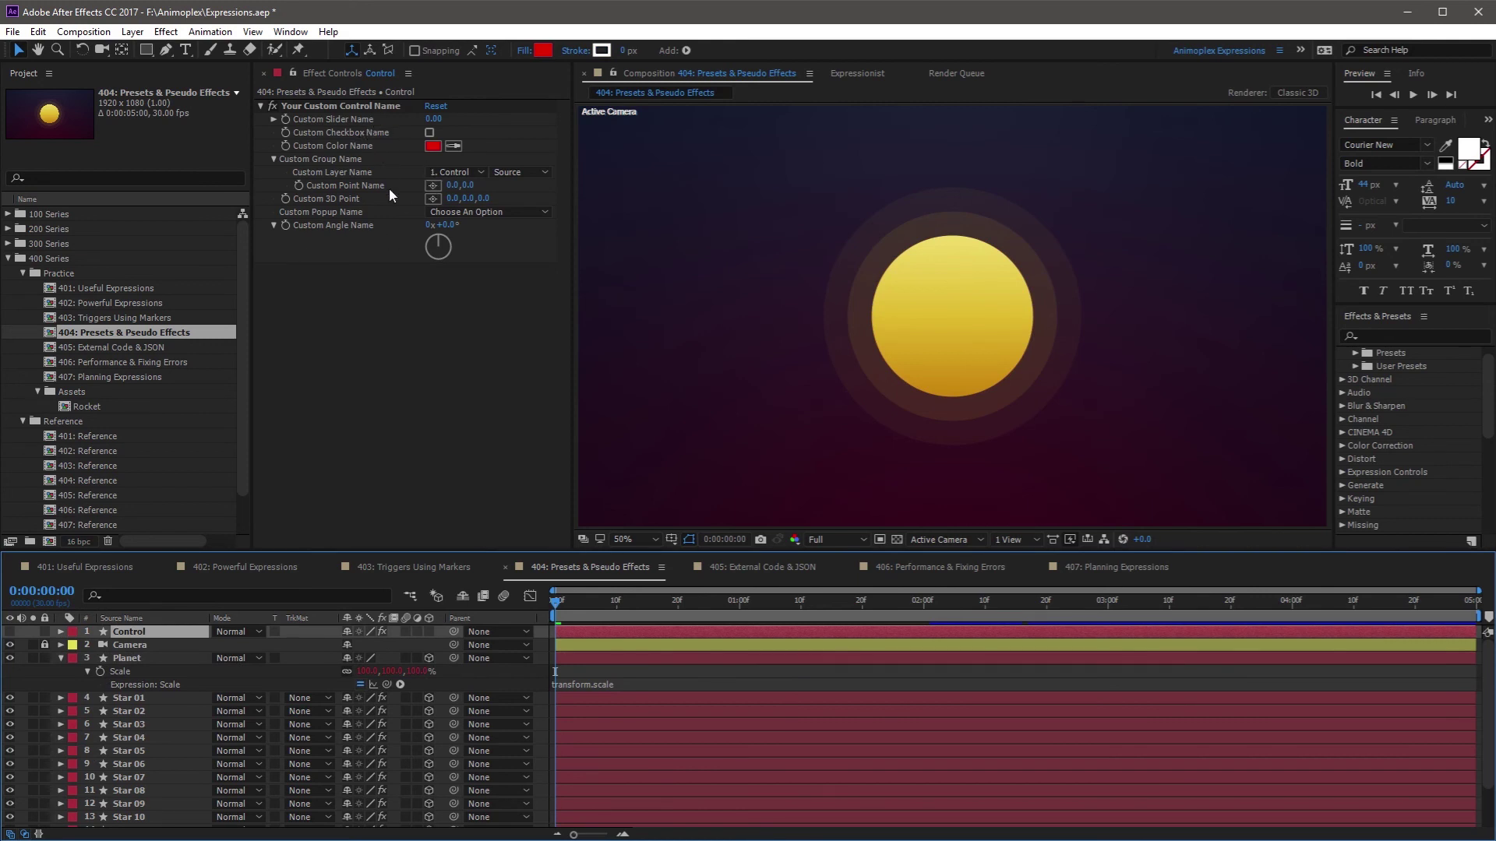
pyautogui.click(385, 685)
pyautogui.moveTo(387, 684); pyautogui.dragTo(343, 120)
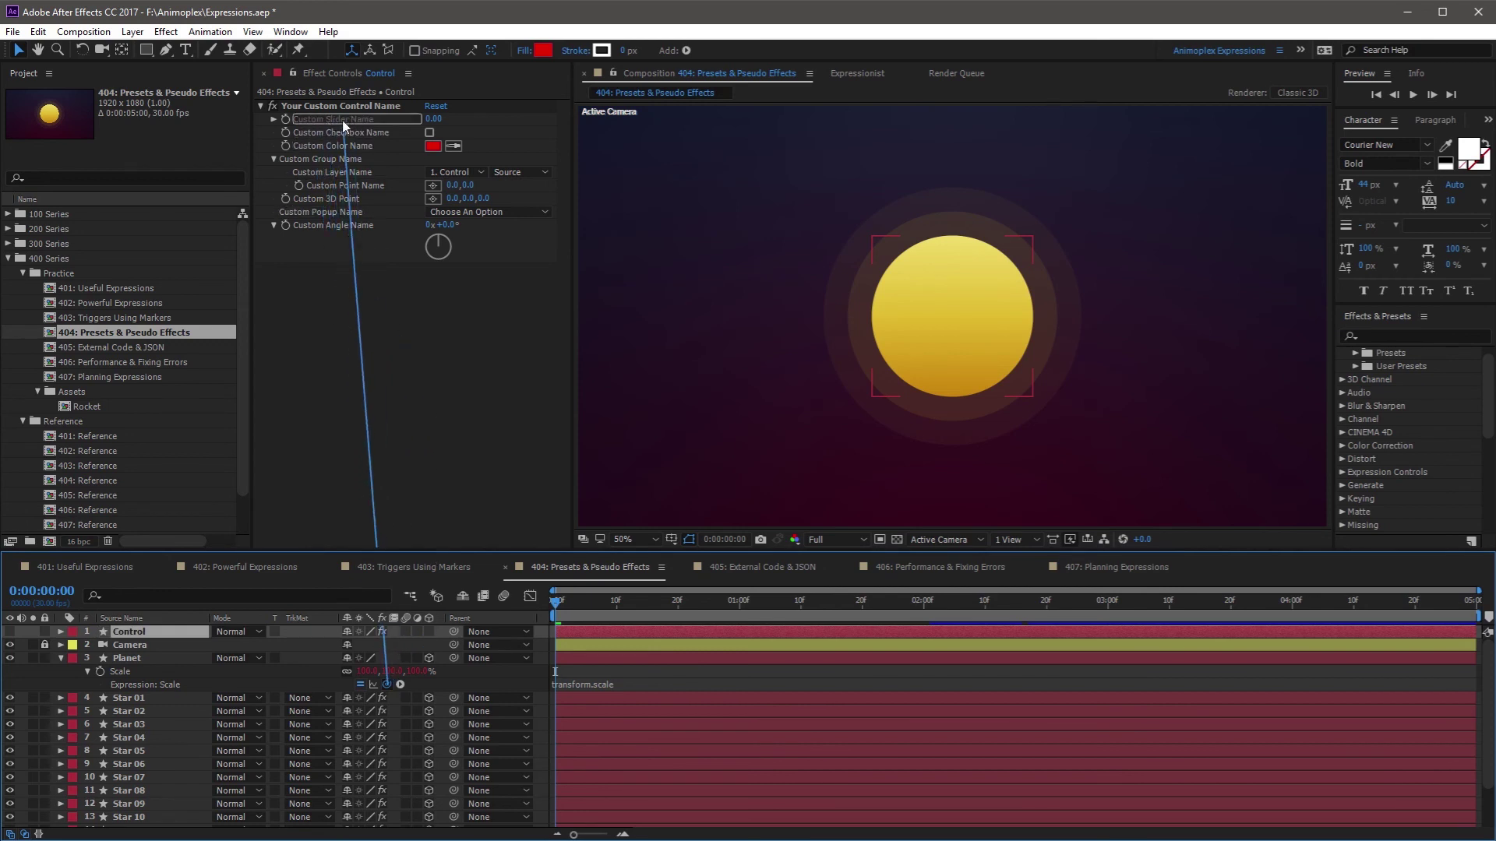
pyautogui.moveTo(343, 120); pyautogui.dragTo(343, 120)
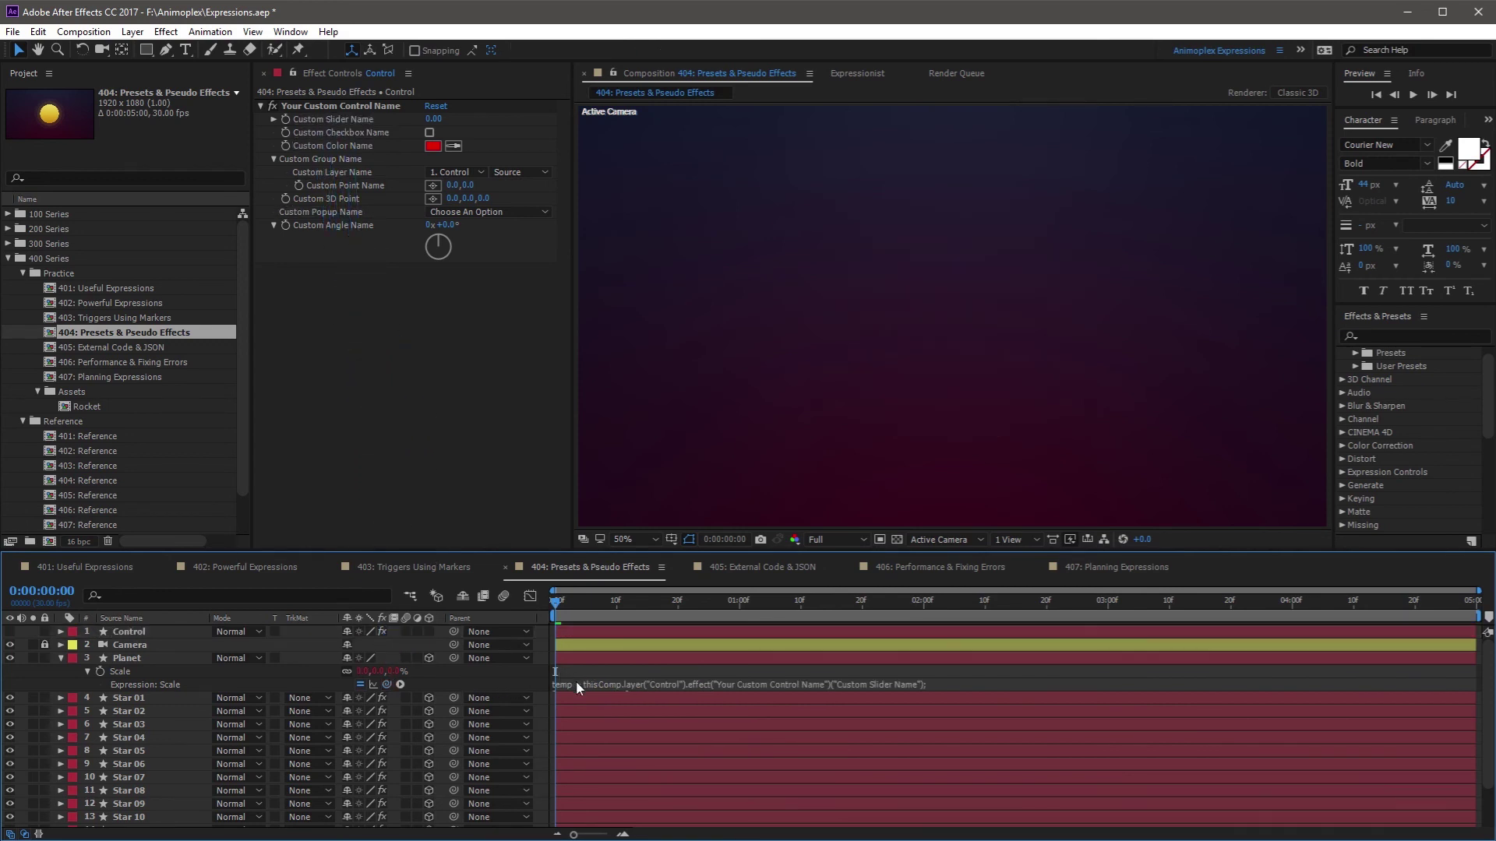
pyautogui.click(656, 684)
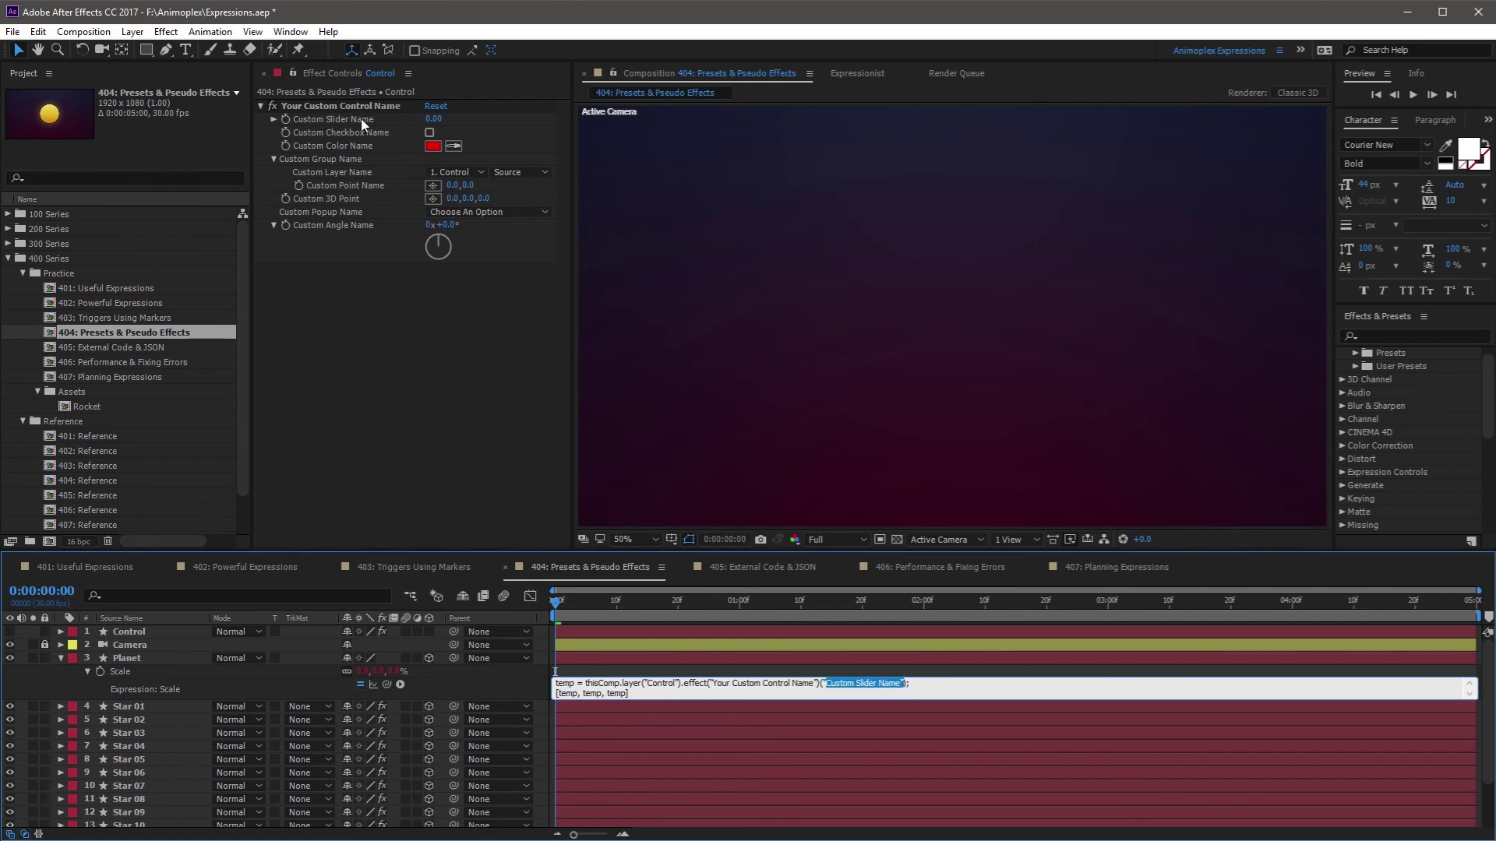
pyautogui.click(465, 681)
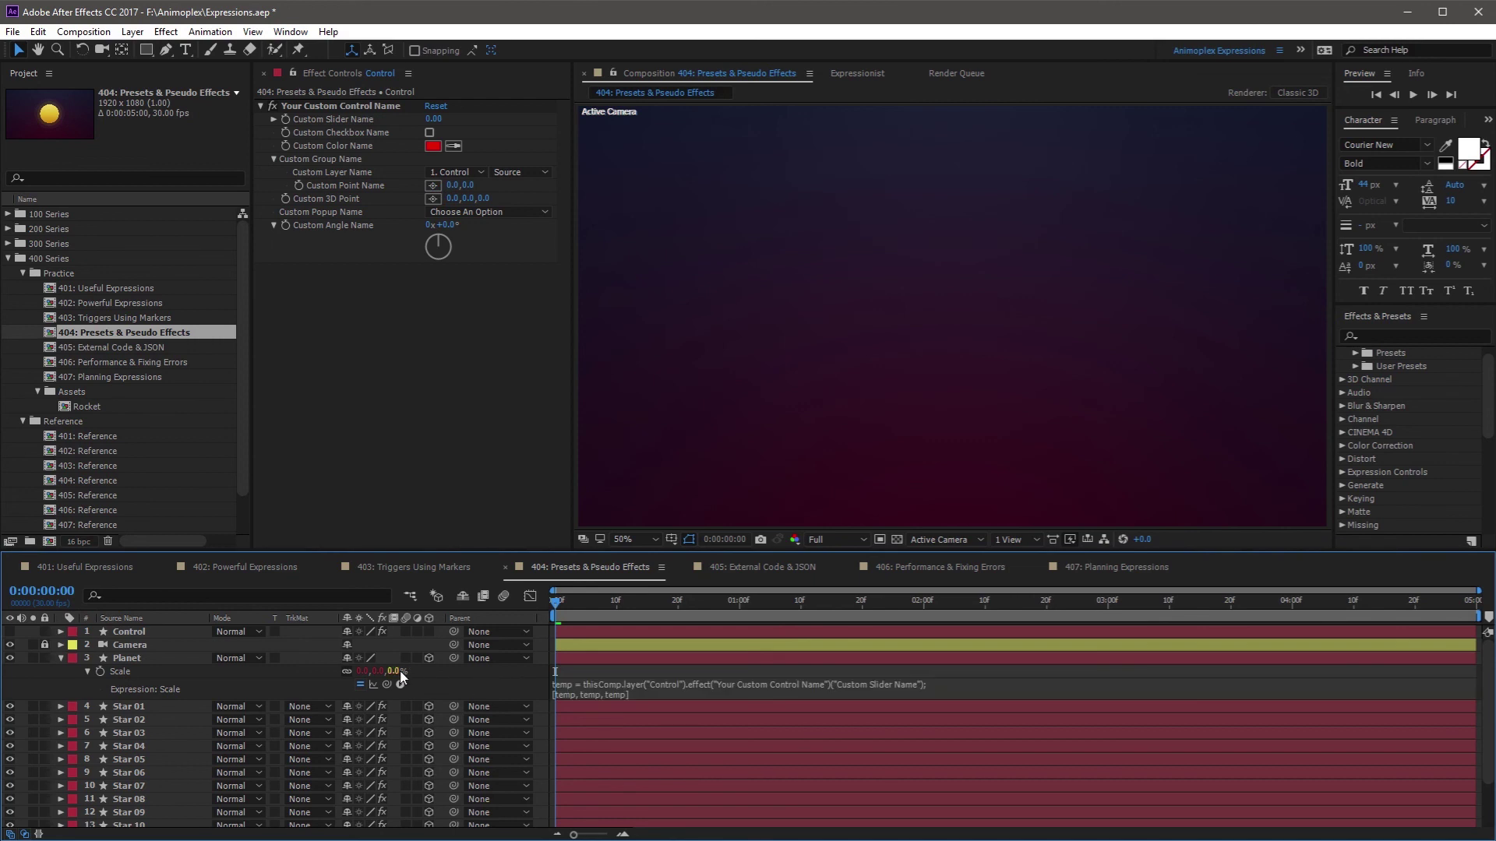
# Set the Custom Slider Name value to 100.
pyautogui.click(433, 119)
pyautogui.write('100')
pyautogui.press('Return')
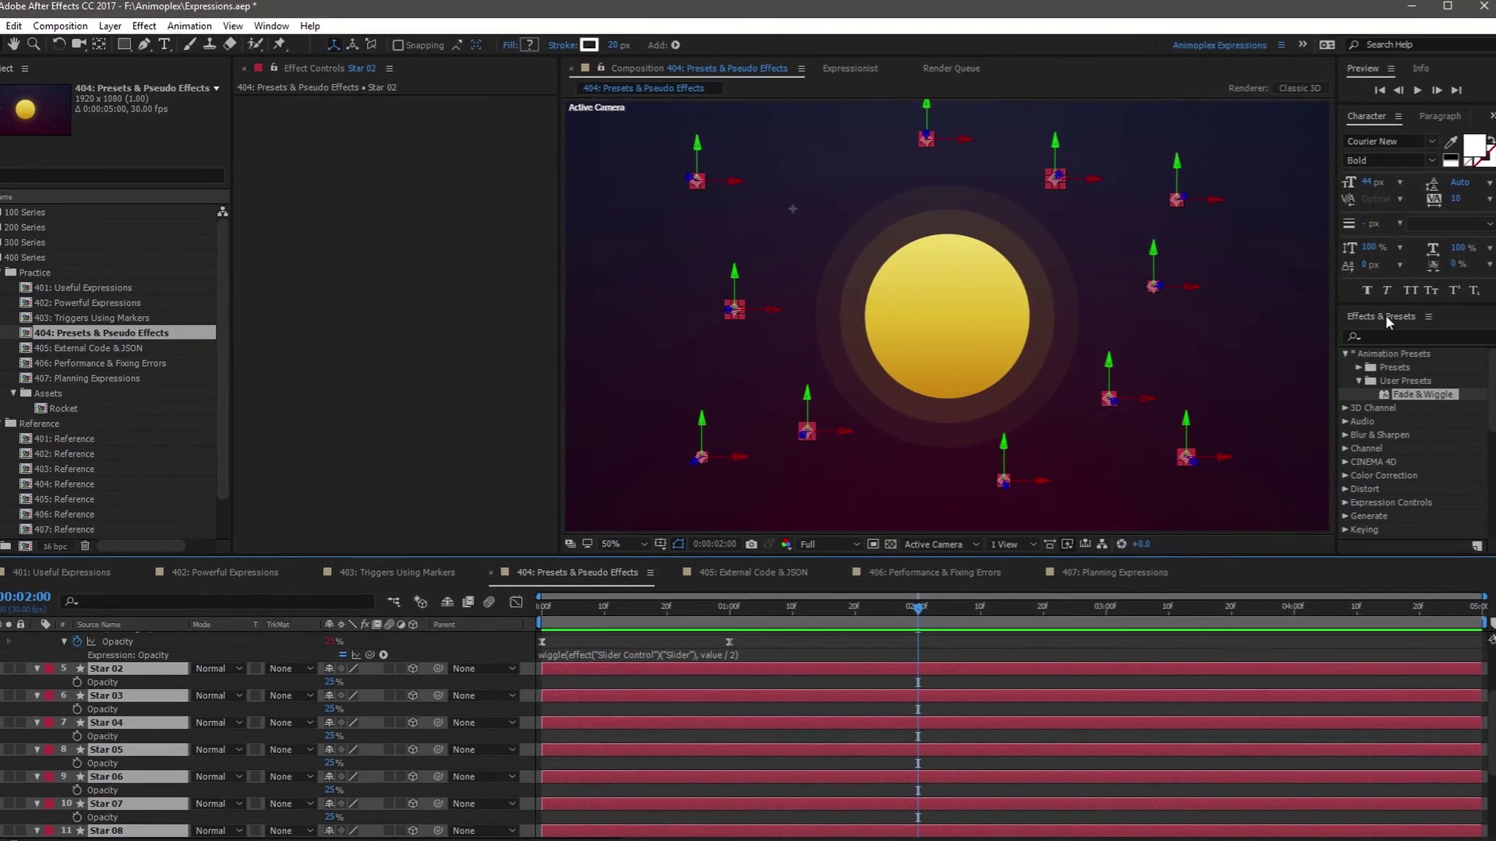
# Apply the Fade & Wiggle user preset to the selected Star layers, then deselect them.
pyautogui.doubleClick(1420, 393)
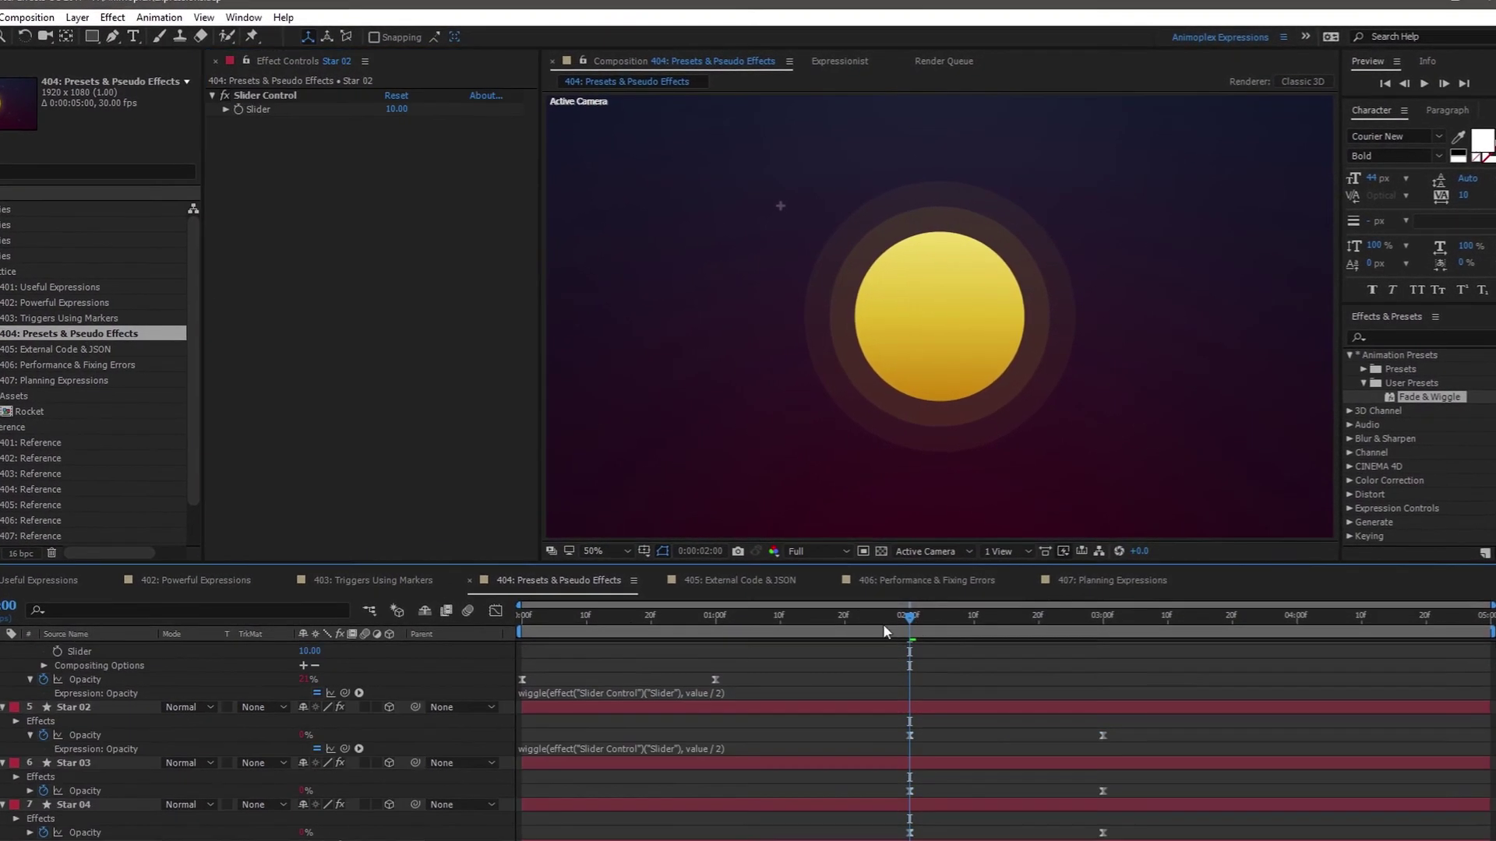
pyautogui.click(1108, 721)
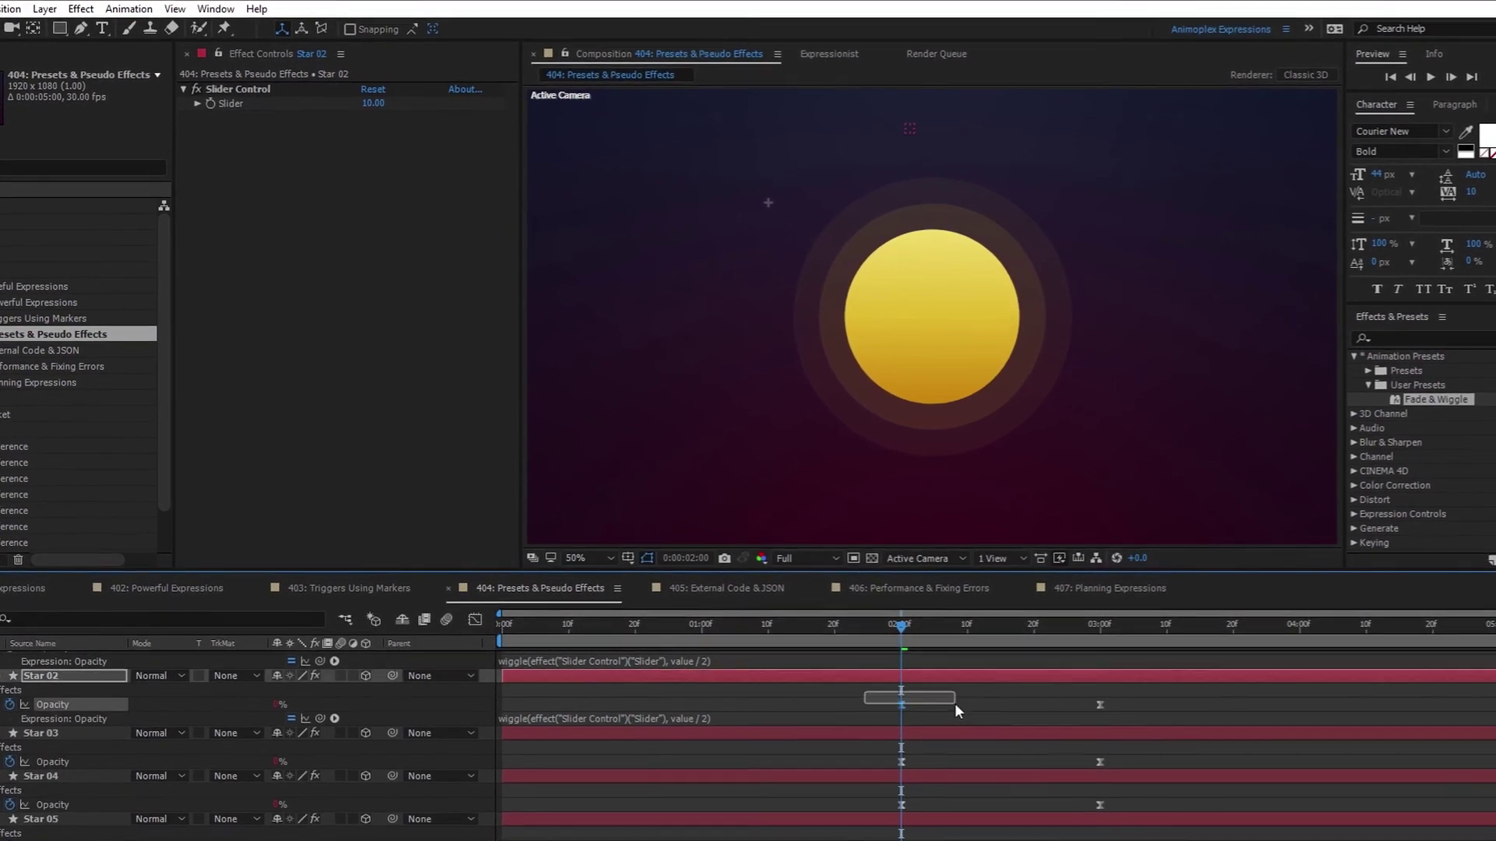